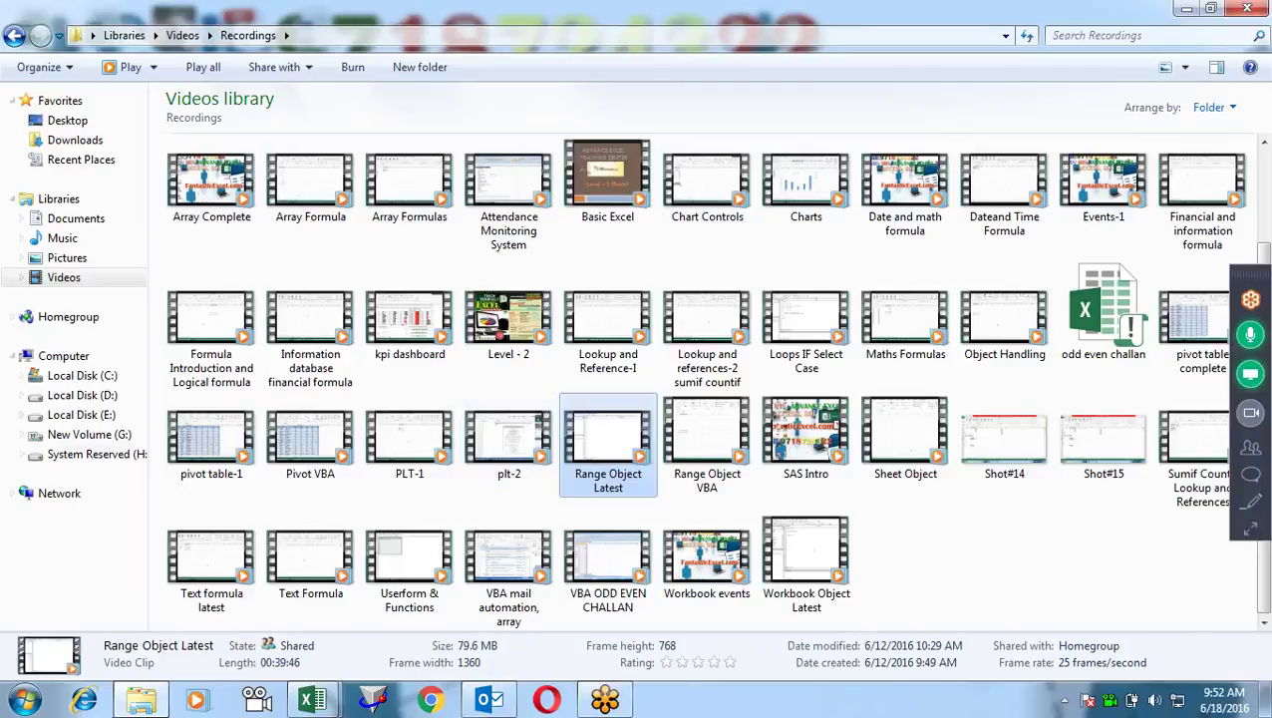
Step: Close the ABC.xlam add-in's Module1 window and VBA editor, then dismiss the SAS Message Log
{"action": "left_click", "coordinate": [334, 702]}
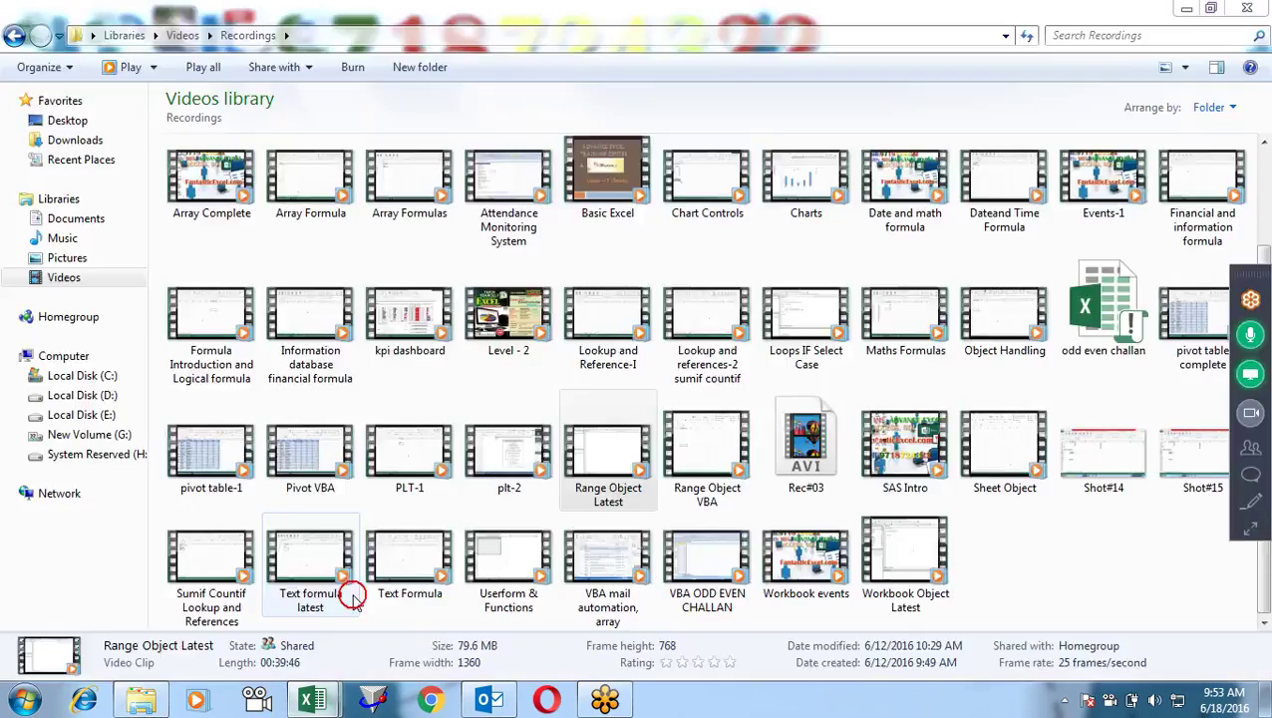
{"action": "left_click", "coordinate": [359, 595]}
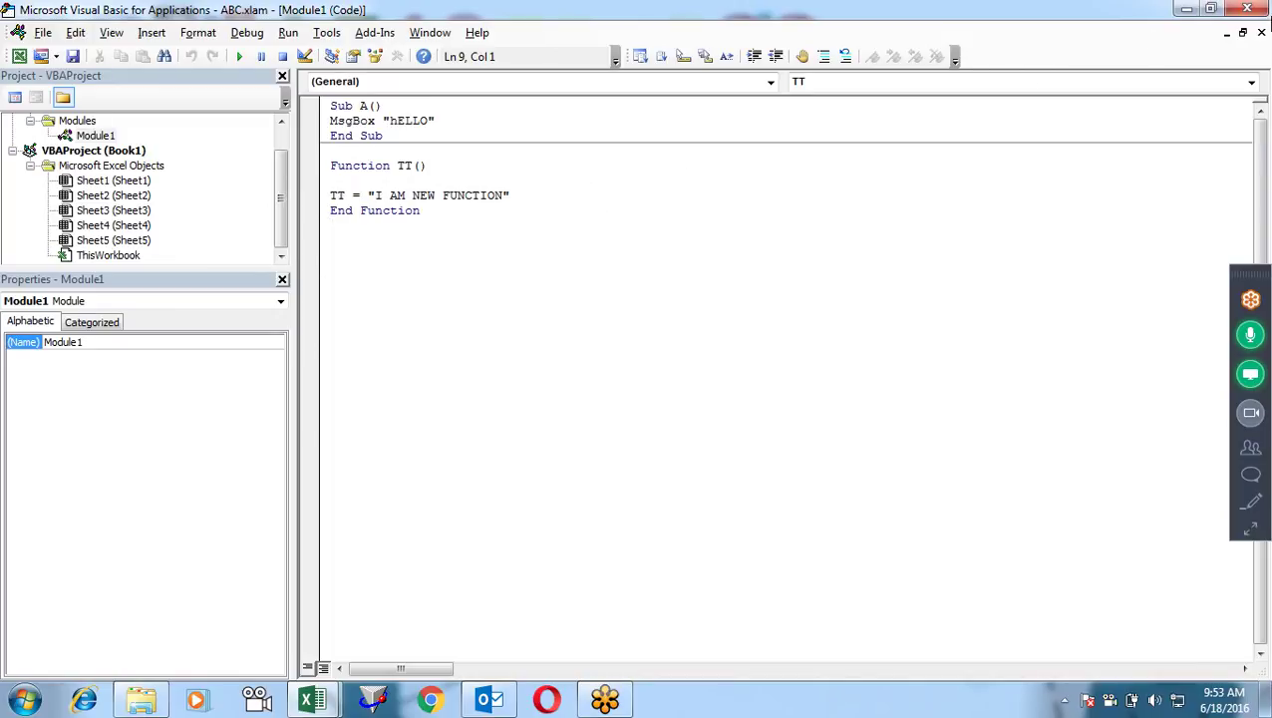
{"action": "left_click", "coordinate": [1262, 32]}
{"action": "left_click", "coordinate": [1248, 8]}
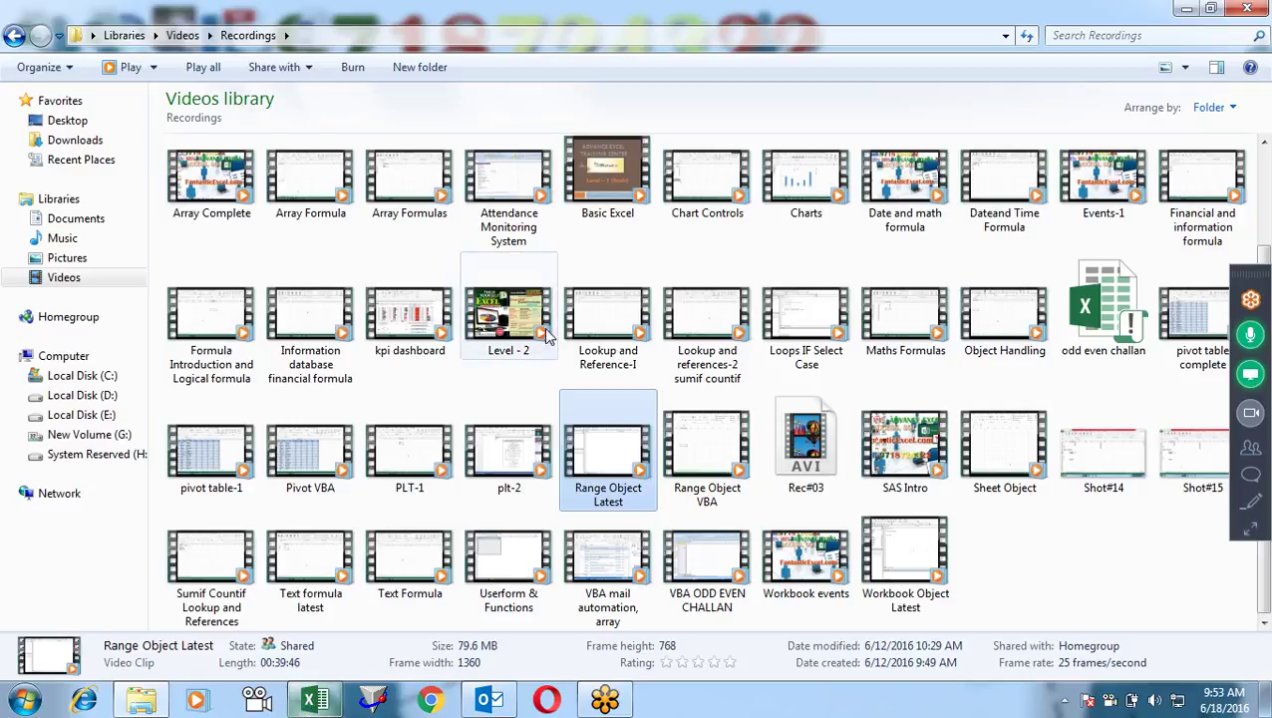
{"action": "mouse_move", "coordinate": [317, 701]}
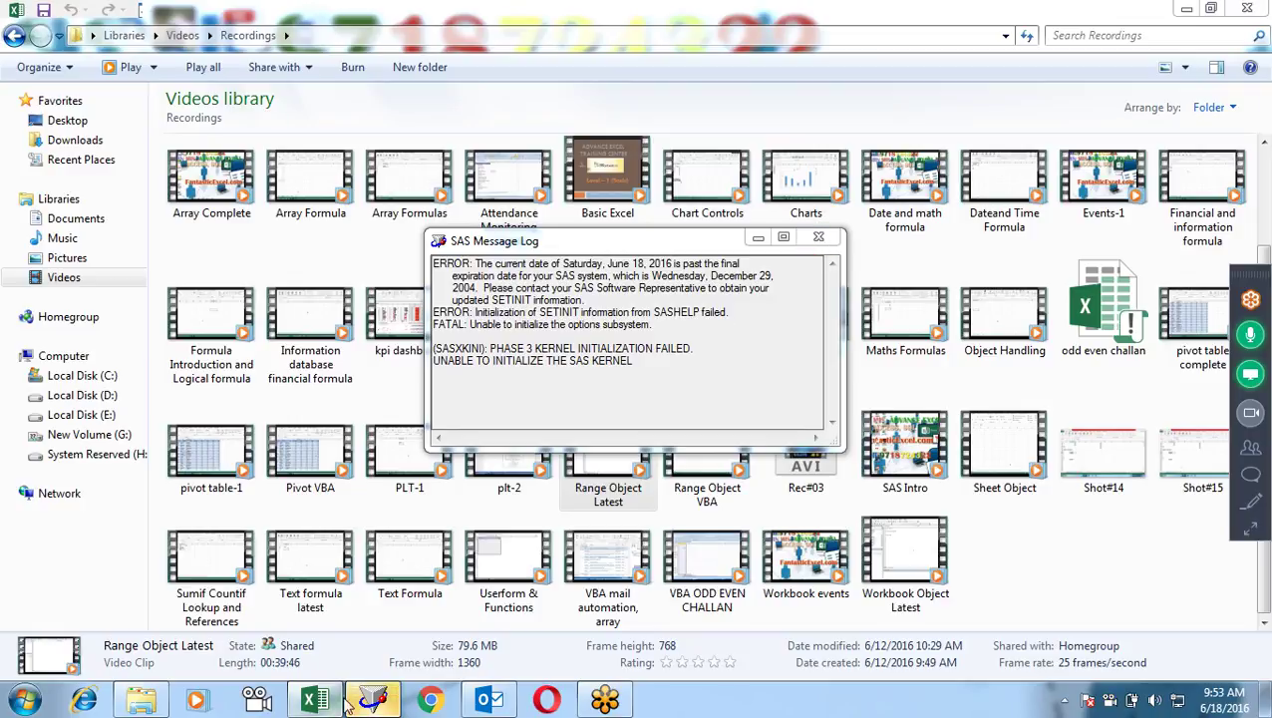
{"action": "left_click", "coordinate": [830, 243]}
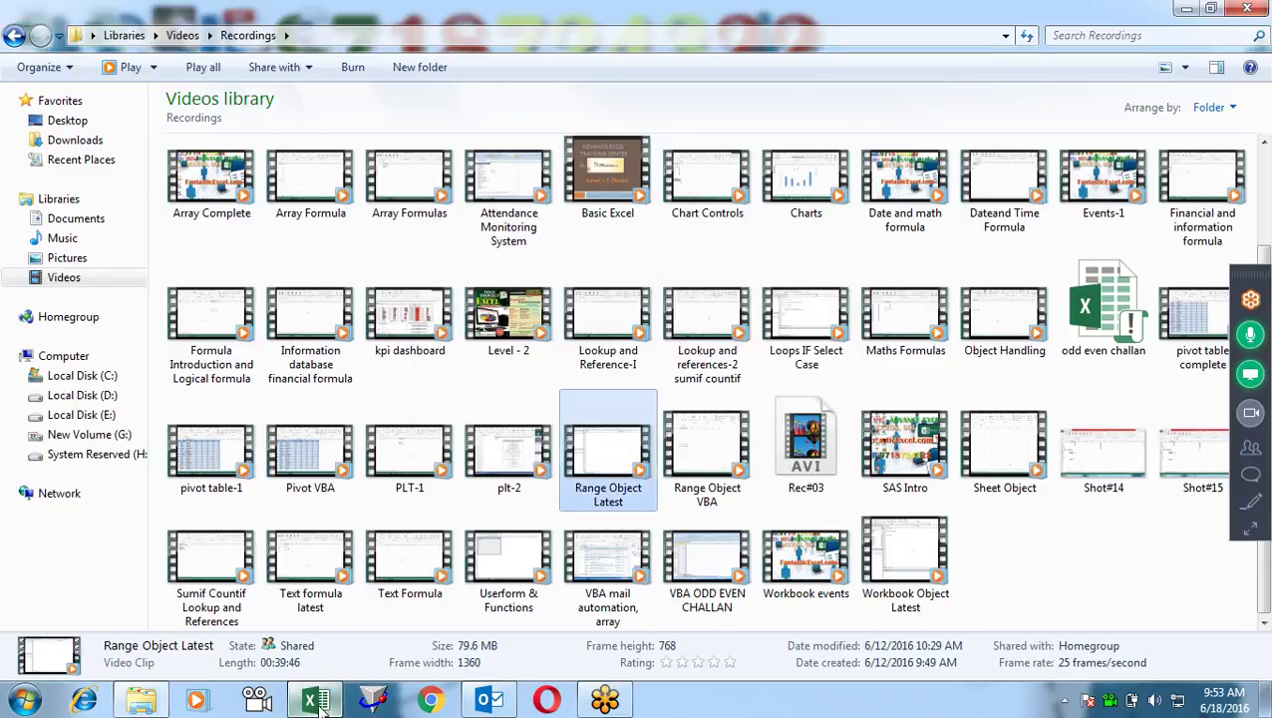
Step: Uncheck the Abc add-in in Excel Options' Excel Add-ins list to unload it
{"action": "left_click", "coordinate": [317, 702]}
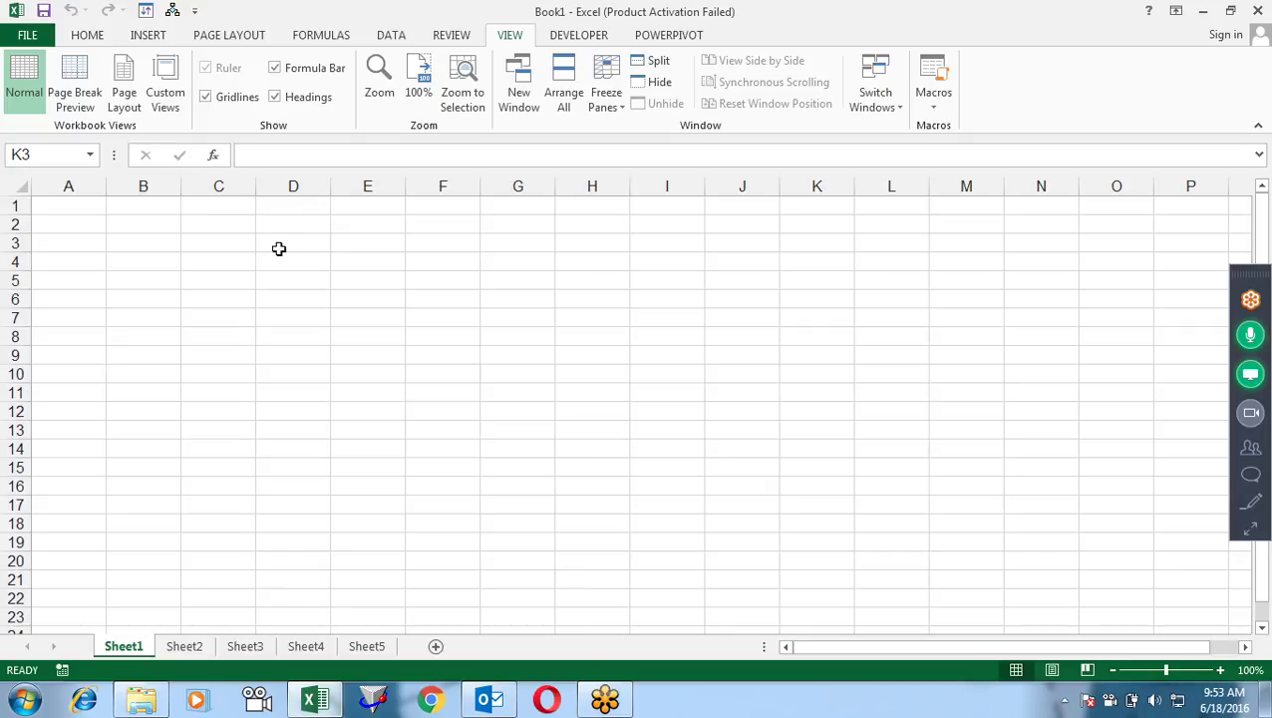
{"action": "key", "text": "alt+f"}
{"action": "key", "text": "t"}
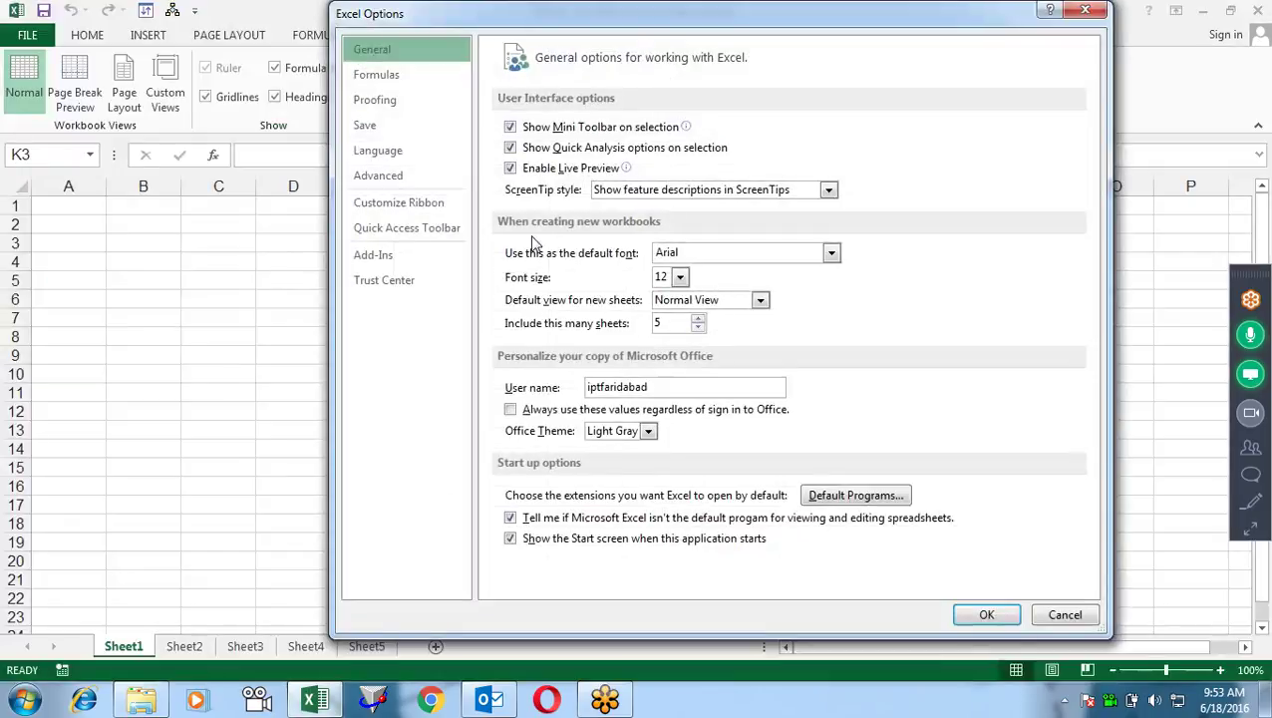
{"action": "left_click", "coordinate": [454, 257]}
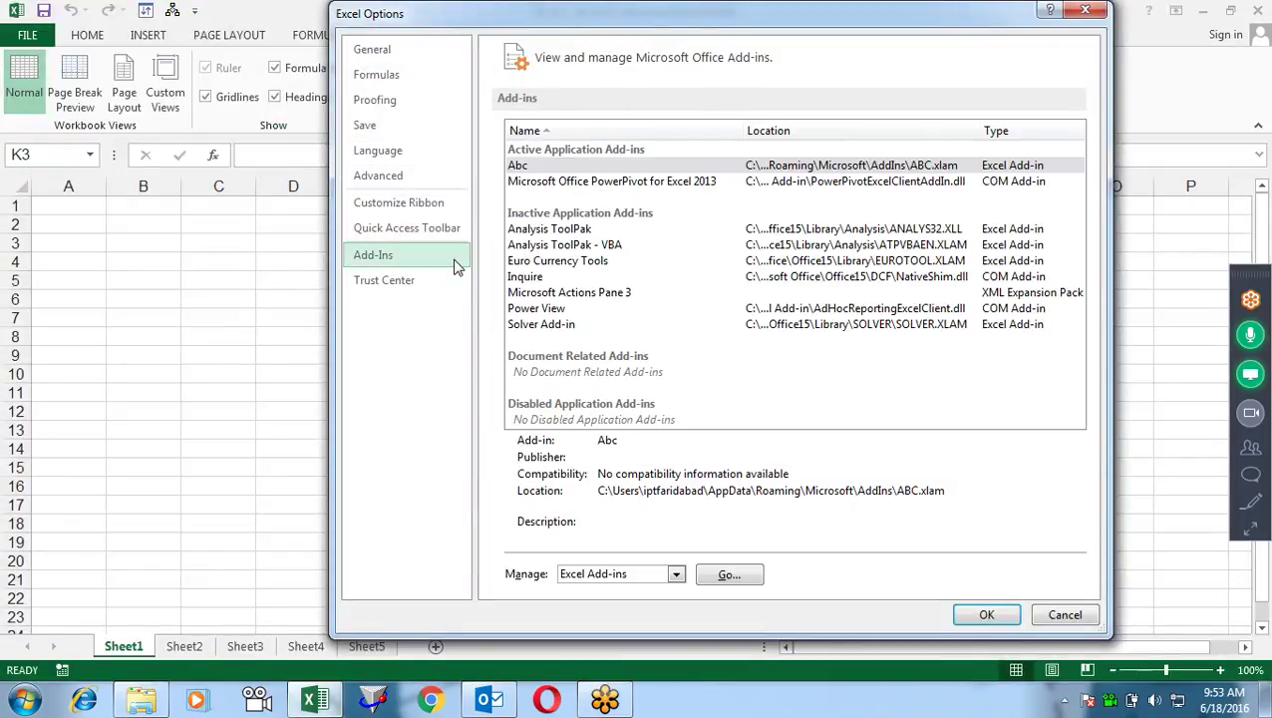
{"action": "left_click", "coordinate": [750, 577]}
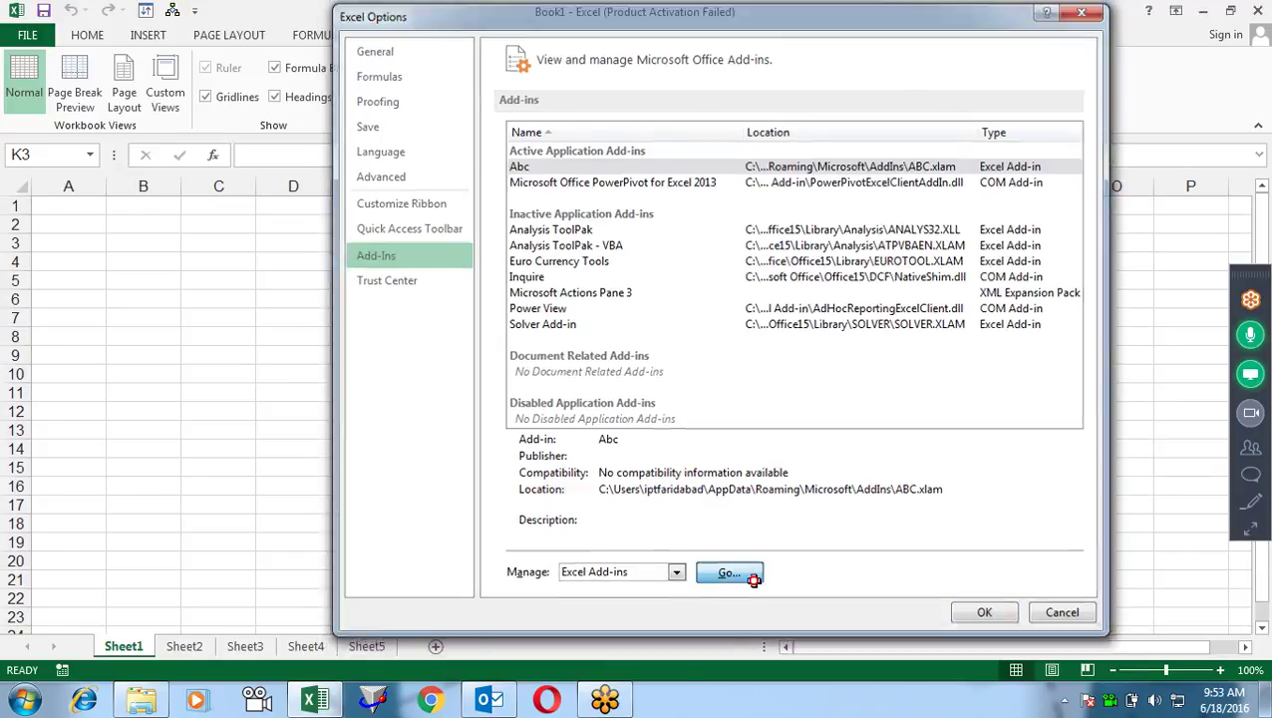
{"action": "left_click", "coordinate": [357, 333]}
{"action": "left_click", "coordinate": [558, 335]}
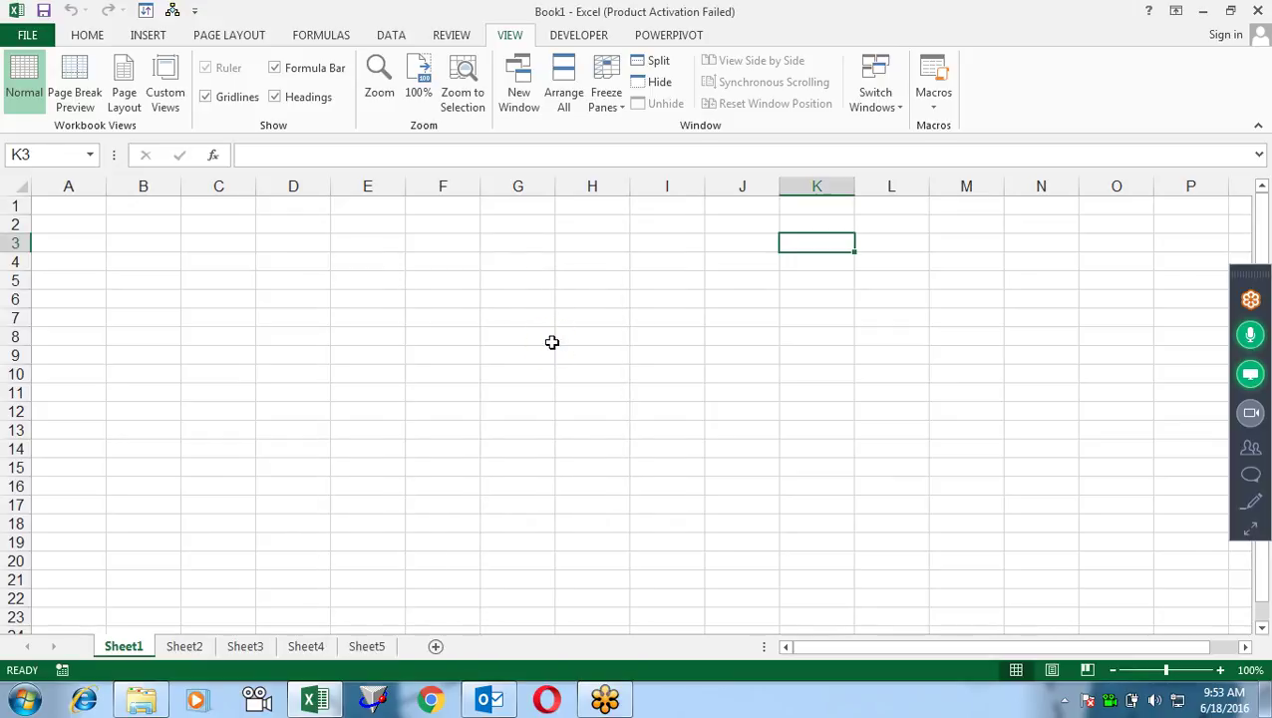
{"action": "left_click", "coordinate": [334, 315]}
Step: Insert a new code module in the VBA editor for Book1
{"action": "key", "text": "alt+F11"}
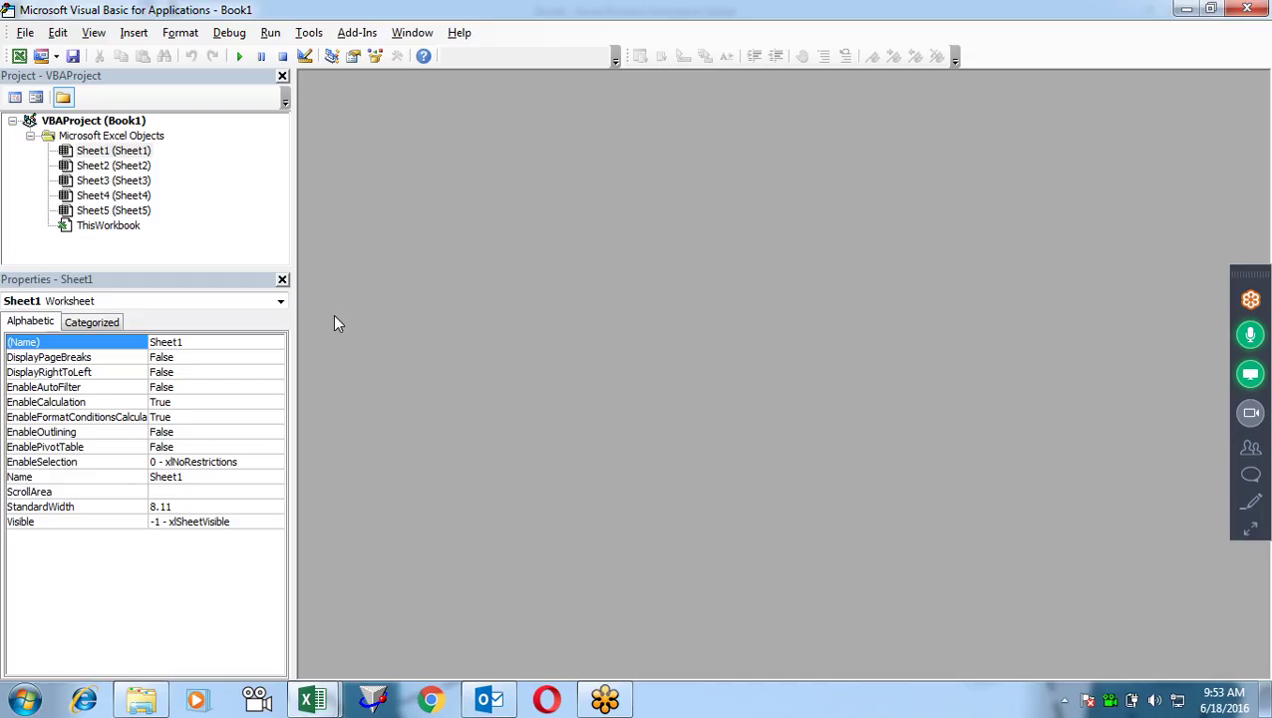
{"action": "key", "text": "alt+i"}
{"action": "key", "text": "m"}
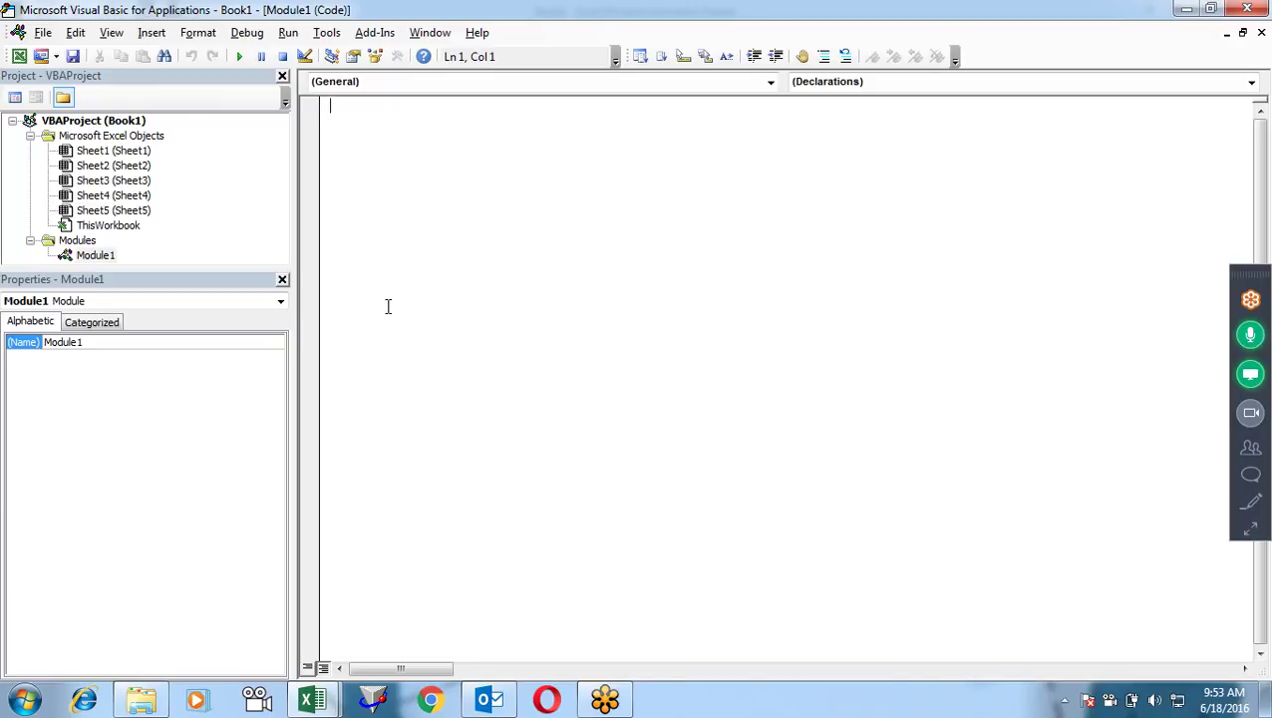
Step: Write Sub sh containing the line Sheets("Sheet1").activate
{"action": "type", "text": "Sub "}
{"action": "type", "text": "sh"}
{"action": "key", "text": "Return"}
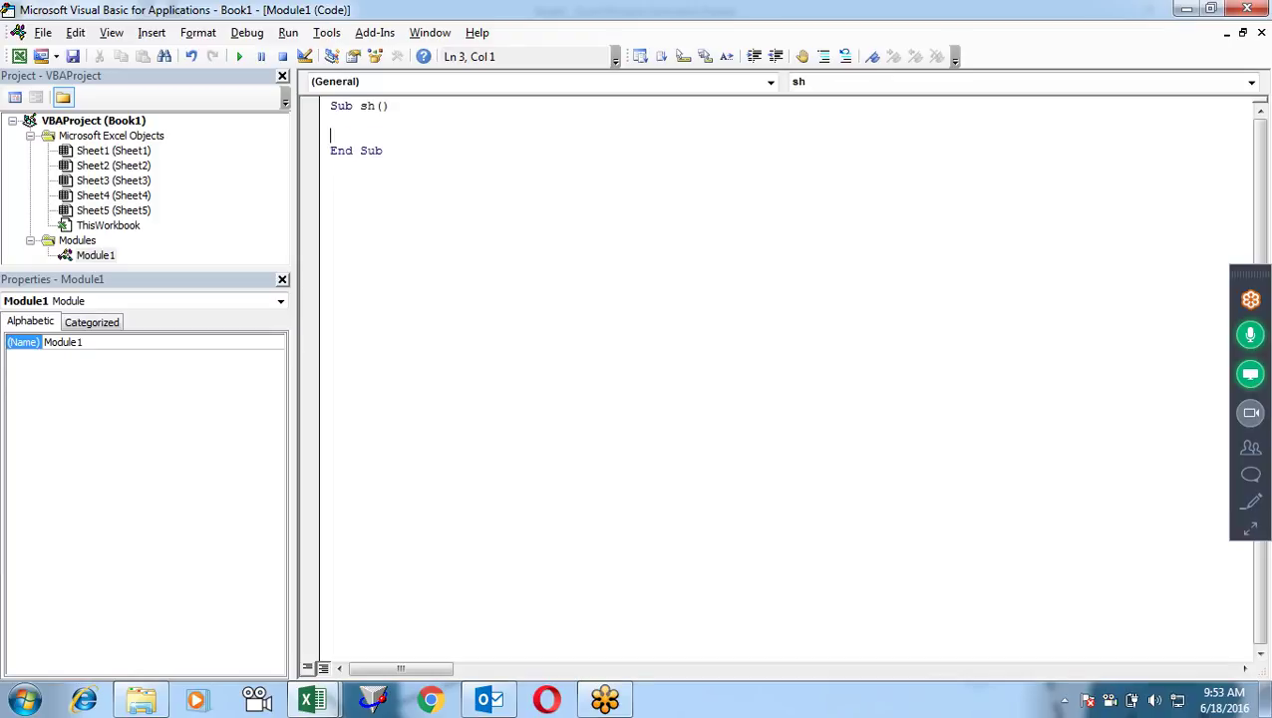
{"action": "key", "text": "Return"}
{"action": "key", "text": "Return"}
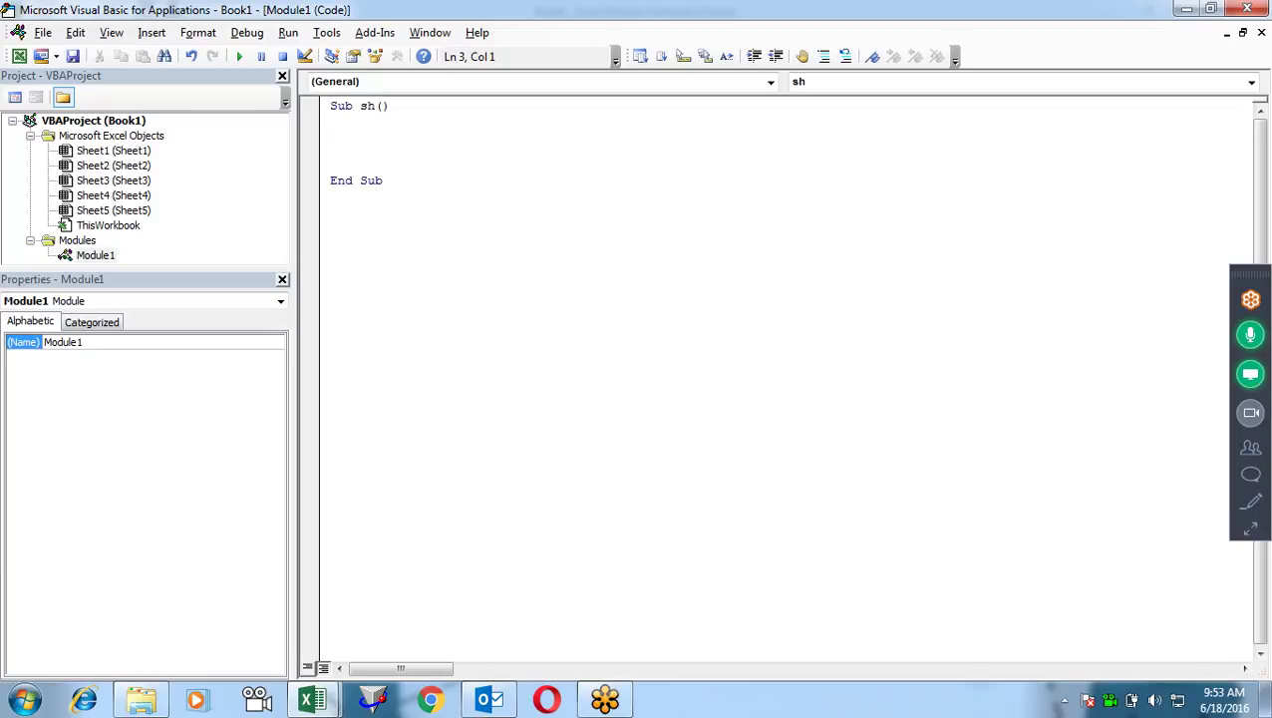
{"action": "type", "text": "Sha"}
{"action": "key", "text": "BackSpace"}
{"action": "type", "text": "eets("}
{"action": "key", "text": "alt+F11"}
{"action": "key", "text": "alt+F11"}
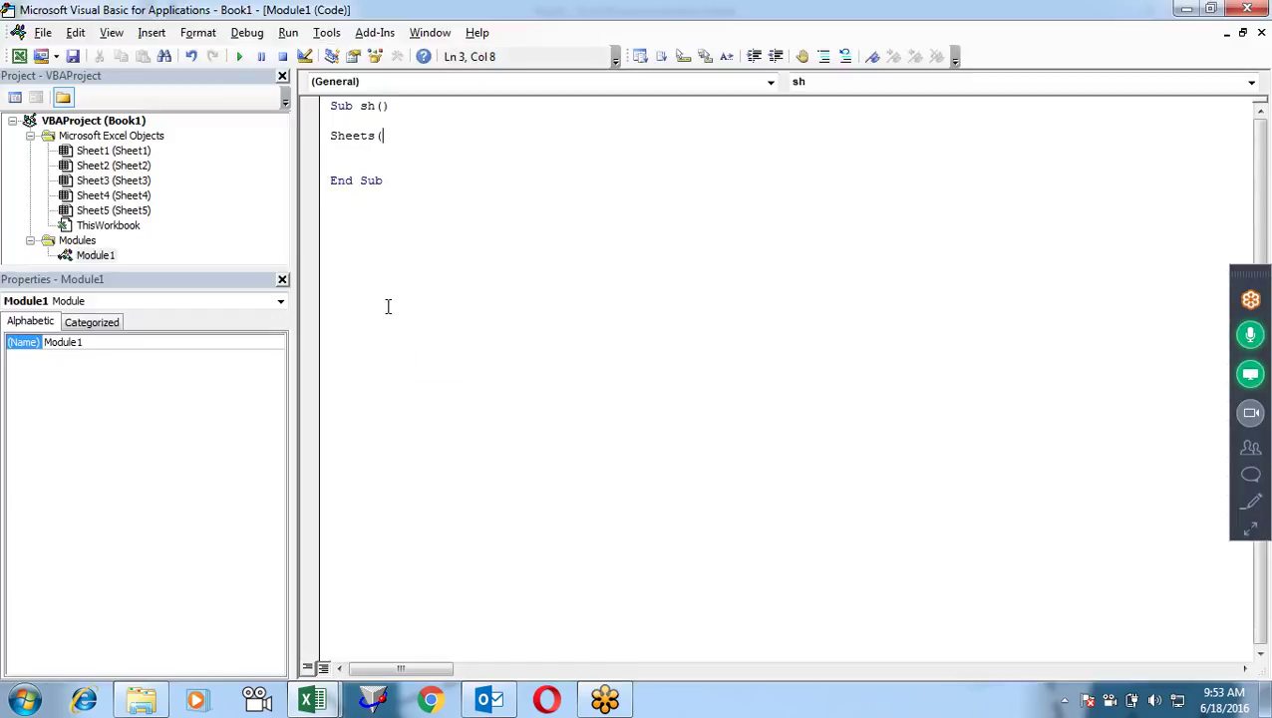
{"action": "type", "text": "\"Sheet1"}
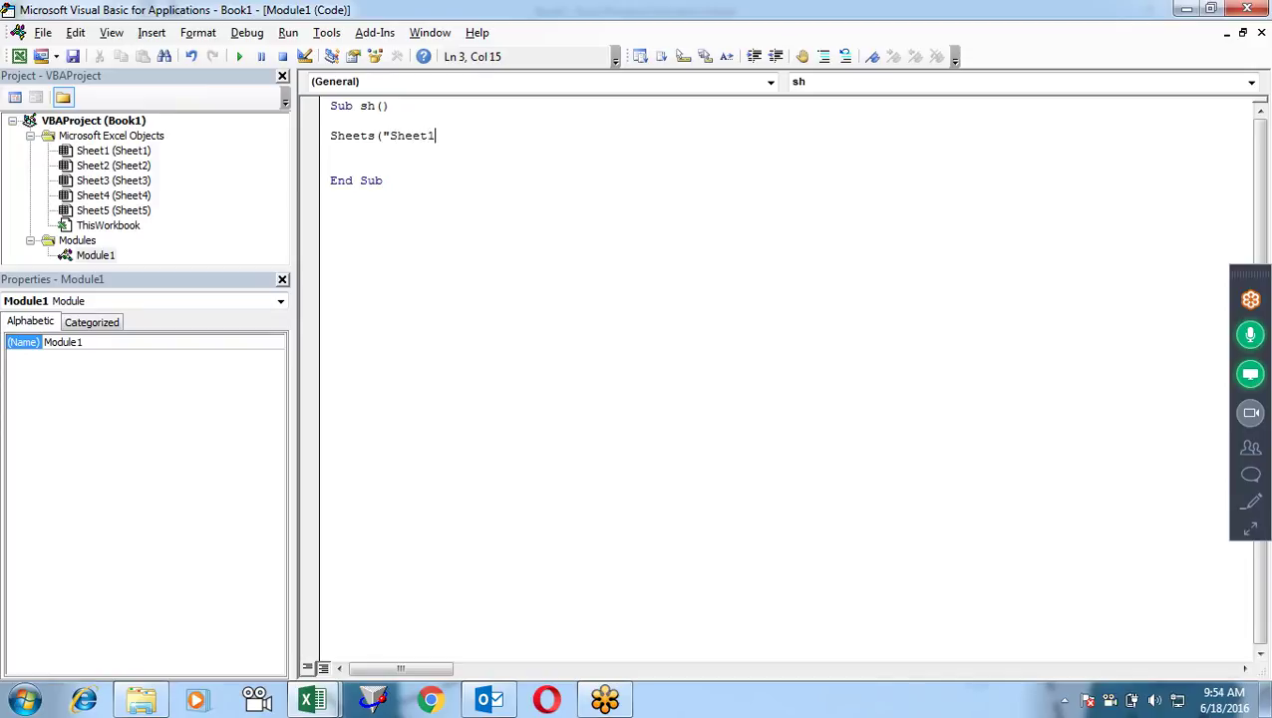
{"action": "type", "text": "\")"}
{"action": "type", "text": ".activate"}
{"action": "key", "text": "Return"}
Step: Make Sheet5 the active sheet in the workbook before testing
{"action": "key", "text": "alt+F11"}
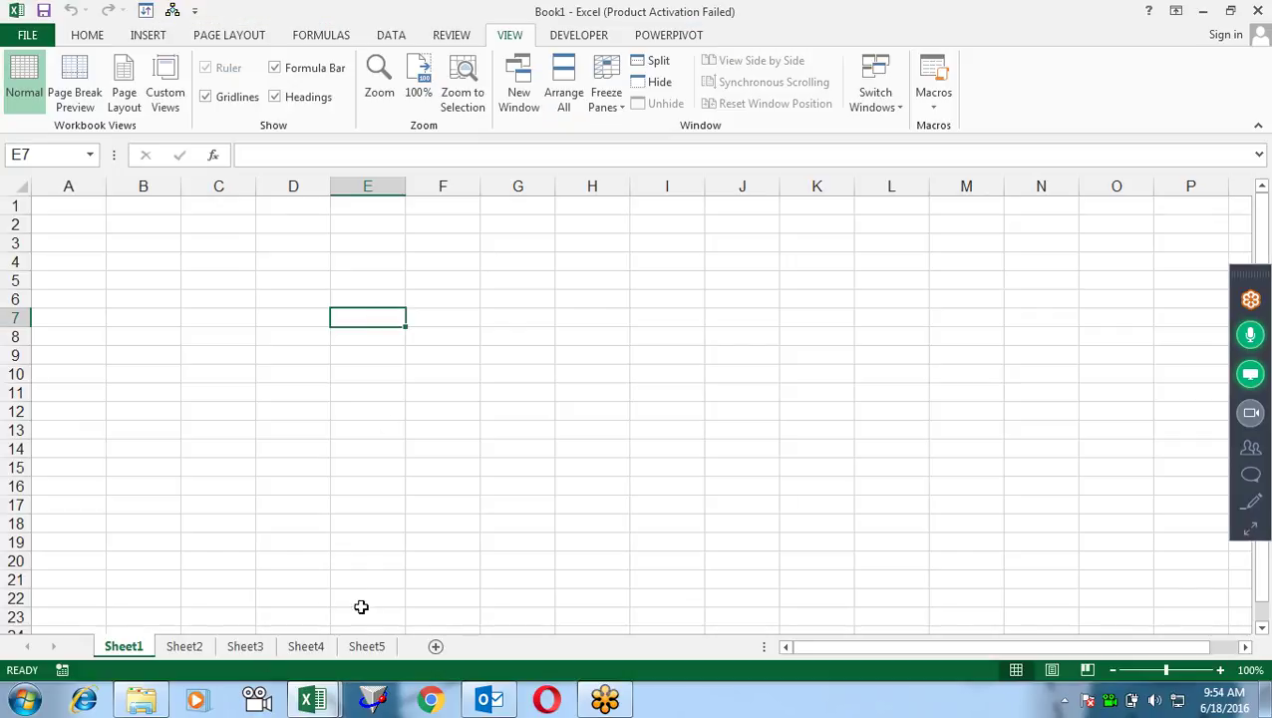
{"action": "left_click", "coordinate": [367, 646]}
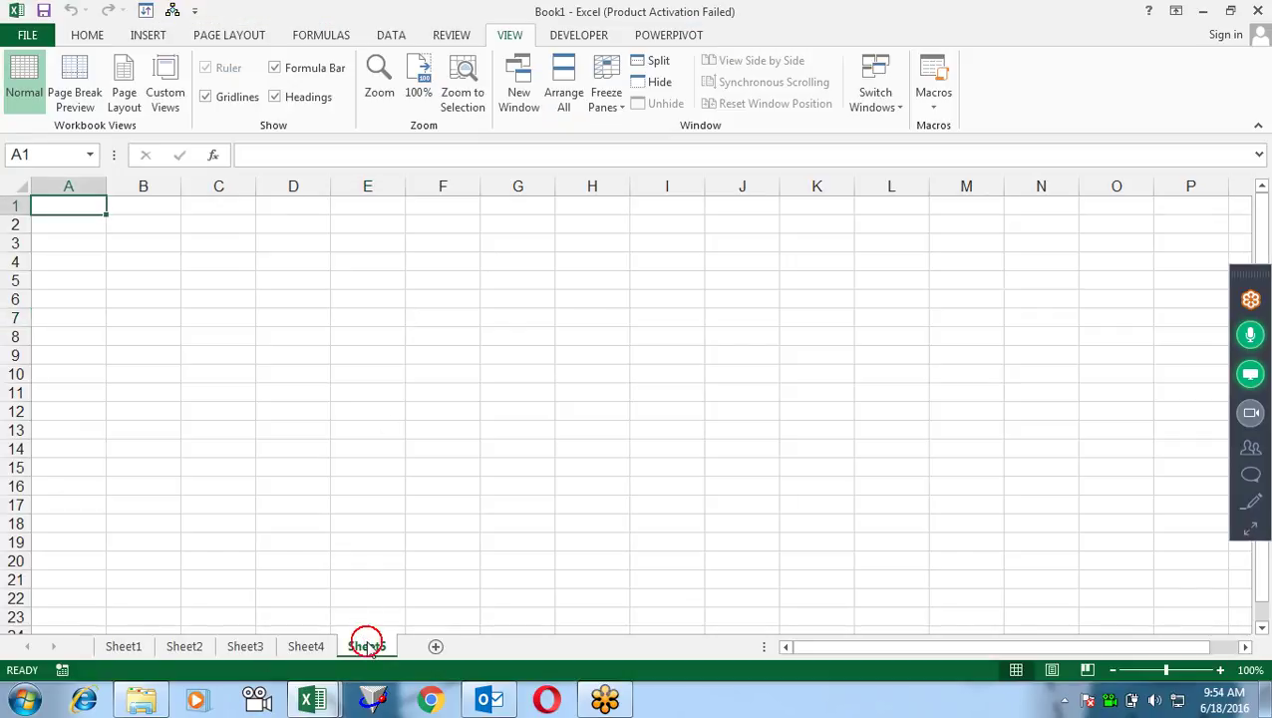
{"action": "left_click", "coordinate": [124, 648]}
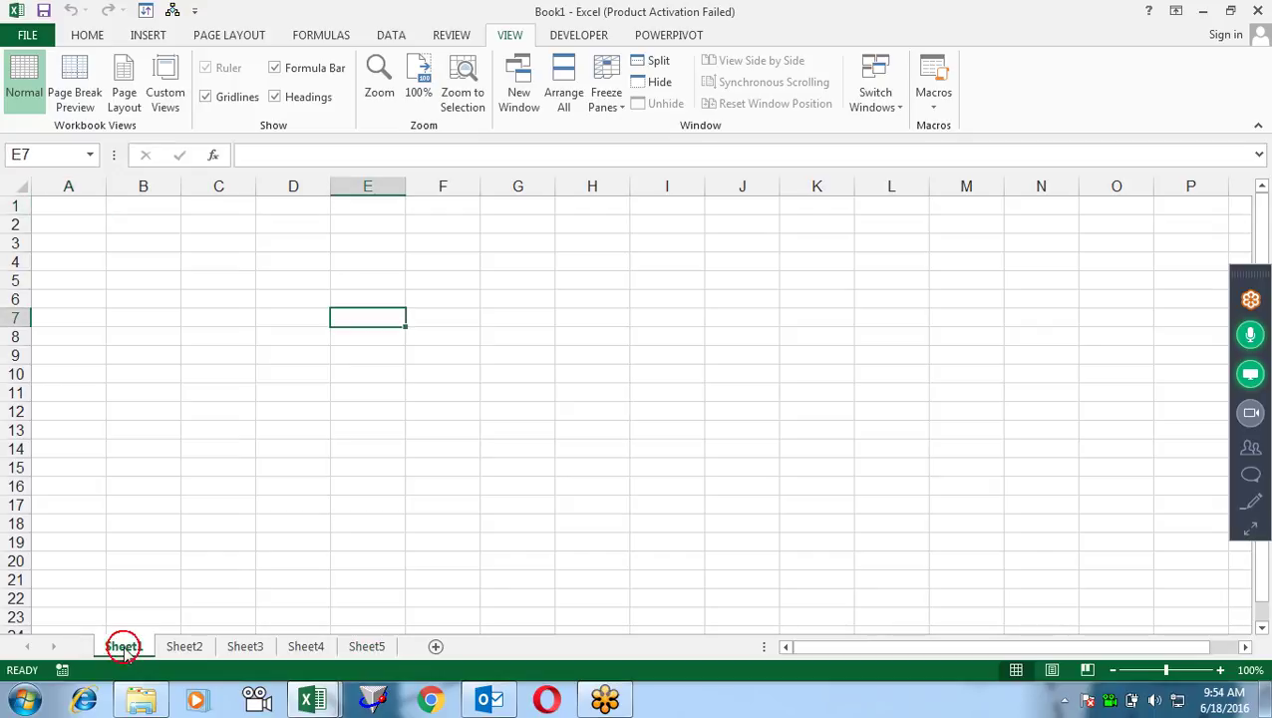
{"action": "left_click", "coordinate": [367, 646]}
Step: Run the sh macro, confirm Sheet1 becomes active, and return to the code
{"action": "key", "text": "alt+F11"}
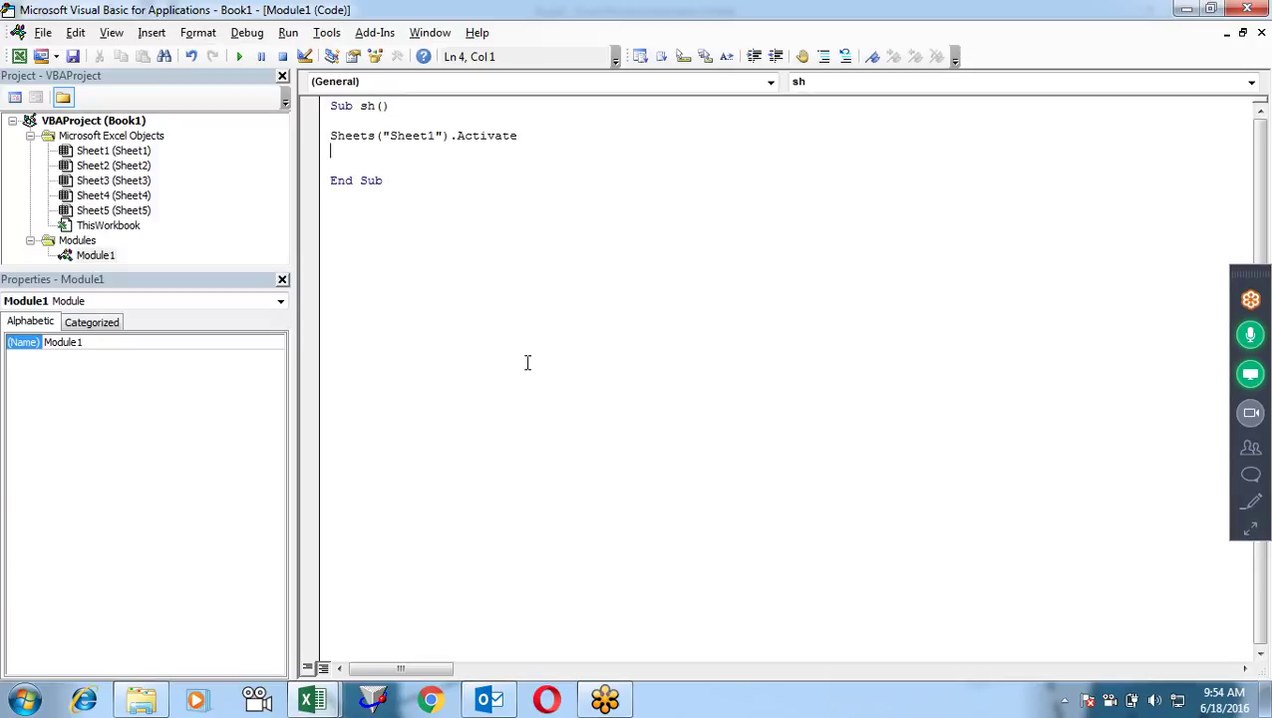
{"action": "left_click", "coordinate": [237, 58]}
{"action": "key", "text": "alt+Tab"}
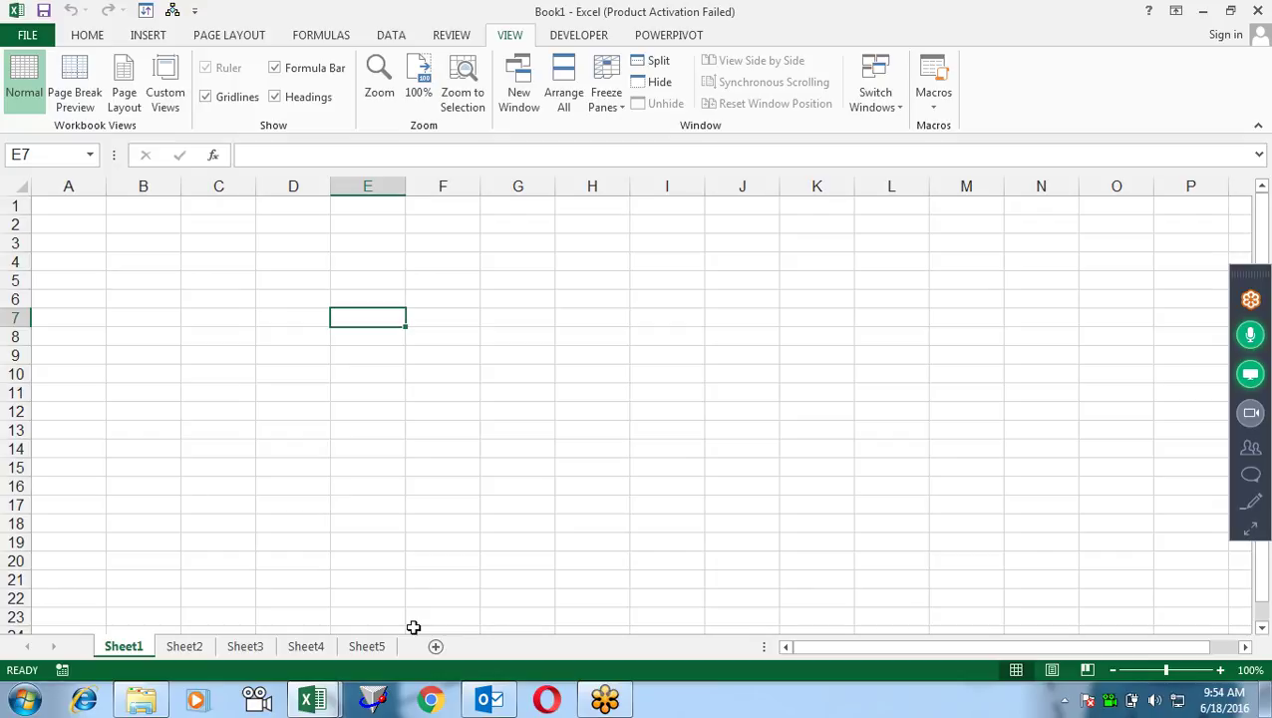
{"action": "key", "text": "alt+Tab"}
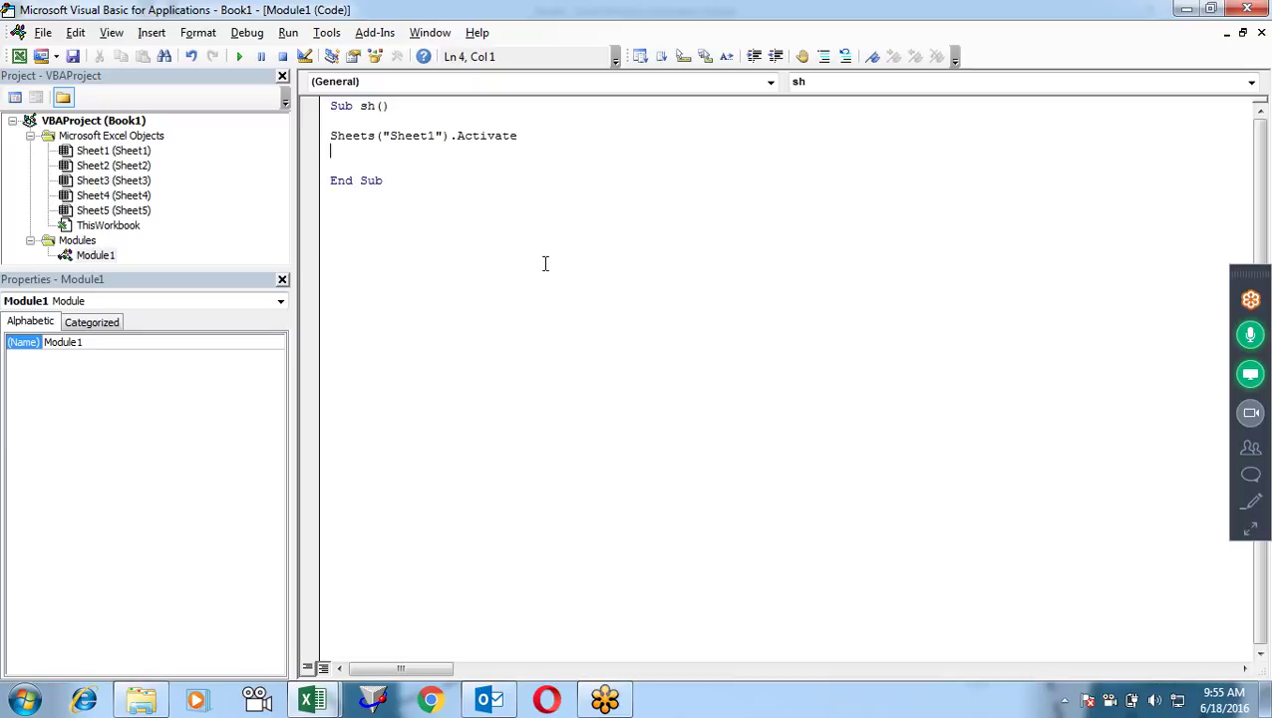
Step: Add the line Sheets("Sheet5").Range("A1").value="Hello" to the sh macro
{"action": "key", "text": "Return"}
{"action": "key", "text": "Return"}
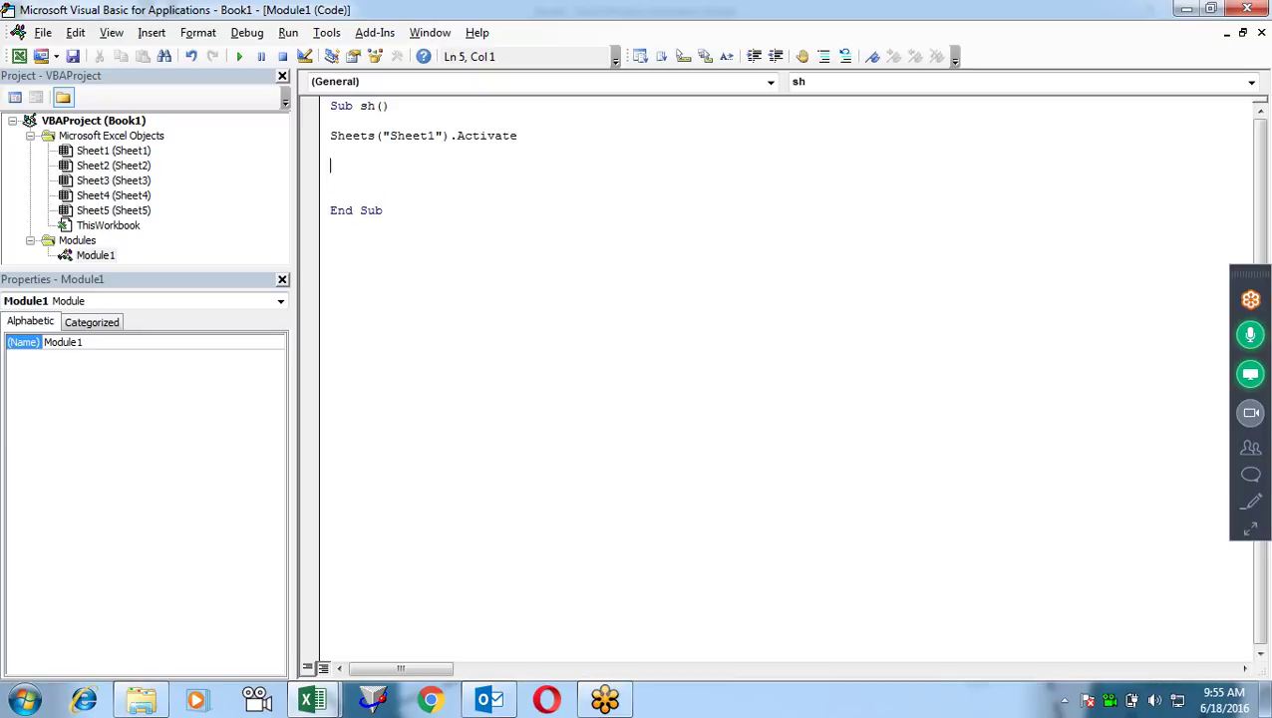
{"action": "type", "text": "Sheets(\""}
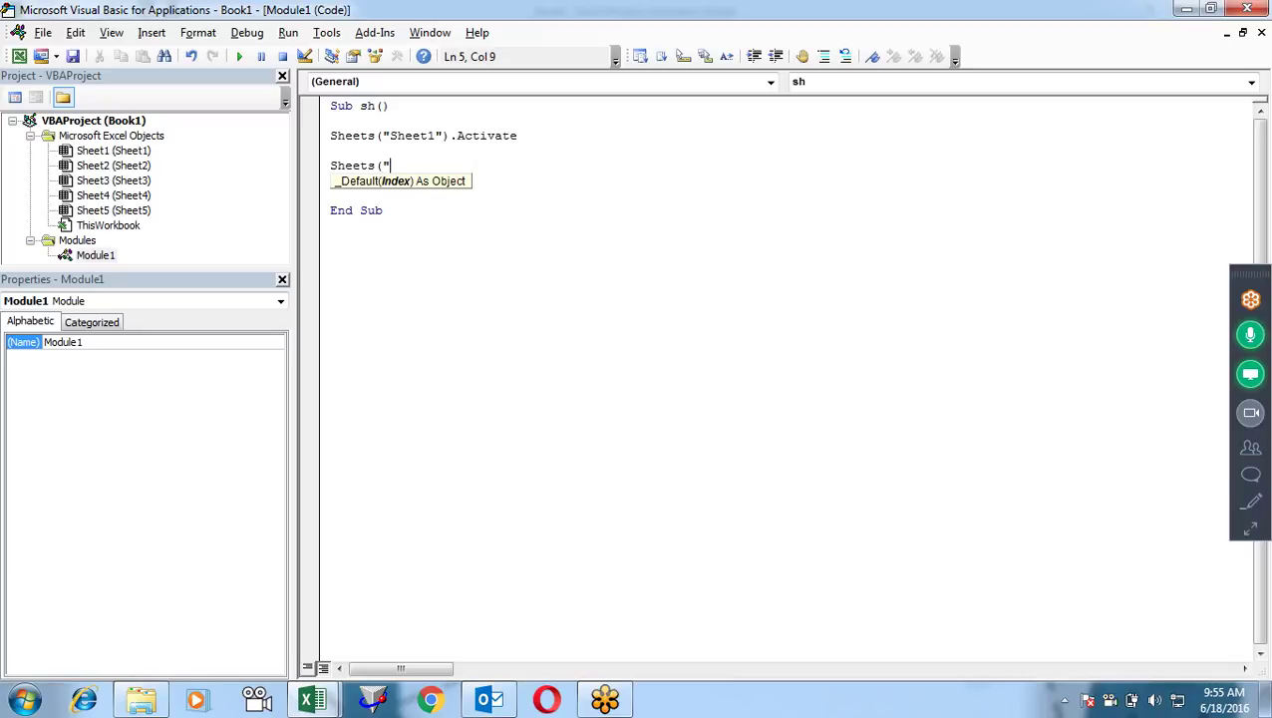
{"action": "type", "text": "Sheet5\""}
{"action": "type", "text": ")."}
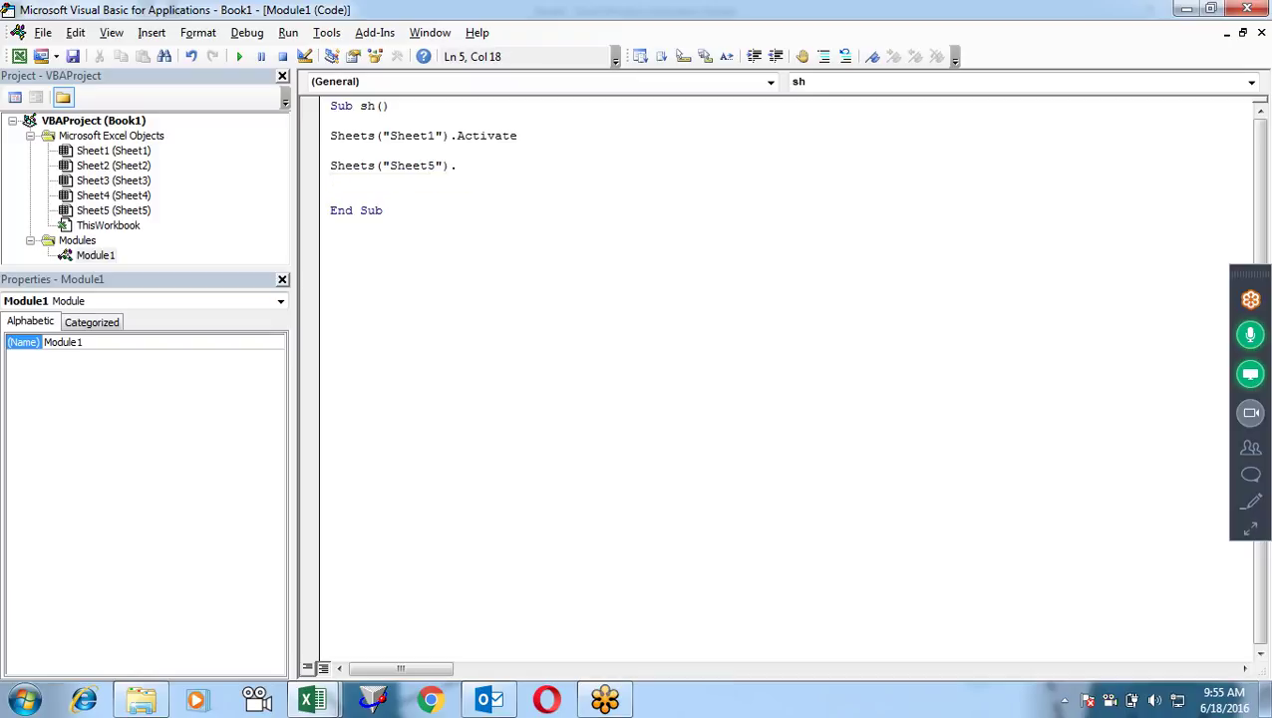
{"action": "type", "text": "Range"}
{"action": "type", "text": "(\"A1\")"}
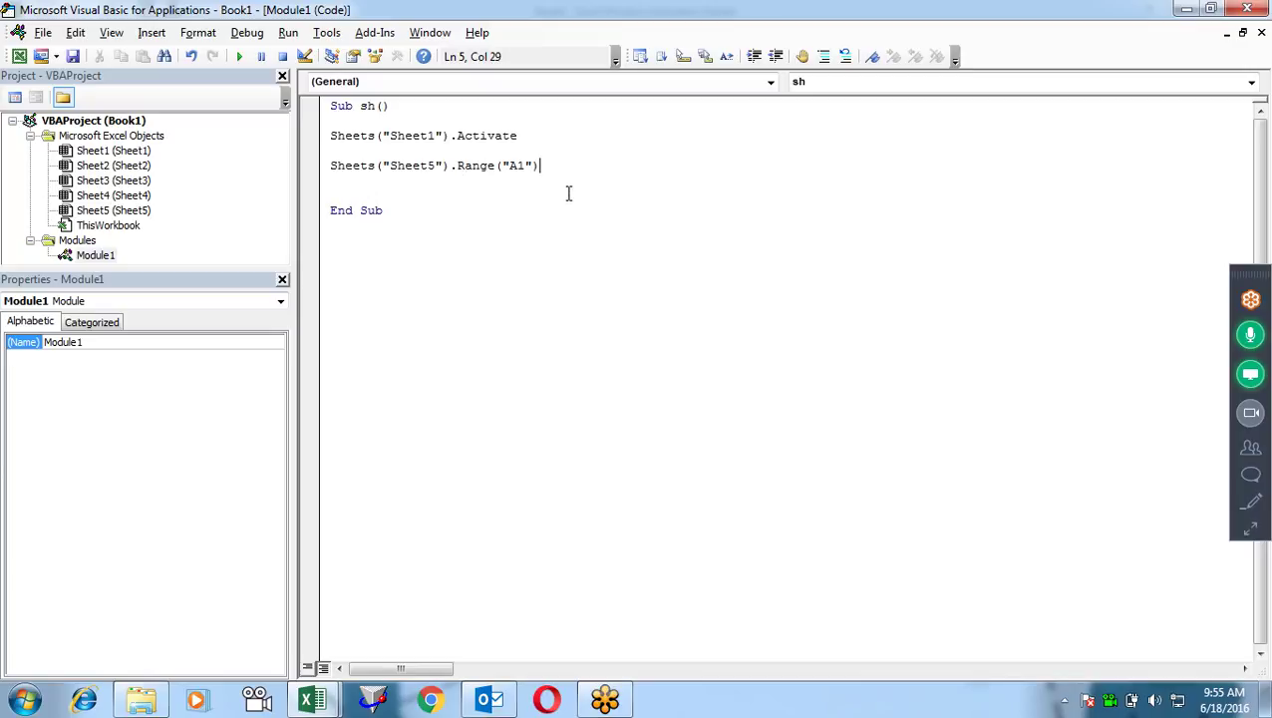
{"action": "type", "text": ".value=\"Hello\""}
{"action": "key", "text": "Return"}
{"action": "key", "text": "alt+F11"}
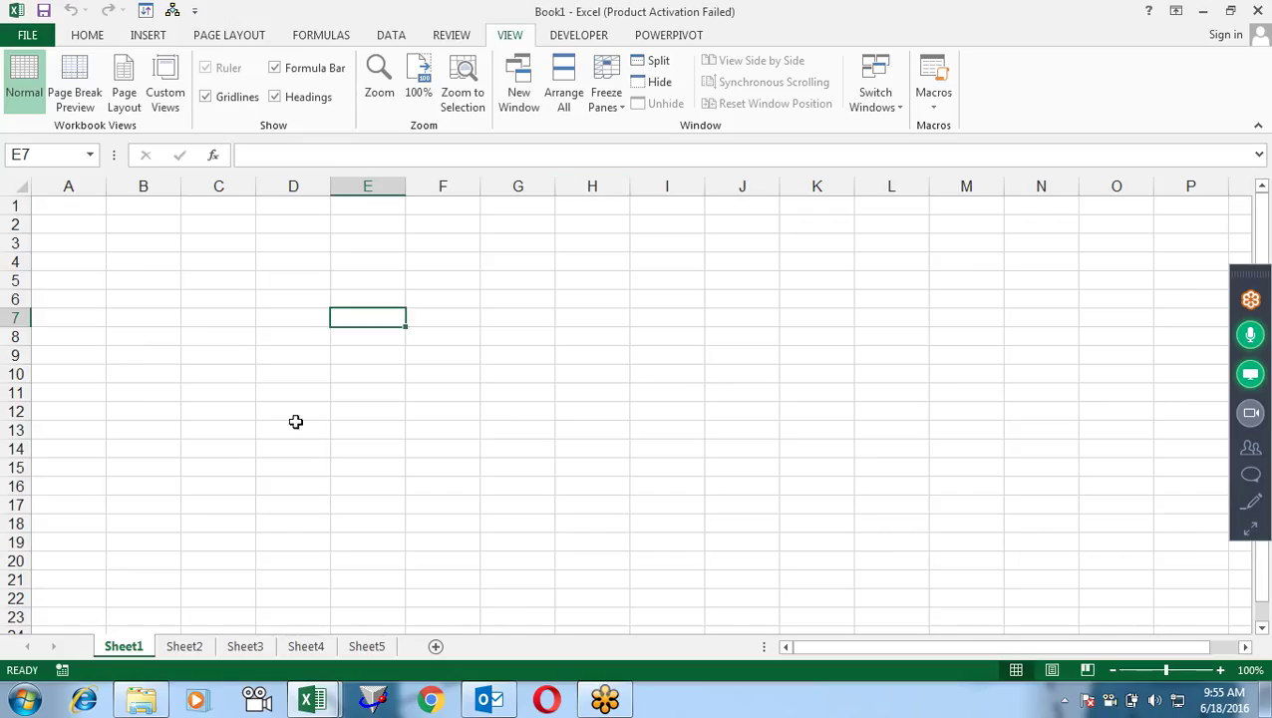
Step: Run the sh macro from Developer > Macros
{"action": "key", "text": "alt+F11"}
{"action": "key", "text": "alt+F11"}
{"action": "left_click", "coordinate": [581, 36]}
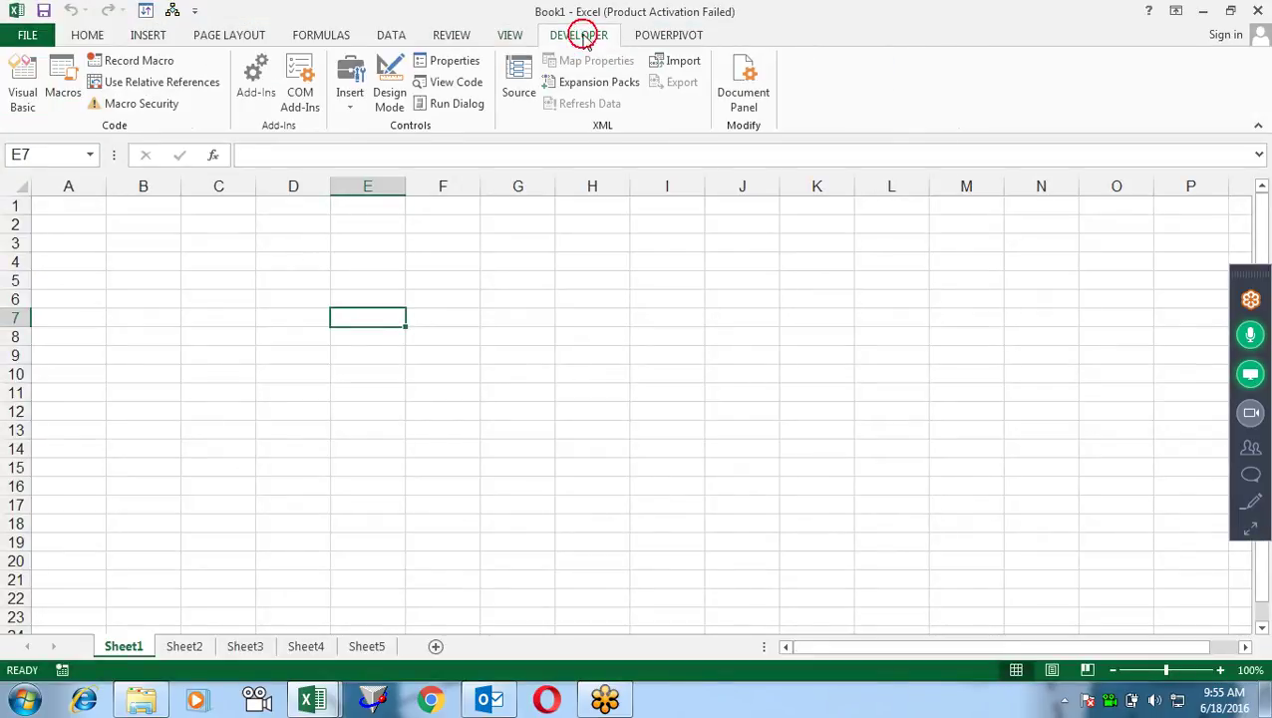
{"action": "left_click", "coordinate": [65, 82]}
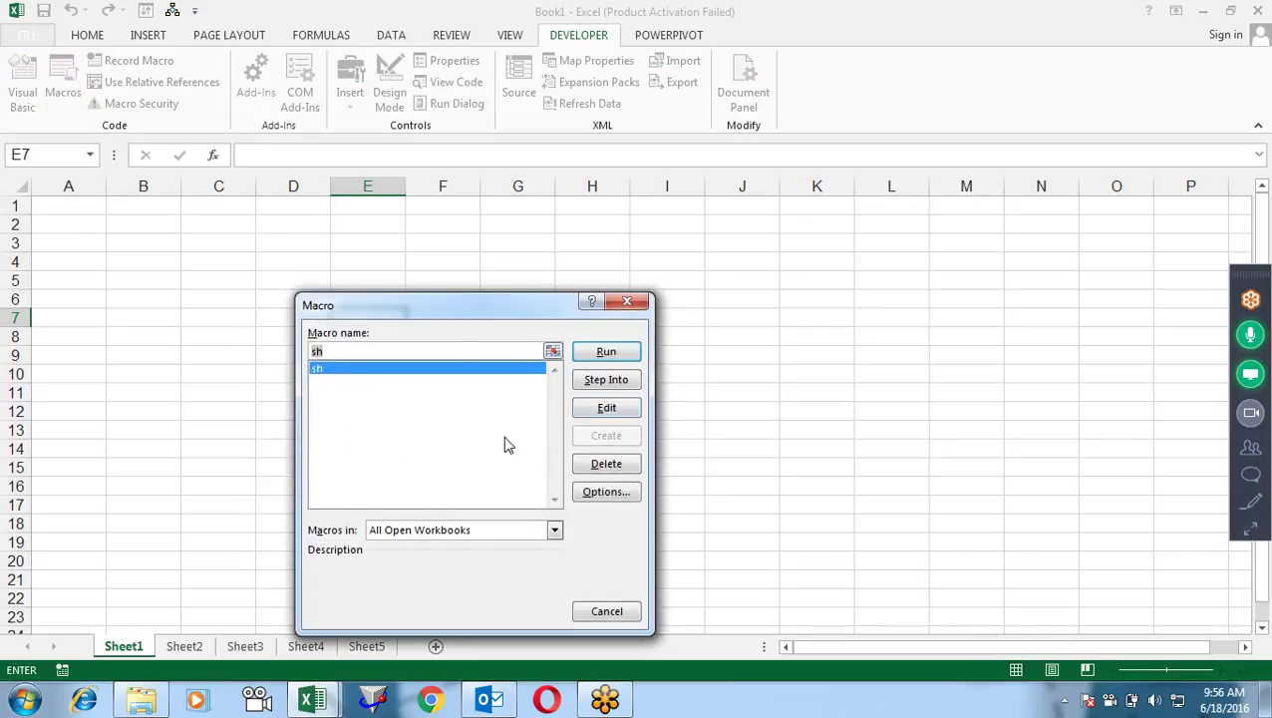
{"action": "left_click", "coordinate": [607, 352]}
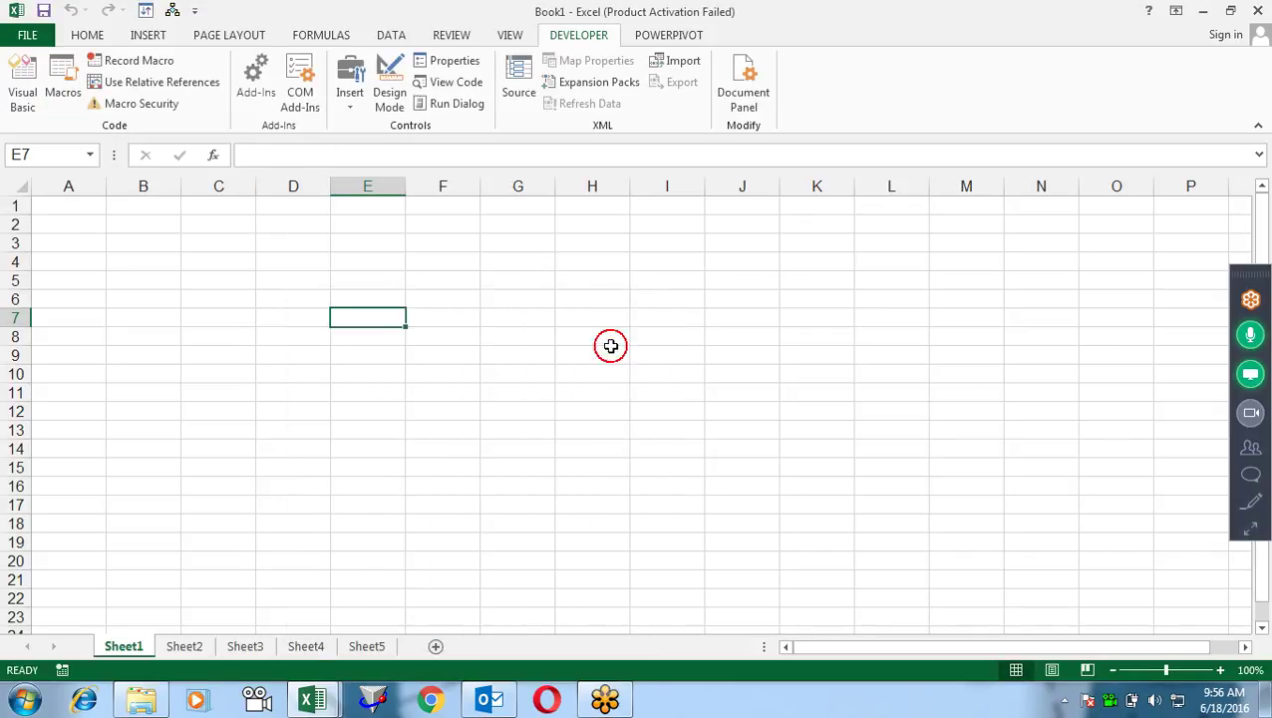
Step: Confirm Sheet5's A1 shows Hello, then select A4 on Sheet1 and reopen the code
{"action": "left_click", "coordinate": [375, 647]}
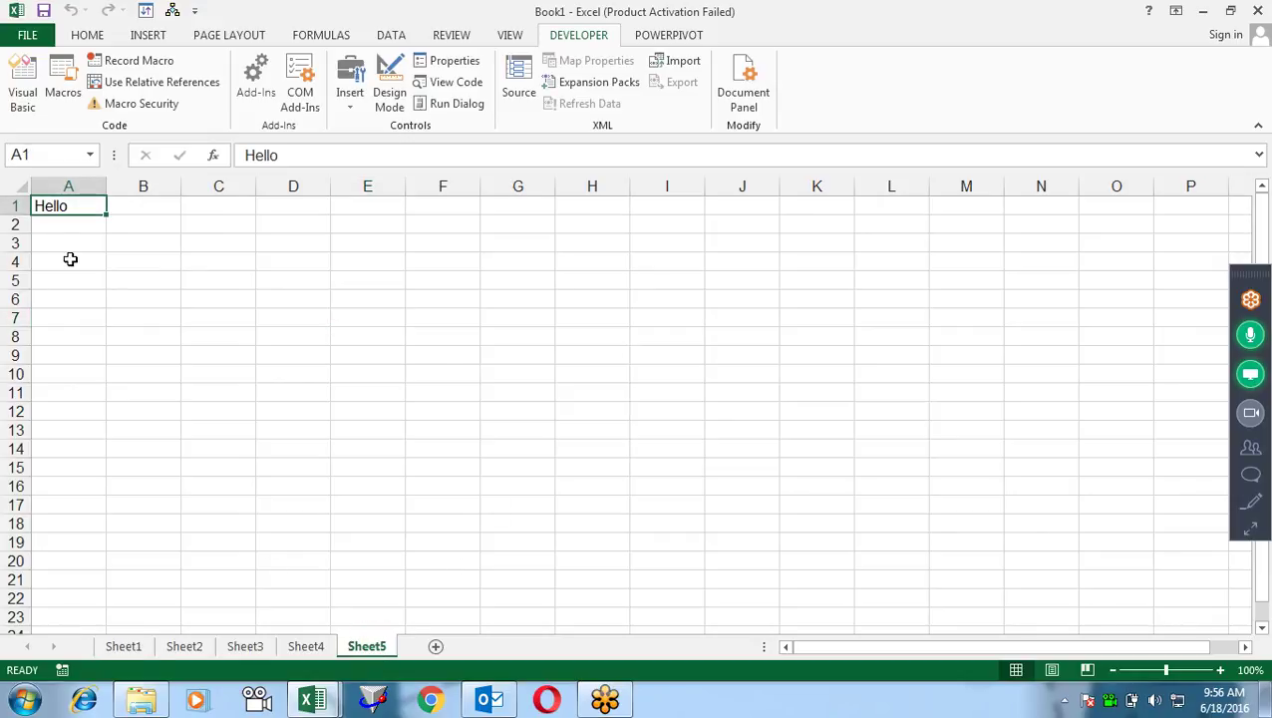
{"action": "left_click", "coordinate": [143, 650]}
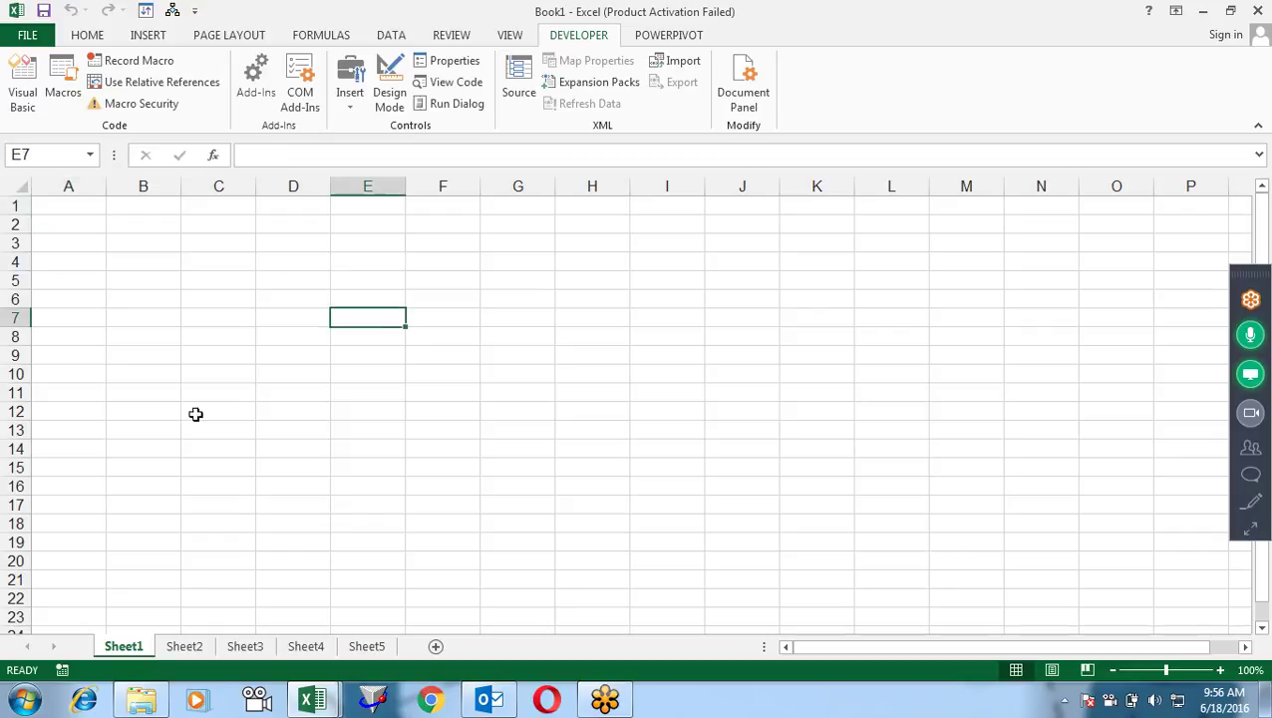
{"action": "left_click", "coordinate": [94, 269]}
{"action": "key", "text": "alt+F11"}
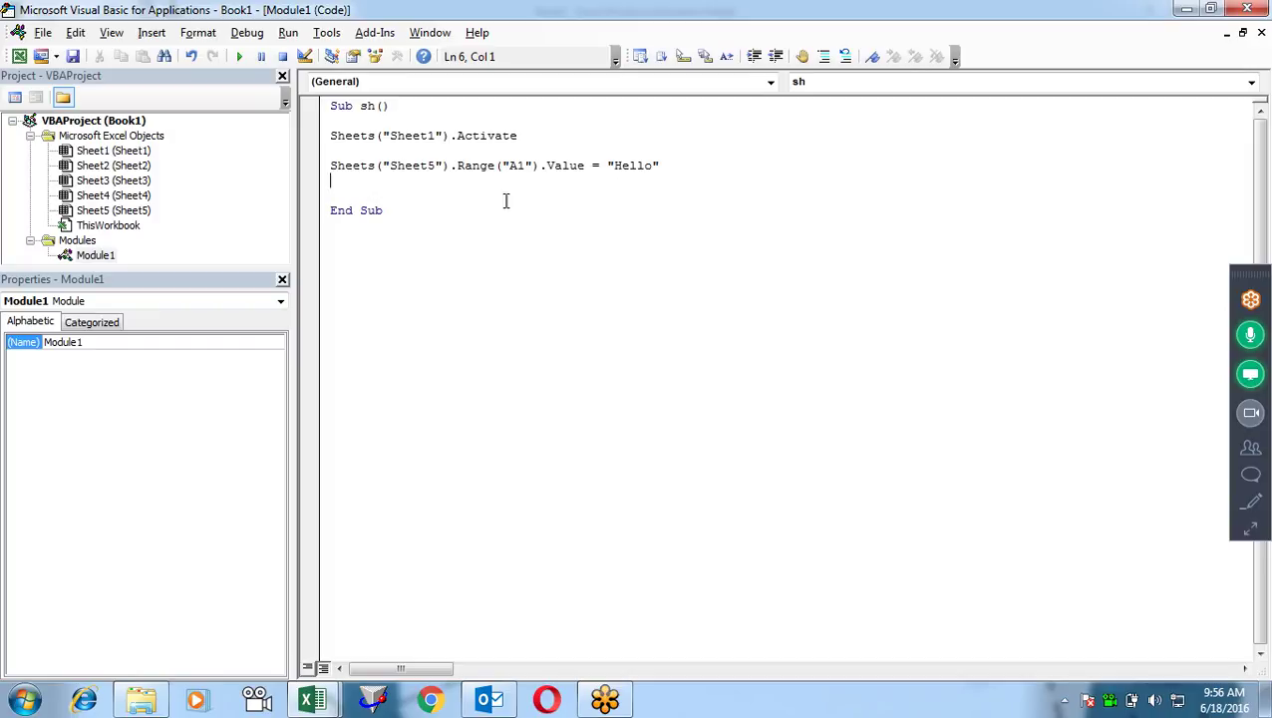
Step: Write Range("A5").Value = Sheets("Sheet5").Range("A1").Value below the Hello assignment
{"action": "left_click", "coordinate": [334, 164]}
{"action": "type", "text": "Range"}
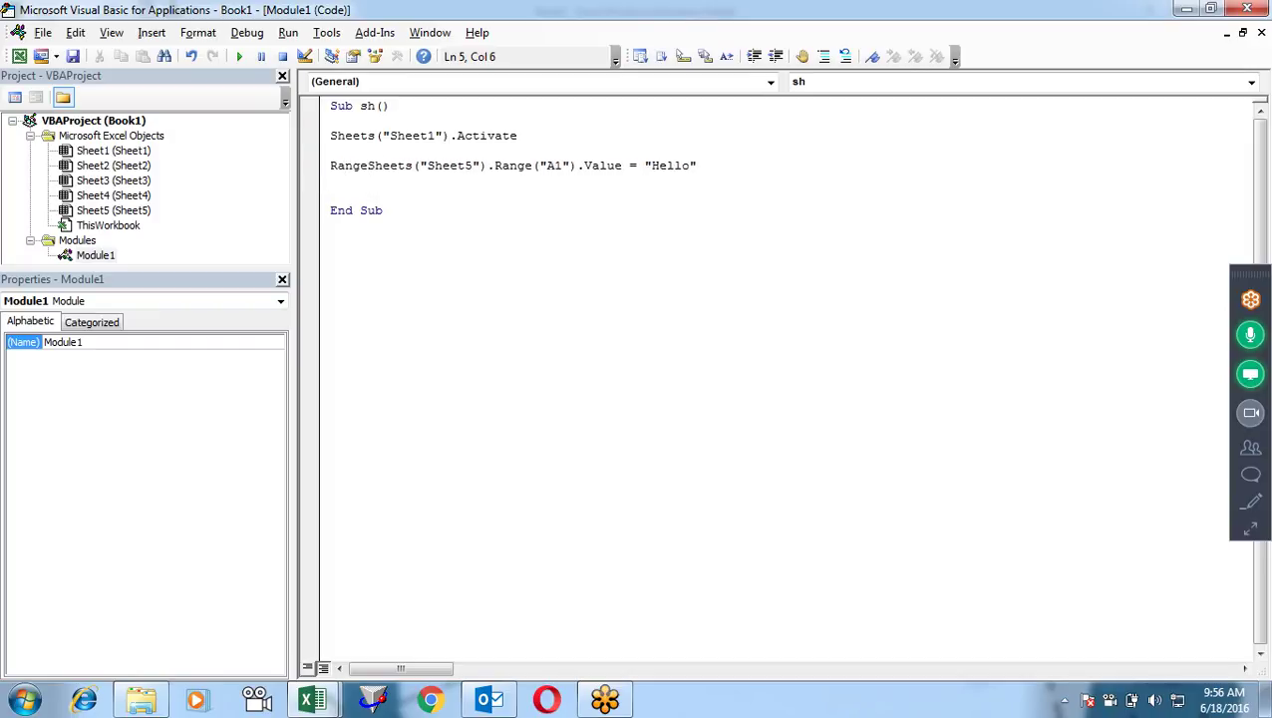
{"action": "type", "text": "(\"A5\")"}
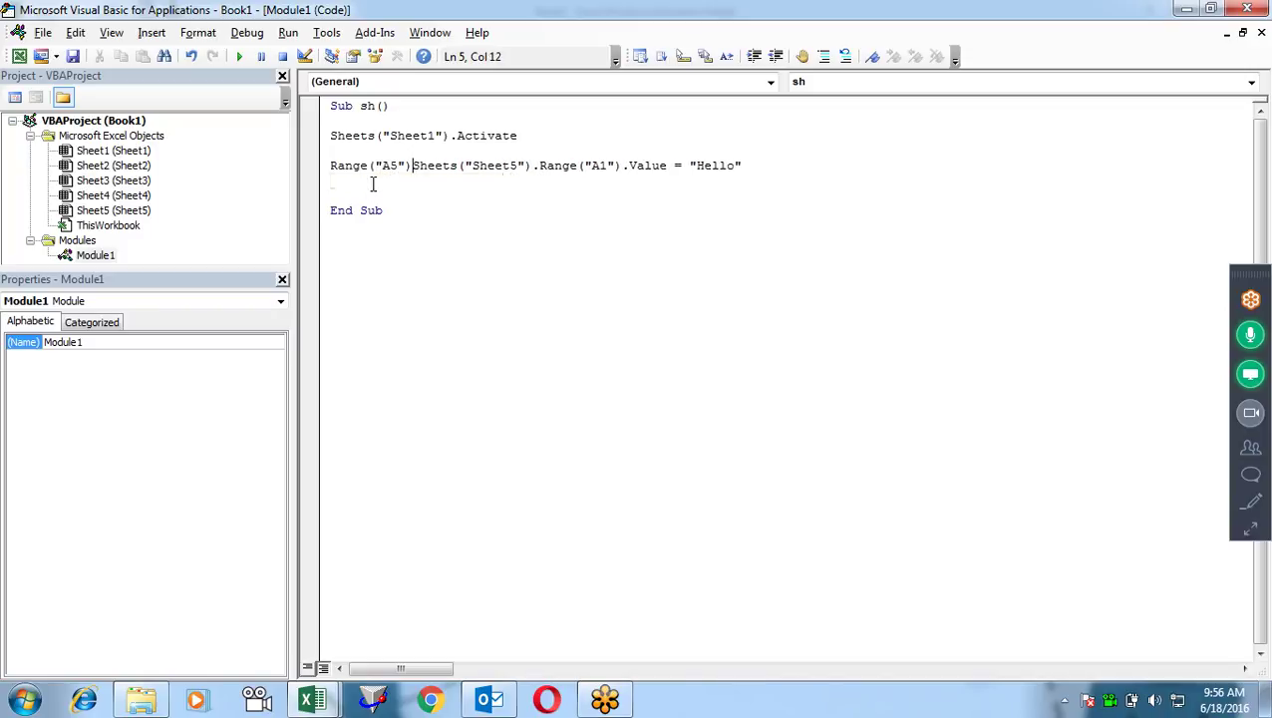
{"action": "type", "text": ".value"}
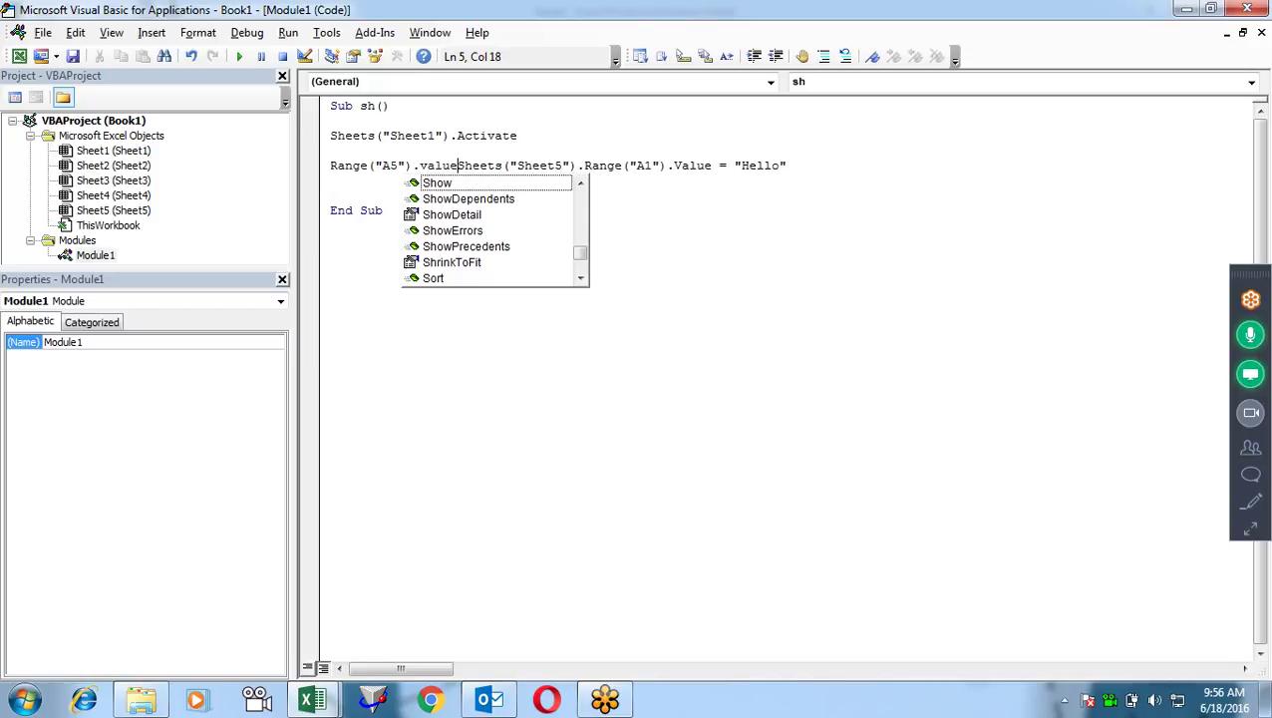
{"action": "type", "text": "="}
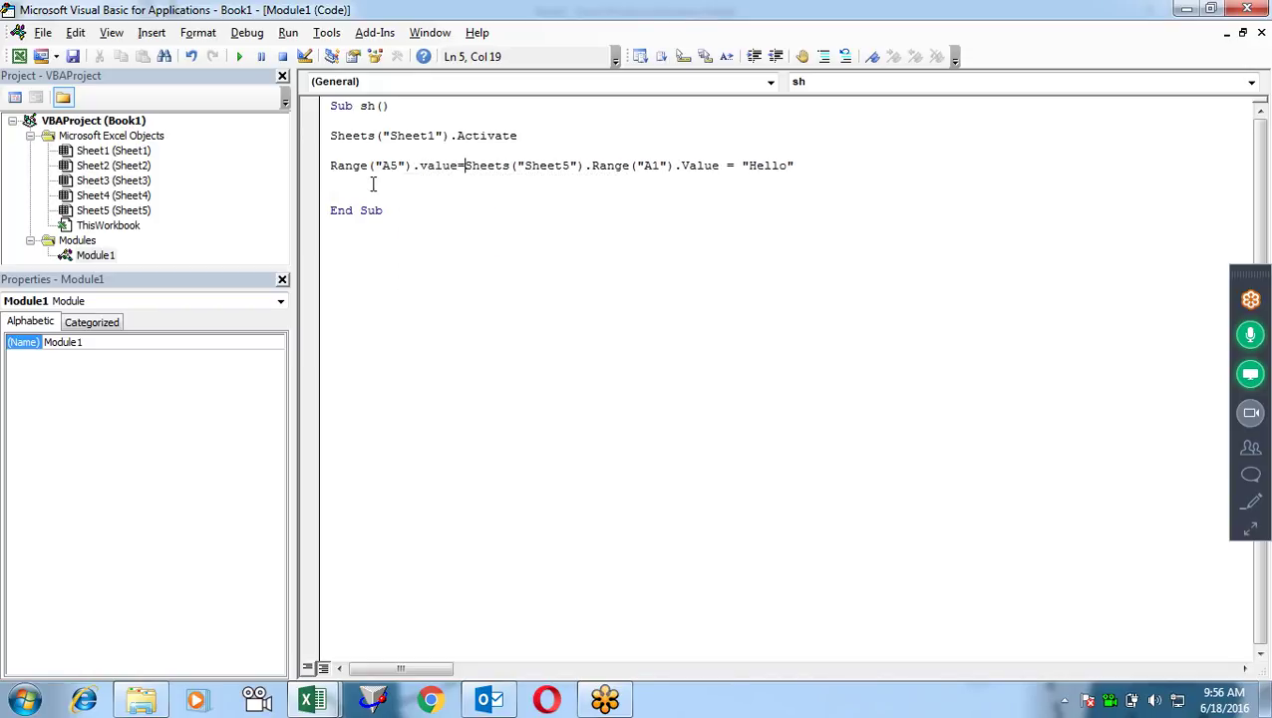
{"action": "key", "text": "Down"}
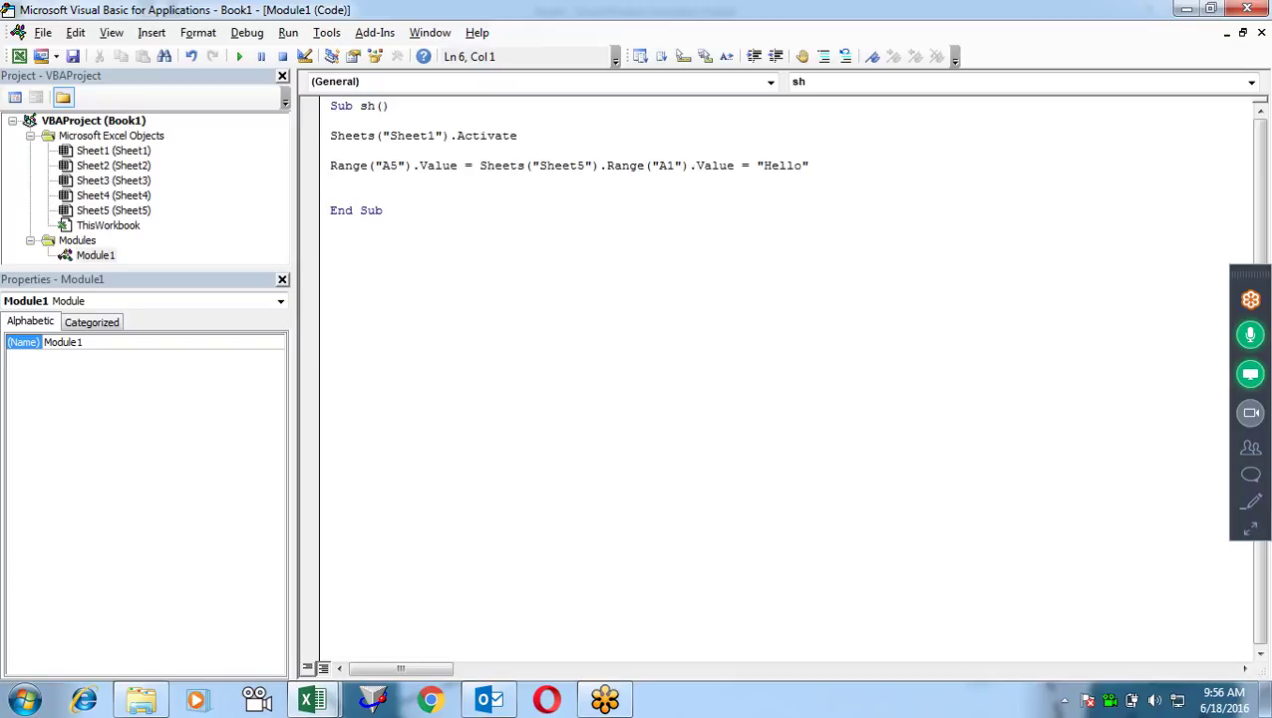
{"action": "left_click_drag", "start_coordinate": [812, 165], "coordinate": [481, 167]}
{"action": "key", "text": "ctrl+c"}
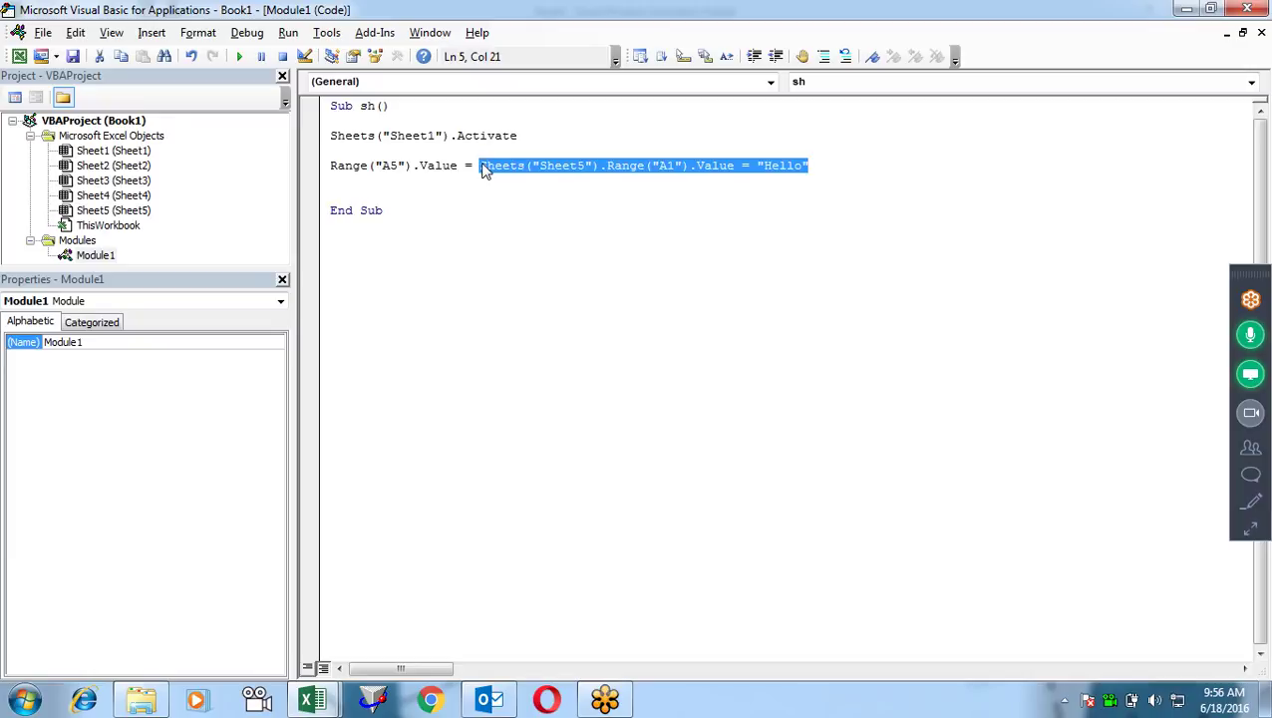
{"action": "left_click", "coordinate": [524, 135]}
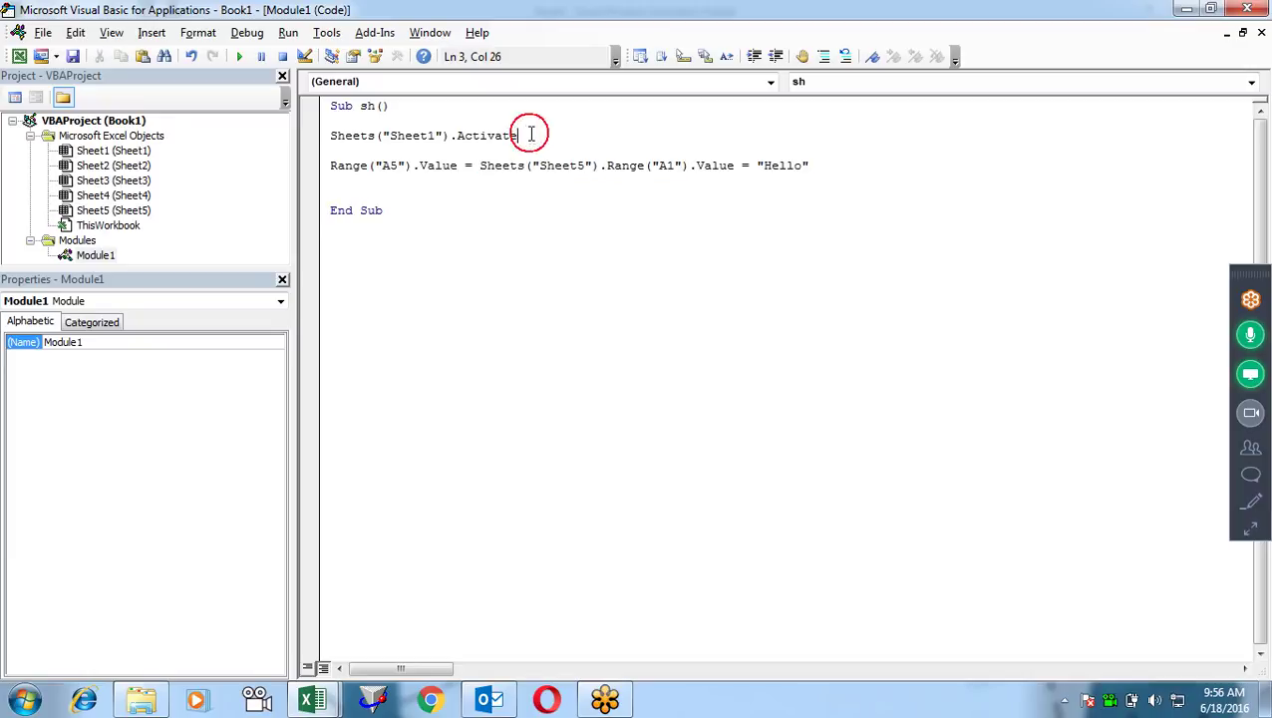
{"action": "key", "text": "Return"}
{"action": "key", "text": "Return"}
{"action": "key", "text": "ctrl+v"}
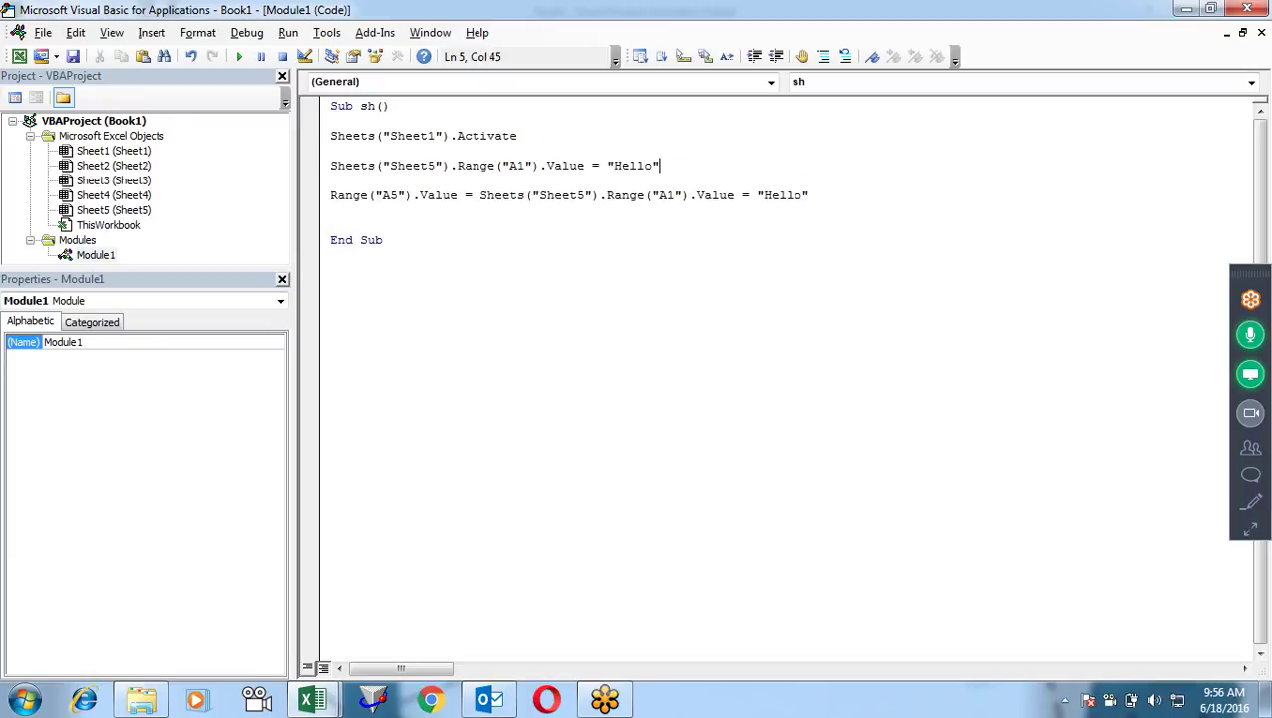
{"action": "left_click_drag", "start_coordinate": [815, 196], "coordinate": [743, 206]}
{"action": "key", "text": "Delete"}
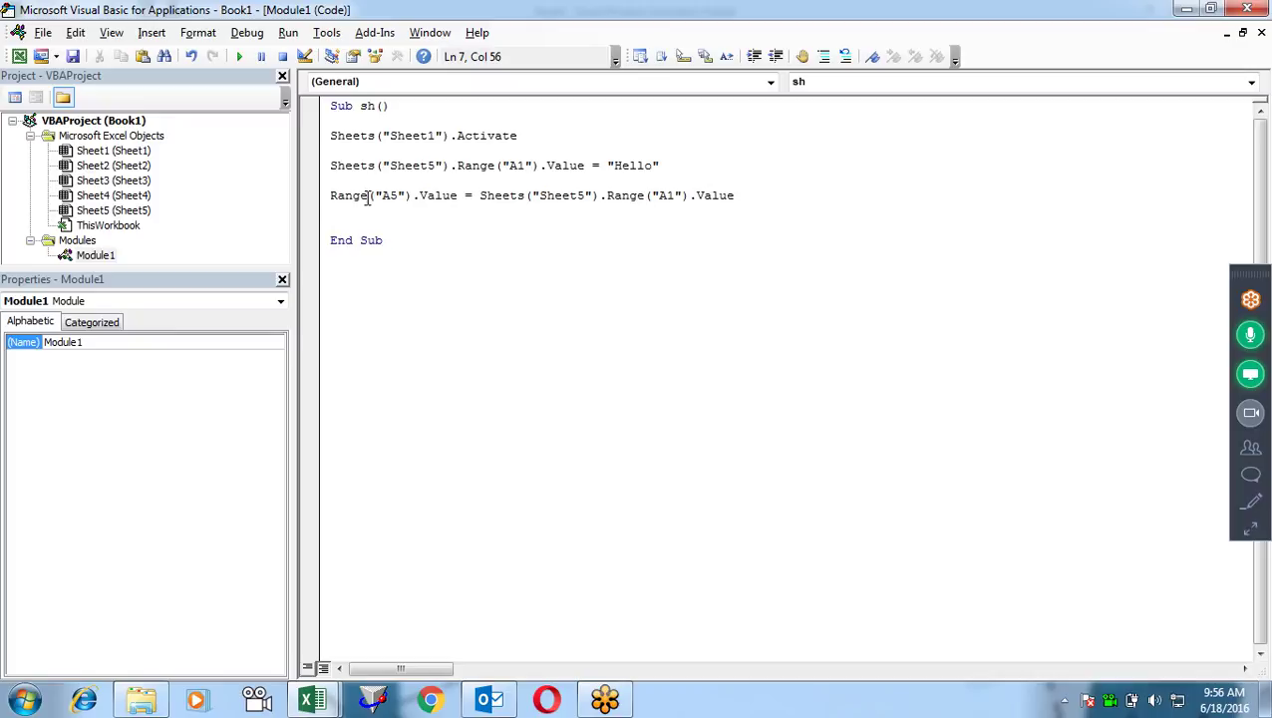
Step: Run the sh macro so Sheet1's A5 receives Hello
{"action": "left_click", "coordinate": [330, 166]}
{"action": "key", "text": "alt+F11"}
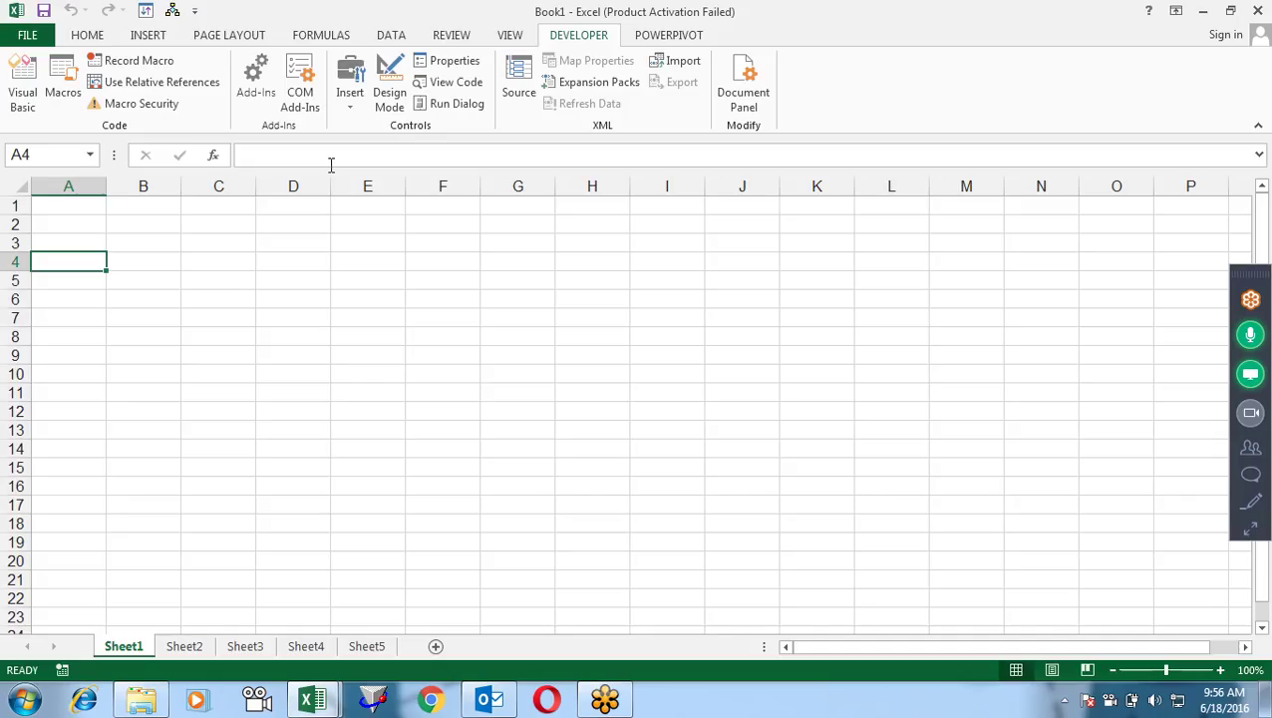
{"action": "left_click", "coordinate": [61, 78]}
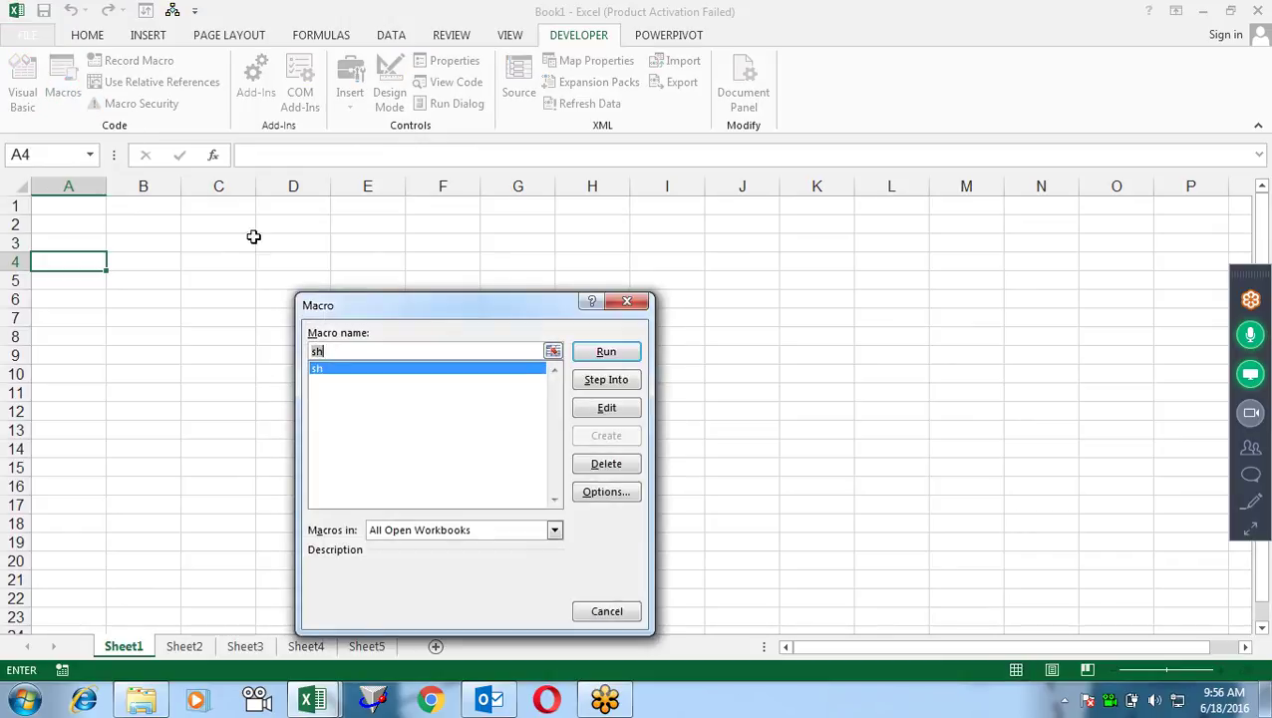
{"action": "left_click", "coordinate": [584, 350]}
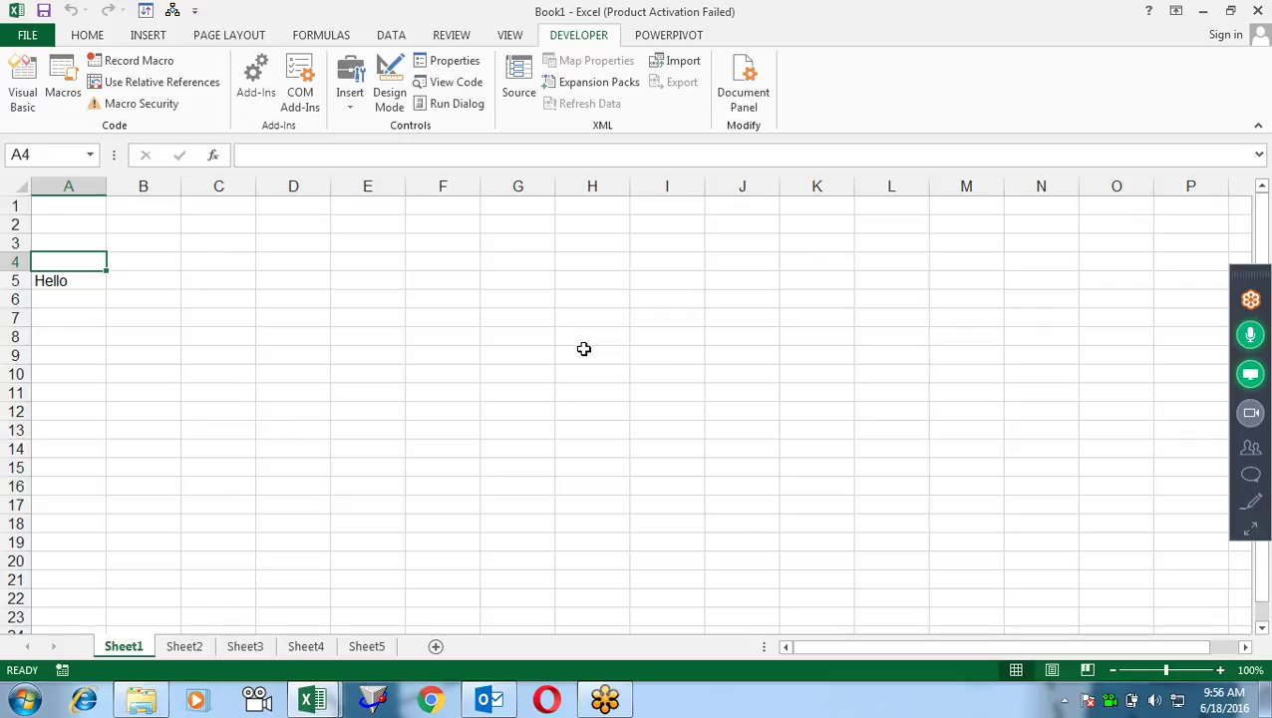
Step: Replace Sheet5's A1 with a person's full name, then return to Sheet1
{"action": "left_click", "coordinate": [367, 646]}
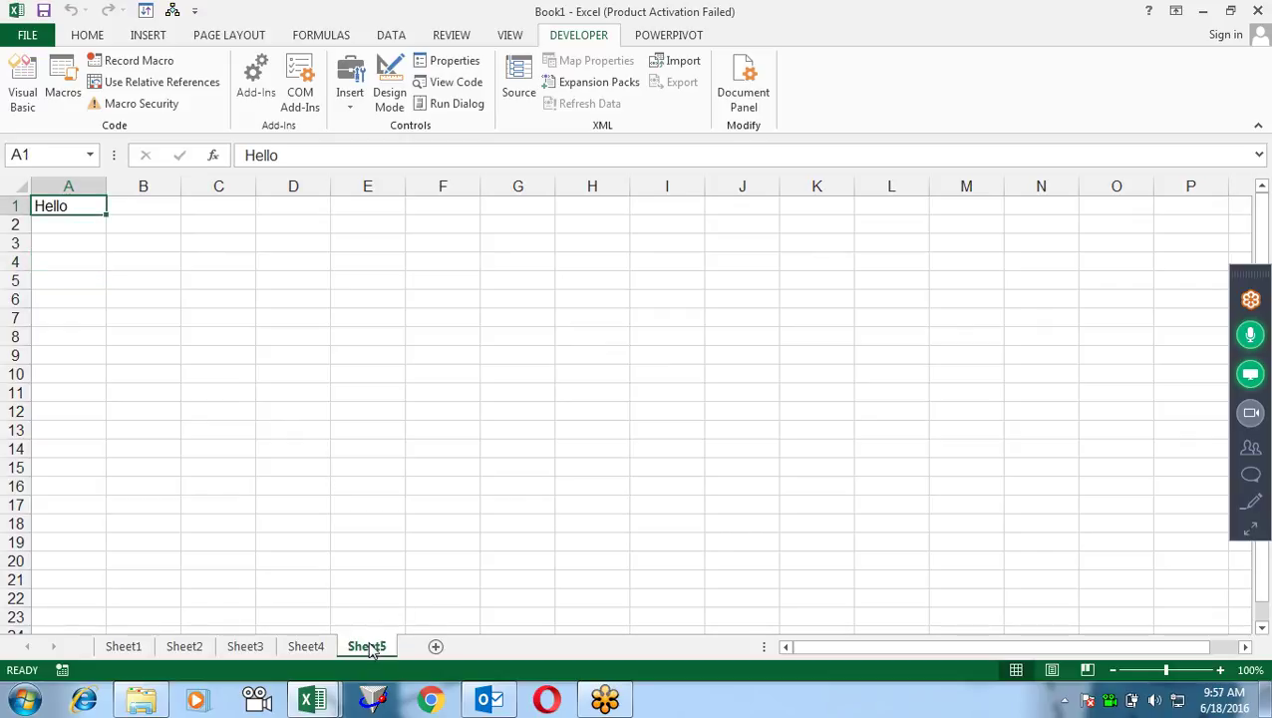
{"action": "key", "text": "Return"}
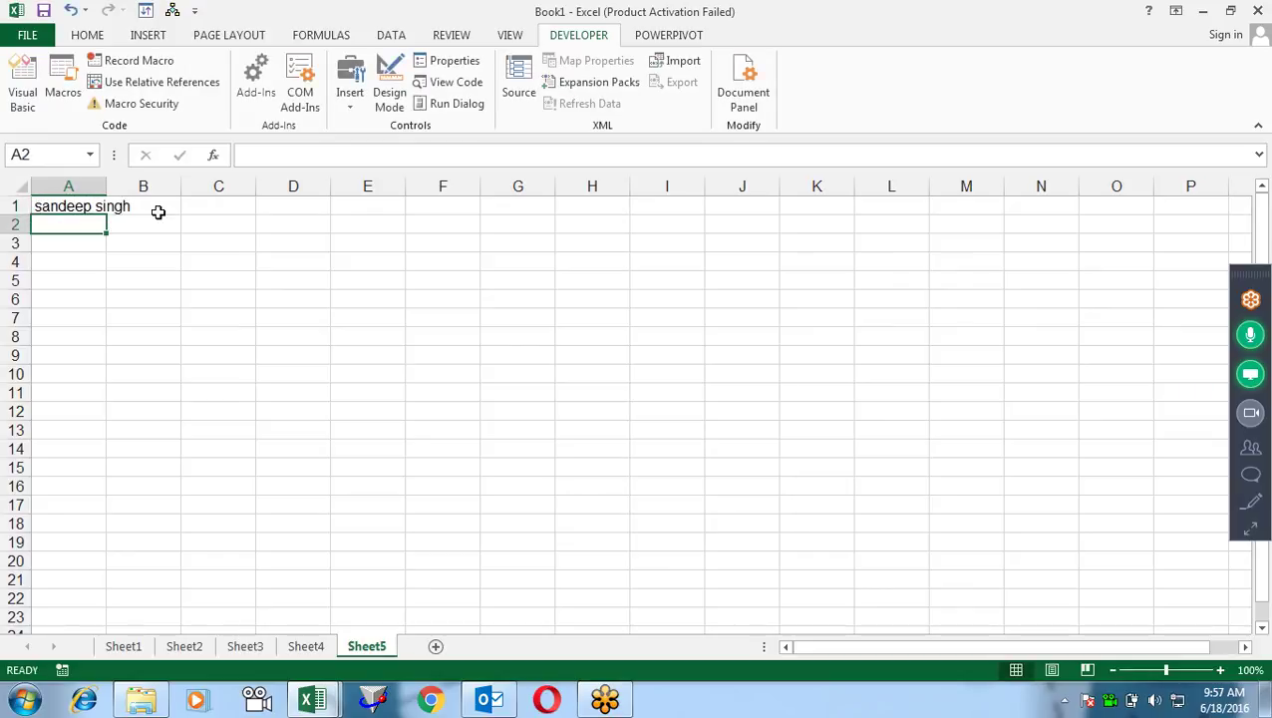
{"action": "left_click", "coordinate": [140, 648]}
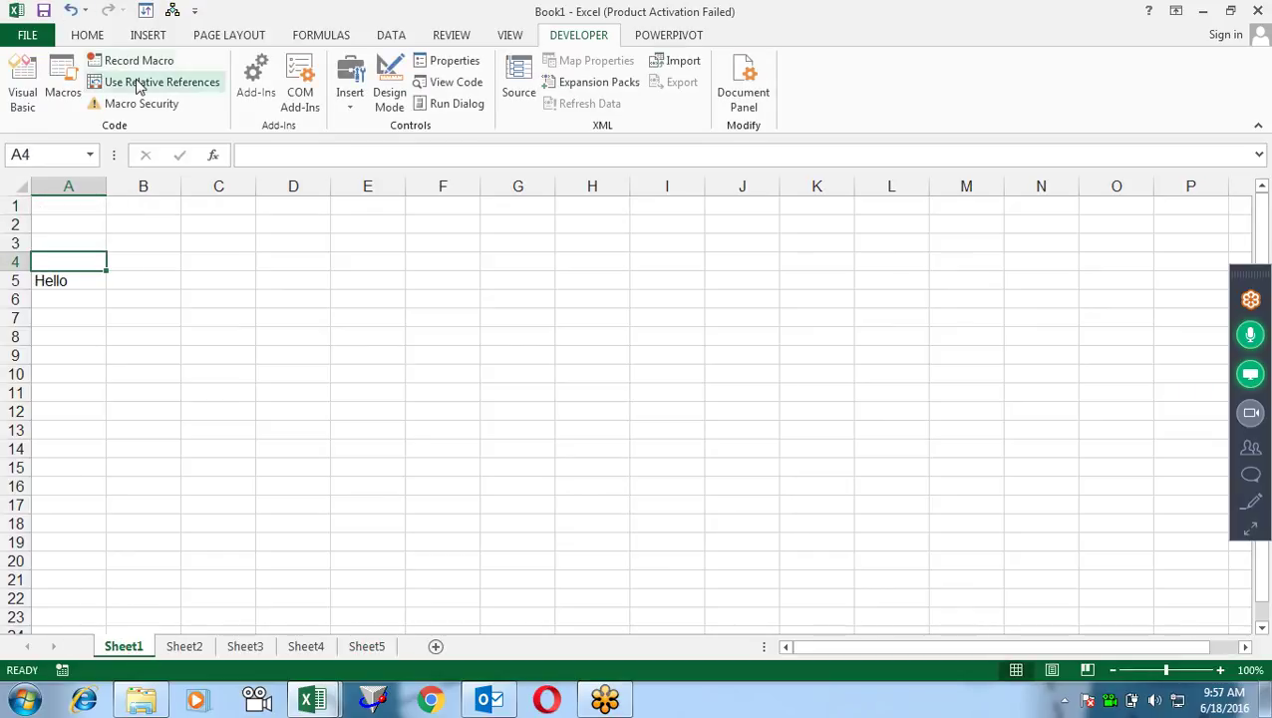
Step: Rerun the sh macro so A5 picks up the name from Sheet5
{"action": "left_click", "coordinate": [104, 68]}
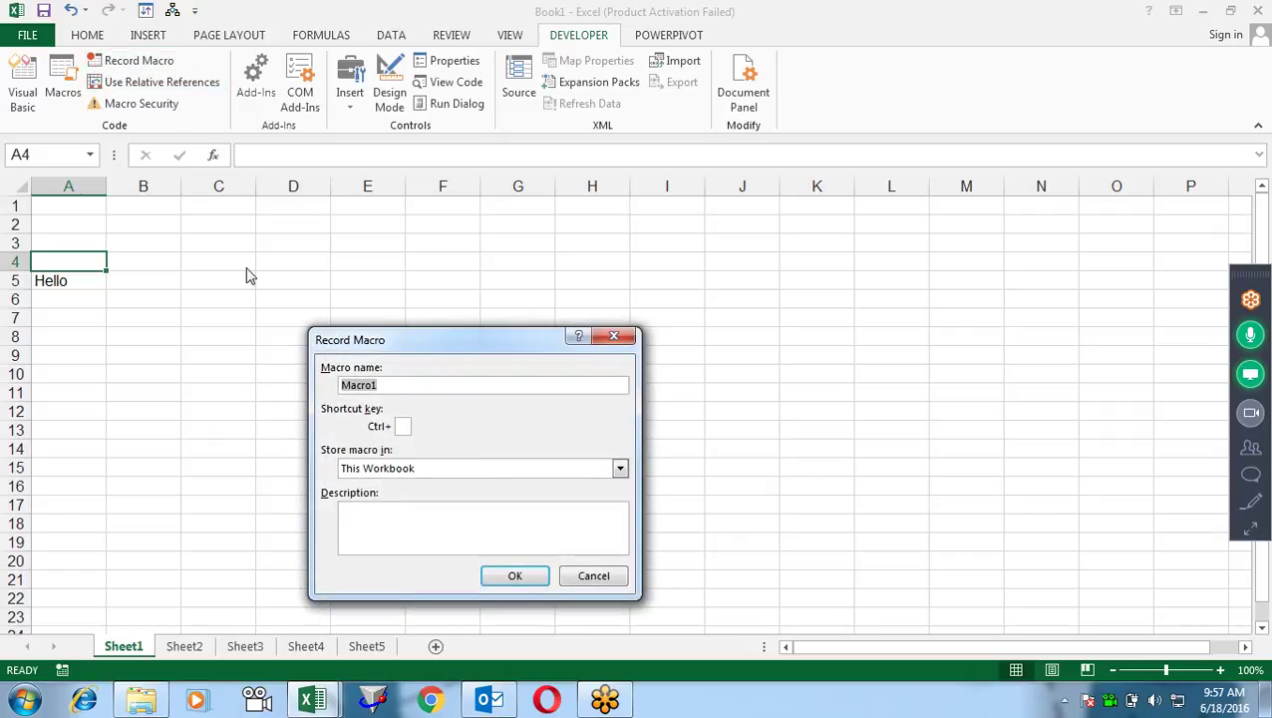
{"action": "key", "text": "Escape"}
{"action": "left_click", "coordinate": [62, 85]}
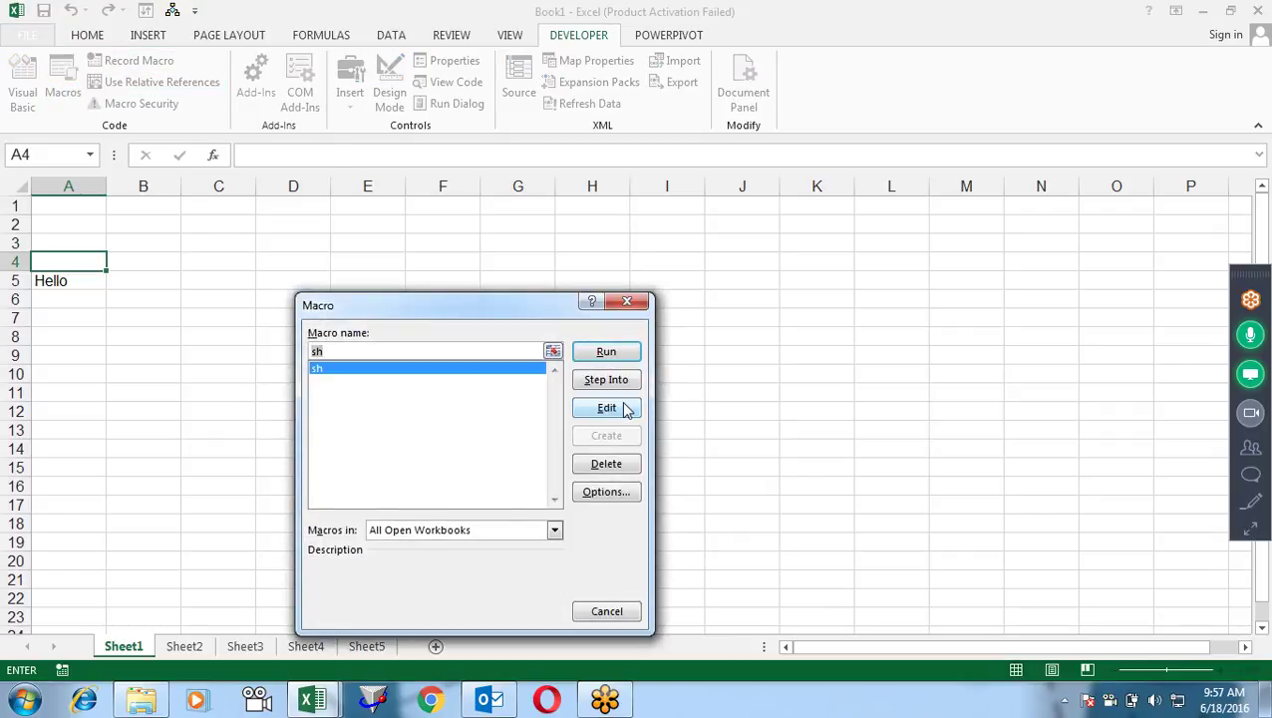
{"action": "left_click", "coordinate": [601, 356]}
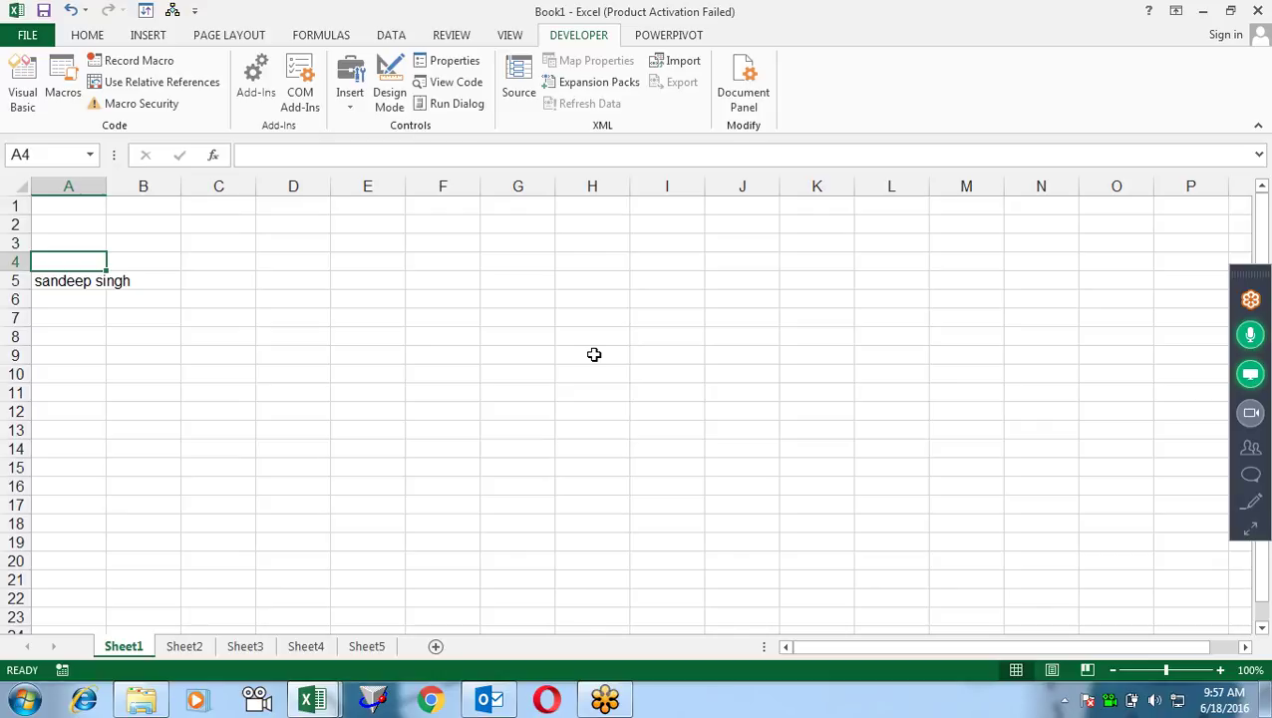
Step: Return to the code editor and place the cursor on the Range("A5") line
{"action": "key", "text": "alt+F11"}
{"action": "key", "text": "Down"}
{"action": "key", "text": "Right"}
{"action": "key", "text": "Right"}
{"action": "key", "text": "Right"}
{"action": "key", "text": "Right"}
{"action": "key", "text": "Right"}
{"action": "key", "text": "Right"}
{"action": "key", "text": "Right"}
{"action": "key", "text": "Right"}
{"action": "key", "text": "Right"}
{"action": "key", "text": "Right"}
{"action": "key", "text": "Right"}
{"action": "key", "text": "Right"}
{"action": "key", "text": "Right"}
{"action": "key", "text": "Right"}
{"action": "key", "text": "Right"}
{"action": "key", "text": "Right"}
{"action": "key", "text": "Right"}
{"action": "key", "text": "Right"}
{"action": "key", "text": "Right"}
{"action": "key", "text": "Right"}
{"action": "key", "text": "Left"}
{"action": "key", "text": "Left"}
{"action": "key", "text": "Left"}
{"action": "key", "text": "Left"}
{"action": "key", "text": "Left"}
{"action": "key", "text": "Left"}
{"action": "key", "text": "Left"}
{"action": "key", "text": "Left"}
{"action": "key", "text": "Left"}
{"action": "key", "text": "Left"}
{"action": "key", "text": "Left"}
{"action": "key", "text": "Left"}
{"action": "key", "text": "Left"}
{"action": "key", "text": "Left"}
{"action": "key", "text": "Left"}
{"action": "key", "text": "Left"}
{"action": "key", "text": "Left"}
{"action": "key", "text": "Left"}
{"action": "key", "text": "Left"}
Step: Comment out the A5 copy line and add Sheets(1).Range ("Hello") beneath it
{"action": "type", "text": "'"}
{"action": "key", "text": "Down"}
{"action": "type", "text": "Sheets"}
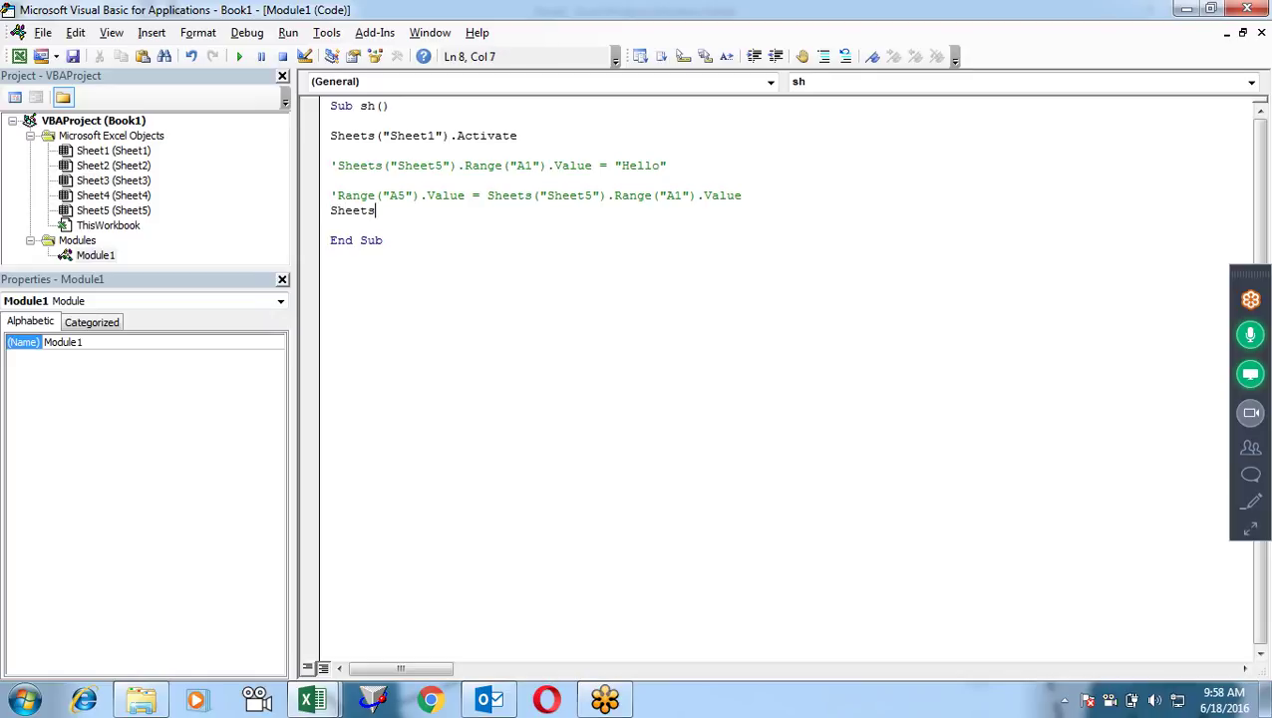
{"action": "type", "text": "("}
{"action": "type", "text": "1"}
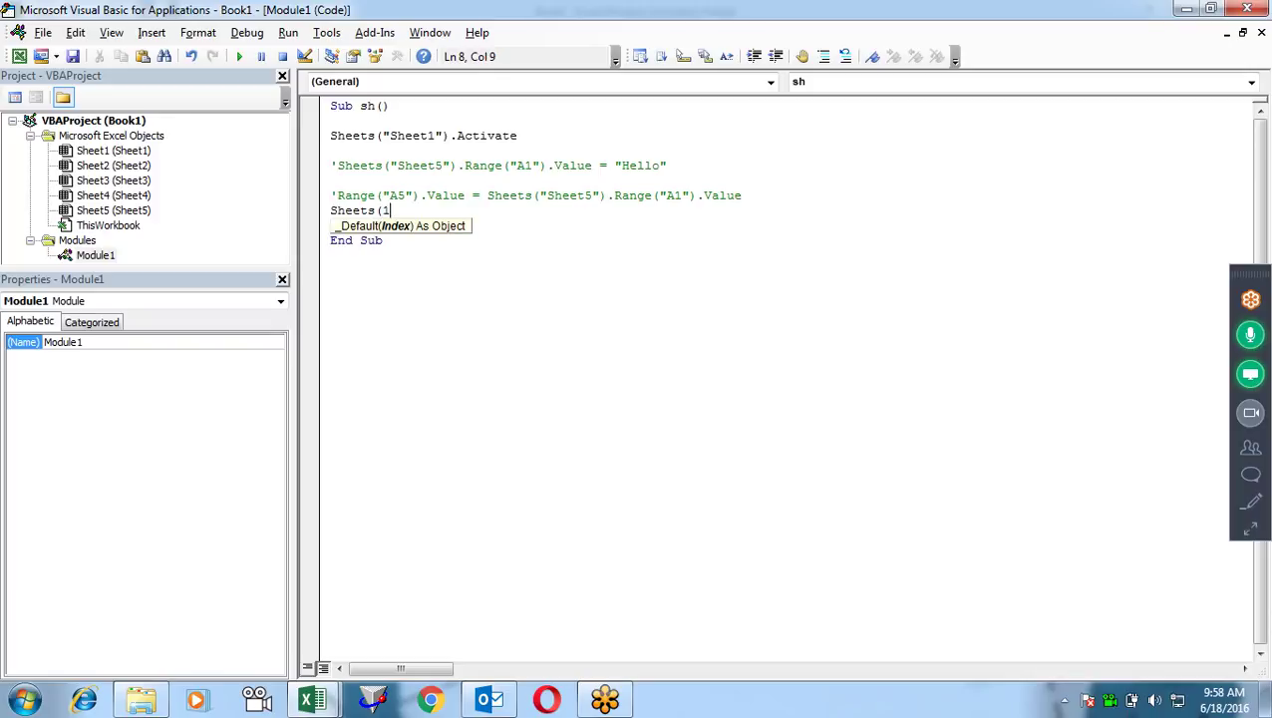
{"action": "type", "text": ")"}
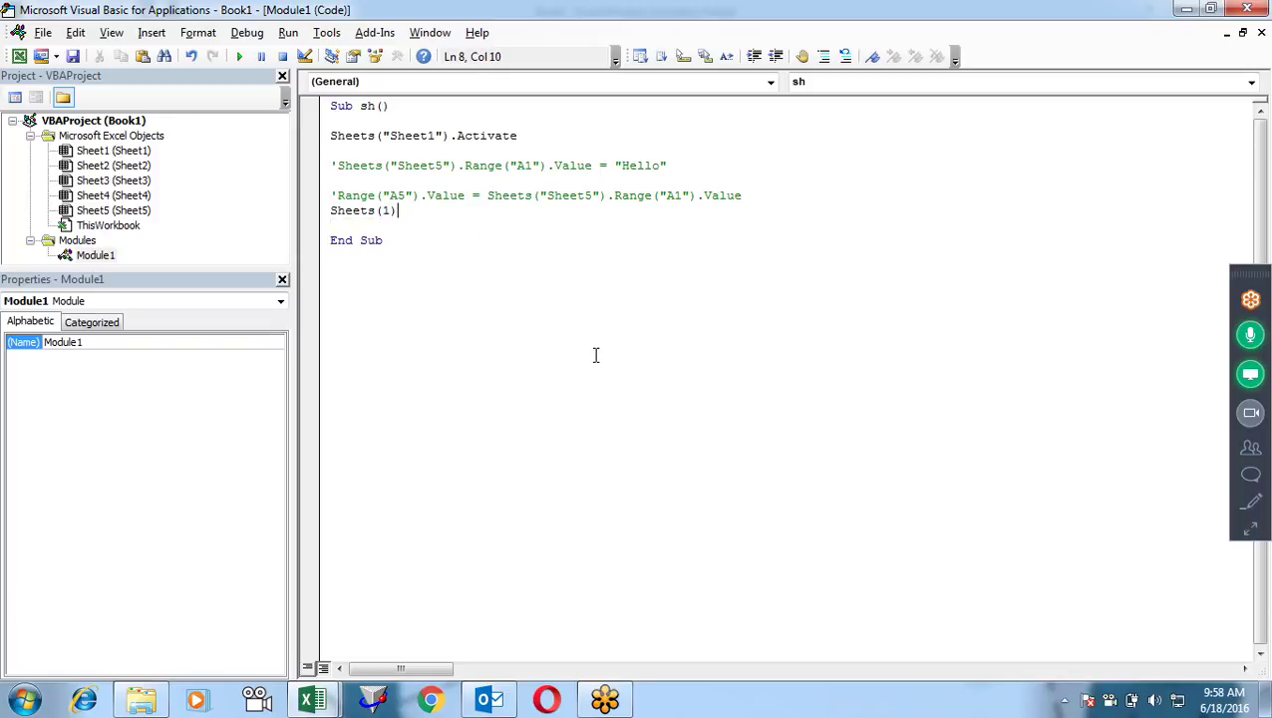
{"action": "type", "text": ".Range (\"Hello"}
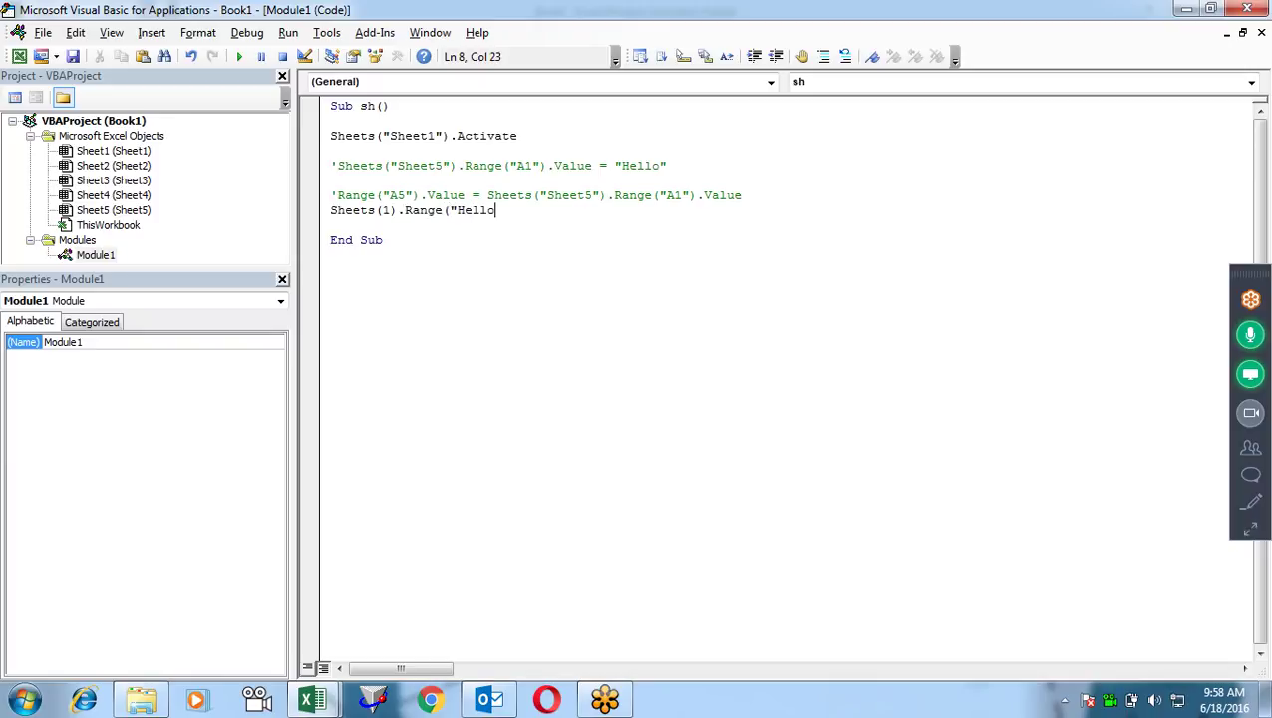
{"action": "type", "text": "\")"}
{"action": "key", "text": "Return"}
{"action": "key", "text": "alt+F11"}
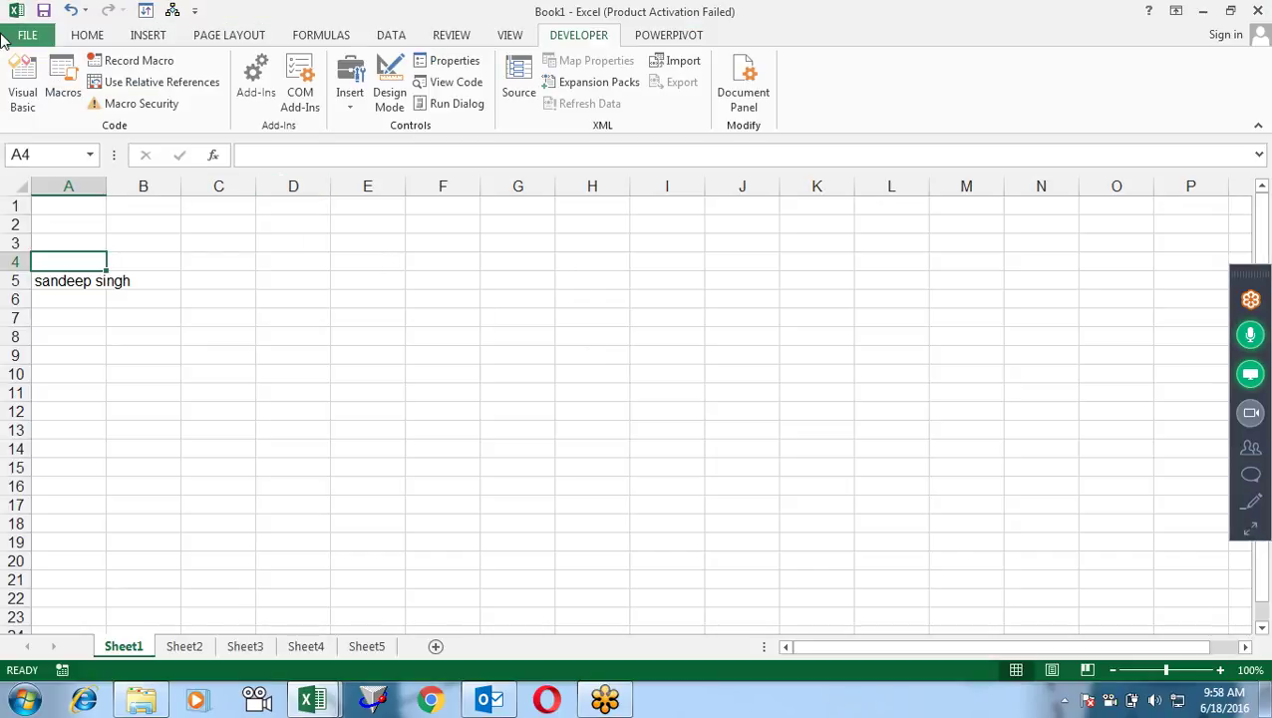
Step: Run the sh macro and jump to the line that raised the error
{"action": "left_click", "coordinate": [27, 36]}
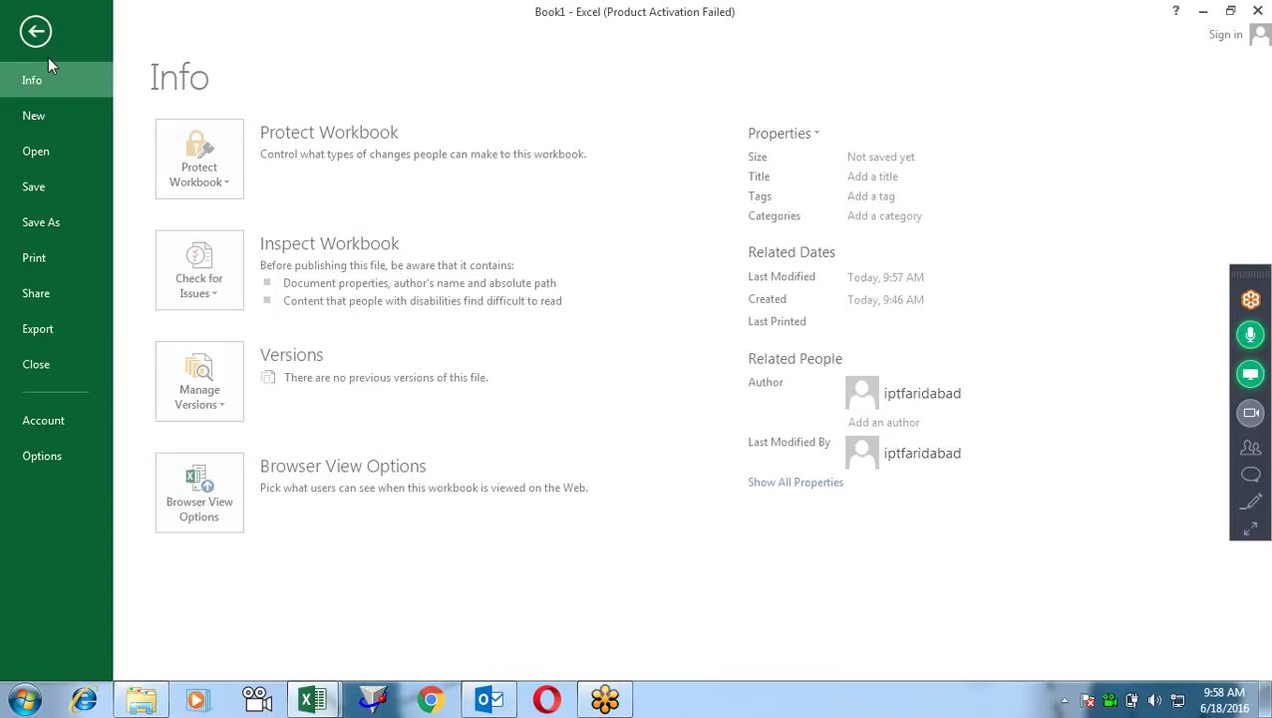
{"action": "left_click", "coordinate": [37, 31]}
{"action": "left_click", "coordinate": [63, 85]}
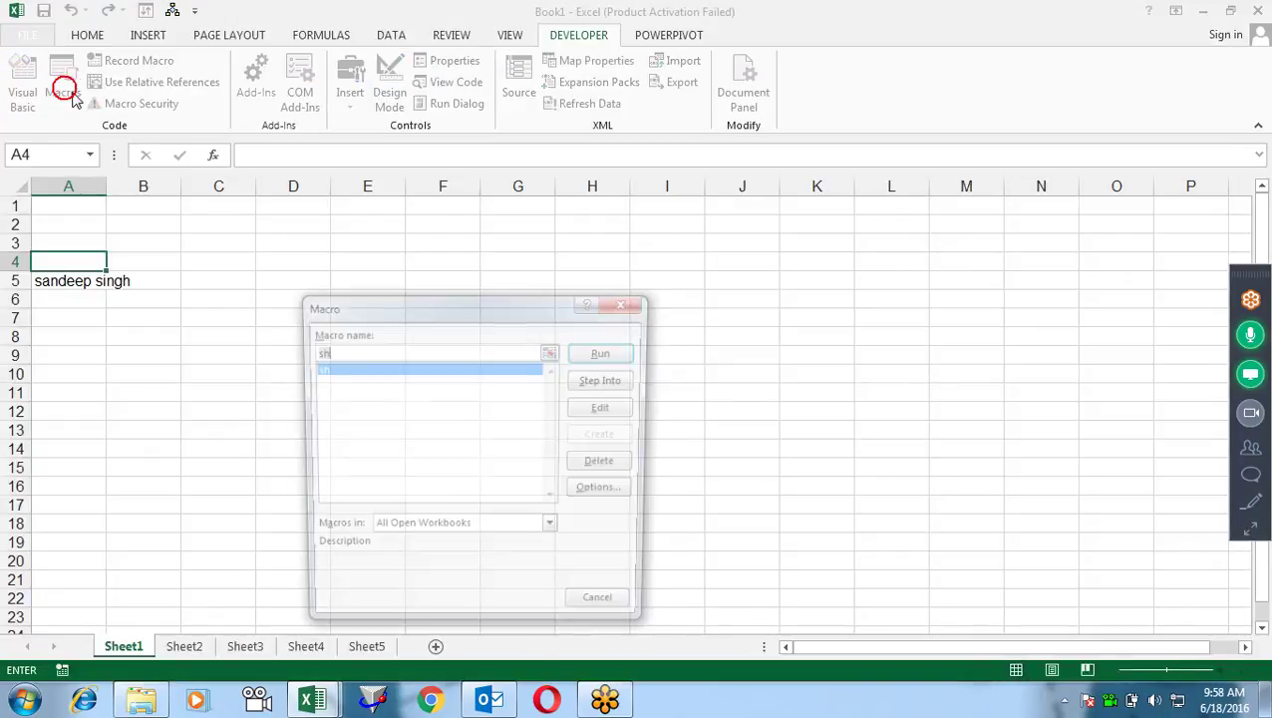
{"action": "left_click", "coordinate": [609, 353]}
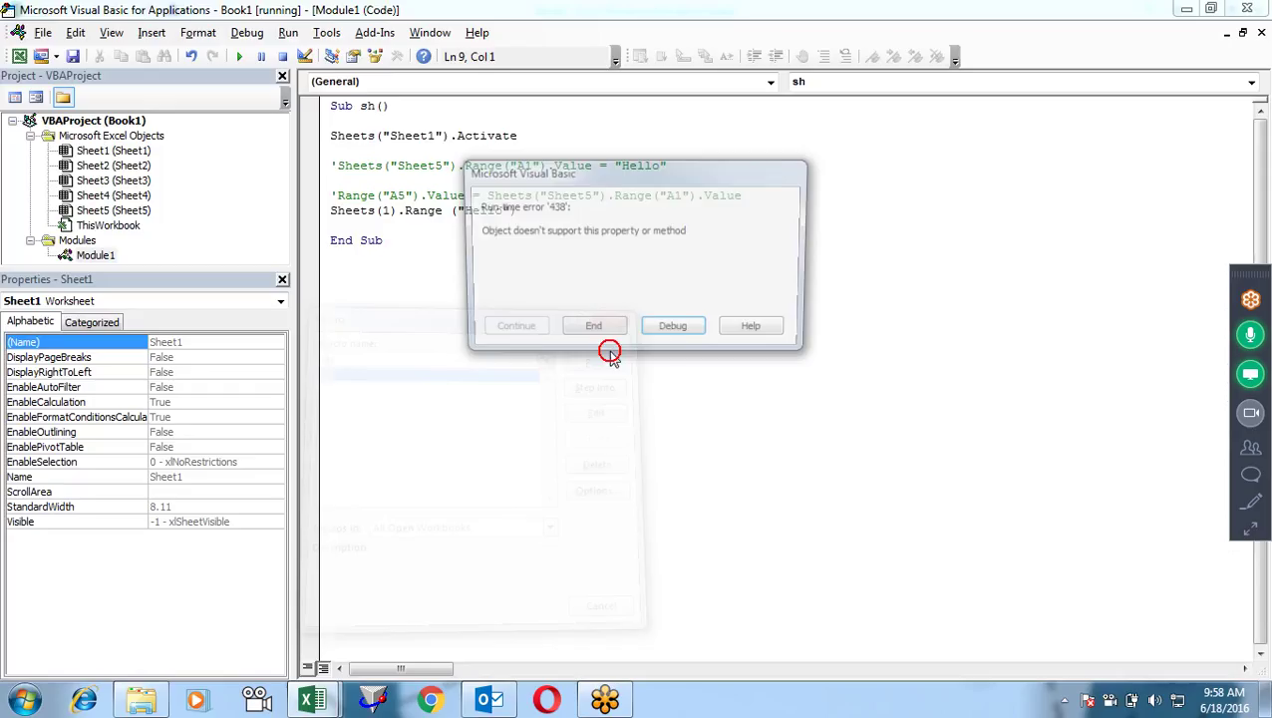
{"action": "left_click", "coordinate": [673, 333]}
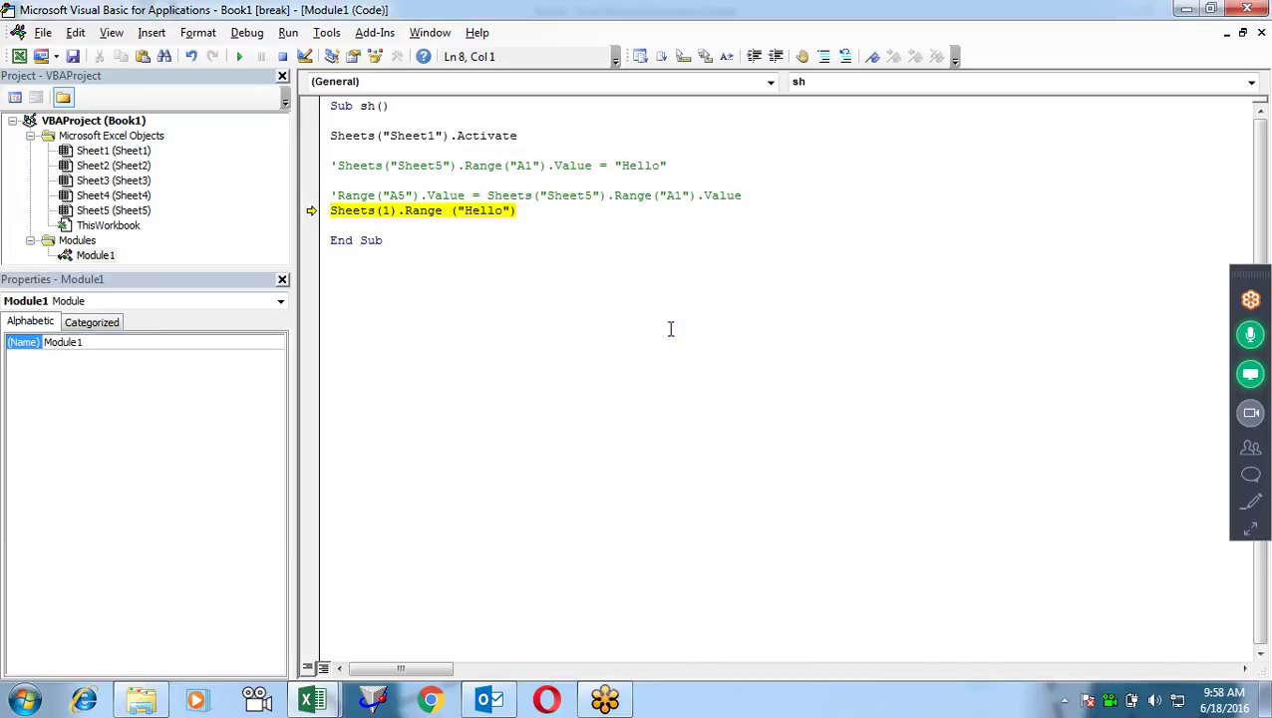
Step: Change the line to Sheets(1).Range("a1").Value = "hello"
{"action": "left_click_drag", "start_coordinate": [504, 210], "coordinate": [460, 213]}
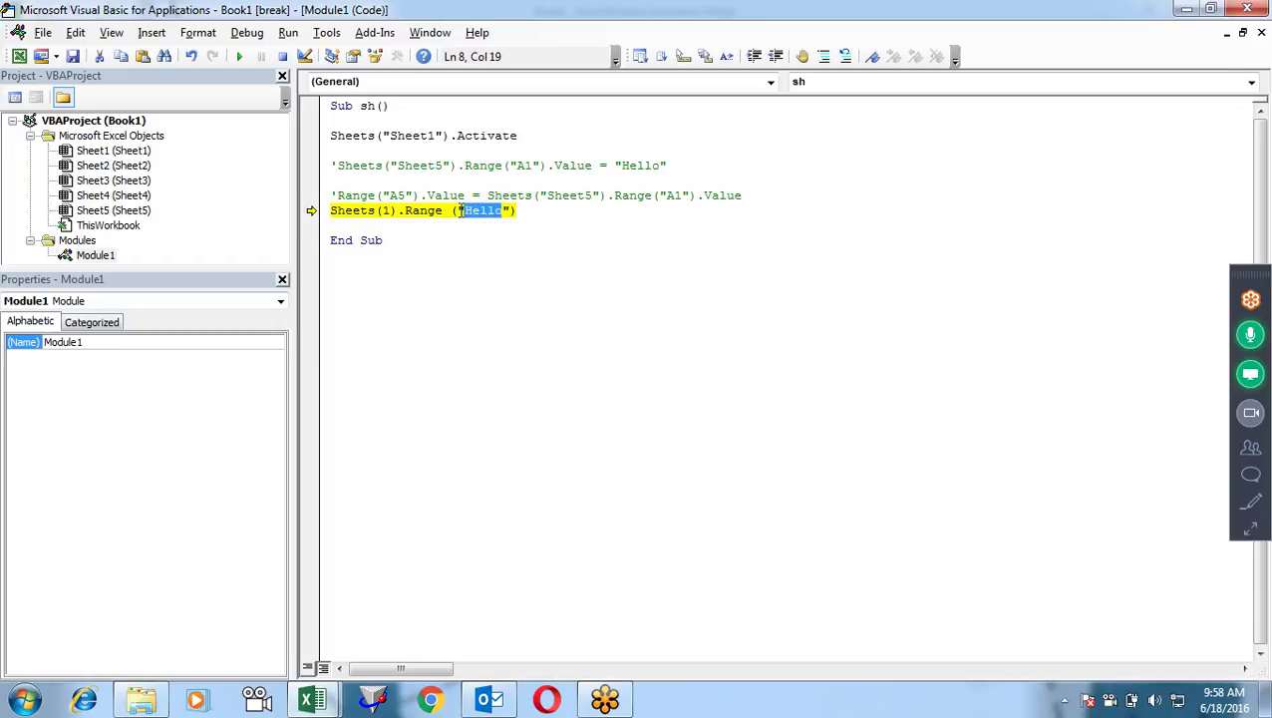
{"action": "type", "text": "a1"}
{"action": "key", "text": "Right"}
{"action": "key", "text": "Right"}
{"action": "type", "text": ".value"}
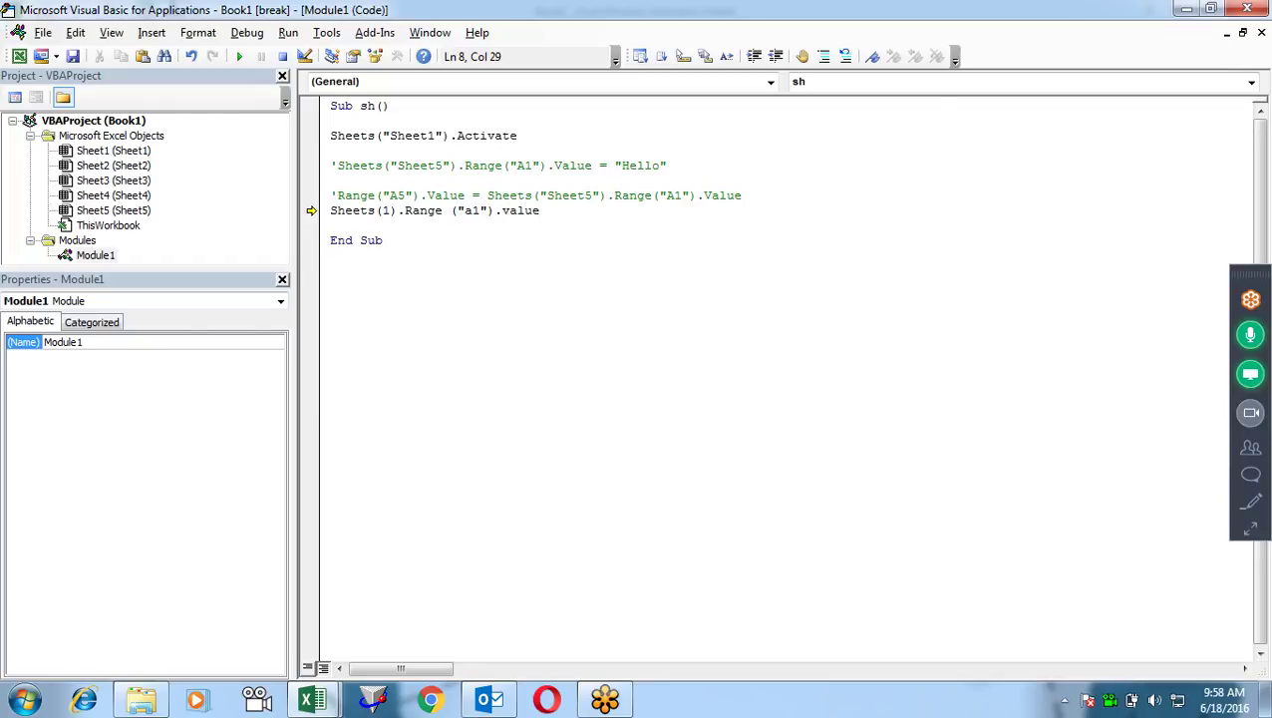
{"action": "left_click", "coordinate": [331, 225]}
{"action": "left_click", "coordinate": [601, 197]}
{"action": "left_click", "coordinate": [573, 207]}
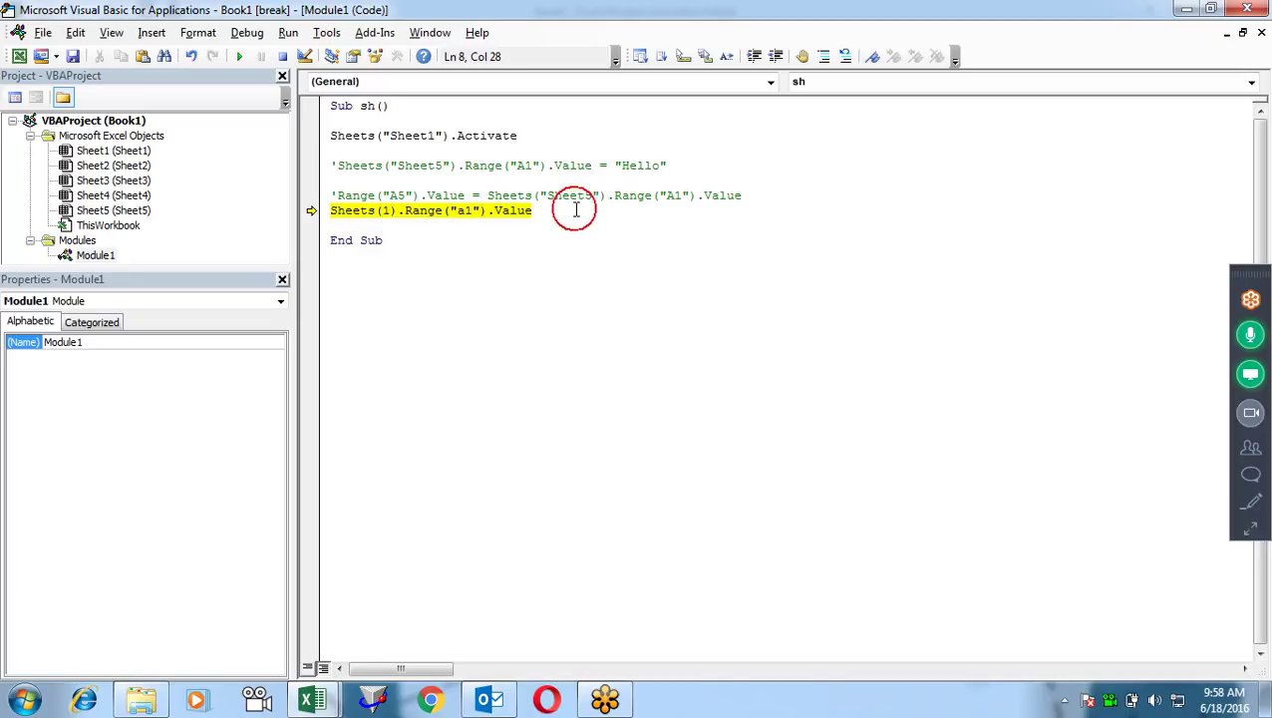
{"action": "type", "text": "=\"hello\""}
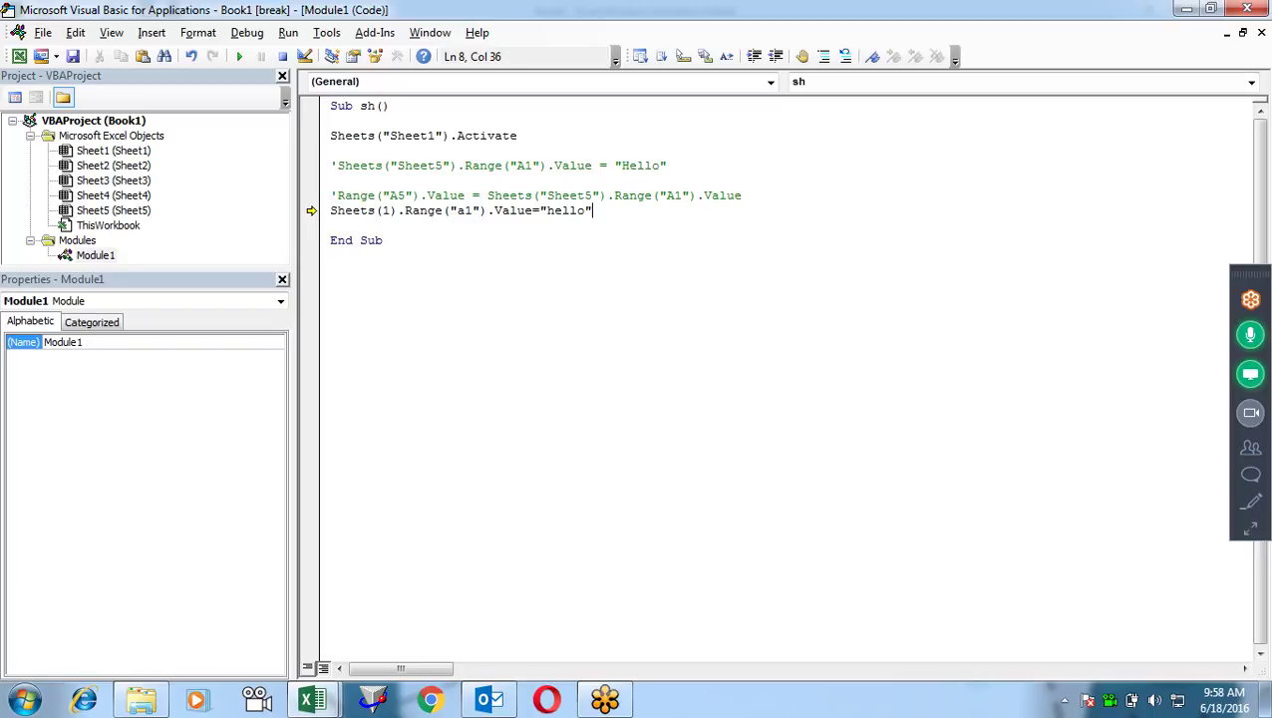
{"action": "key", "text": "Down"}
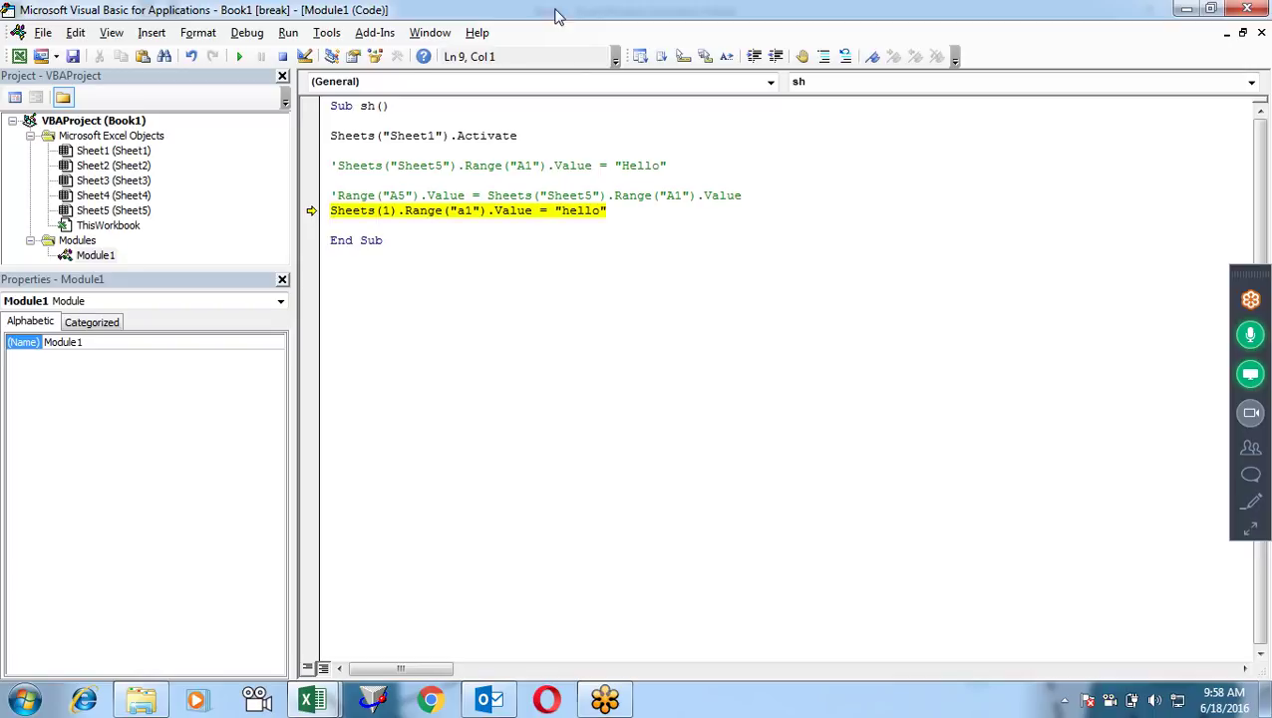
Step: Resume the macro and confirm hello appears in Sheet1's A1
{"action": "left_click", "coordinate": [239, 57]}
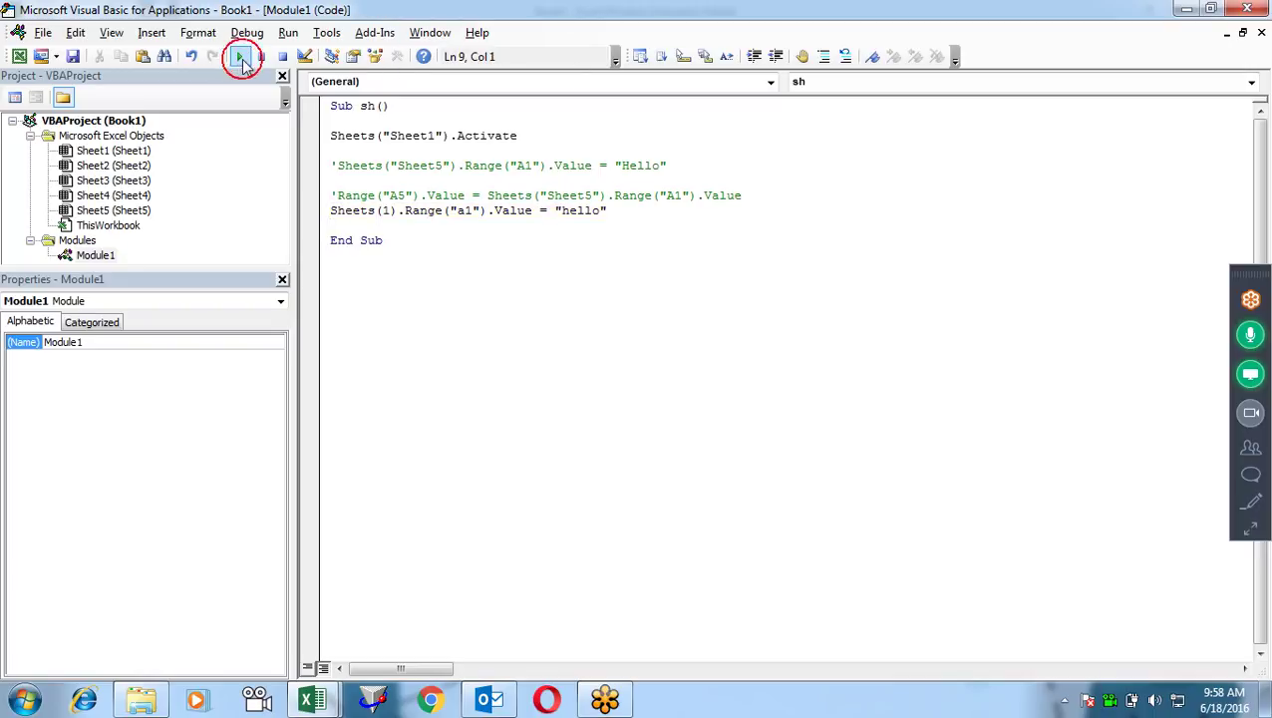
{"action": "key", "text": "alt+F11"}
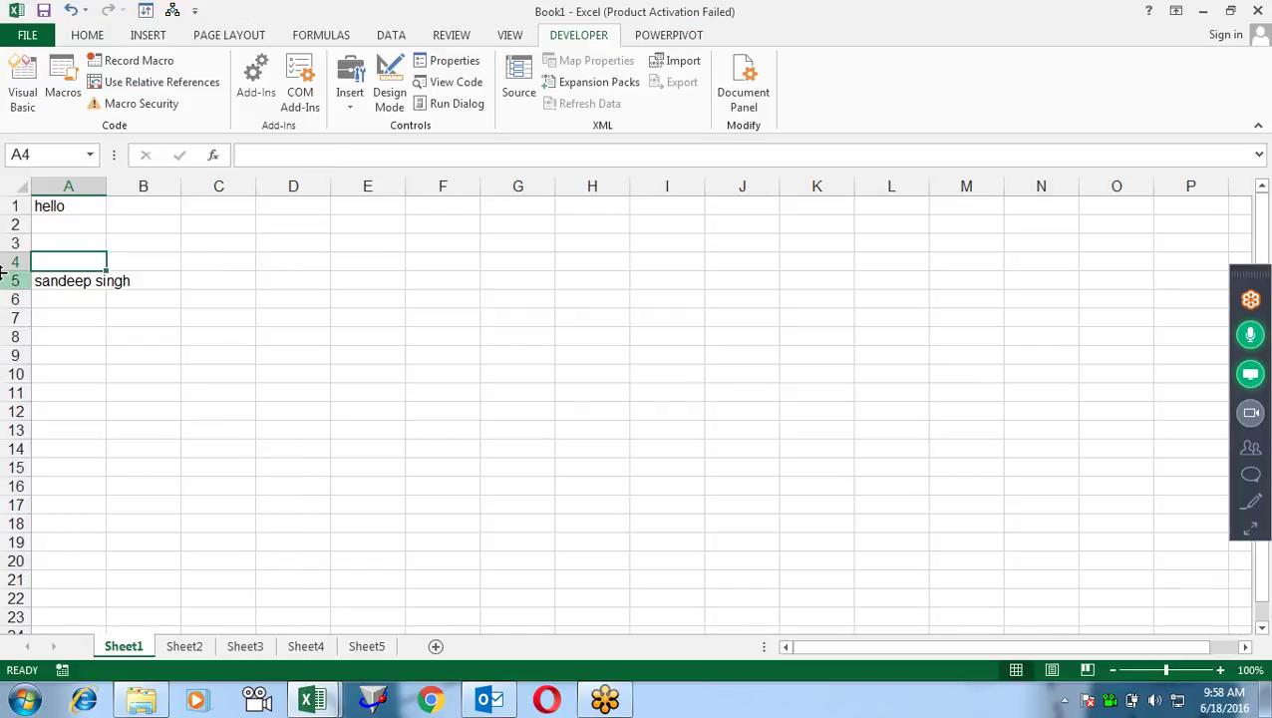
{"action": "key", "text": "alt+F11"}
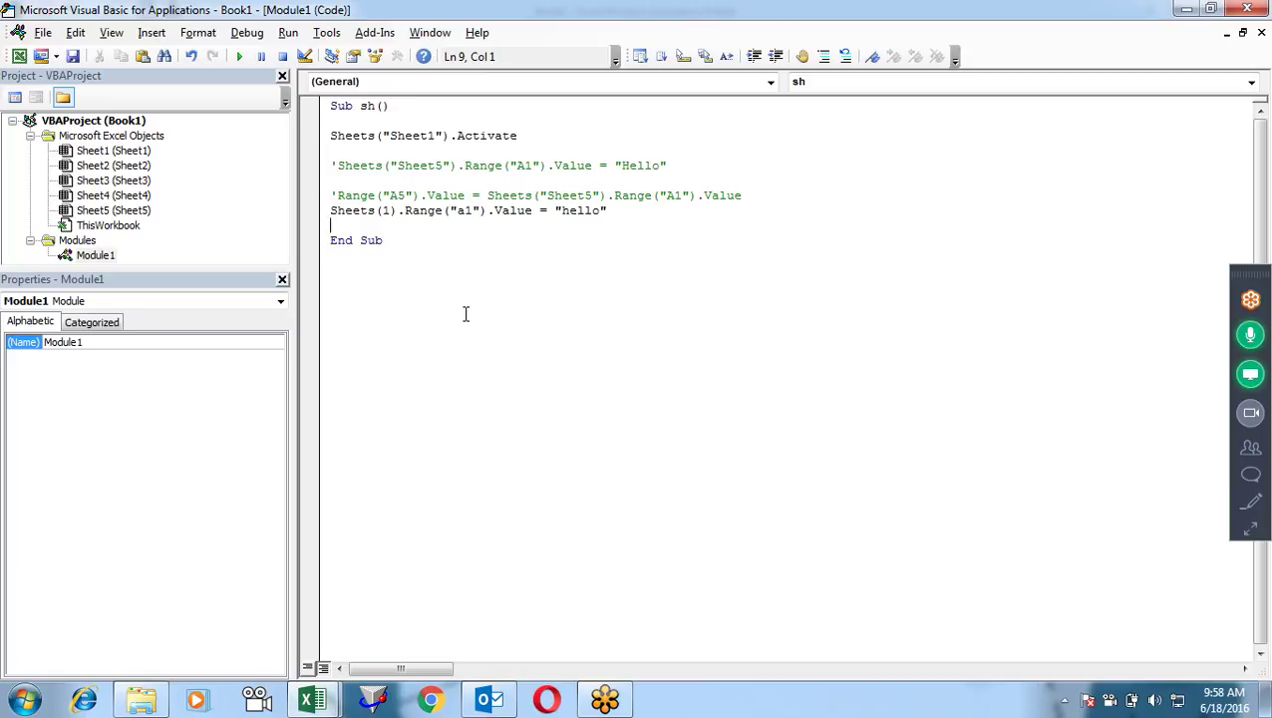
Step: Add a Sheets.Add line to sh and comment out the Sheets(1) line
{"action": "key", "text": "Return"}
{"action": "key", "text": "Return"}
{"action": "left_click", "coordinate": [331, 240]}
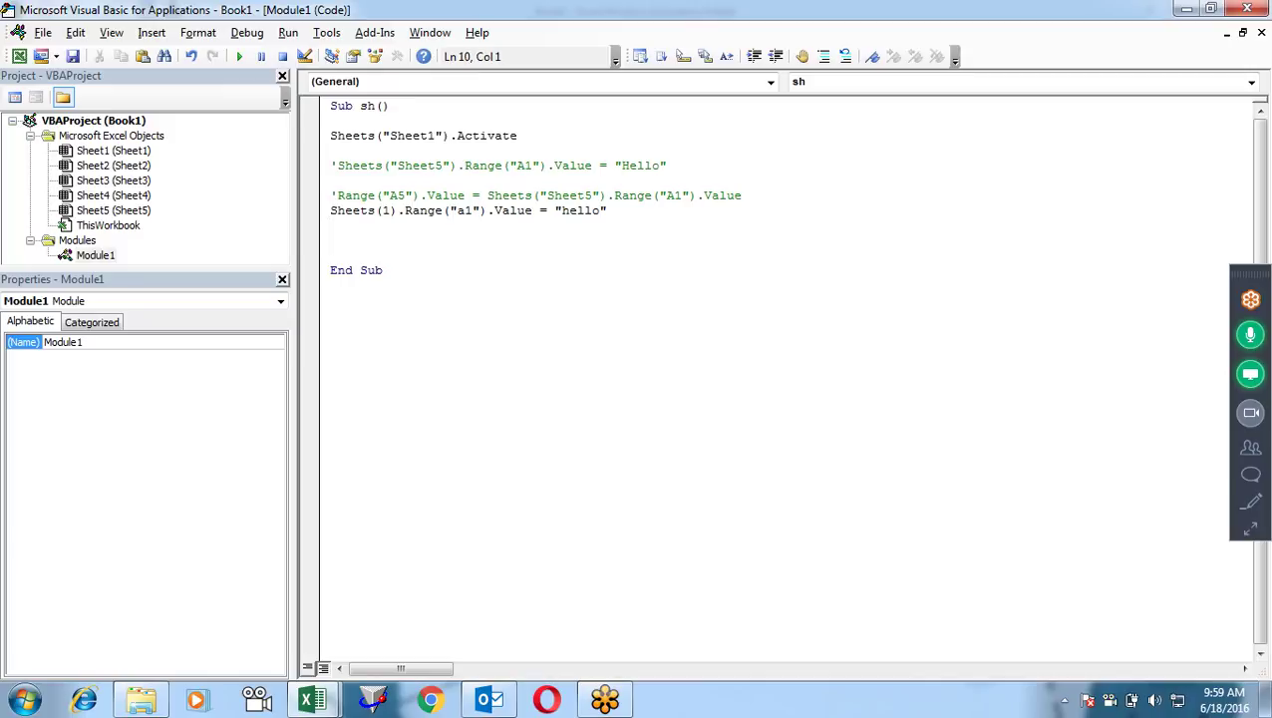
{"action": "type", "text": "Sheets."}
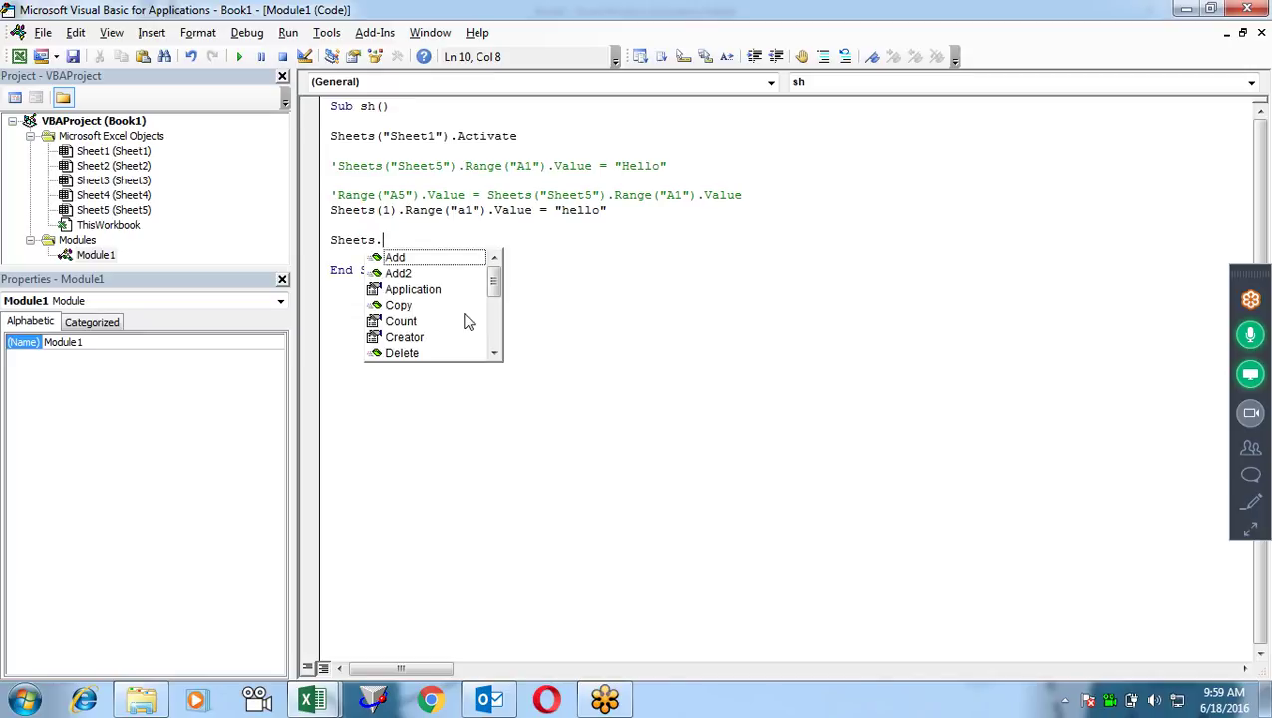
{"action": "key", "text": "Down"}
{"action": "key", "text": "Tab"}
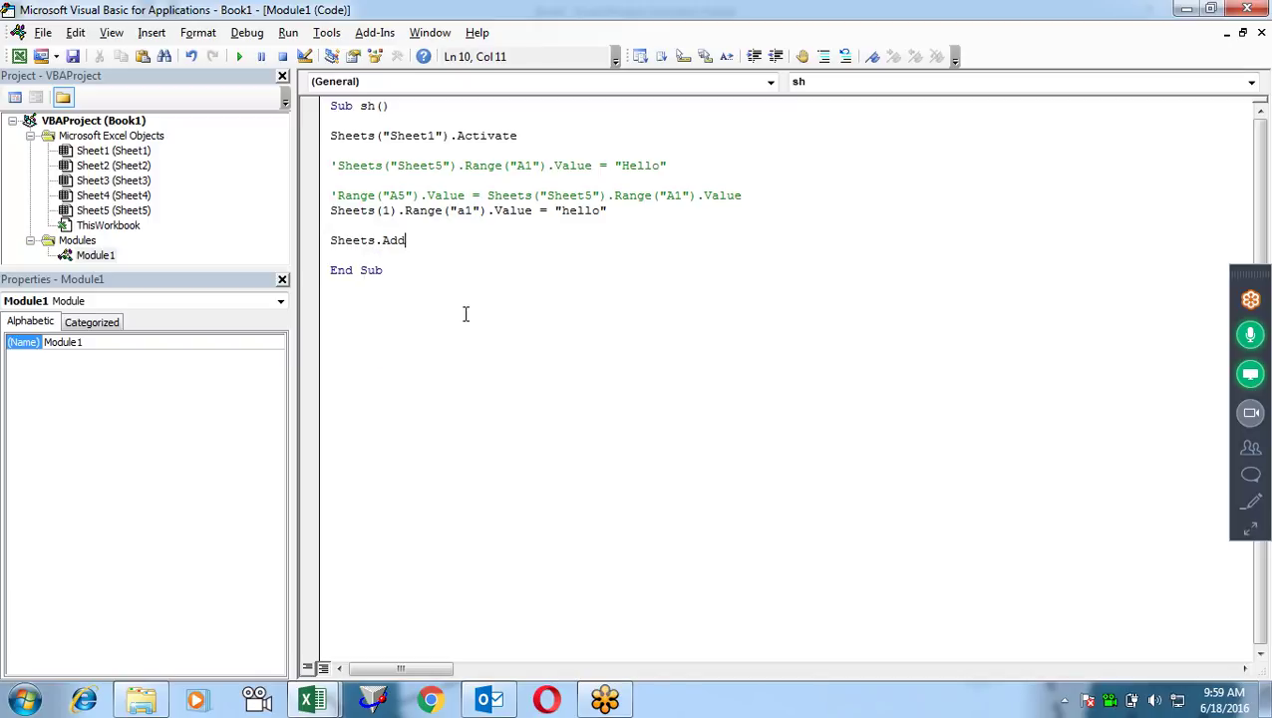
{"action": "key", "text": "Up"}
{"action": "key", "text": "Up"}
{"action": "key", "text": "Left"}
{"action": "key", "text": "Left"}
{"action": "key", "text": "Left"}
{"action": "key", "text": "Left"}
{"action": "key", "text": "Left"}
{"action": "key", "text": "Left"}
{"action": "key", "text": "Left"}
{"action": "type", "text": "'"}
{"action": "key", "text": "Down"}
Step: Run sh to add a sheet, then delete the new Sheet6
{"action": "key", "text": "alt+Tab"}
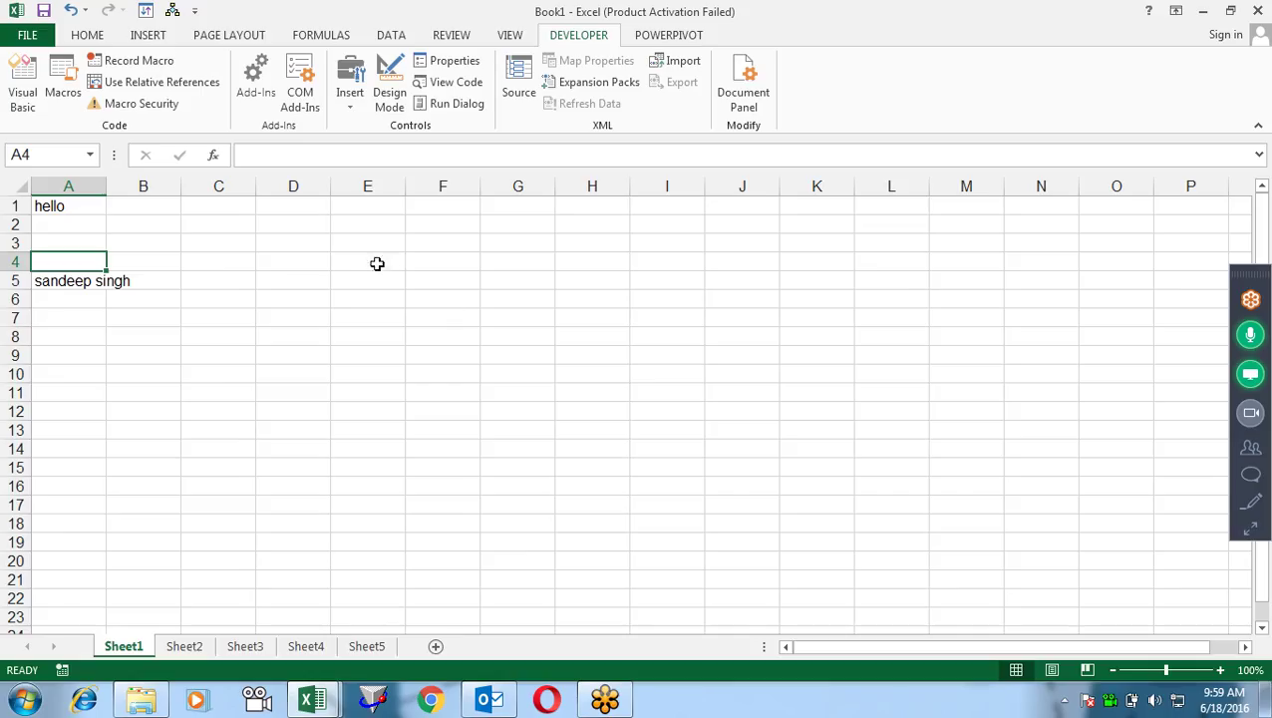
{"action": "left_click", "coordinate": [68, 92]}
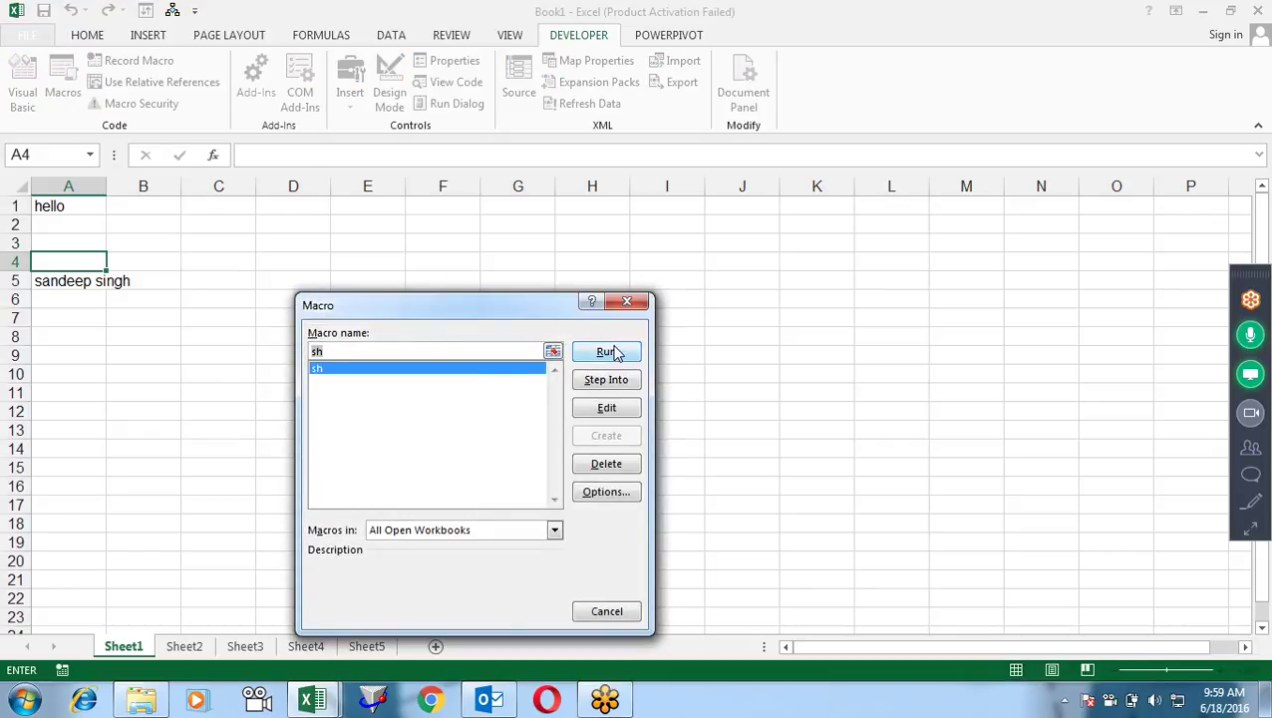
{"action": "left_click", "coordinate": [610, 352]}
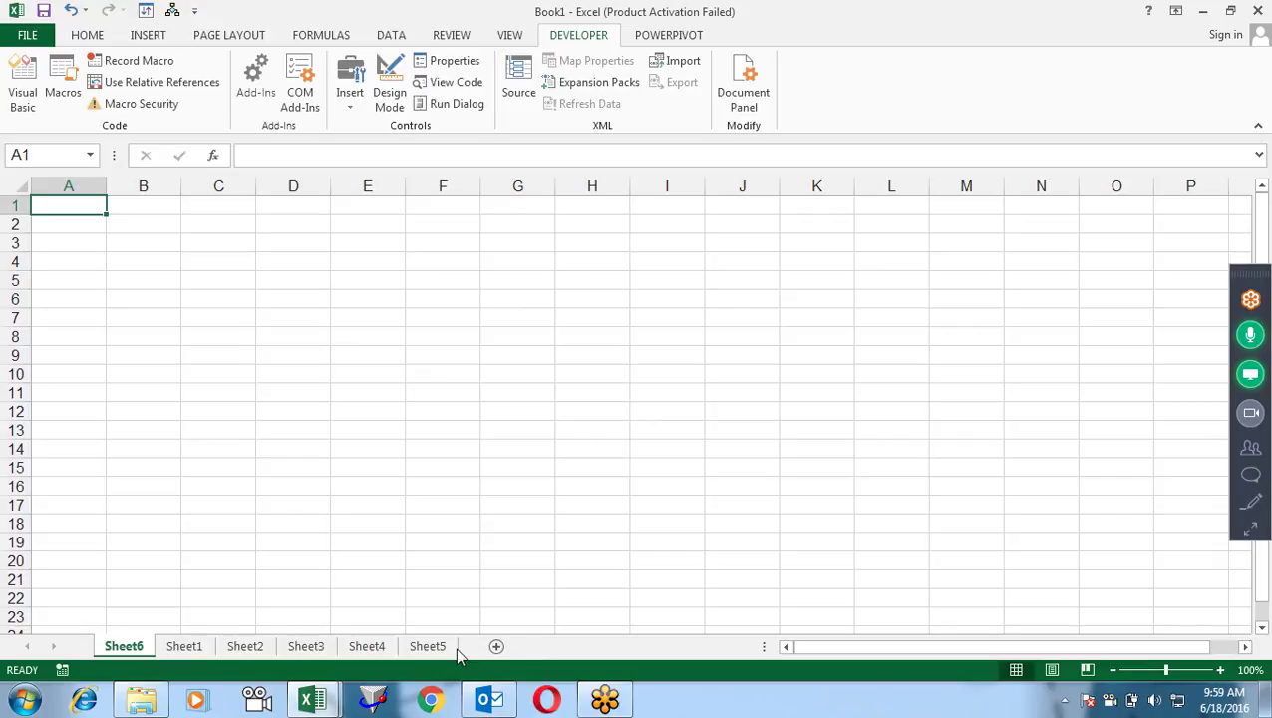
{"action": "key", "text": "alt+e"}
{"action": "key", "text": "l"}
{"action": "key", "text": "Return"}
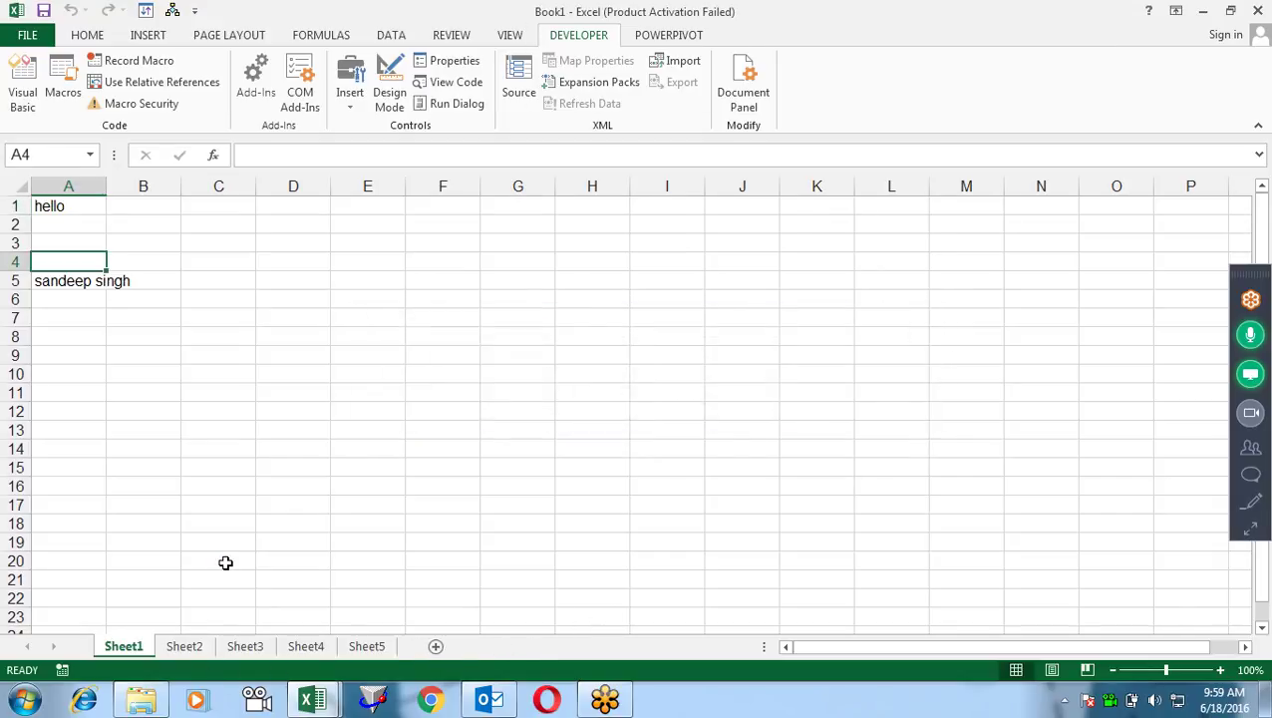
{"action": "key", "text": "alt+F11"}
Step: Add the line MsgBox Sheets.Count after Sheets.Add
{"action": "key", "text": "Return"}
{"action": "key", "text": "Return"}
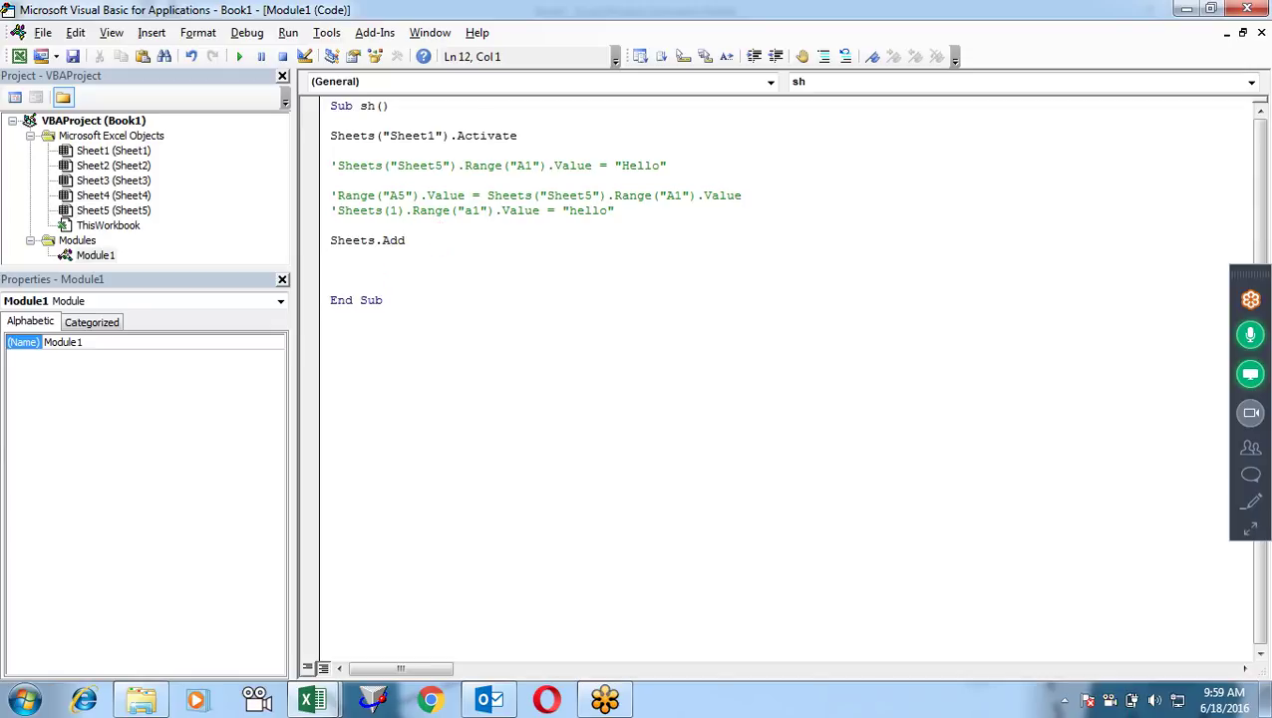
{"action": "type", "text": "msgb"}
{"action": "key", "text": "BackSpace"}
{"action": "key", "text": "BackSpace"}
{"action": "key", "text": "BackSpace"}
{"action": "key", "text": "BackSpace"}
{"action": "type", "text": "msgbox "}
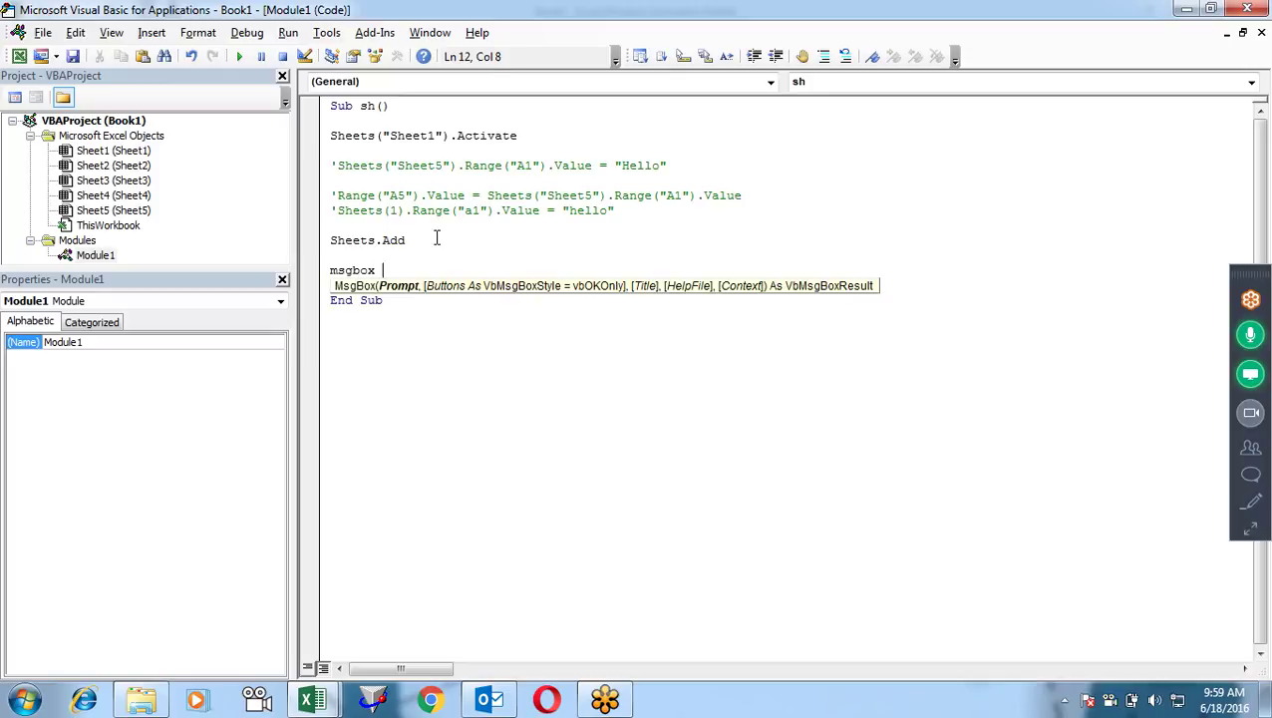
{"action": "type", "text": "Sheets"}
{"action": "type", "text": ".cou"}
{"action": "key", "text": "Tab"}
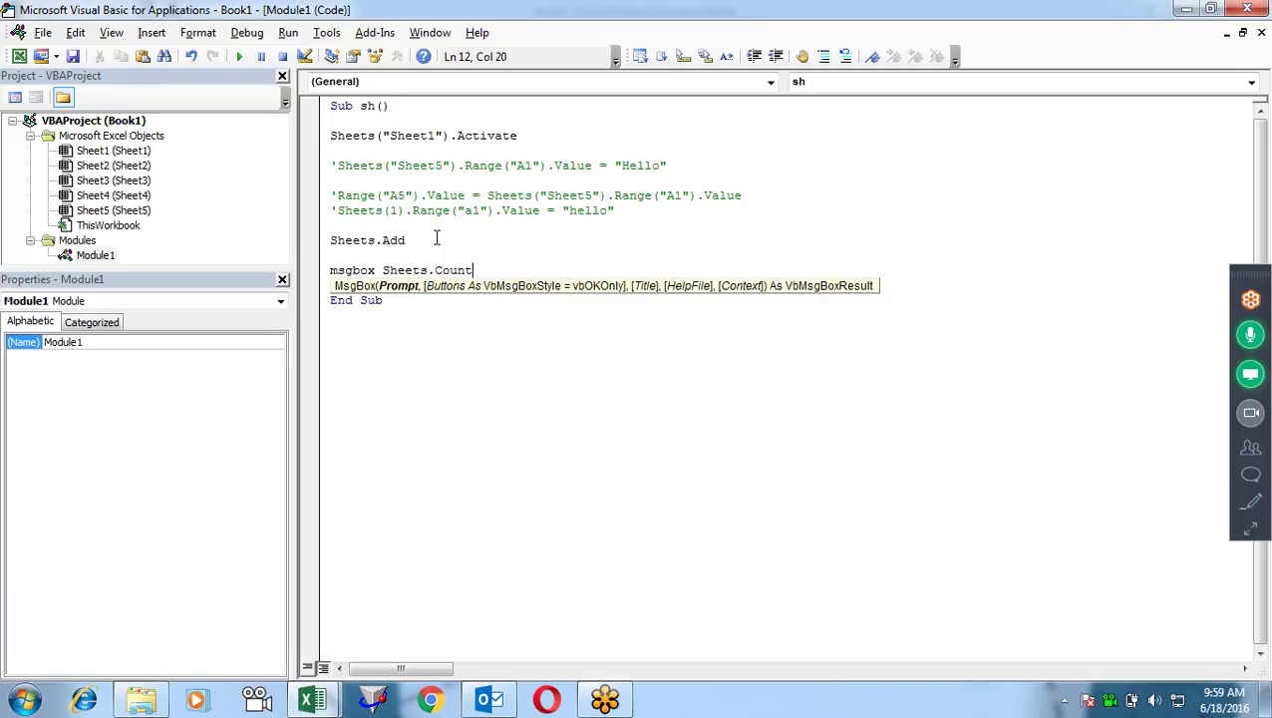
{"action": "key", "text": "Return"}
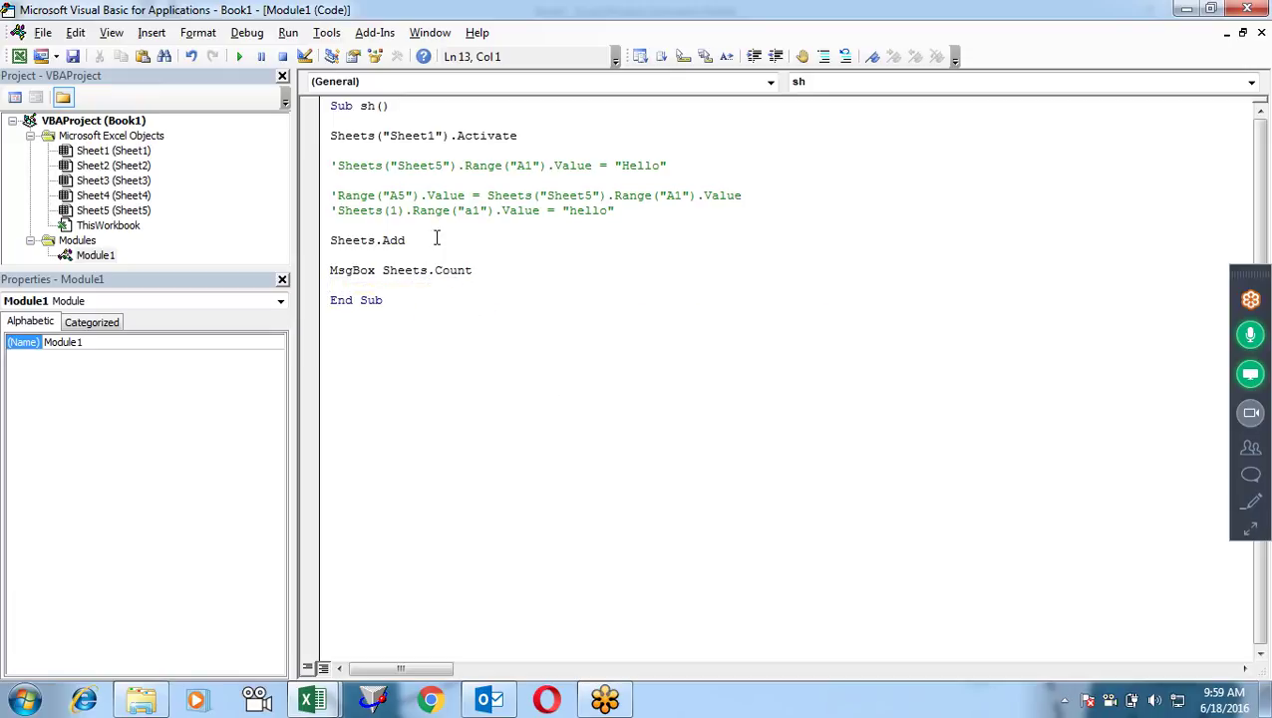
Step: Comment out Sheets.Add, run sh and dismiss the sheet count of 5
{"action": "key", "text": "Left"}
{"action": "key", "text": "Up"}
{"action": "key", "text": "Up"}
{"action": "key", "text": "Left"}
{"action": "key", "text": "Left"}
{"action": "key", "text": "Left"}
{"action": "key", "text": "Left"}
{"action": "key", "text": "Home"}
{"action": "type", "text": "'"}
{"action": "key", "text": "Down"}
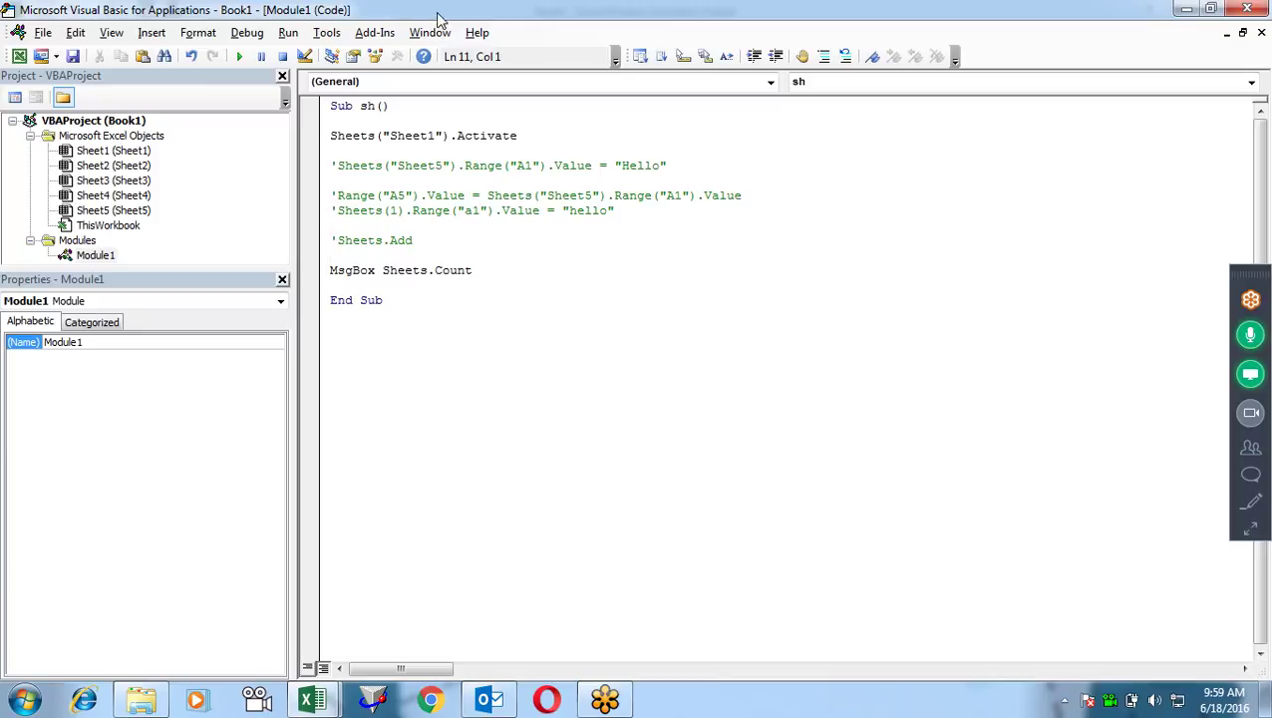
{"action": "left_click", "coordinate": [240, 57]}
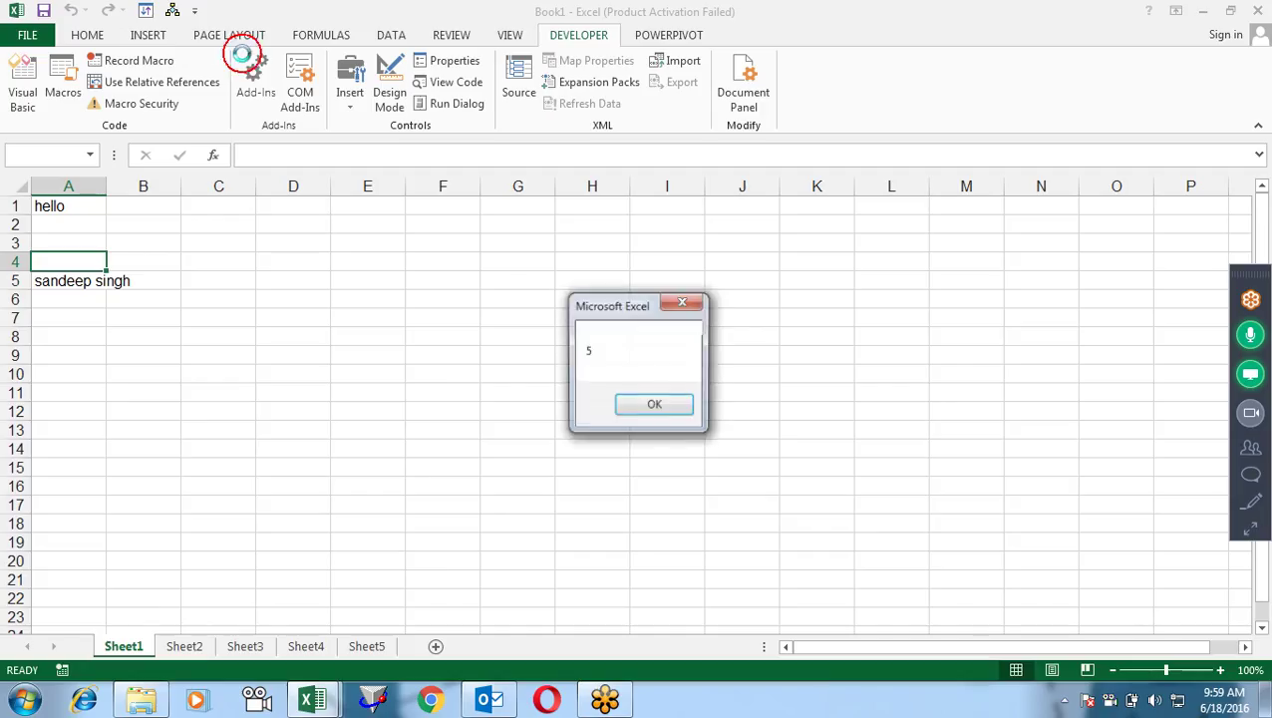
{"action": "left_click", "coordinate": [639, 413]}
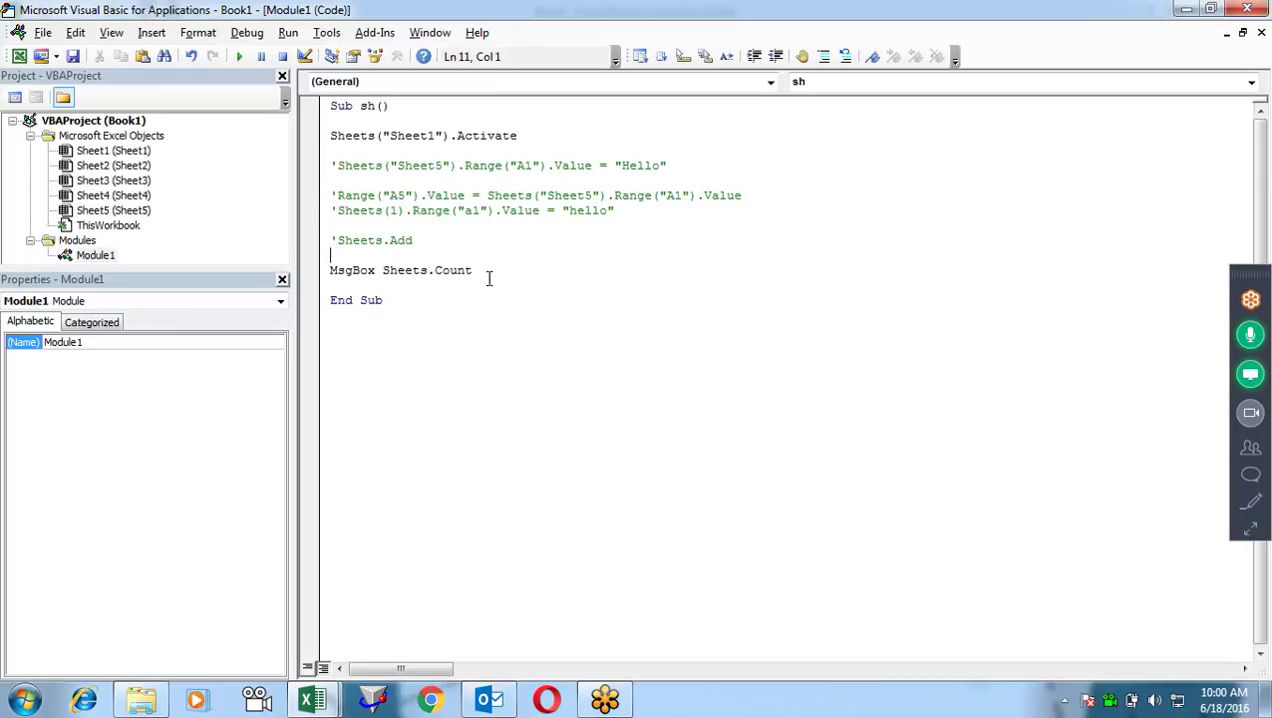
Step: Comment out the MsgBox Sheets.Count line
{"action": "left_click", "coordinate": [329, 269]}
{"action": "type", "text": "'"}
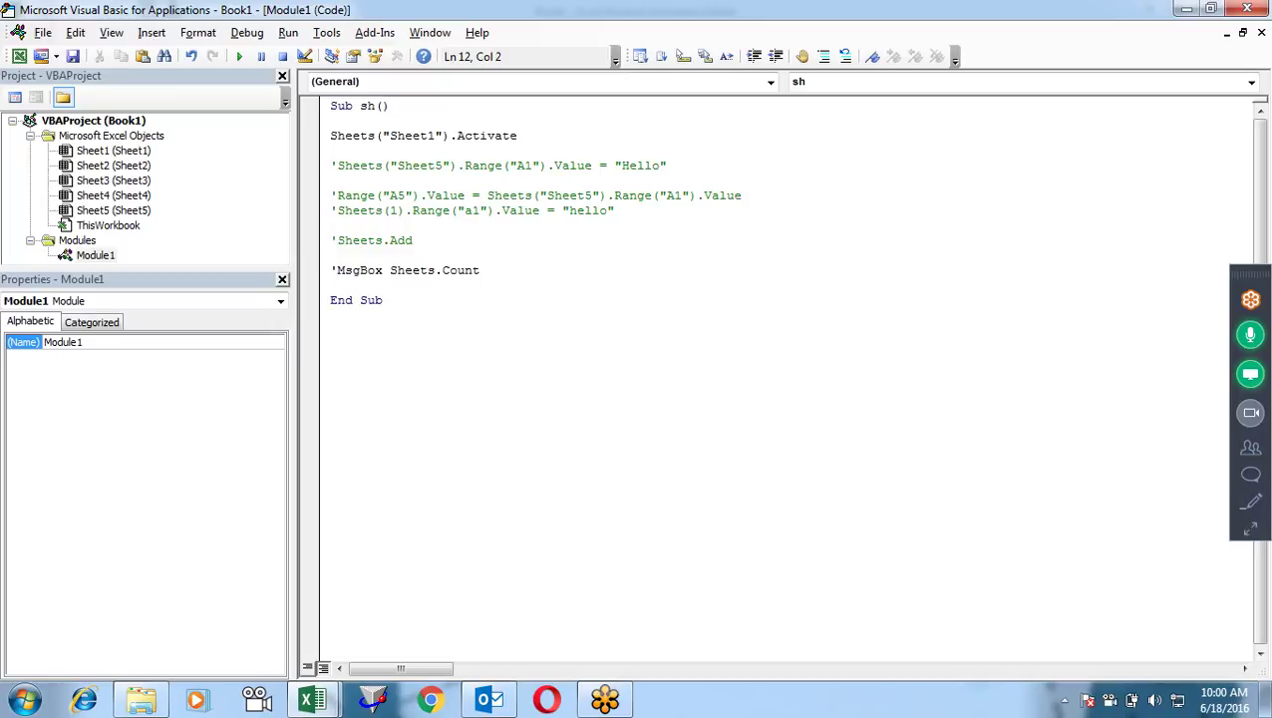
{"action": "key", "text": "Right"}
{"action": "key", "text": "Right"}
{"action": "key", "text": "Right"}
{"action": "key", "text": "Right"}
{"action": "key", "text": "Right"}
{"action": "key", "text": "Right"}
{"action": "key", "text": "Right"}
{"action": "key", "text": "Right"}
Step: Start a new Sheets.Add( line to view its parameter tooltip
{"action": "key", "text": "Return"}
{"action": "key", "text": "Return"}
{"action": "type", "text": "Sh"}
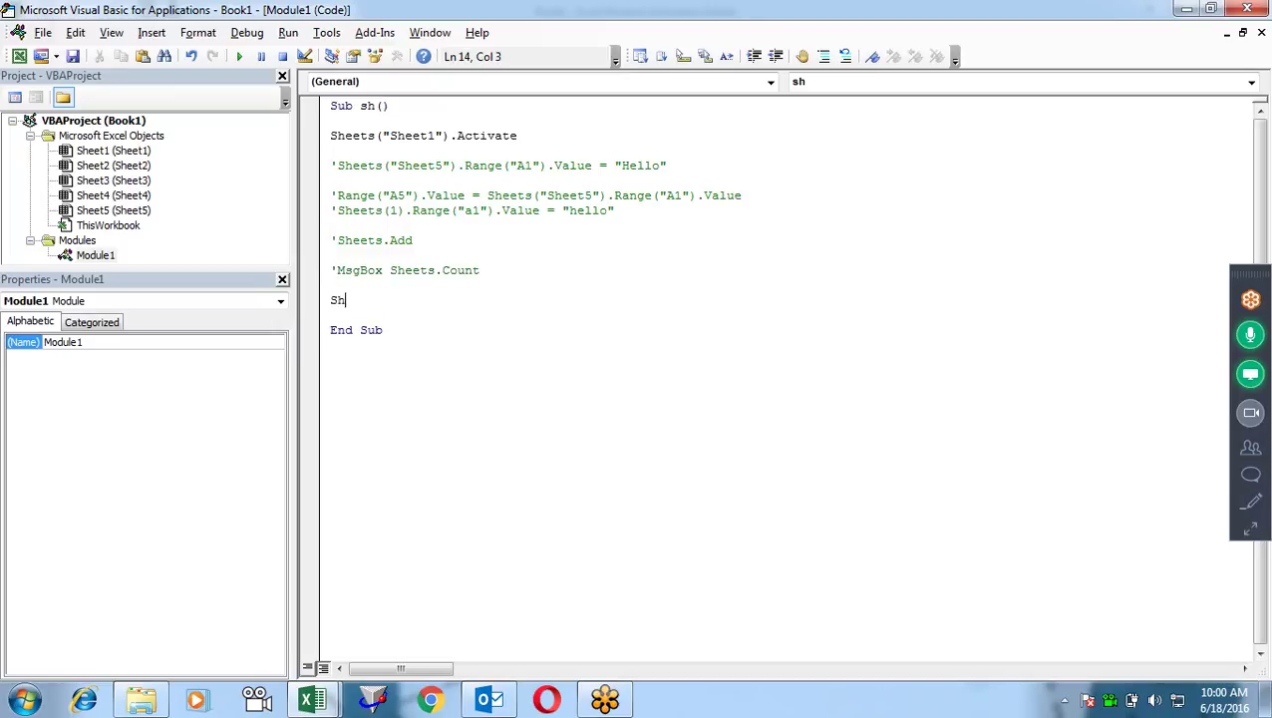
{"action": "type", "text": "eets.ad"}
{"action": "key", "text": "Tab"}
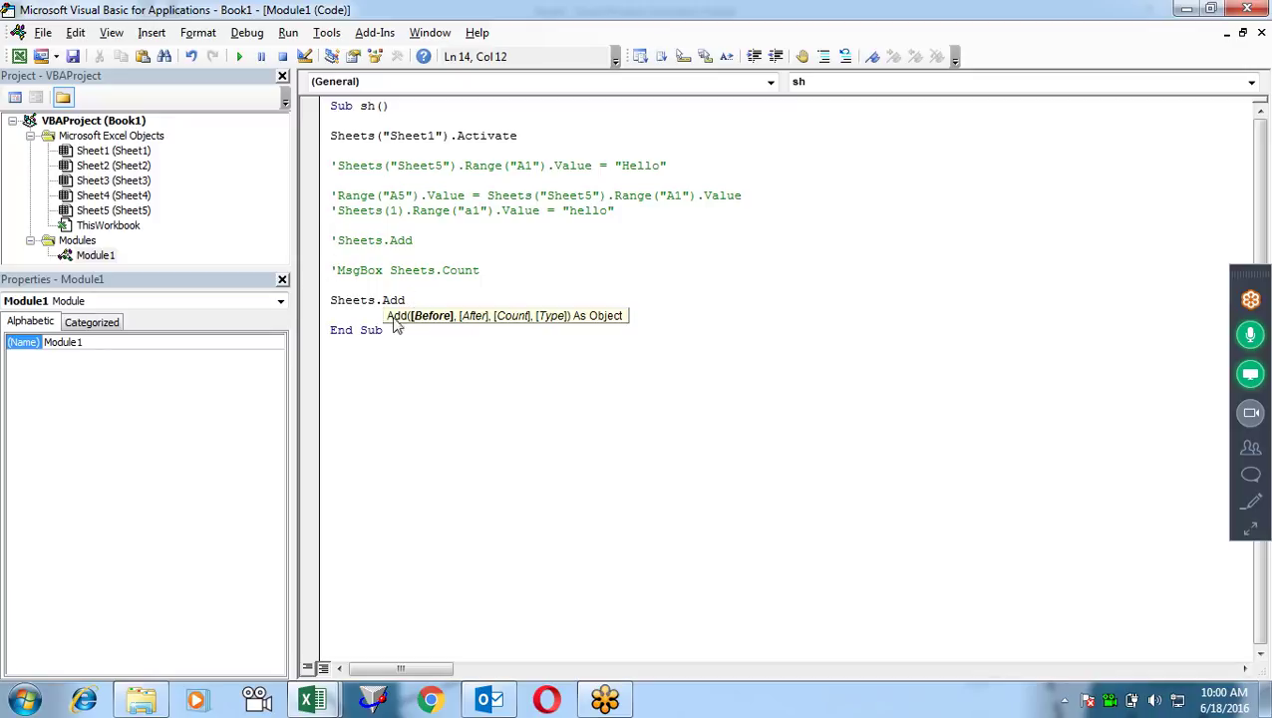
{"action": "type", "text": "("}
{"action": "key", "text": "BackSpace"}
{"action": "key", "text": "BackSpace"}
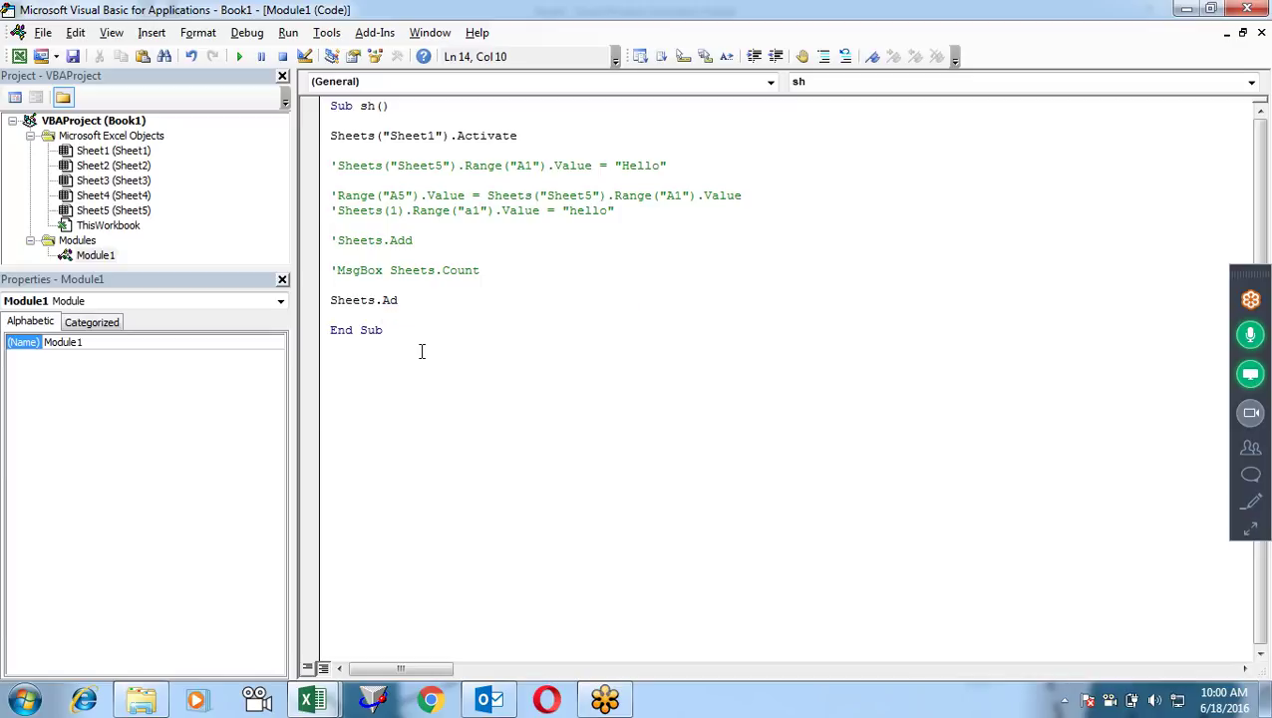
{"action": "type", "text": "d"}
{"action": "type", "text": "("}
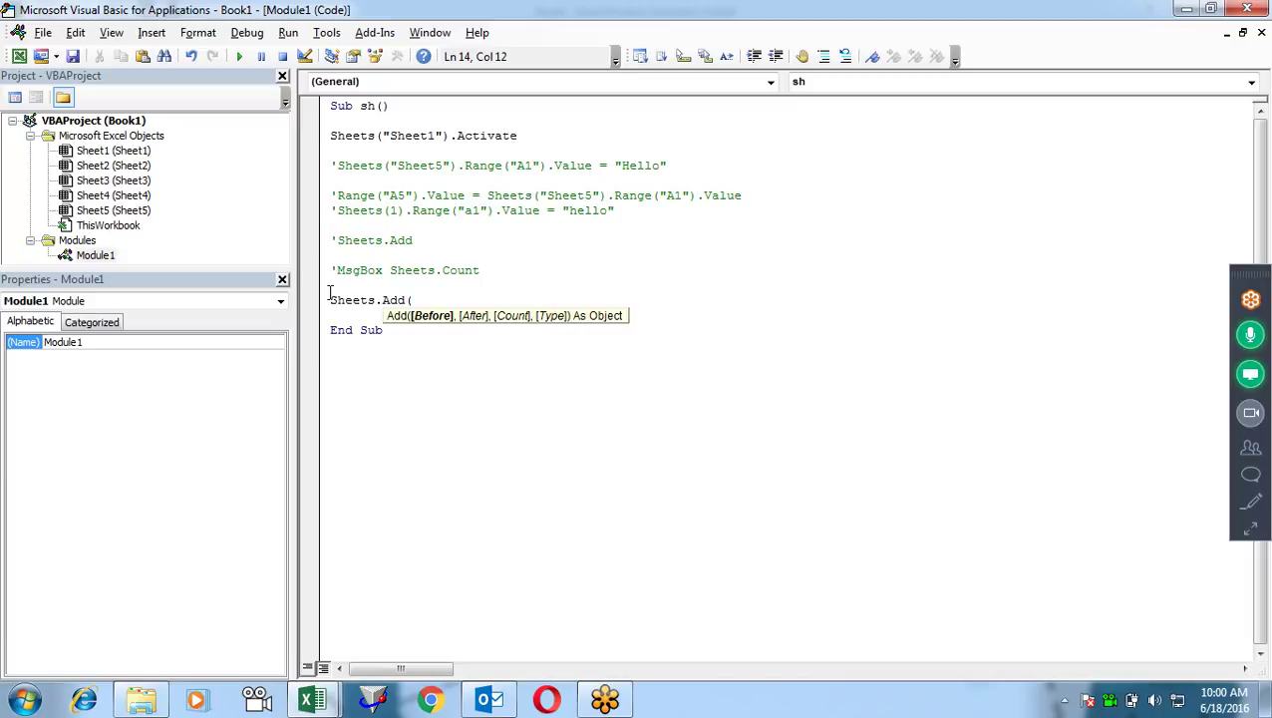
{"action": "left_click_drag", "start_coordinate": [411, 299], "coordinate": [404, 300]}
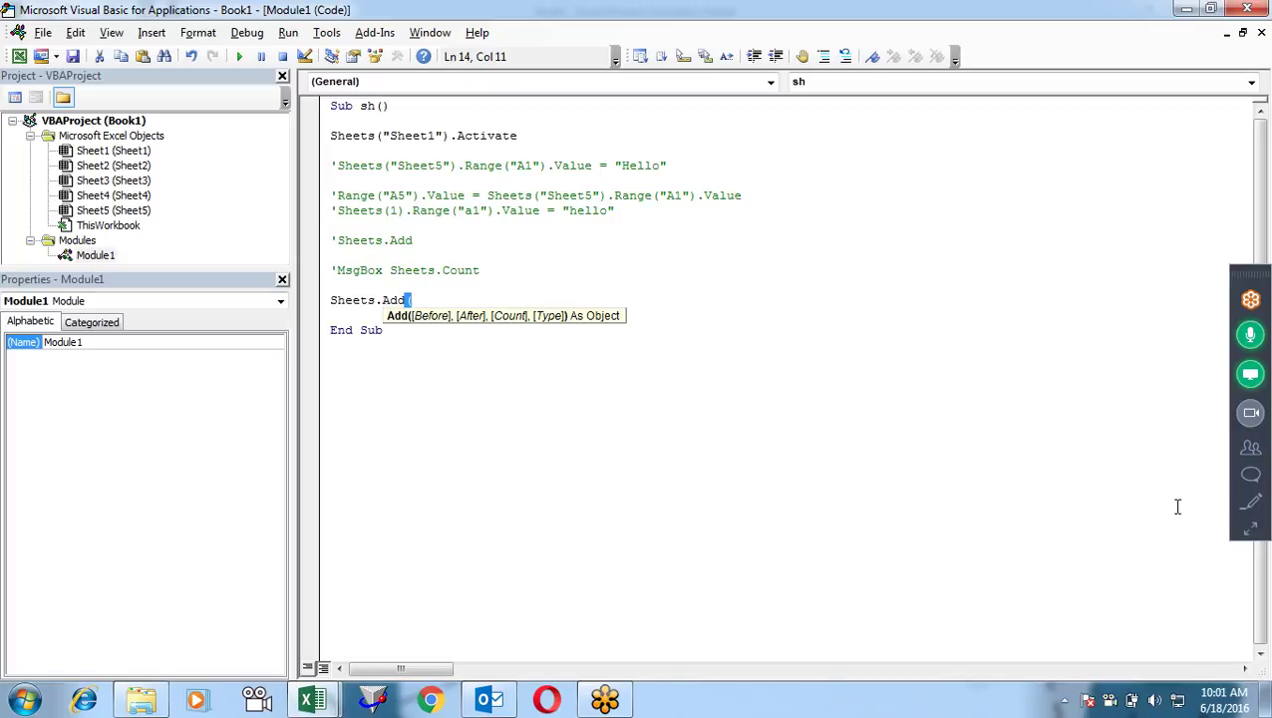
Step: Replace the placeholder arguments after Sheets.Add with After:=
{"action": "left_click", "coordinate": [433, 299]}
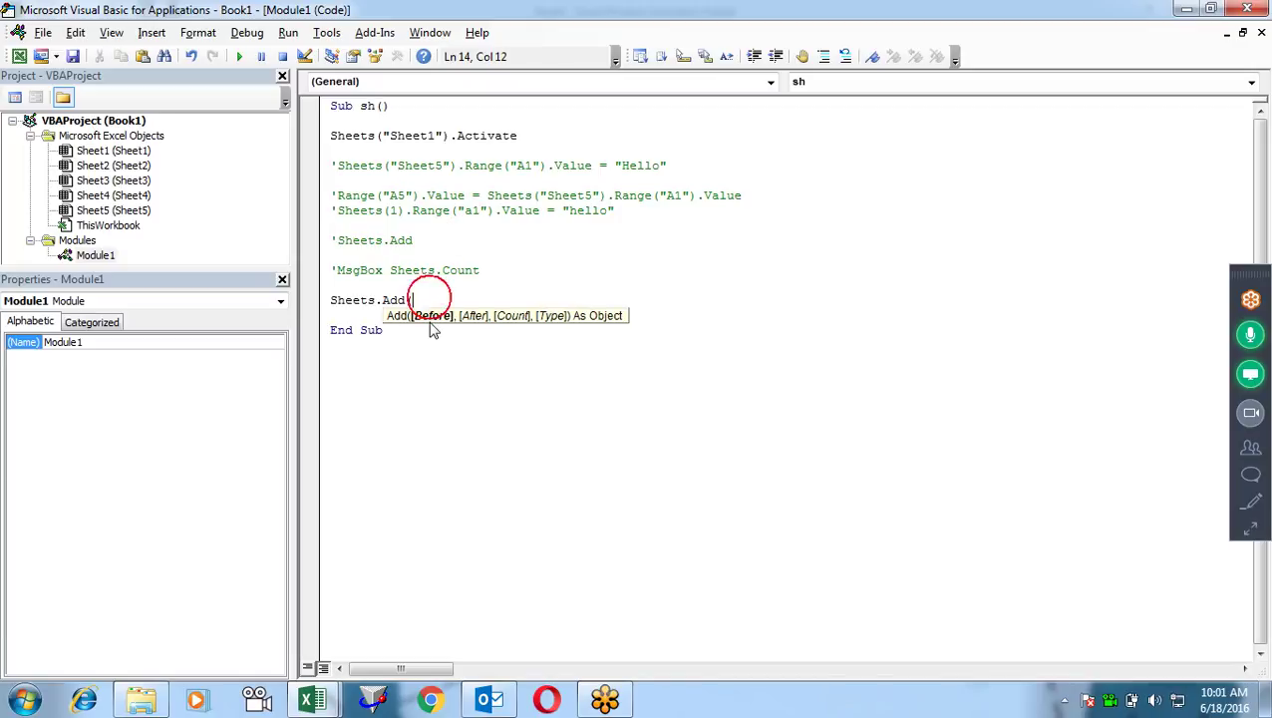
{"action": "key", "text": "BackSpace"}
{"action": "type", "text": "(sdf,sdf,sdf,"}
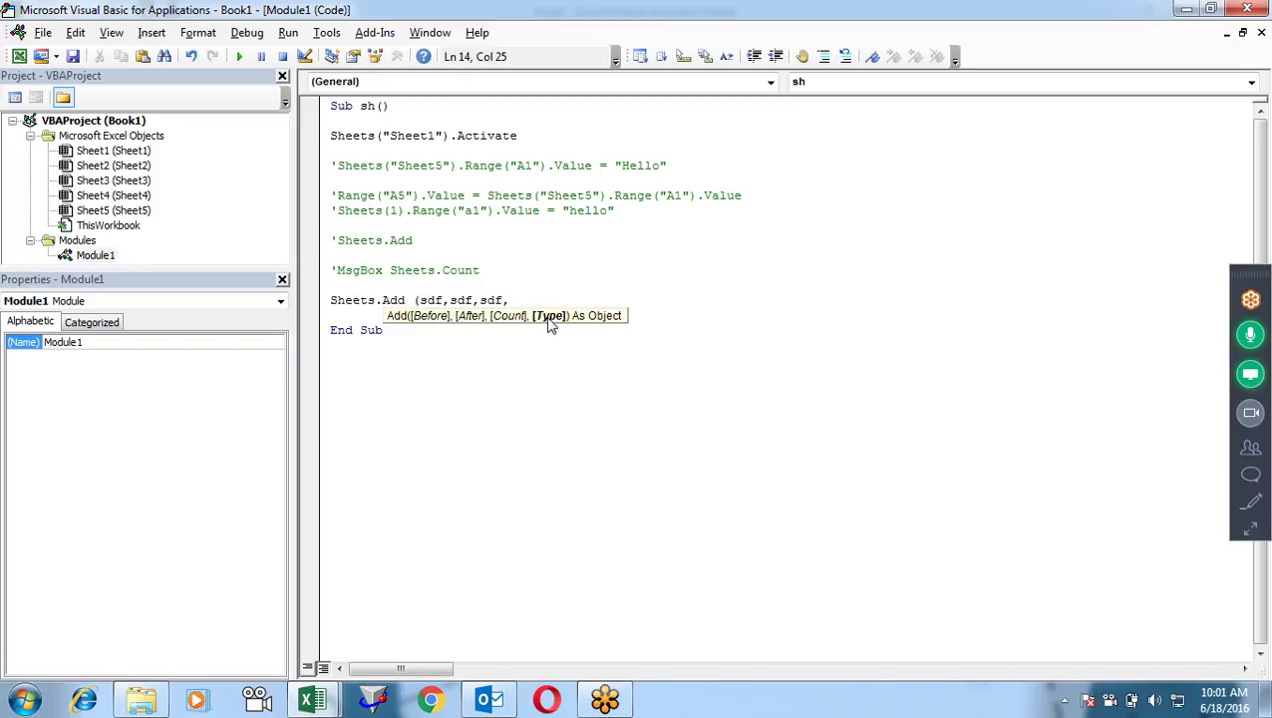
{"action": "key", "text": "BackSpace"}
{"action": "key", "text": "BackSpace"}
{"action": "key", "text": "BackSpace"}
{"action": "key", "text": "BackSpace"}
{"action": "key", "text": "BackSpace"}
{"action": "key", "text": "BackSpace"}
{"action": "key", "text": "BackSpace"}
{"action": "key", "text": "BackSpace"}
{"action": "key", "text": "BackSpace"}
{"action": "key", "text": "BackSpace"}
{"action": "key", "text": "BackSpace"}
{"action": "key", "text": "BackSpace"}
{"action": "key", "text": "BackSpace"}
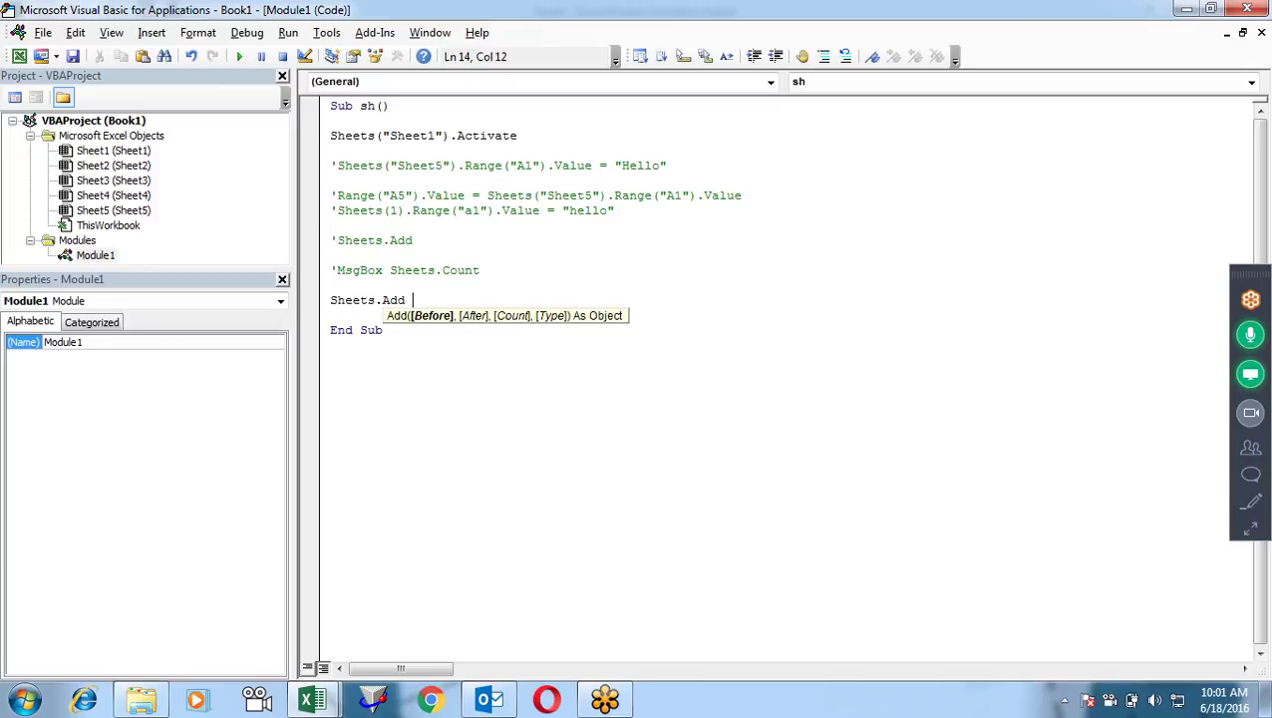
{"action": "type", "text": "After"}
{"action": "type", "text": ":"}
{"action": "type", "text": "="}
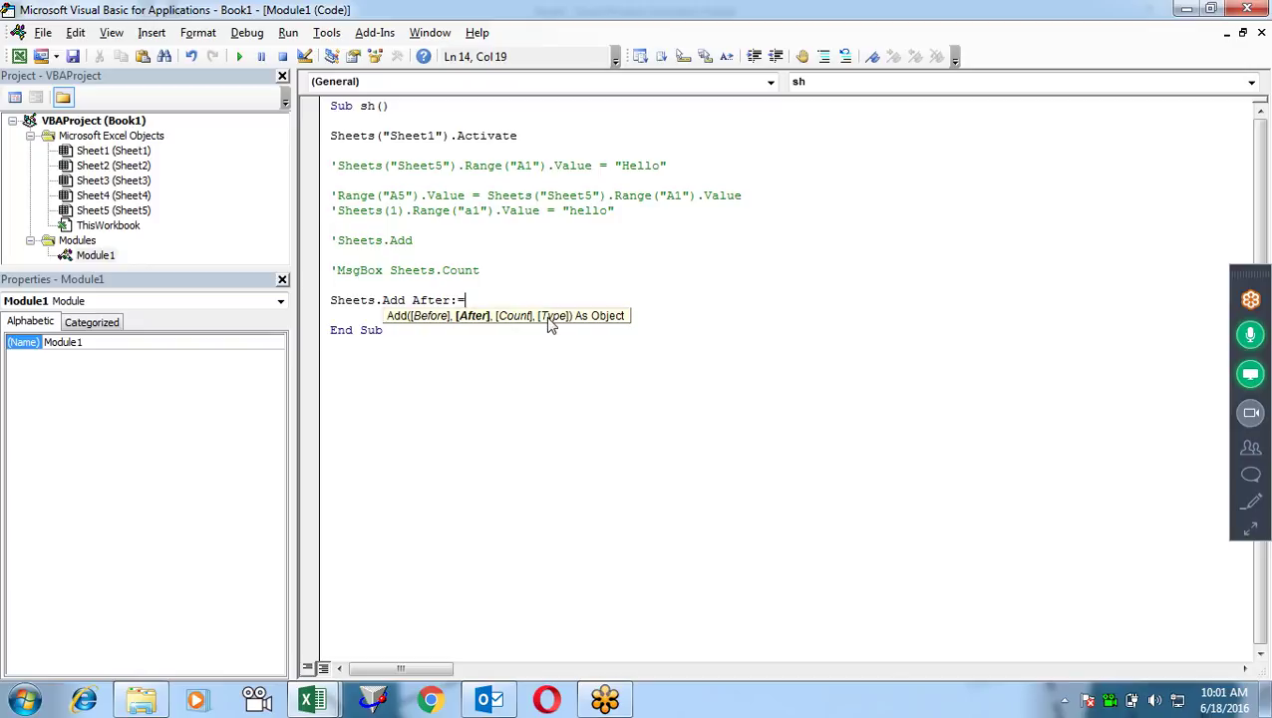
Step: Complete the argument so the line reads Sheets.Add After:=Sheets(Sheets.Count)
{"action": "type", "text": "Sheets.co"}
{"action": "key", "text": "BackSpace"}
{"action": "key", "text": "BackSpace"}
{"action": "key", "text": "BackSpace"}
{"action": "key", "text": "BackSpace"}
{"action": "type", "text": "s.co"}
{"action": "key", "text": "Tab"}
{"action": "key", "text": "Down"}
{"action": "key", "text": "Up"}
{"action": "key", "text": "Left"}
{"action": "key", "text": "Left"}
{"action": "key", "text": "Left"}
{"action": "key", "text": "Left"}
{"action": "key", "text": "Left"}
{"action": "key", "text": "Left"}
{"action": "key", "text": "Left"}
{"action": "key", "text": "Left"}
{"action": "type", "text": "Sheets"}
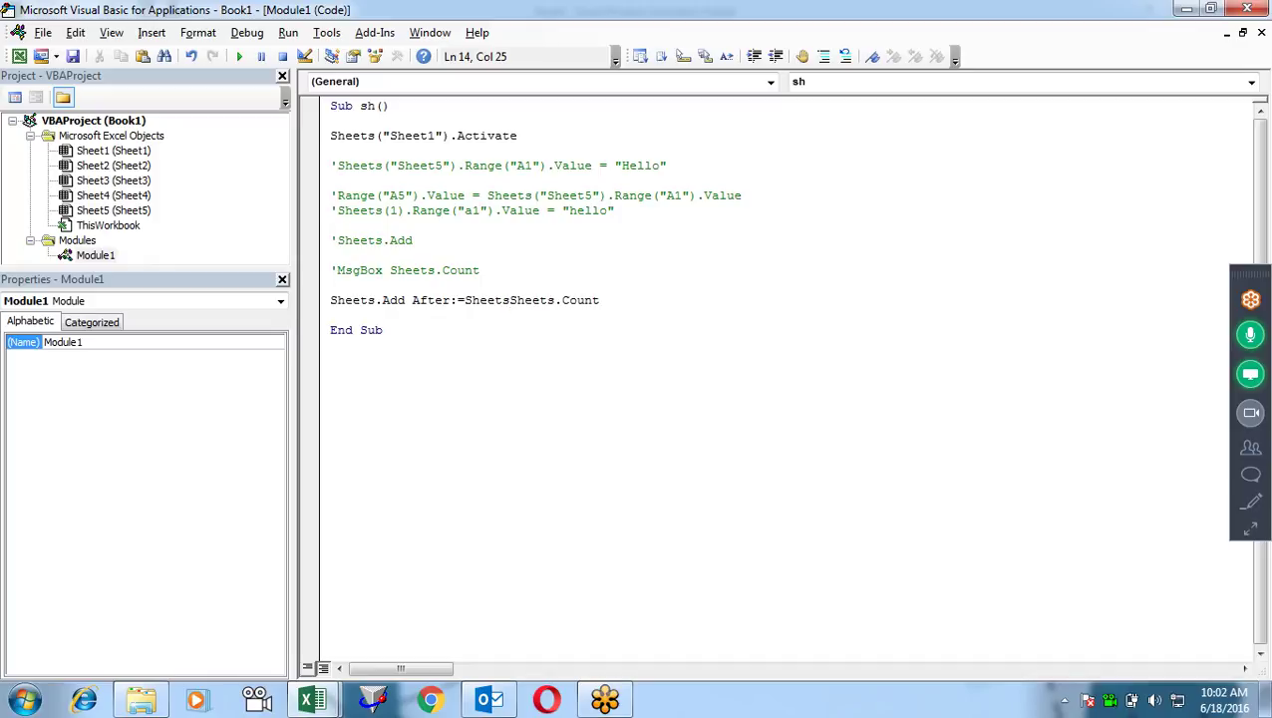
{"action": "type", "text": "("}
{"action": "left_click", "coordinate": [625, 296]}
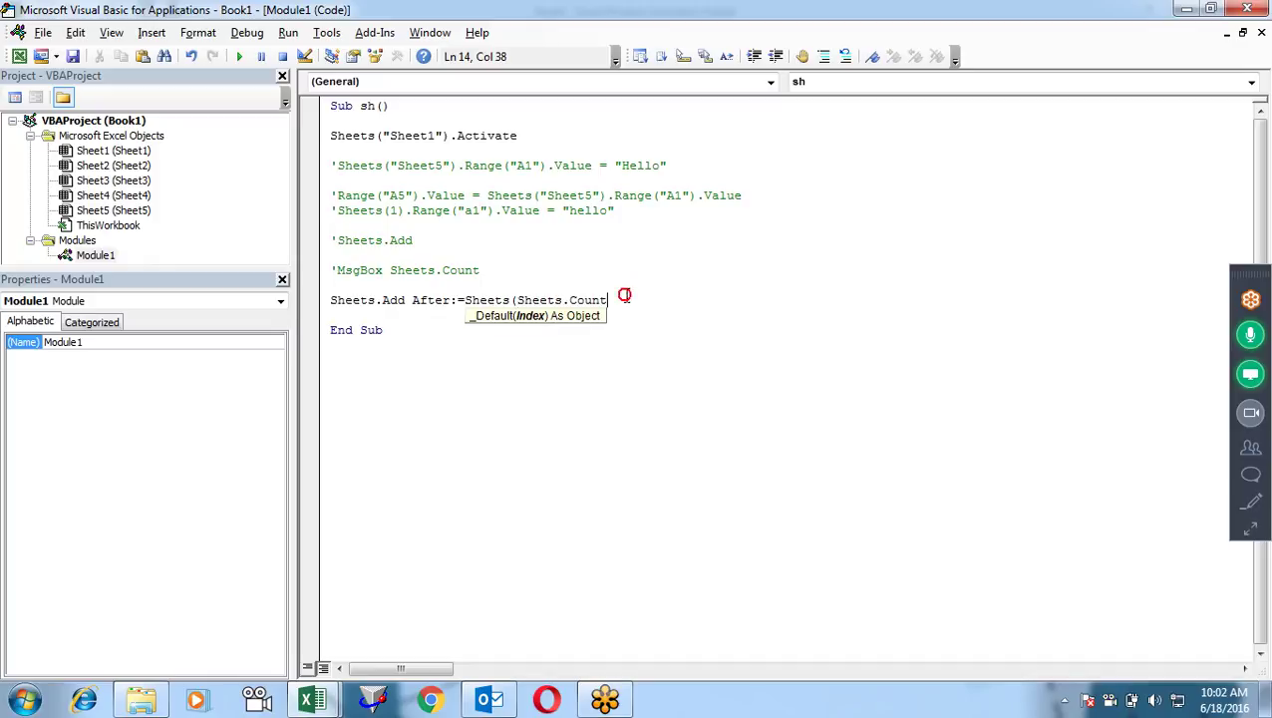
{"action": "type", "text": ")"}
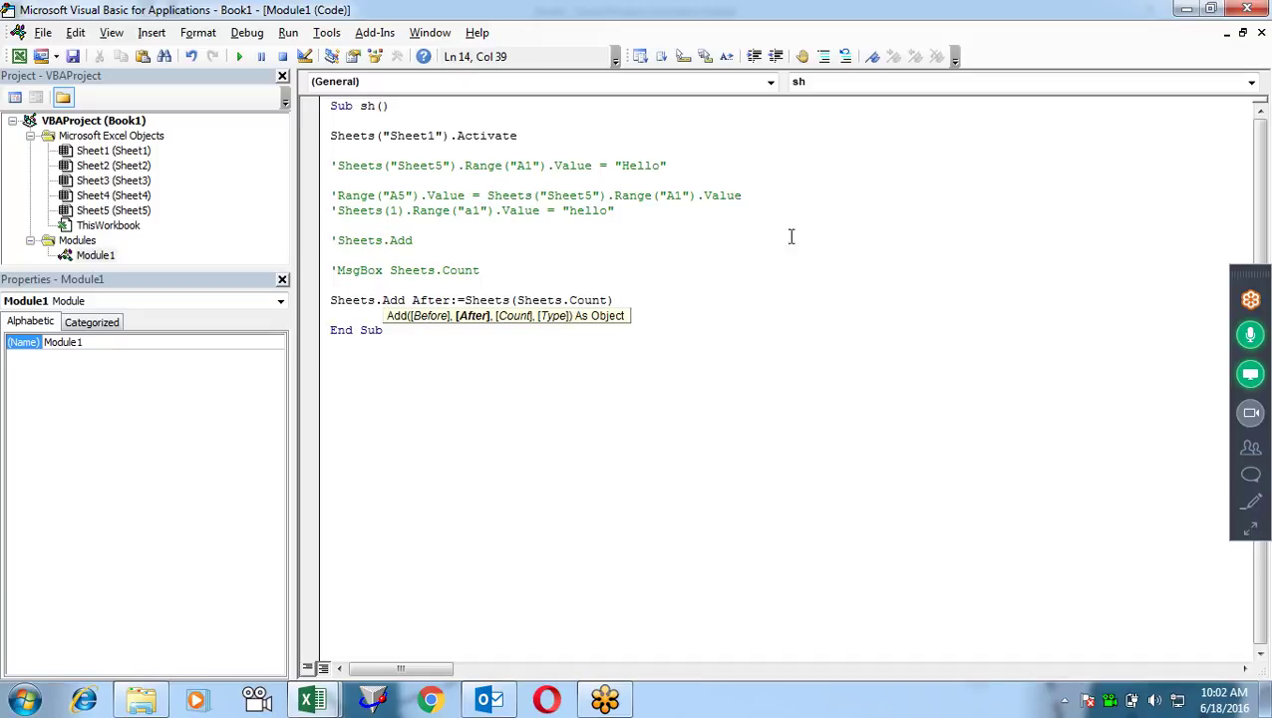
{"action": "left_click", "coordinate": [652, 340]}
Step: Run sh to add Sheet7 after Sheet5, then delete Sheet7
{"action": "left_click", "coordinate": [610, 305]}
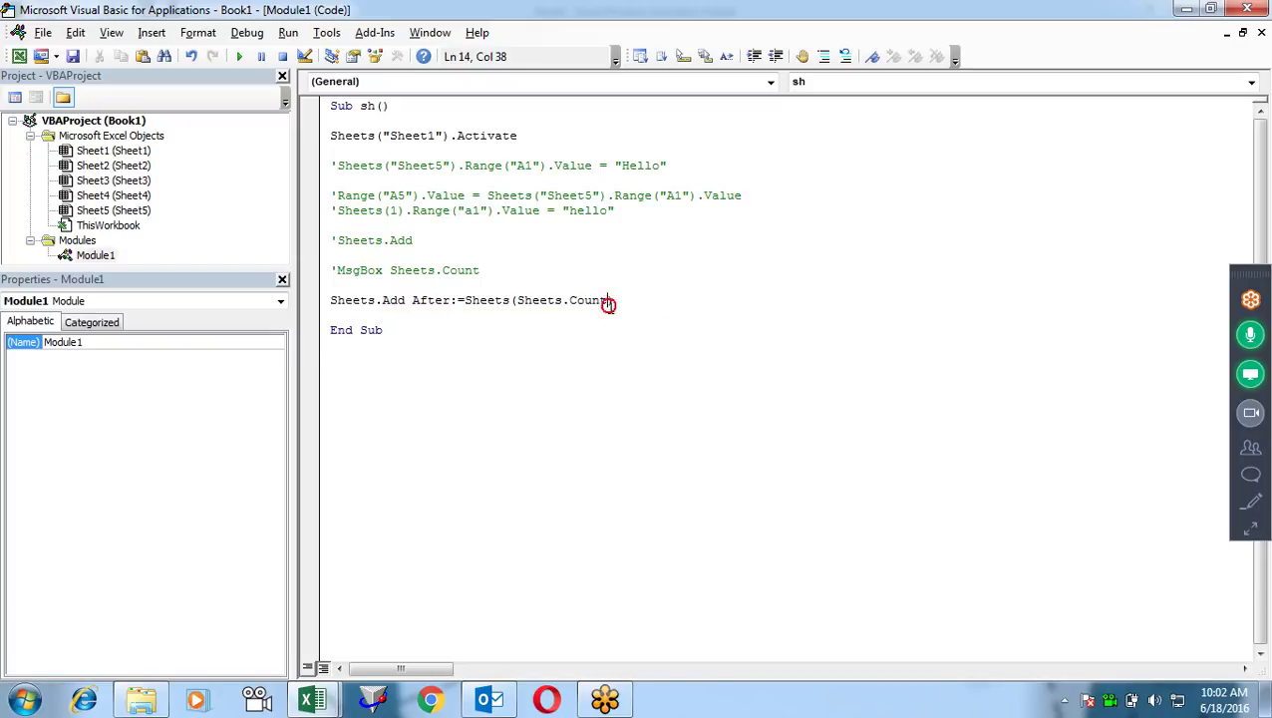
{"action": "key", "text": "alt+F11"}
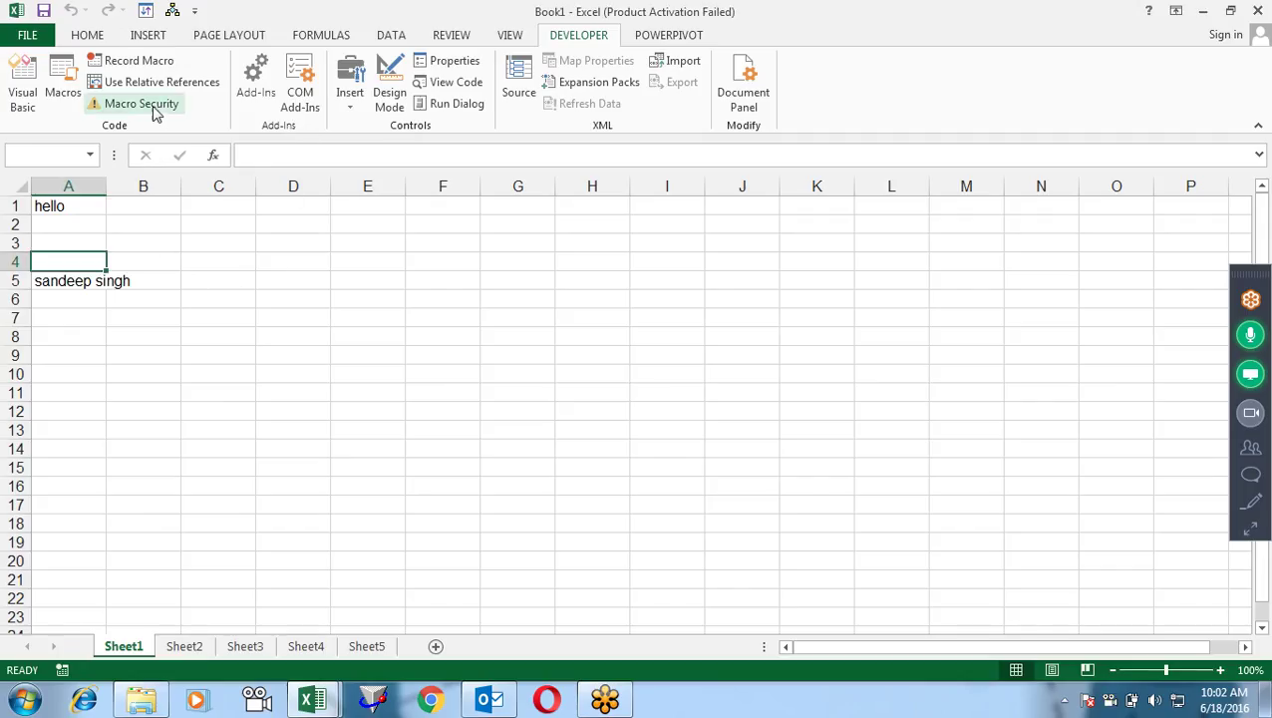
{"action": "left_click", "coordinate": [77, 80]}
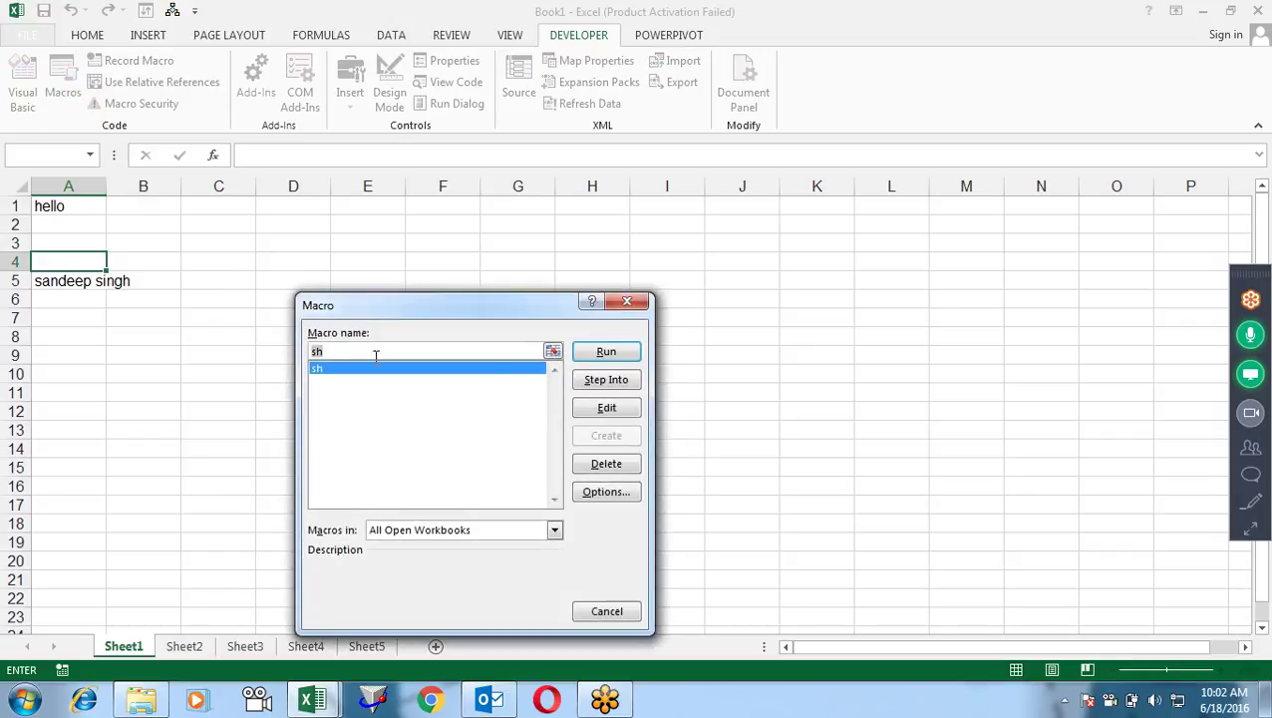
{"action": "left_click", "coordinate": [591, 350]}
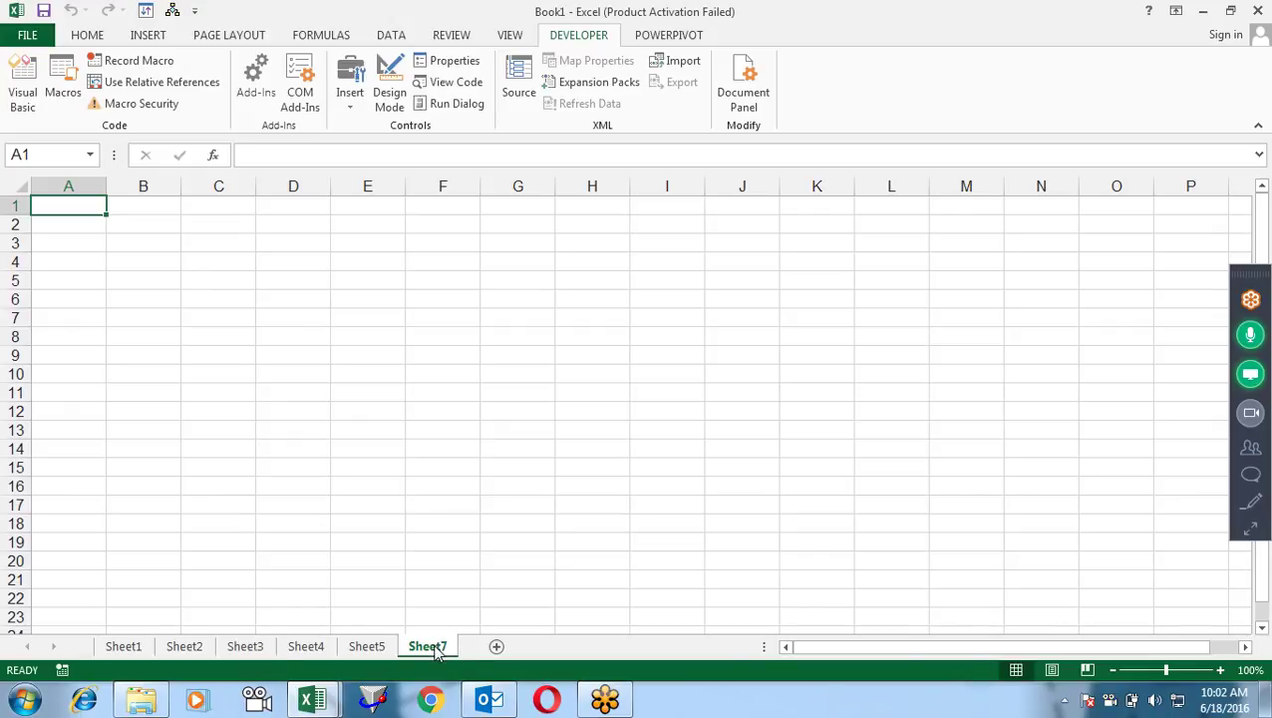
{"action": "key", "text": "l"}
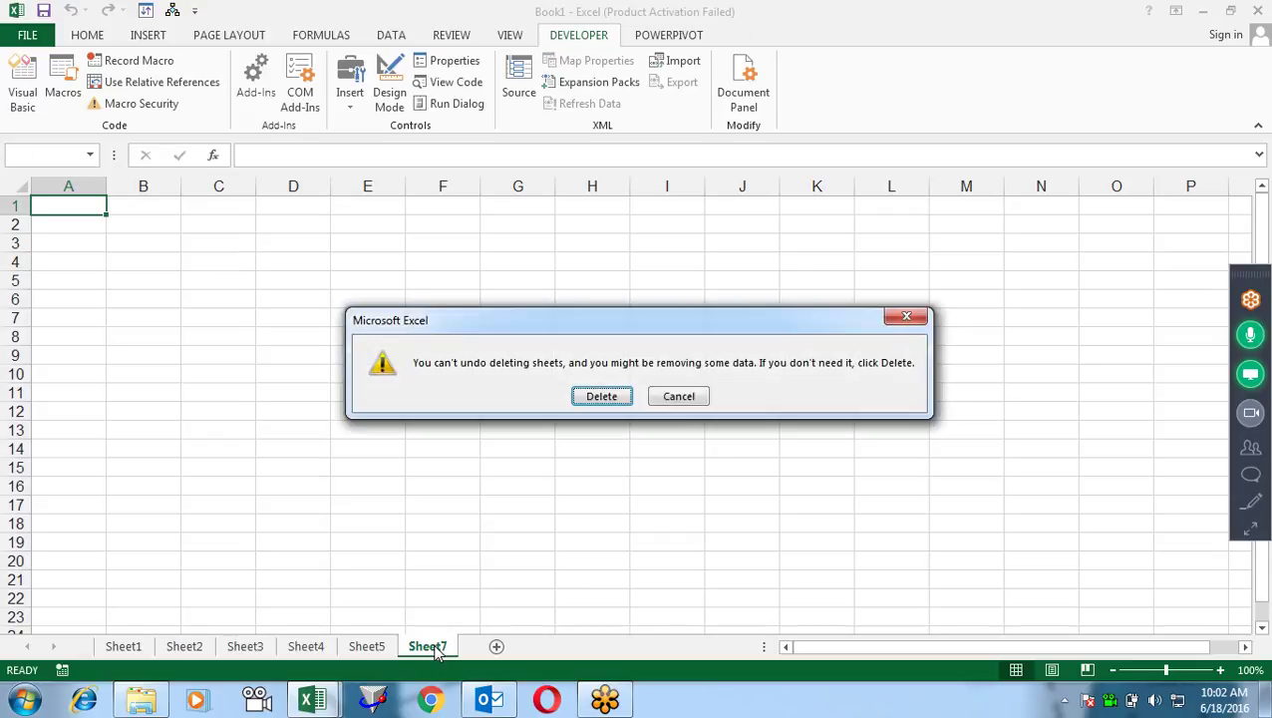
{"action": "key", "text": "Return"}
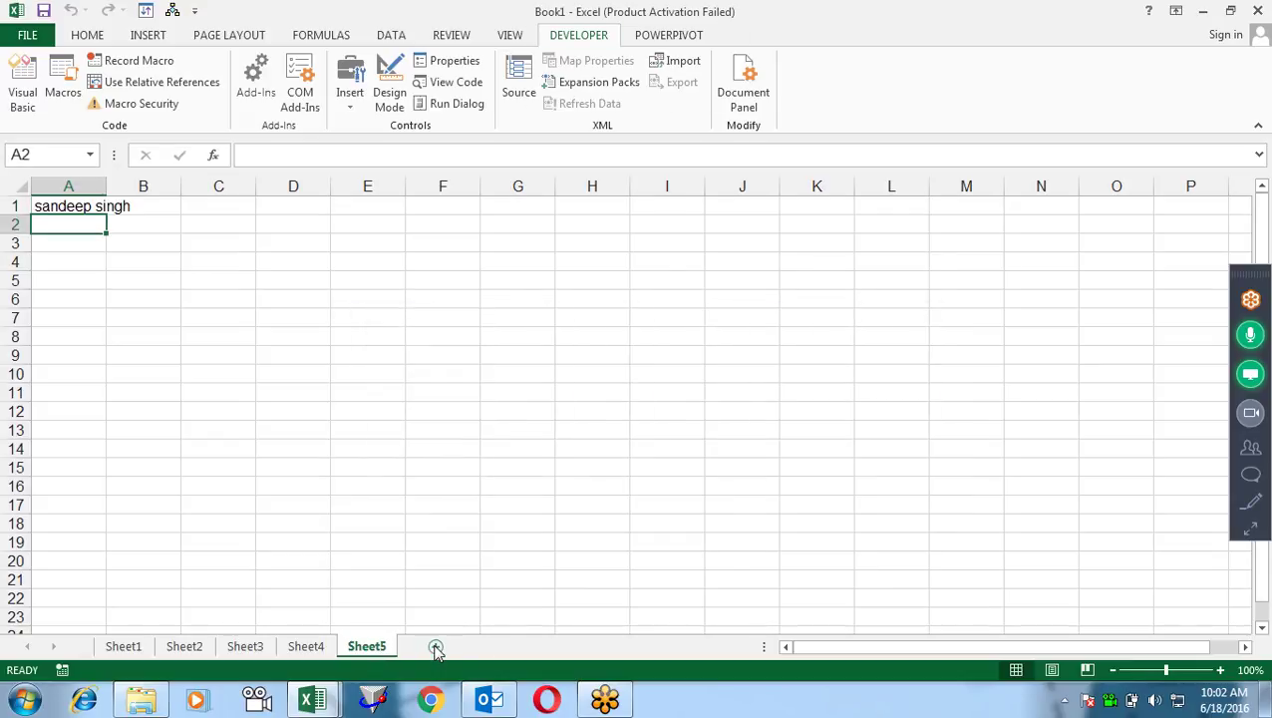
{"action": "key", "text": "alt+F11"}
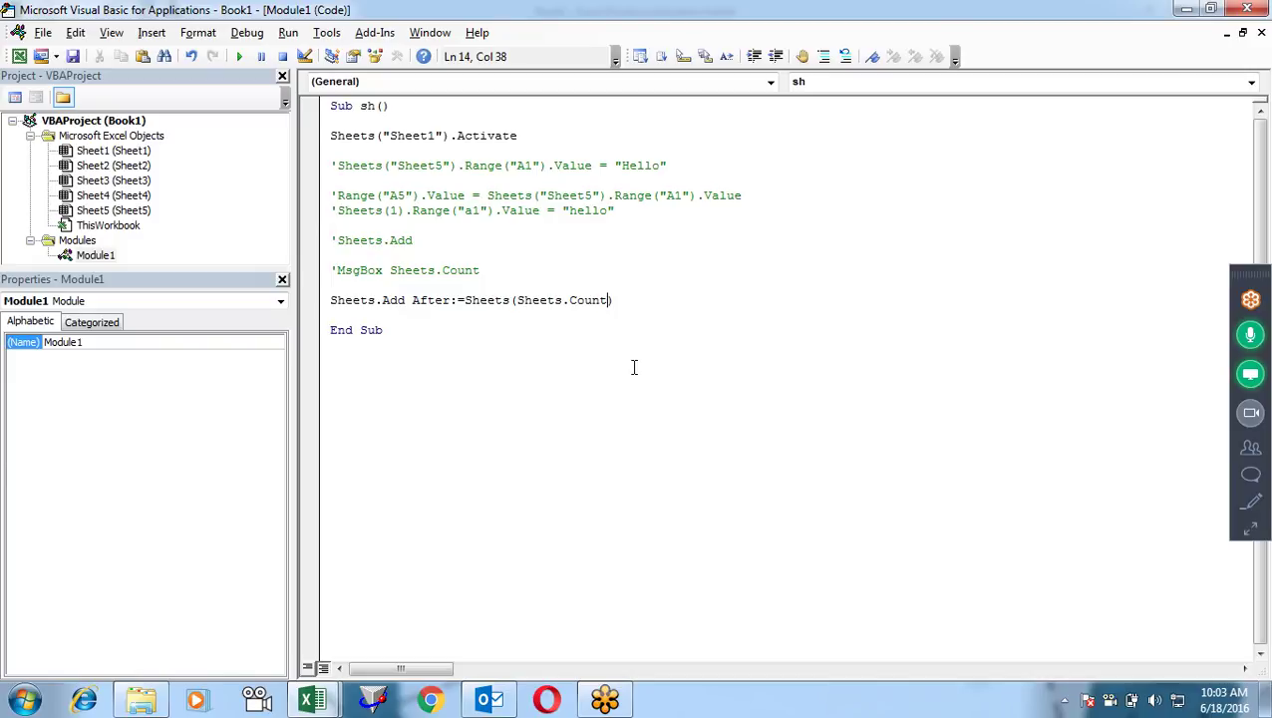
Step: Add ActiveSheet.Name = InputBox("Enter Sheet Name") below the Sheets.Add line
{"action": "left_click", "coordinate": [619, 297]}
{"action": "key", "text": "Return"}
{"action": "key", "text": "Return"}
{"action": "key", "text": "Return"}
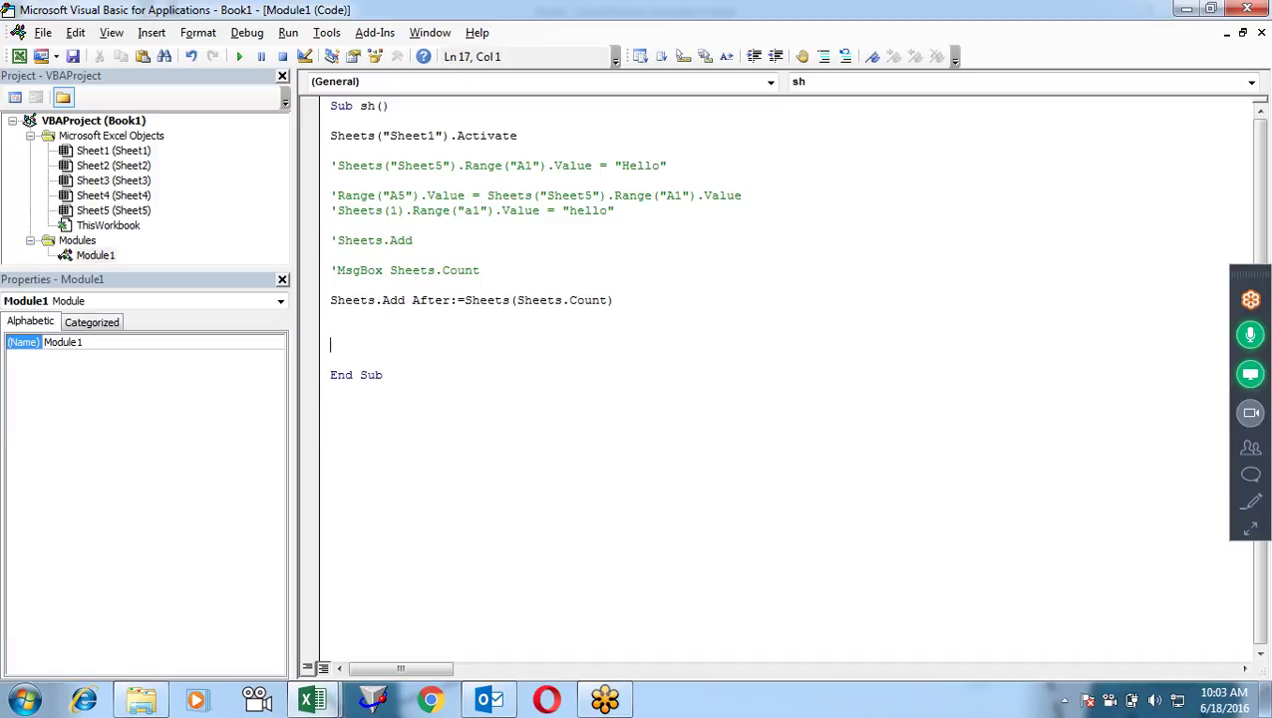
{"action": "left_click", "coordinate": [331, 315]}
{"action": "left_click_drag", "start_coordinate": [616, 300], "coordinate": [412, 305]}
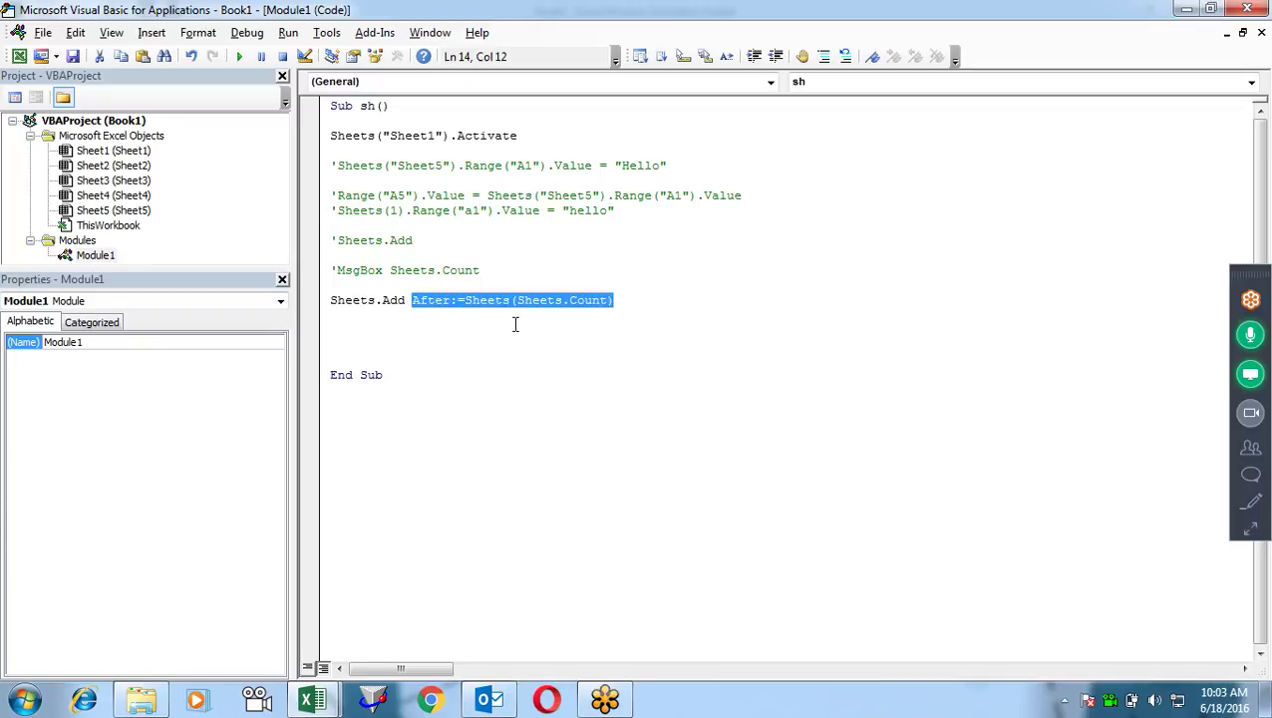
{"action": "left_click", "coordinate": [620, 296]}
{"action": "key", "text": "Return"}
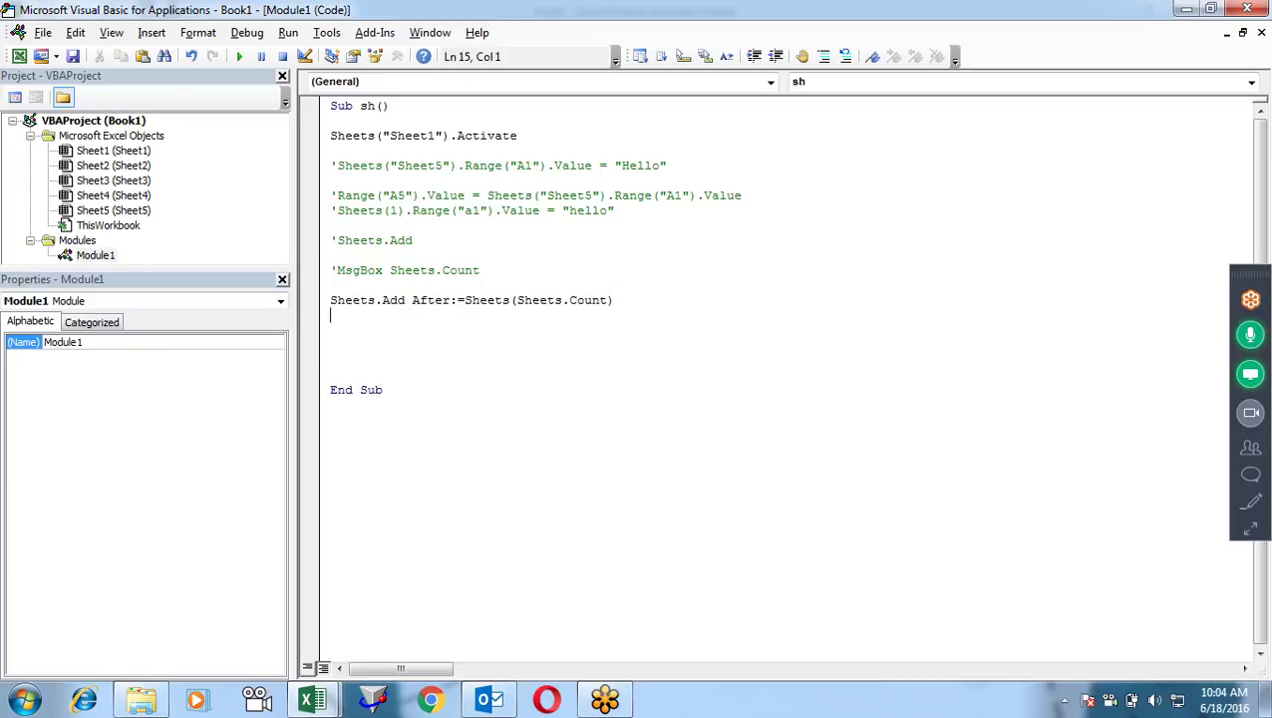
{"action": "type", "text": "Activesheet"}
{"action": "type", "text": ".name"}
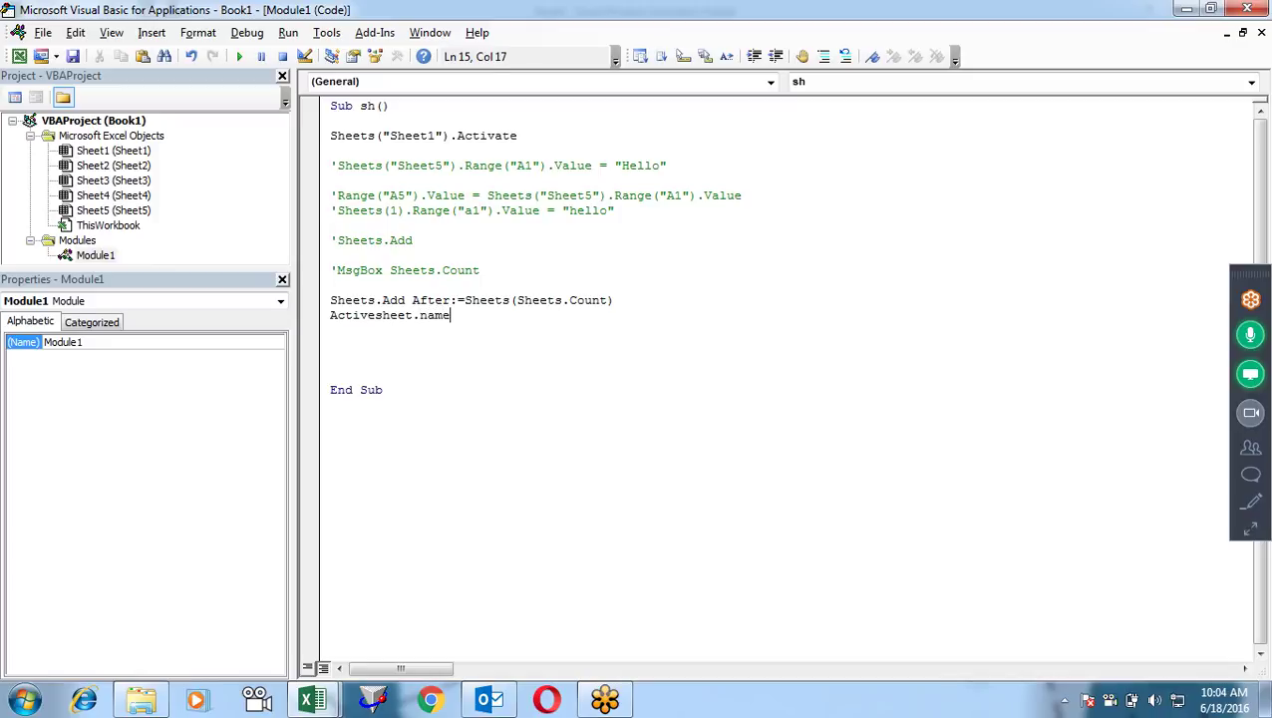
{"action": "key", "text": "Return"}
{"action": "left_click", "coordinate": [451, 314]}
{"action": "type", "text": "=\""}
{"action": "type", "text": "nputbox"}
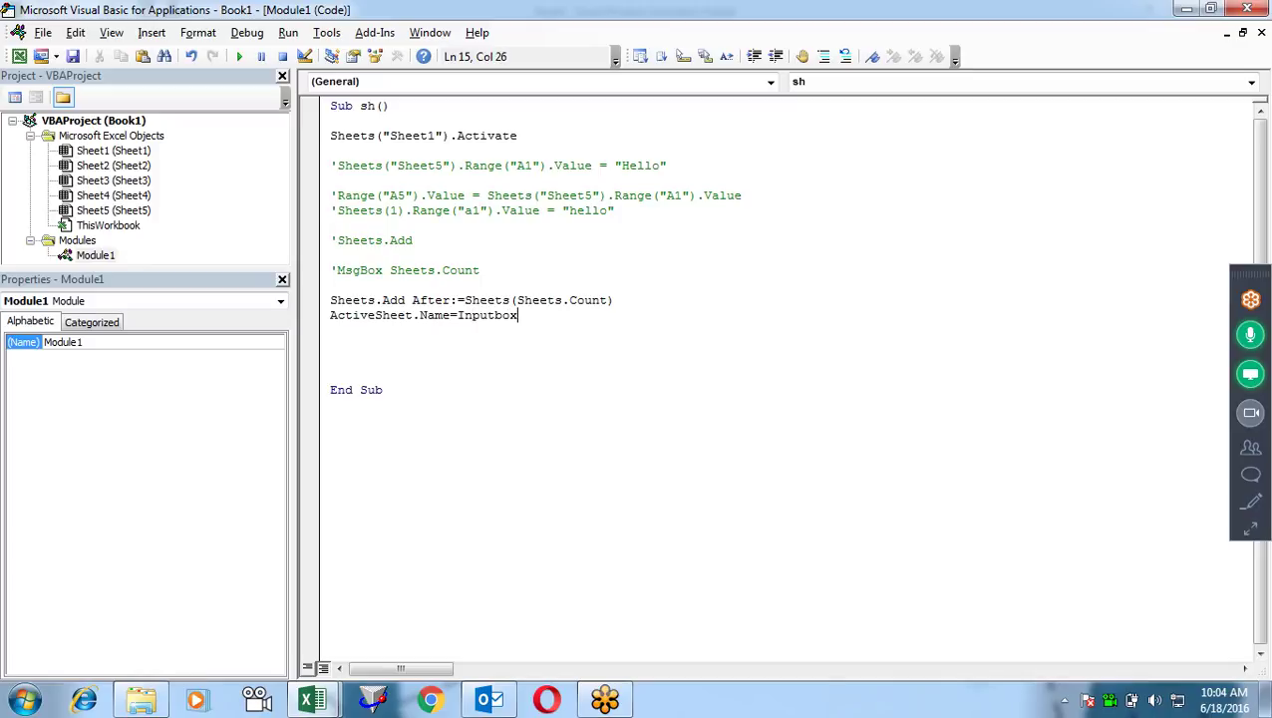
{"action": "type", "text": "(\"Enter Sheet Name\")"}
{"action": "key", "text": "Return"}
{"action": "key", "text": "alt+F11"}
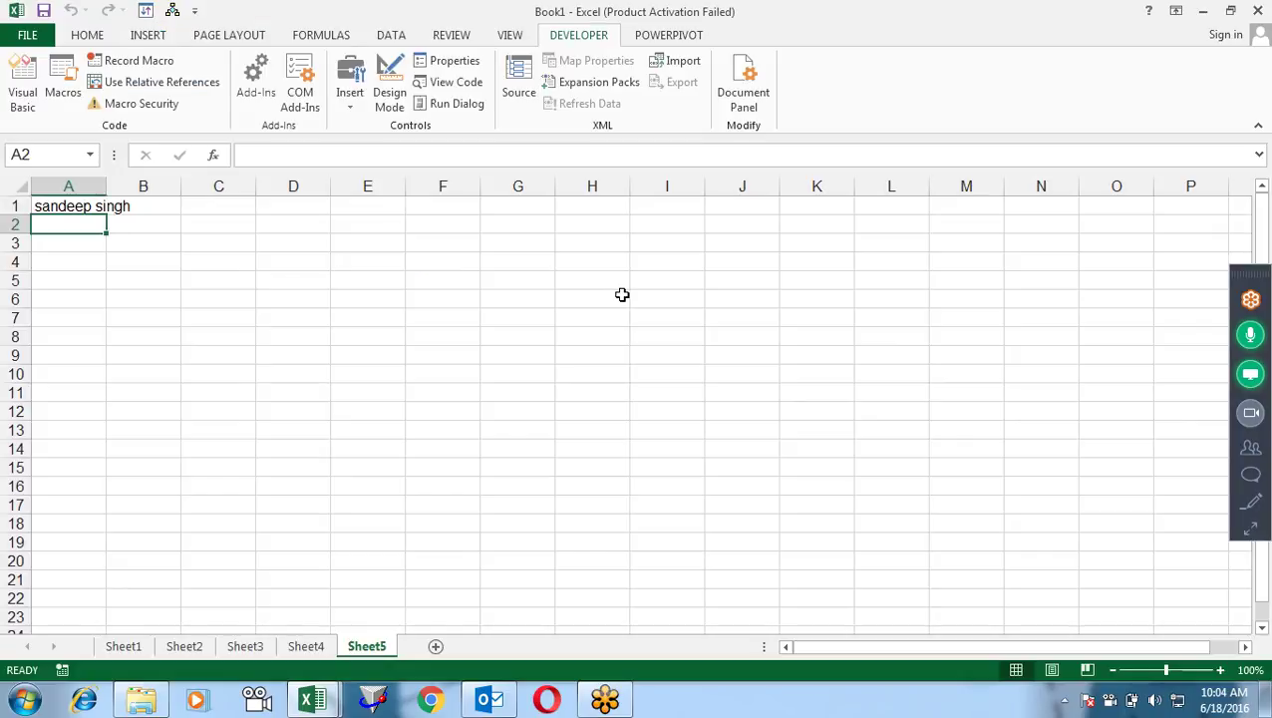
Step: Run sh and name the new last sheet data
{"action": "left_click", "coordinate": [60, 88]}
{"action": "left_click", "coordinate": [586, 353]}
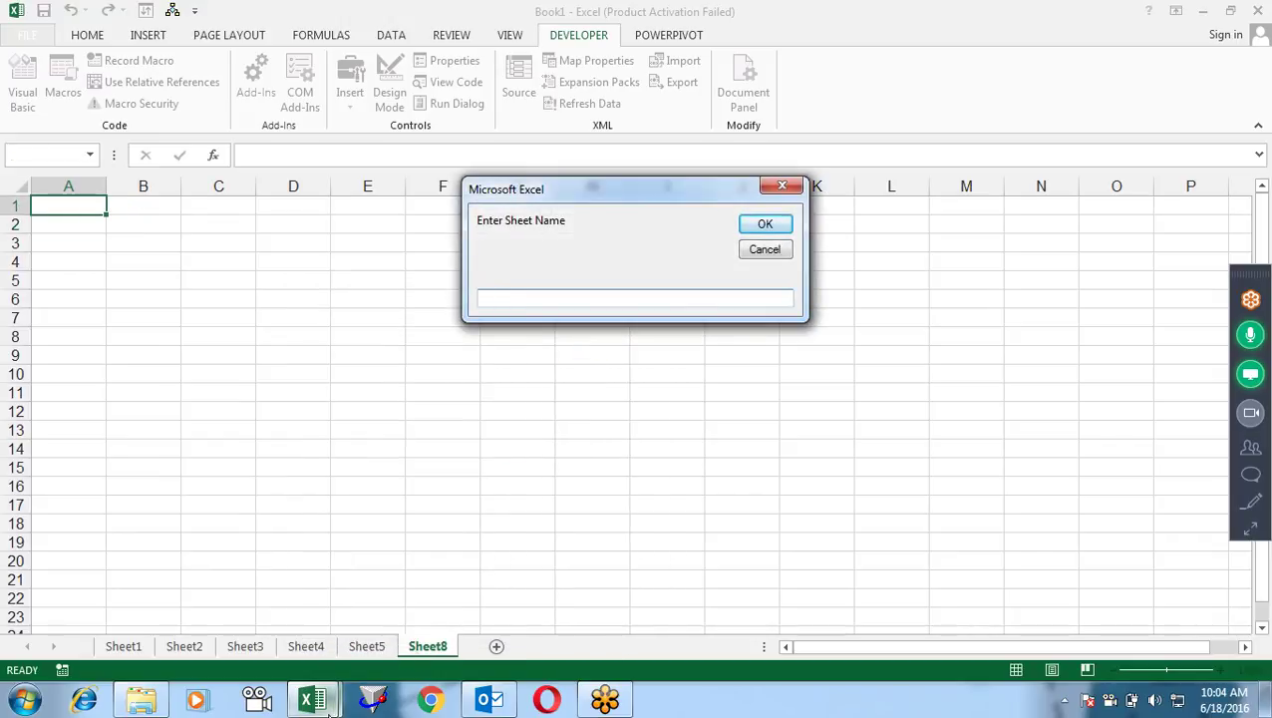
{"action": "type", "text": "data"}
{"action": "key", "text": "Return"}
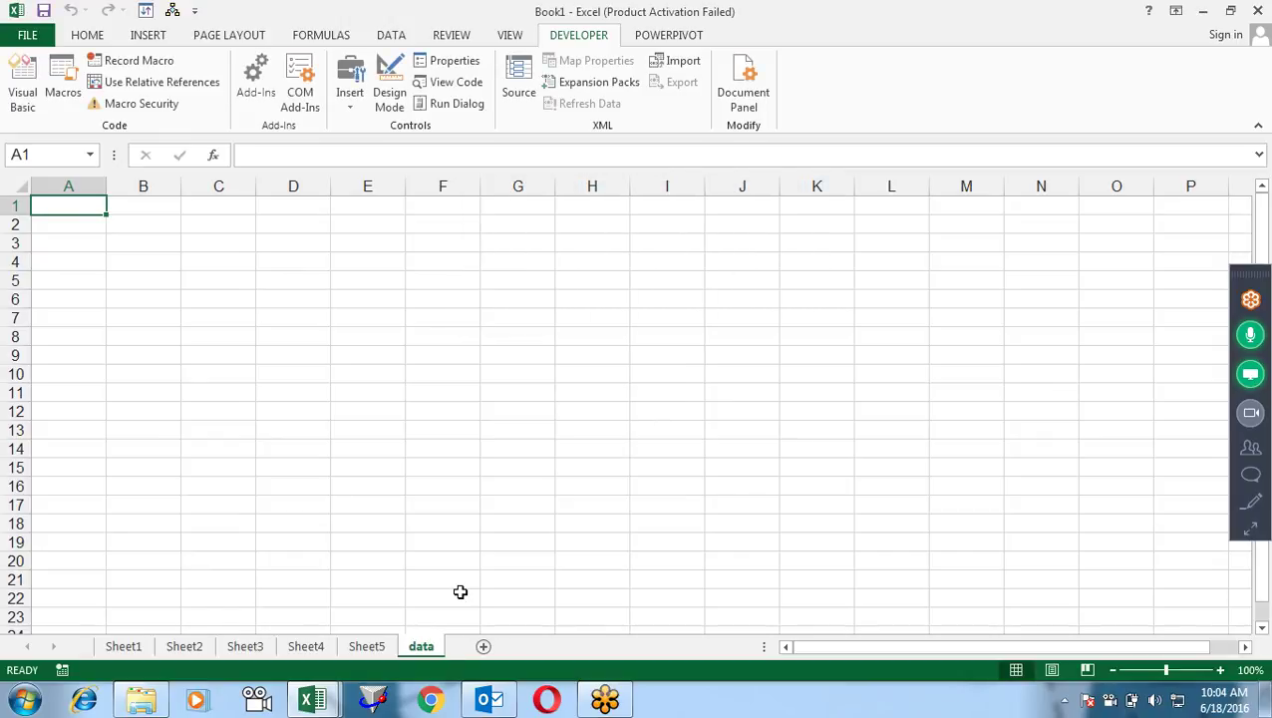
{"action": "key", "text": "alt+F11"}
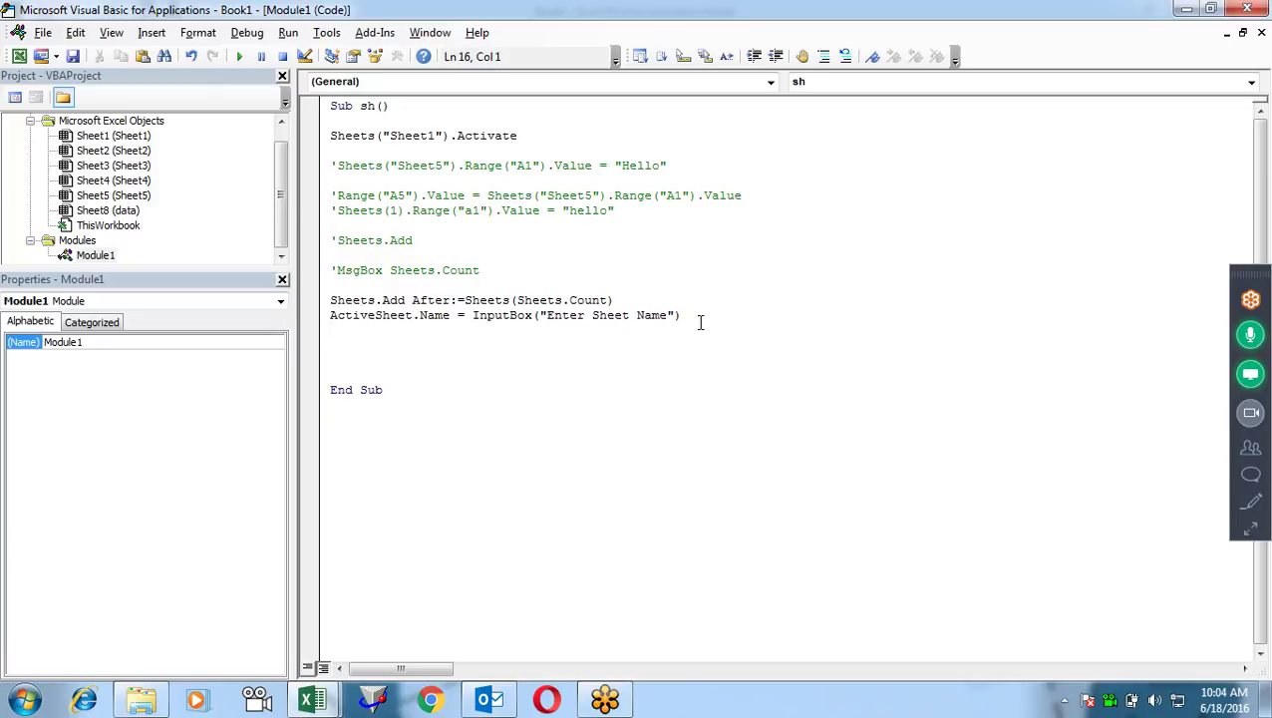
Step: Declare Dim s As String and set s = InputBox("Enter Sheet Name")
{"action": "left_click", "coordinate": [541, 267]}
{"action": "key", "text": "Return"}
{"action": "key", "text": "Return"}
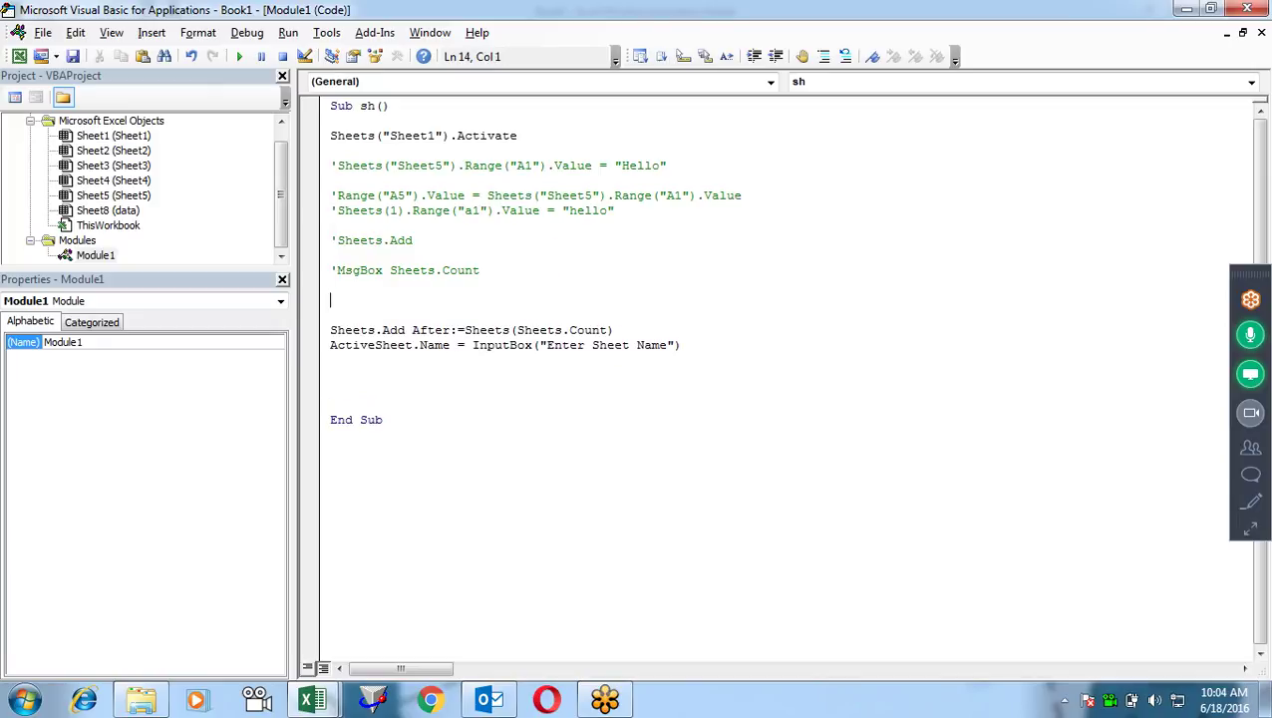
{"action": "type", "text": "dim s as "}
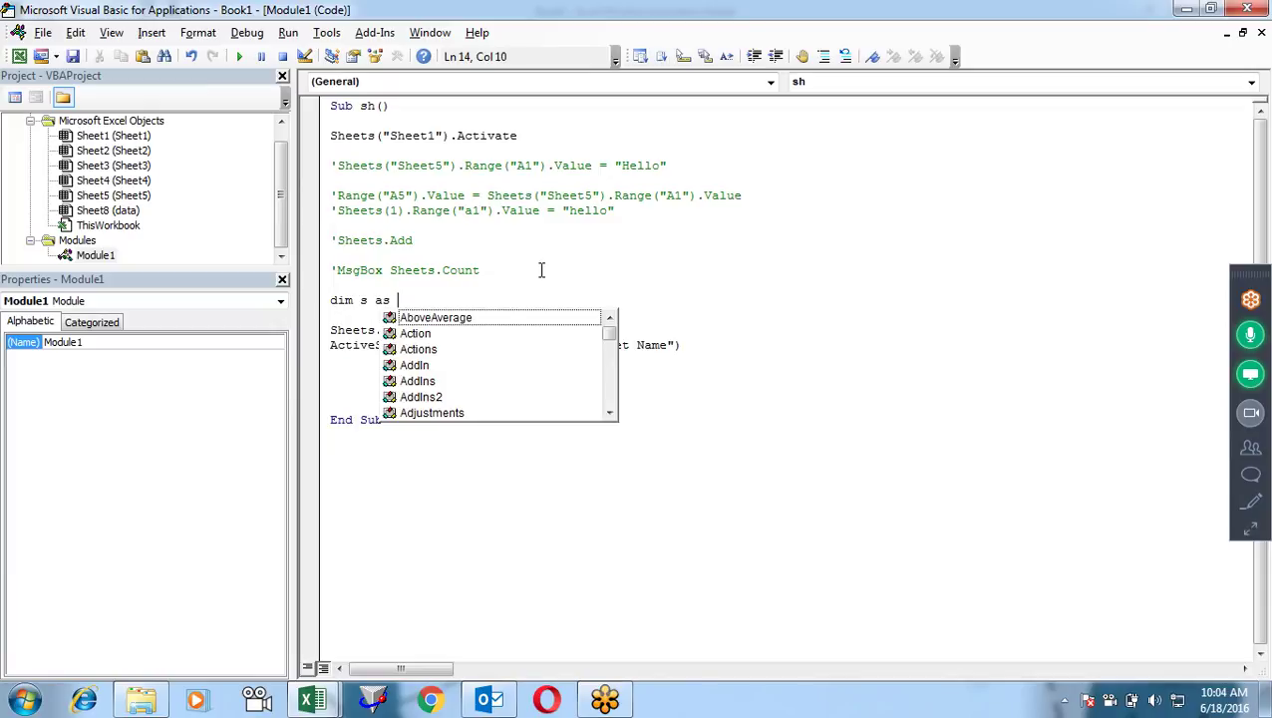
{"action": "type", "text": "str"}
{"action": "key", "text": "Tab"}
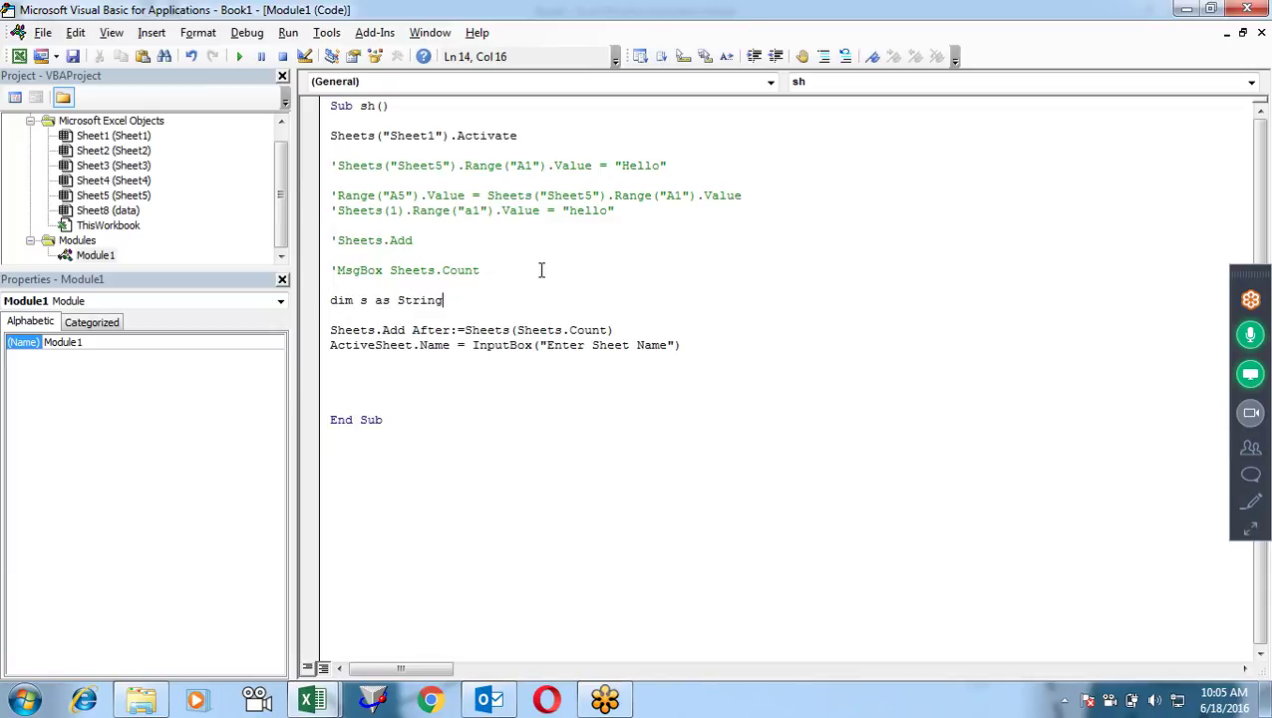
{"action": "key", "text": "Return"}
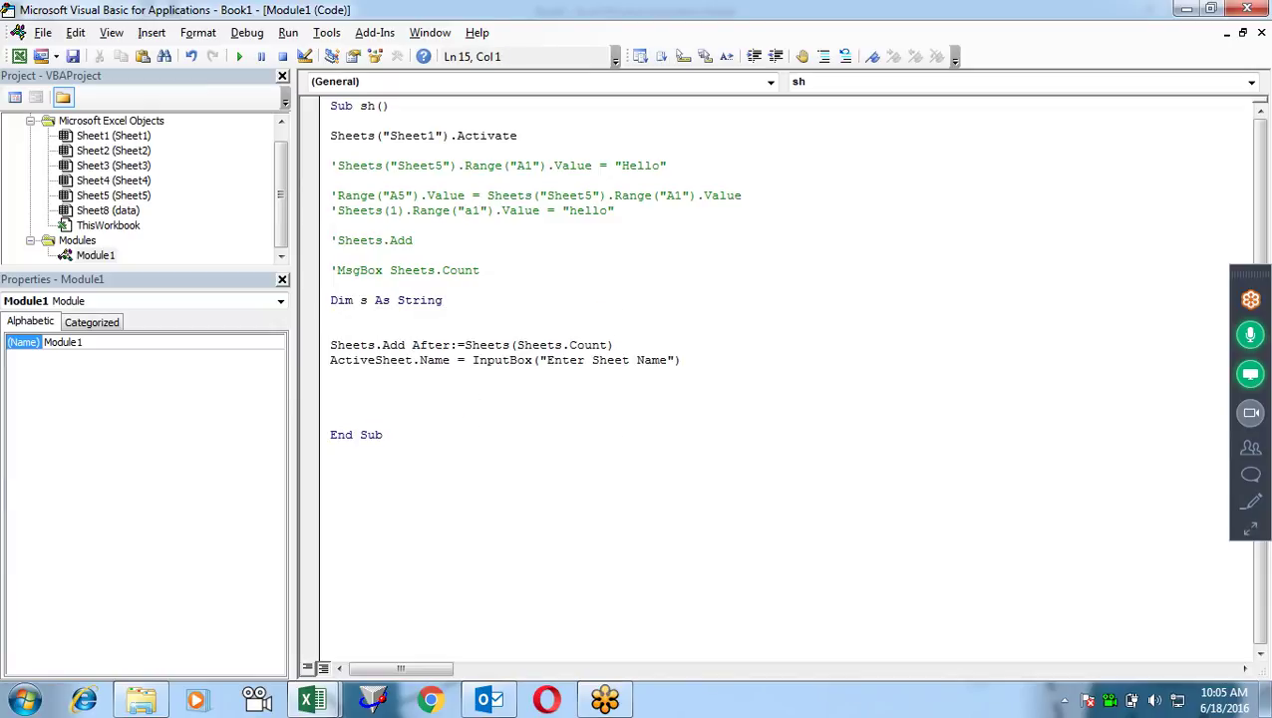
{"action": "type", "text": "s="}
{"action": "left_click", "coordinate": [685, 365]}
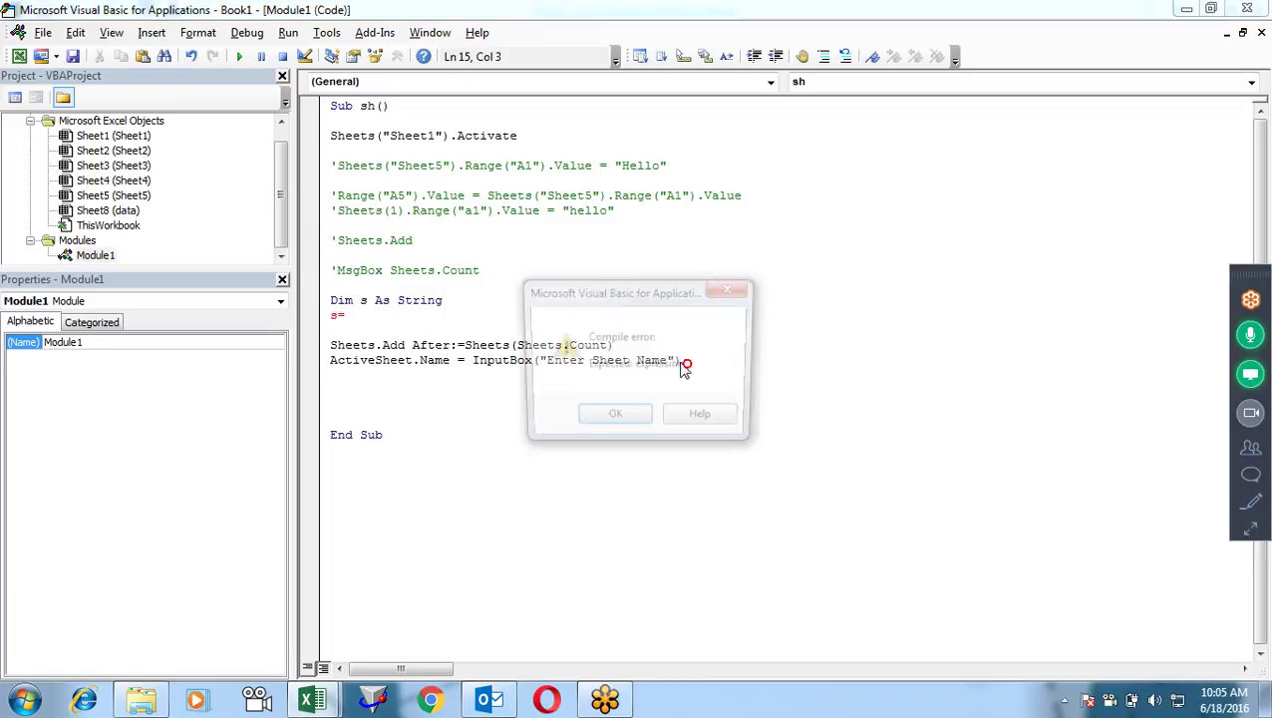
{"action": "left_click", "coordinate": [604, 414]}
{"action": "left_click_drag", "start_coordinate": [682, 361], "coordinate": [473, 364]}
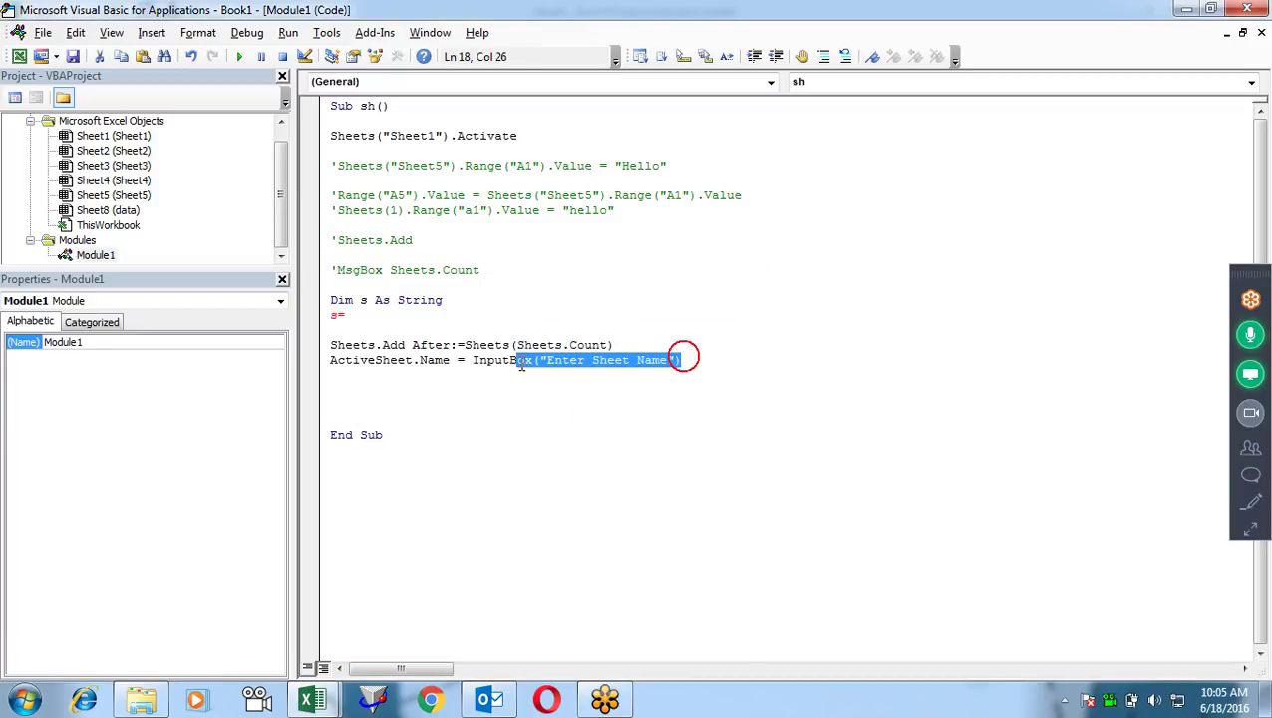
{"action": "key", "text": "ctrl+c"}
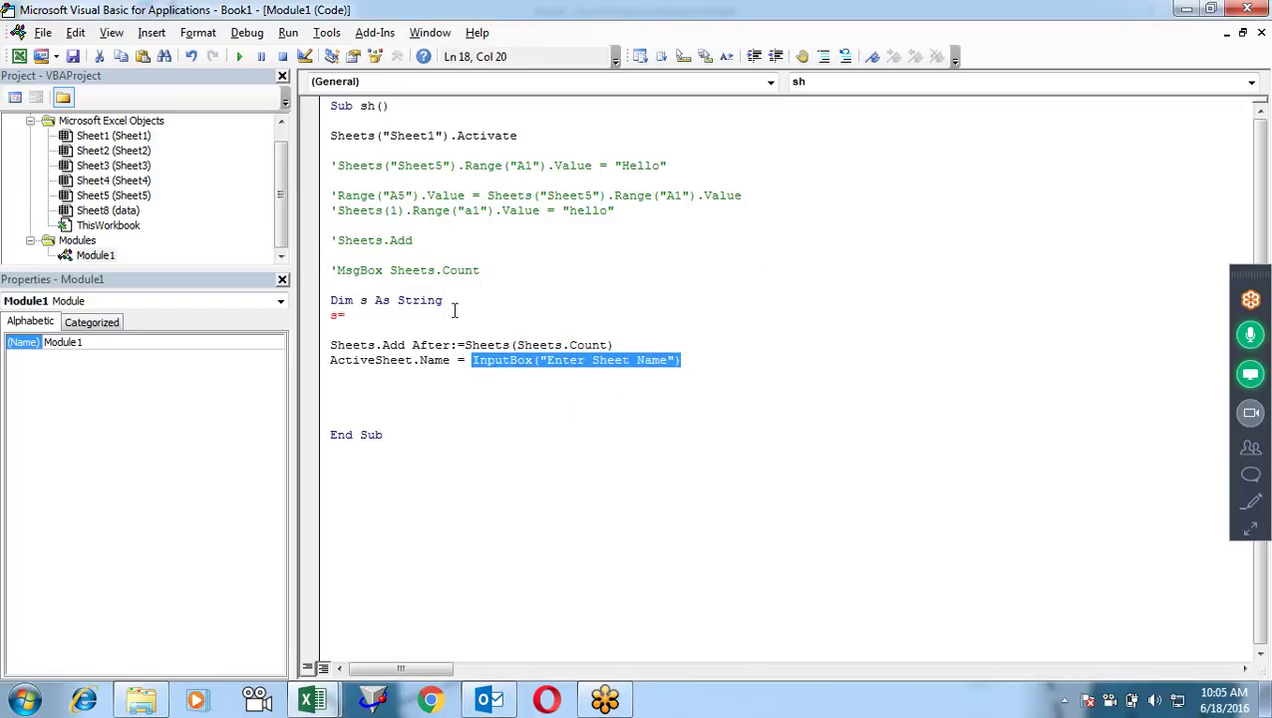
{"action": "left_click", "coordinate": [450, 315]}
{"action": "key", "text": "ctrl+v"}
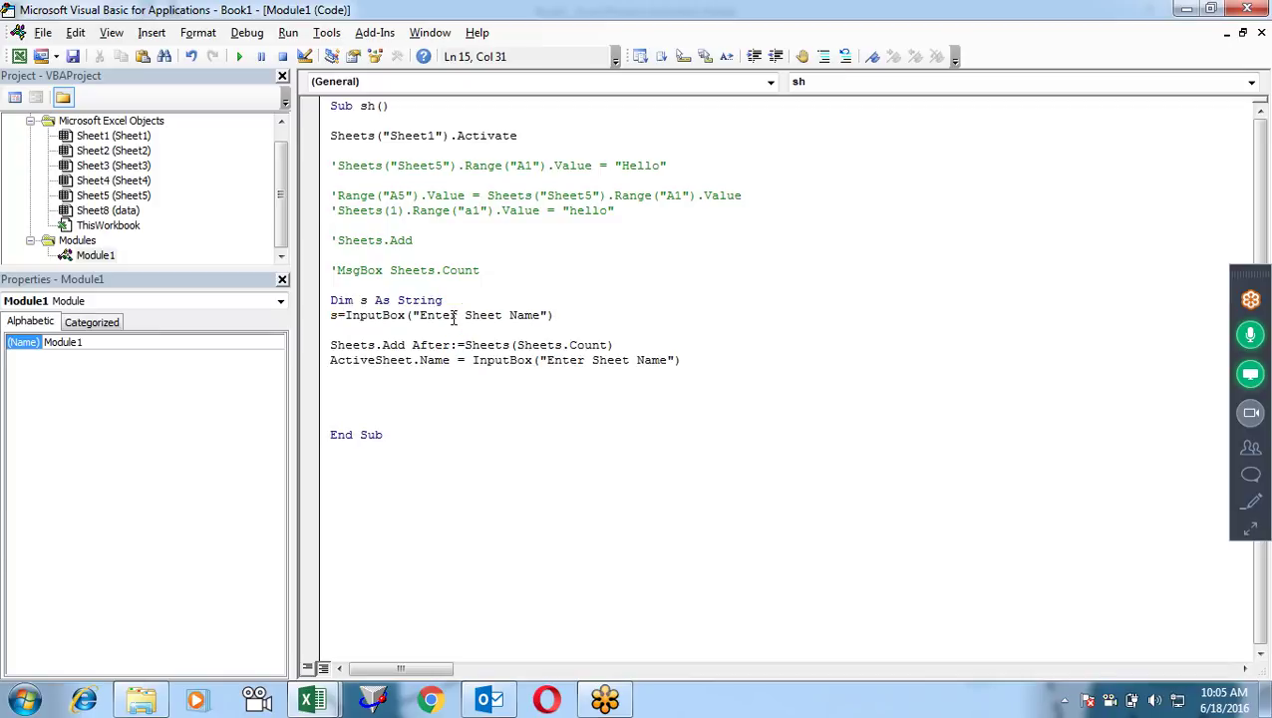
Step: Change the naming line to ActiveSheet.Name = s
{"action": "left_click", "coordinate": [527, 365]}
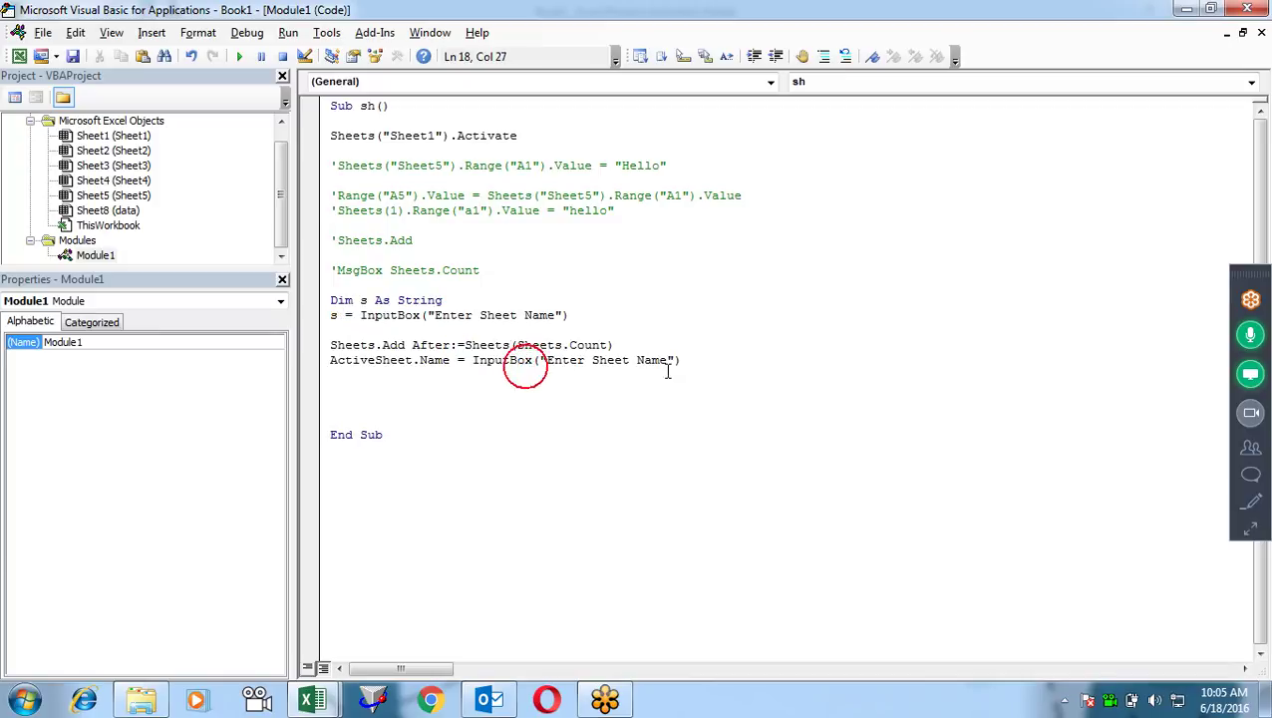
{"action": "left_click_drag", "start_coordinate": [682, 361], "coordinate": [472, 365]}
{"action": "left_click", "coordinate": [473, 364]}
{"action": "key", "text": "shift+End"}
{"action": "type", "text": "s"}
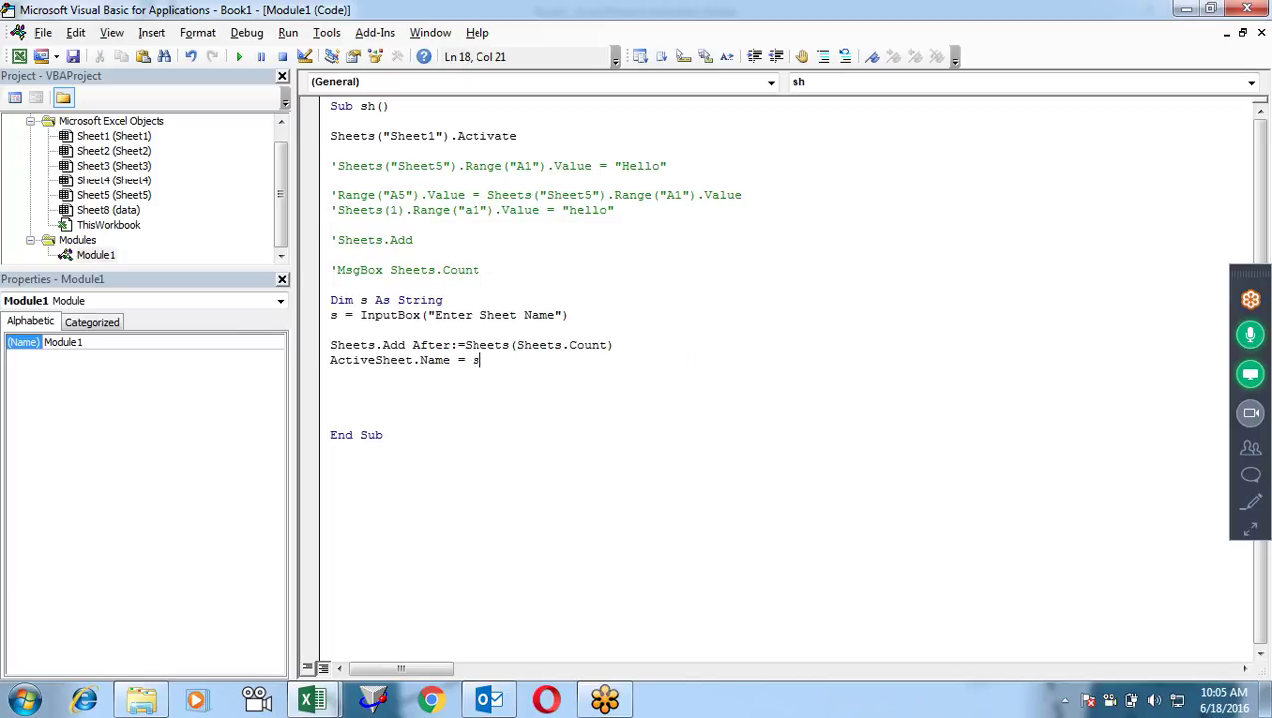
{"action": "key", "text": "Down"}
{"action": "key", "text": "alt+F11"}
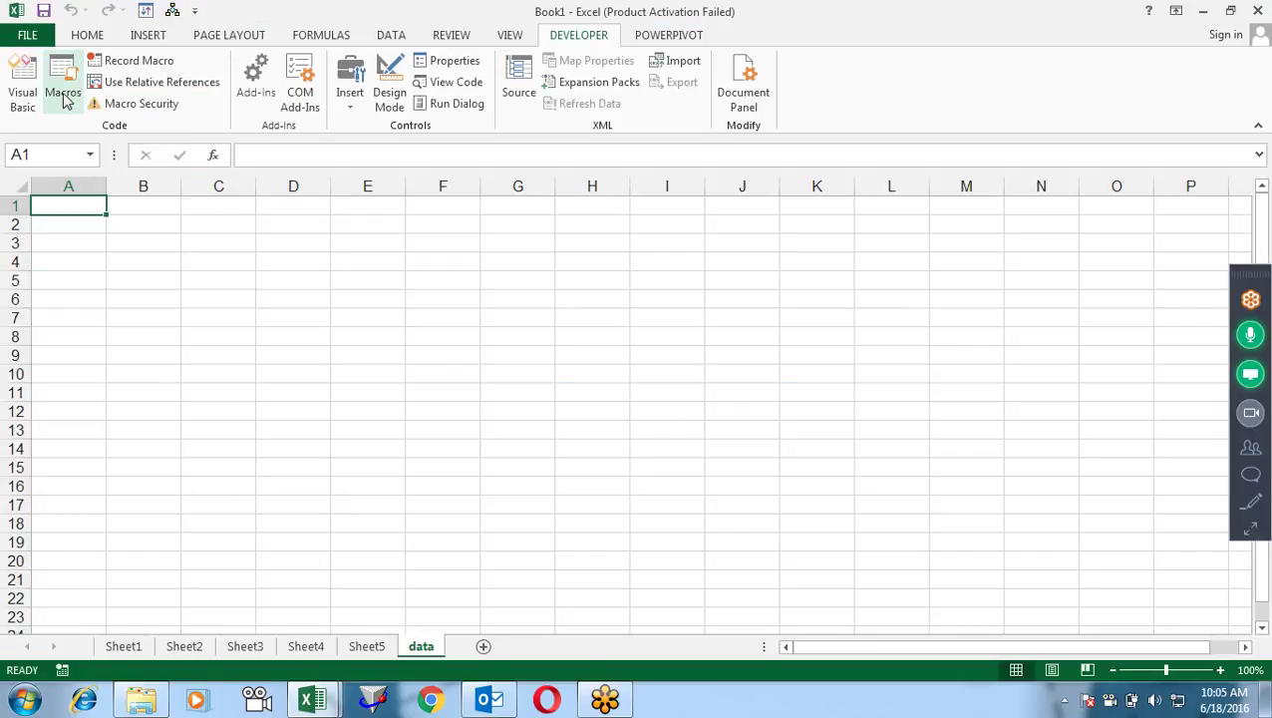
Step: Run sh and name the new sheet datafinal
{"action": "left_click", "coordinate": [63, 95]}
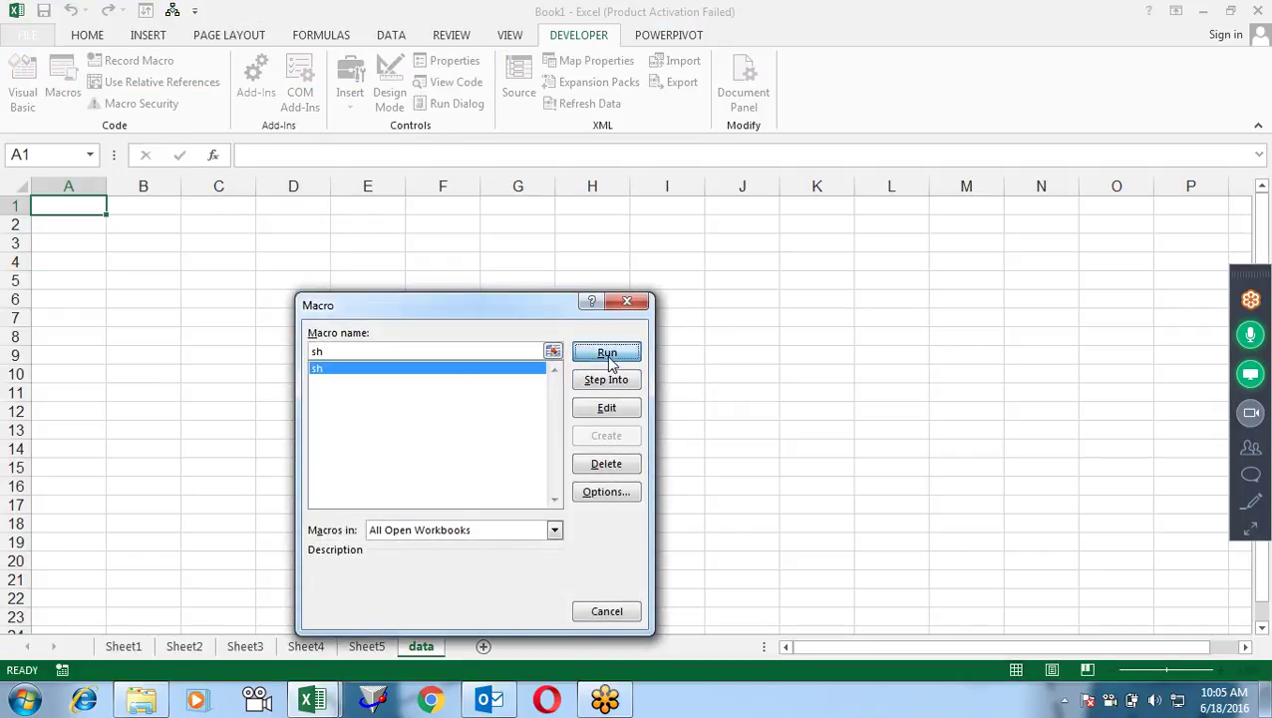
{"action": "left_click", "coordinate": [607, 354]}
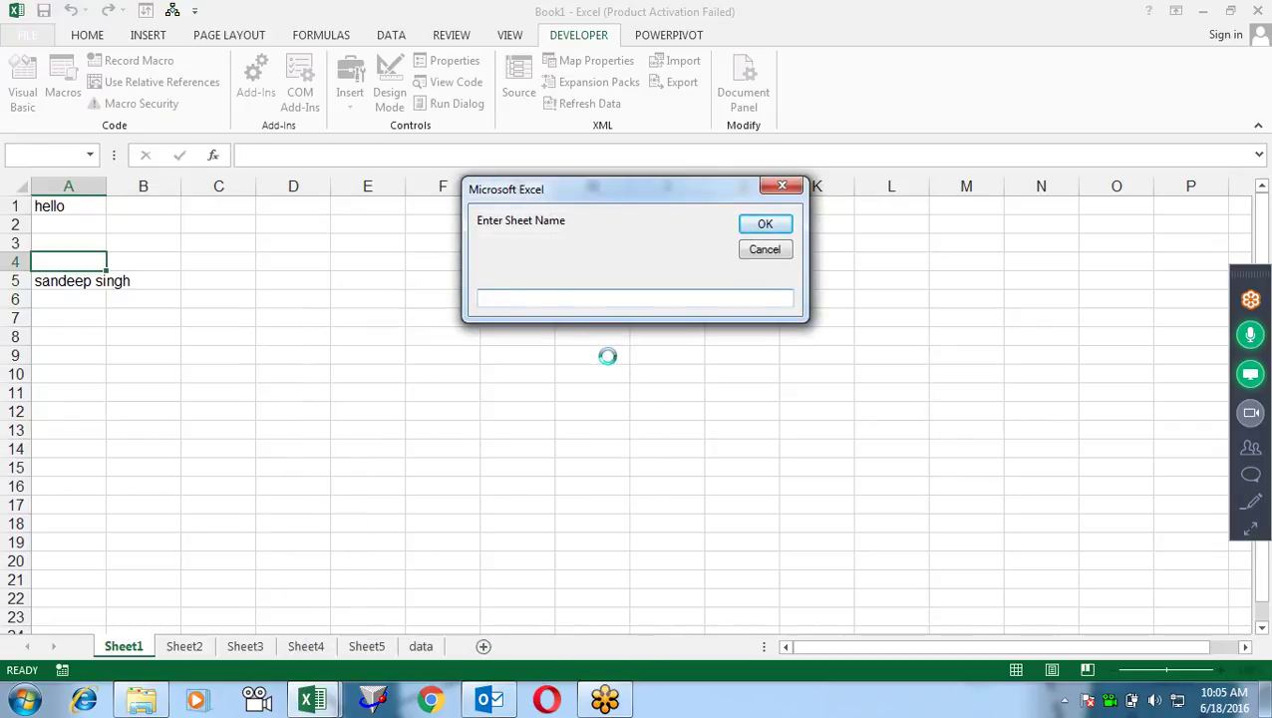
{"action": "type", "text": "datafinal"}
{"action": "left_click", "coordinate": [750, 228]}
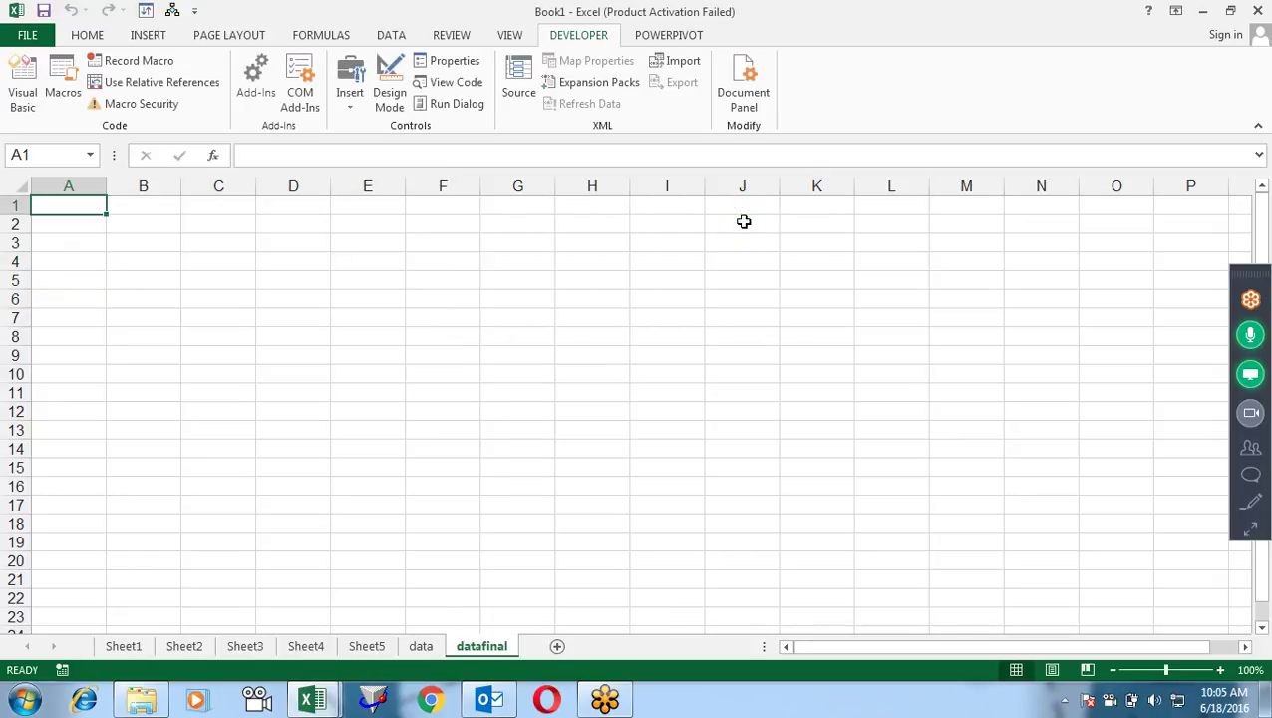
{"action": "key", "text": "alt+F11"}
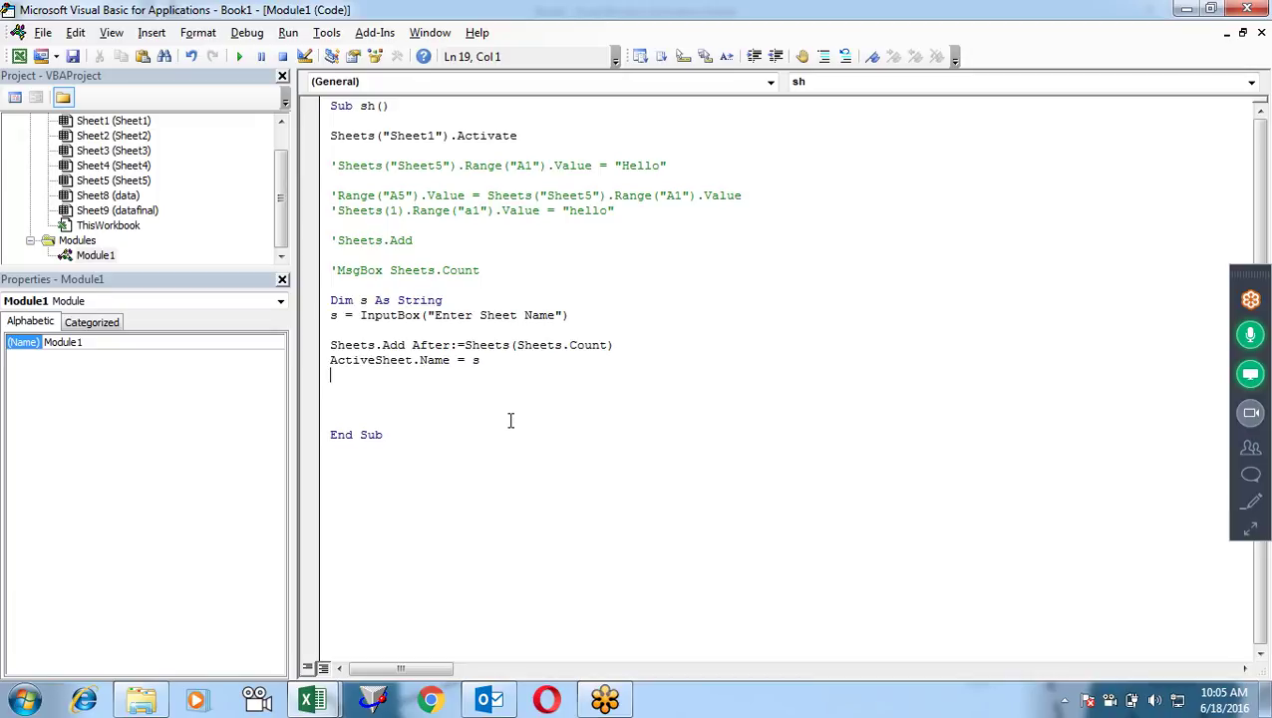
Step: Add a Sheets("datafinal").Delete line to the sh macro
{"action": "key", "text": "Return"}
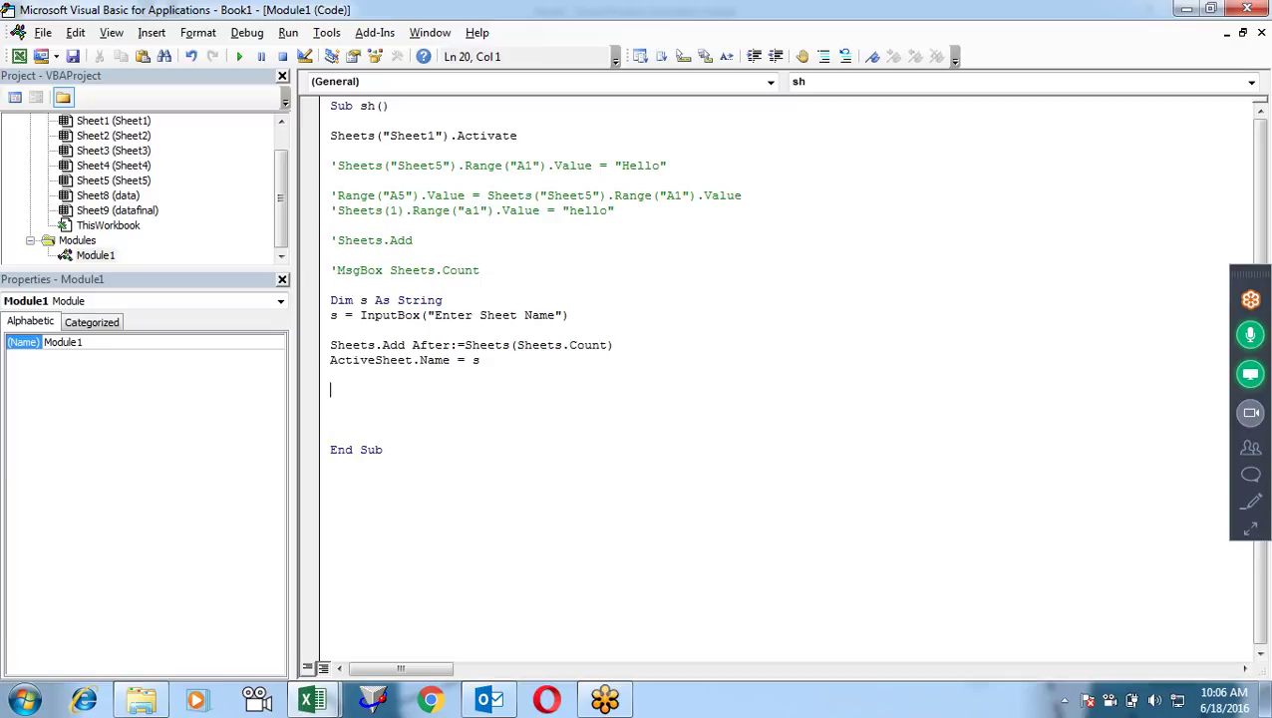
{"action": "type", "text": "Sheets"}
{"action": "type", "text": "."}
{"action": "type", "text": "del"}
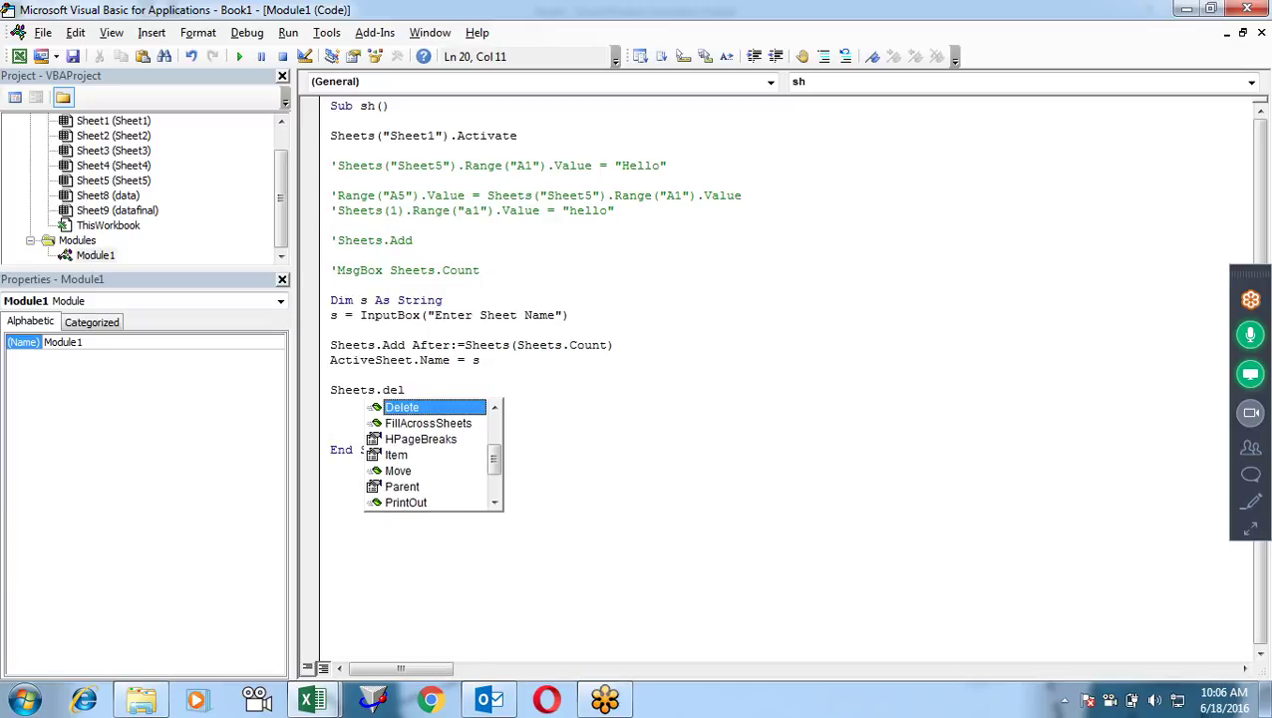
{"action": "key", "text": "BackSpace"}
{"action": "key", "text": "BackSpace"}
{"action": "key", "text": "BackSpace"}
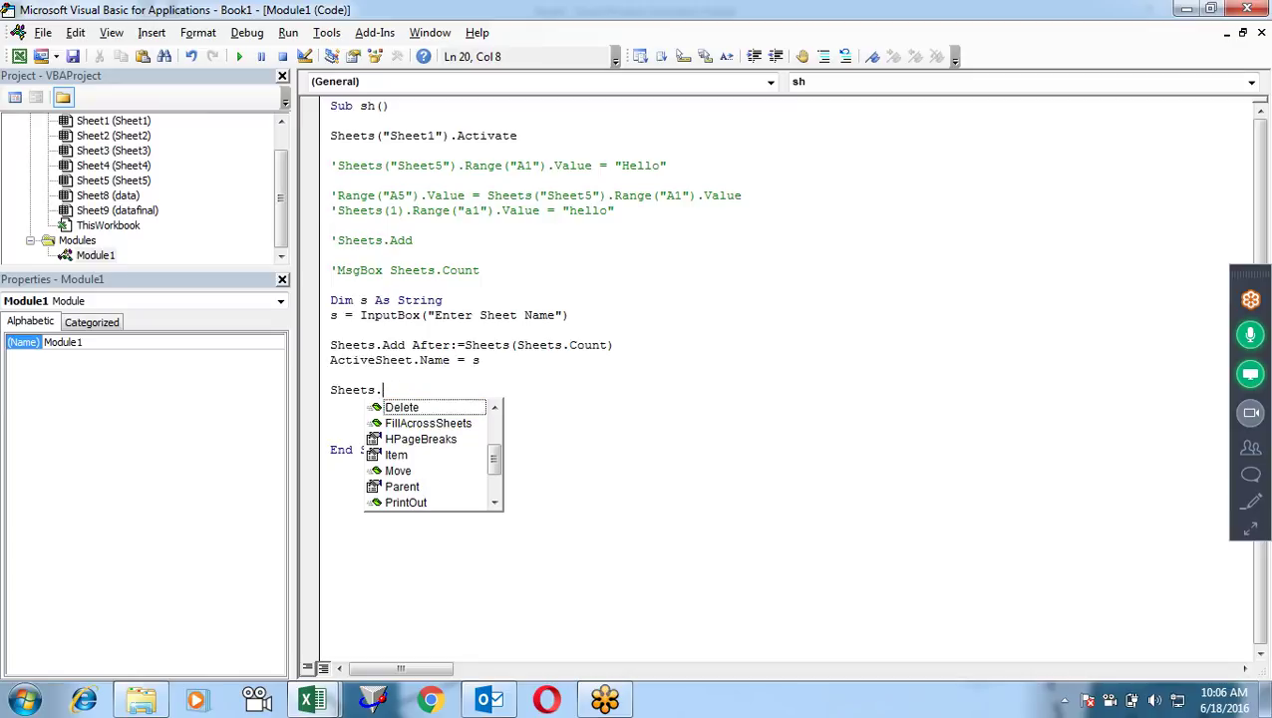
{"action": "key", "text": "BackSpace"}
{"action": "type", "text": "("}
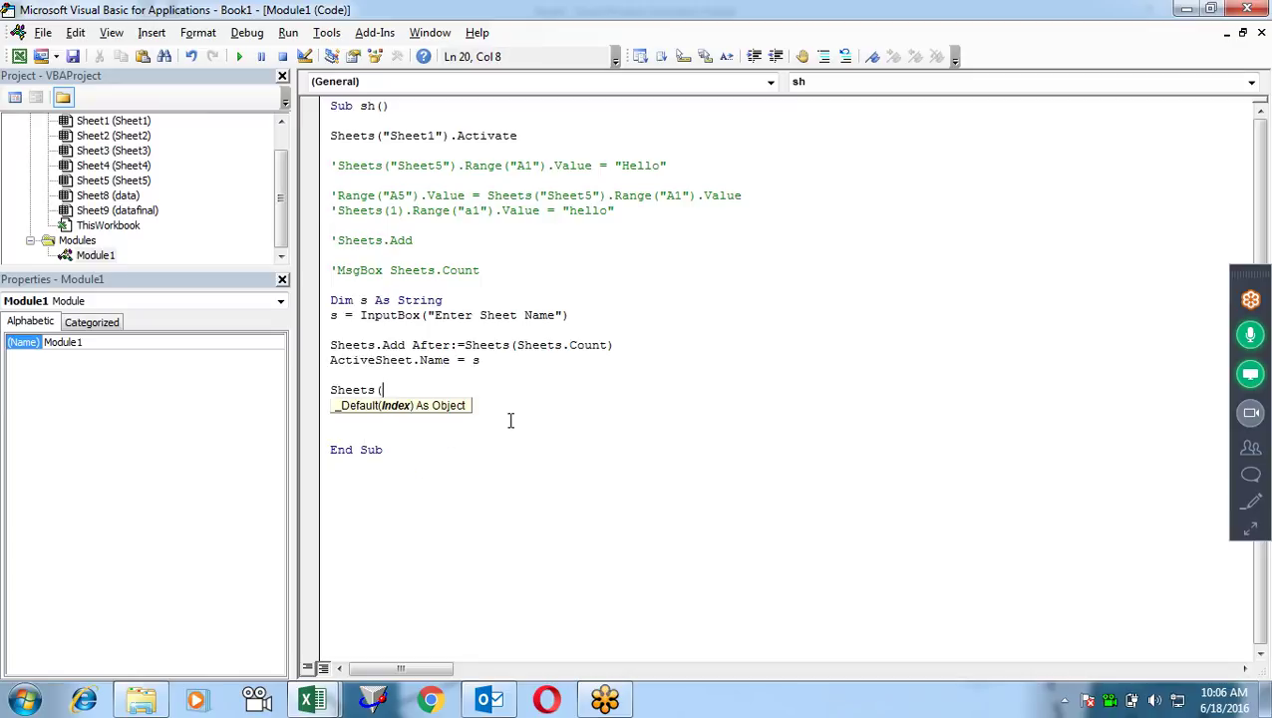
{"action": "type", "text": "\""}
{"action": "type", "text": "datafinal\""}
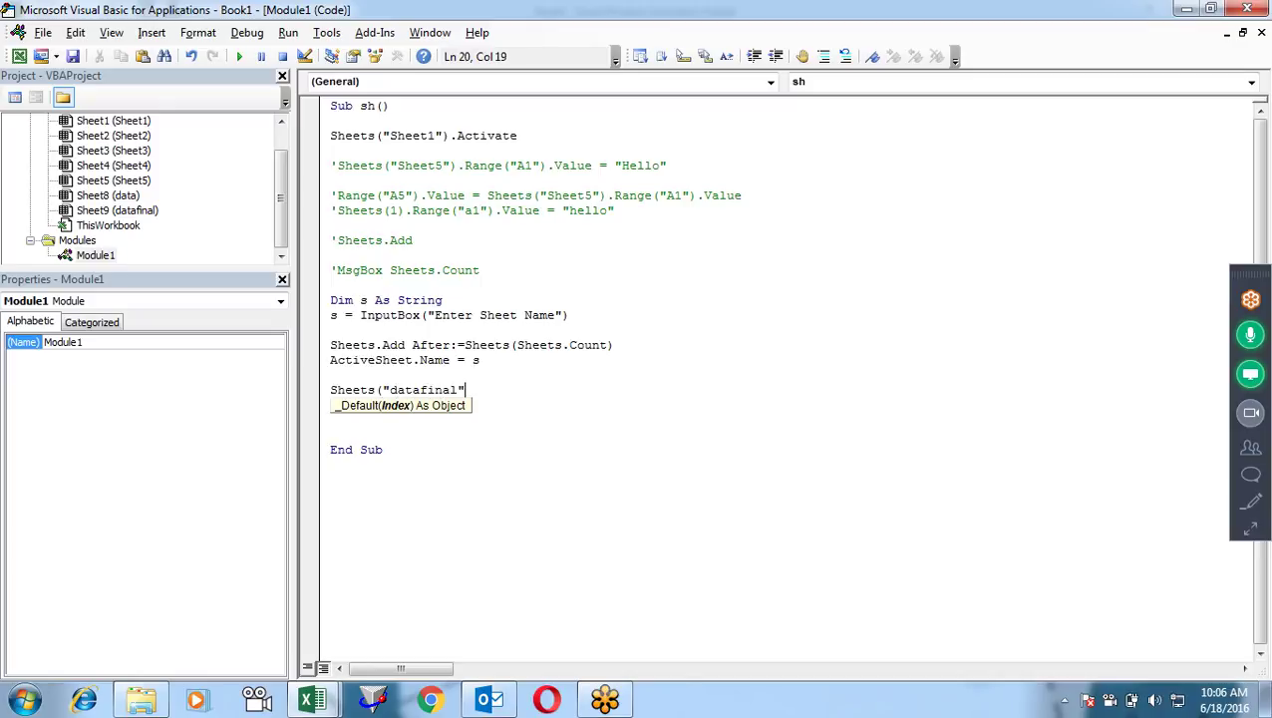
{"action": "type", "text": ").delete"}
{"action": "key", "text": "Return"}
Step: Comment out the input-box, sheet-adding and Sheet1 activation lines, then open Excel's macro list
{"action": "key", "text": "alt+F11"}
{"action": "key", "text": "alt+F11"}
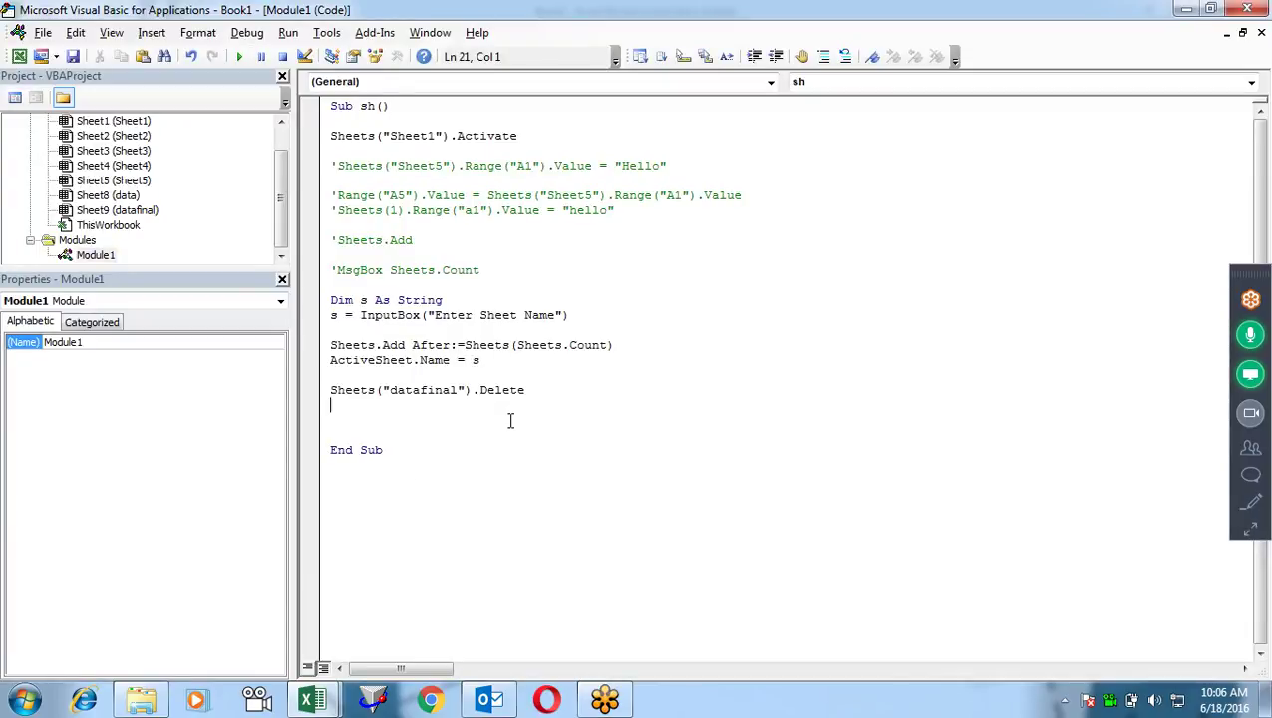
{"action": "left_click_drag", "start_coordinate": [332, 298], "coordinate": [504, 363]}
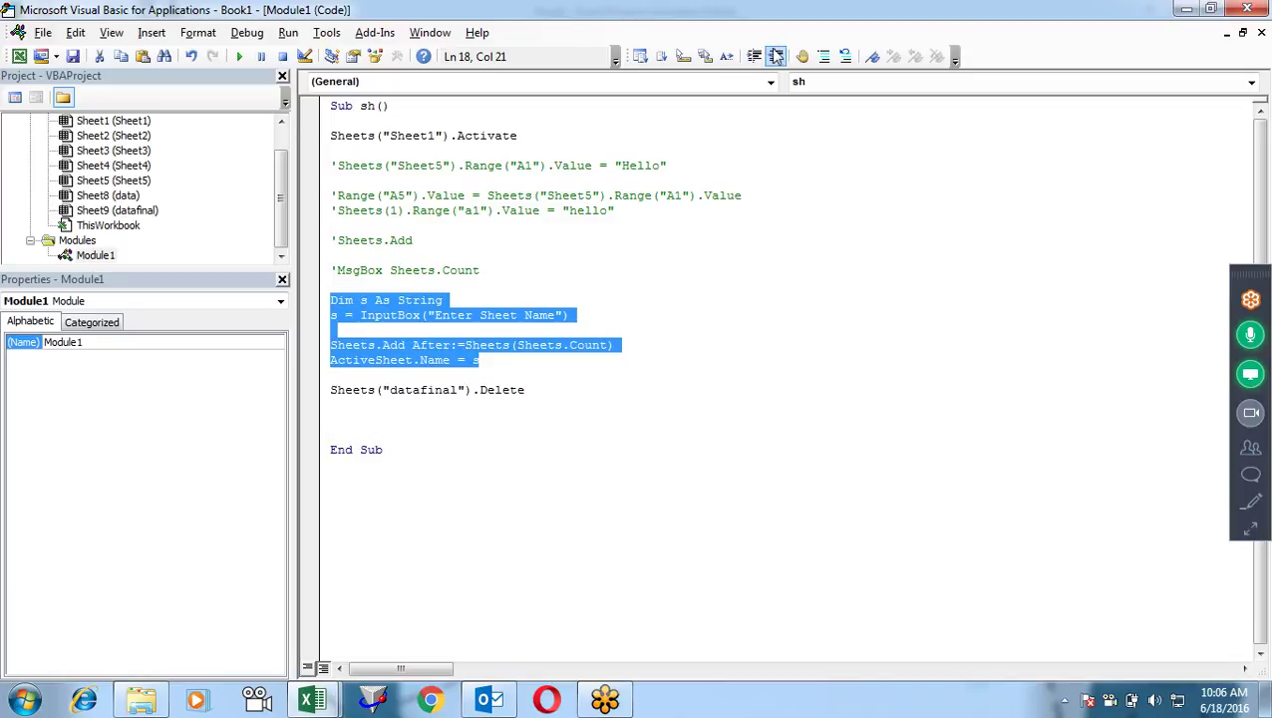
{"action": "left_click", "coordinate": [823, 56]}
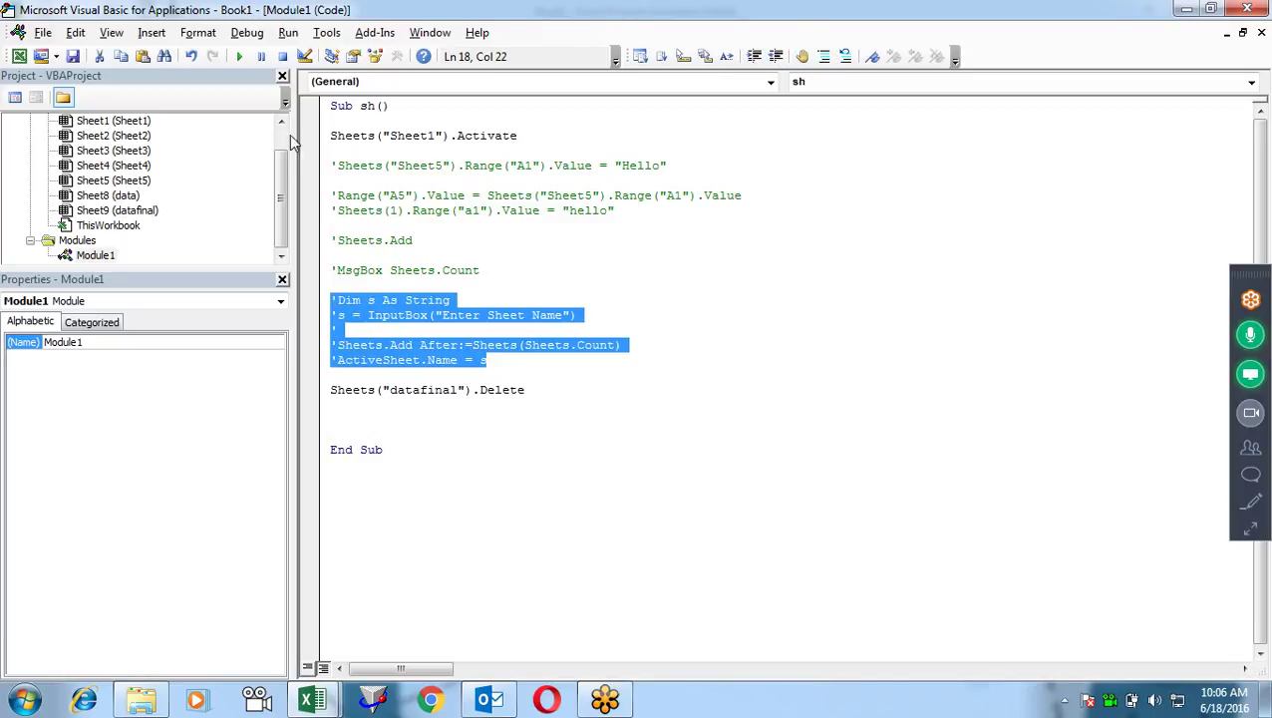
{"action": "left_click_drag", "start_coordinate": [519, 135], "coordinate": [327, 135]}
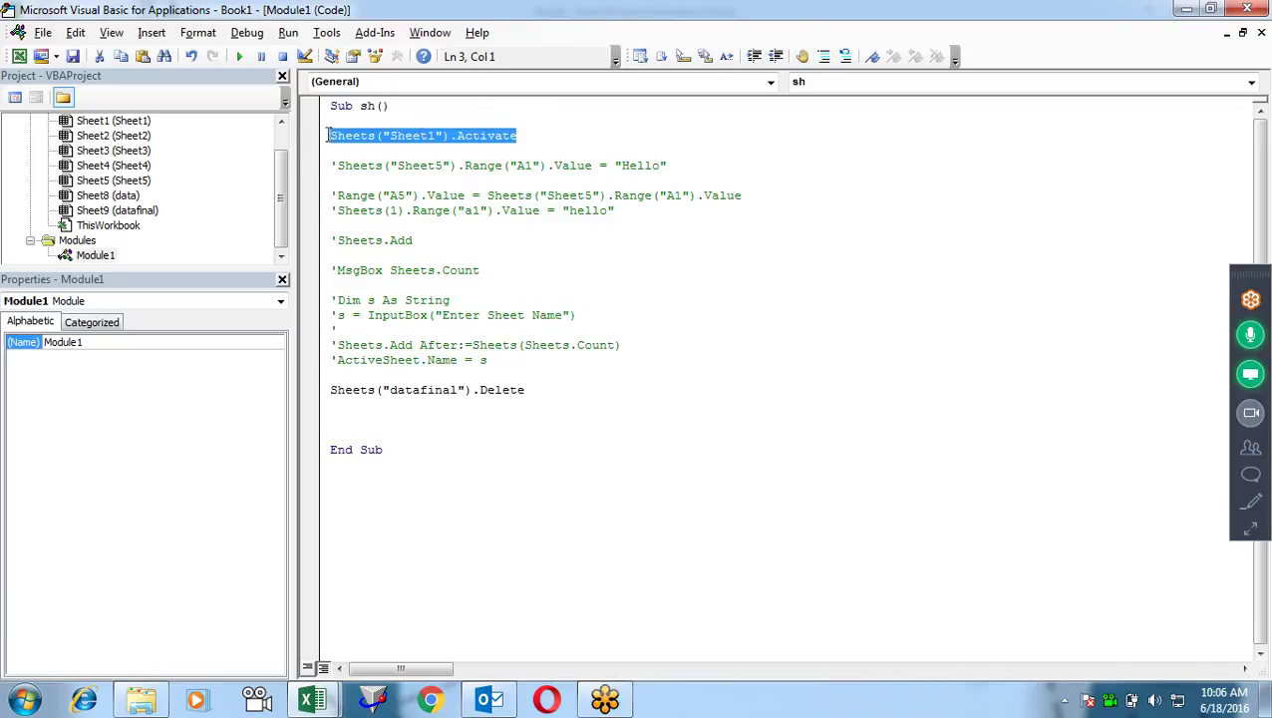
{"action": "left_click", "coordinate": [826, 58]}
{"action": "left_click", "coordinate": [539, 400]}
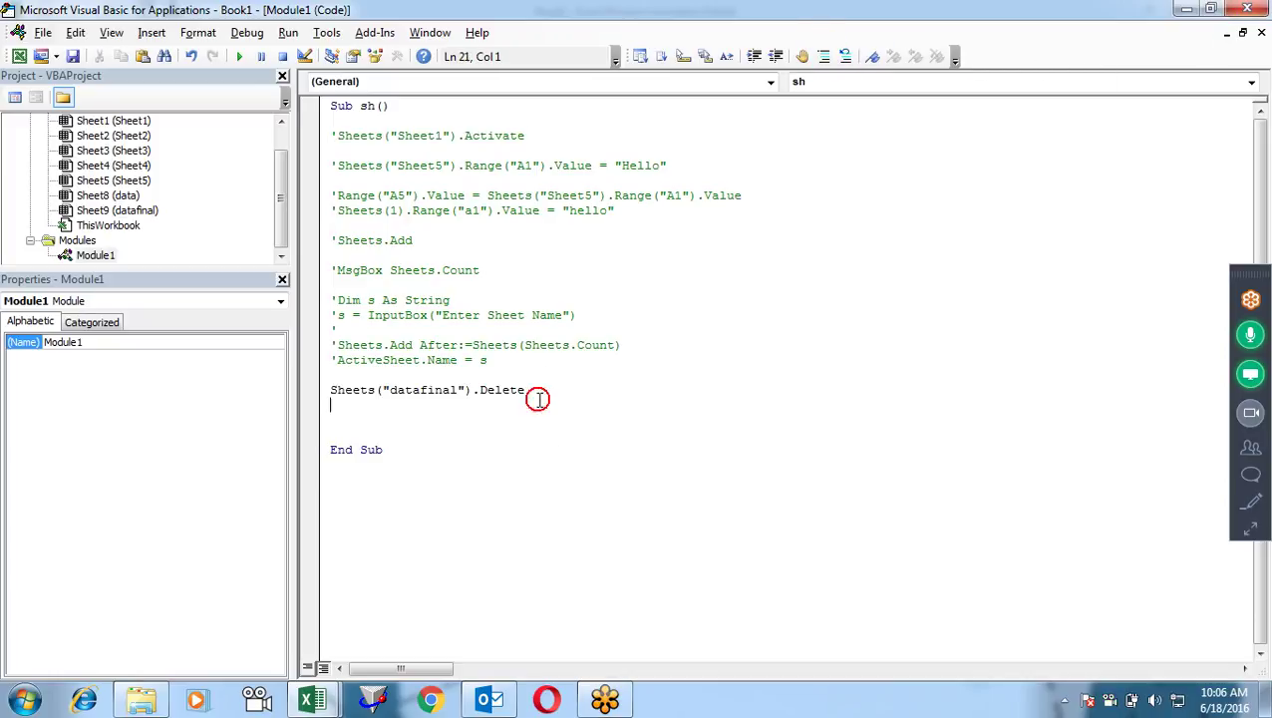
{"action": "key", "text": "alt+F11"}
{"action": "left_click", "coordinate": [80, 90]}
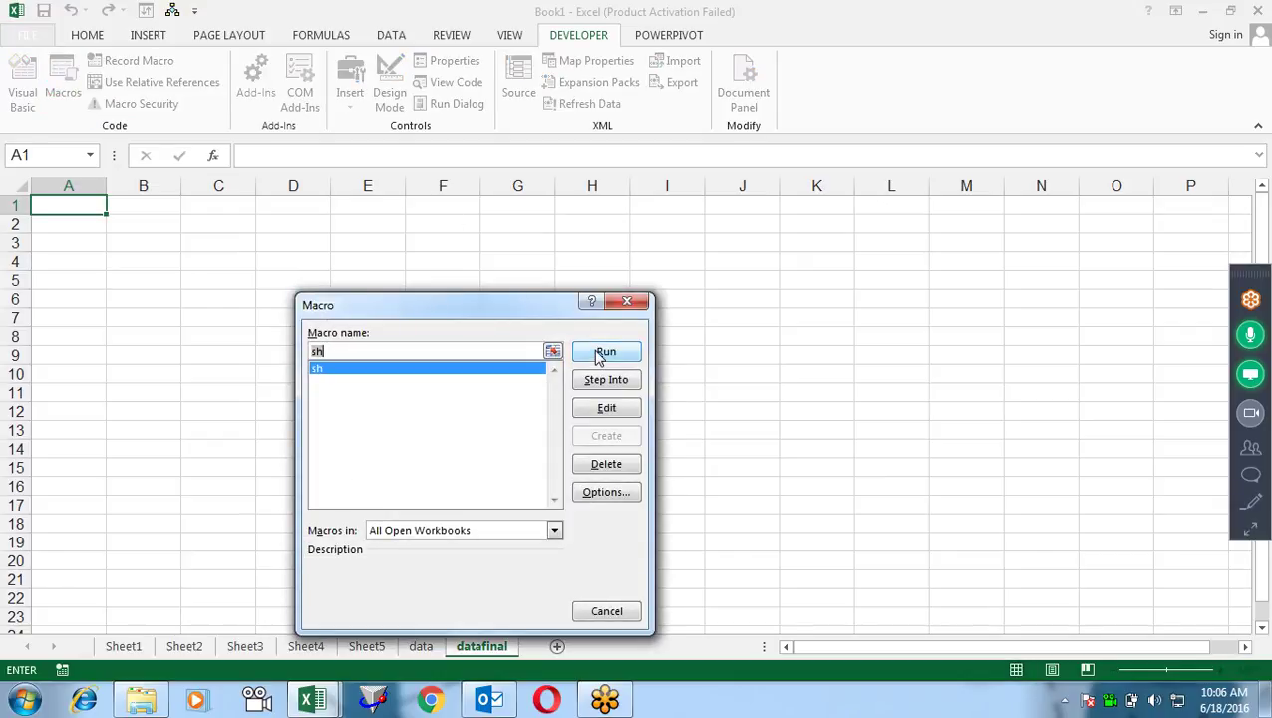
Step: Run sh, cancel the delete-sheet warning so datafinal stays, and return to the Delete line
{"action": "left_click", "coordinate": [602, 354]}
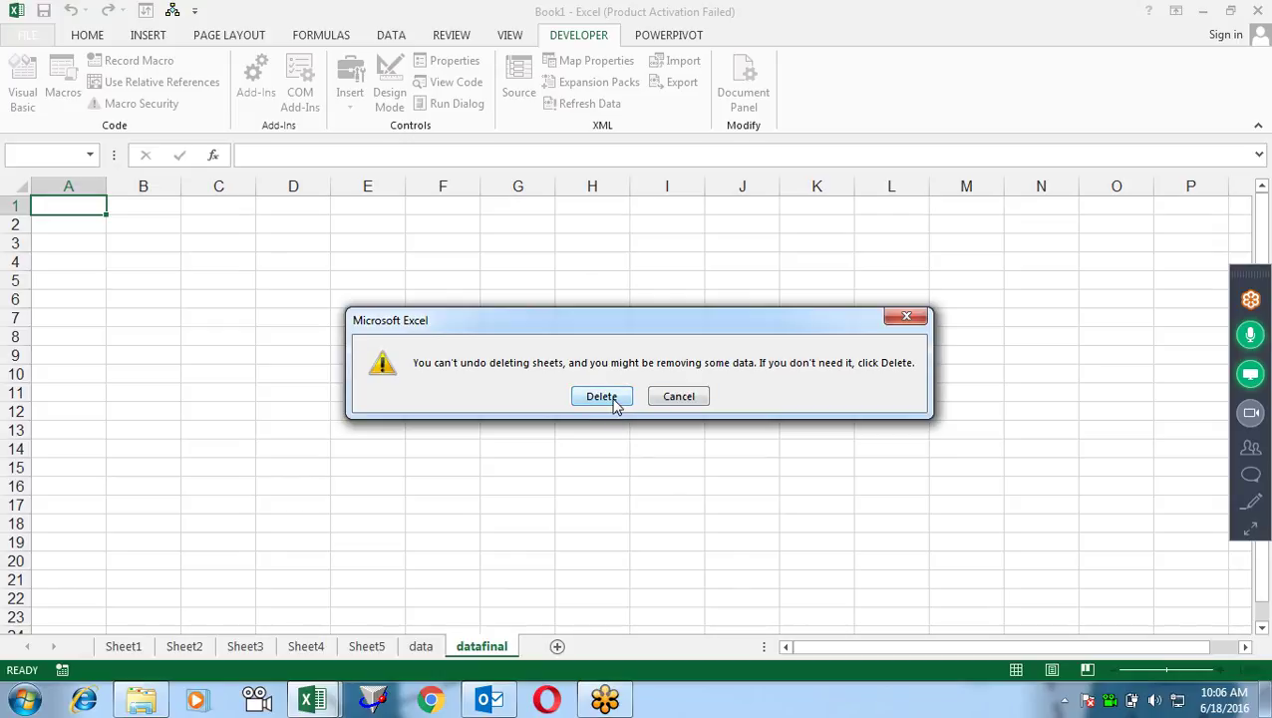
{"action": "left_click", "coordinate": [679, 396]}
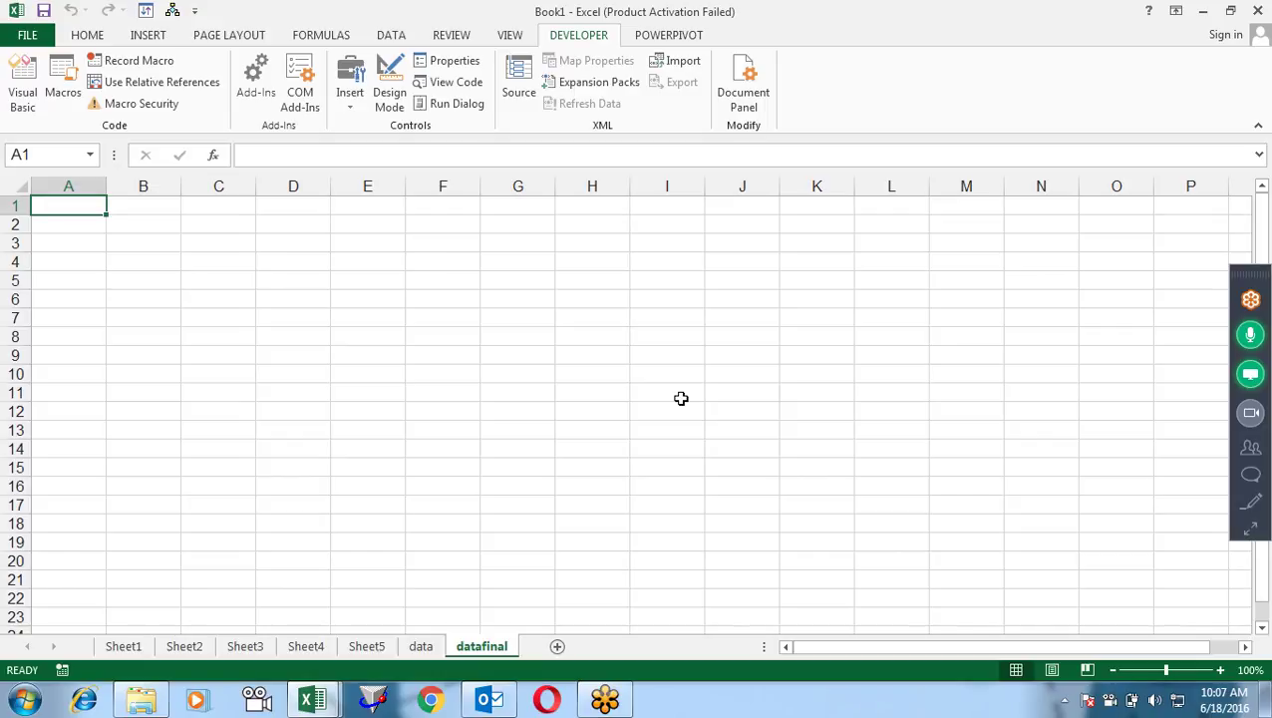
{"action": "key", "text": "alt+F11"}
{"action": "key", "text": "Up"}
Step: Insert Application.DisplayAlerts = False above the datafinal Delete line
{"action": "key", "text": "Return"}
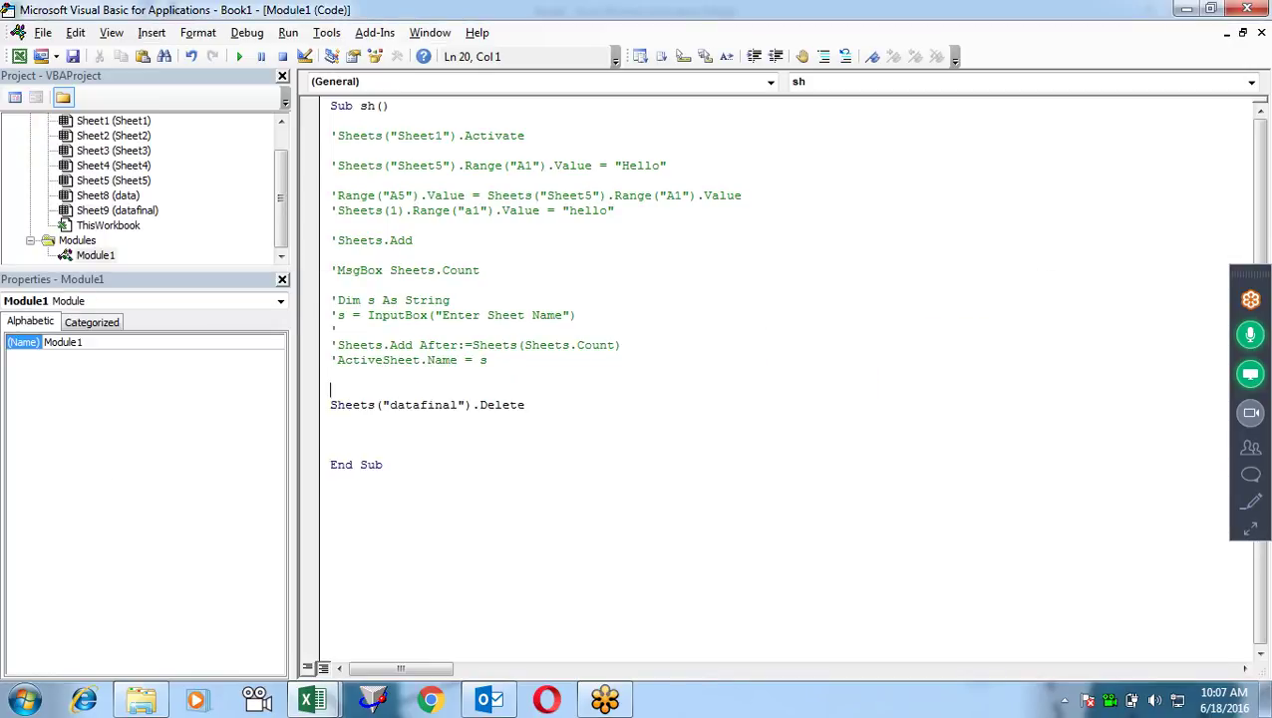
{"action": "key", "text": "Return"}
{"action": "key", "text": "Up"}
{"action": "key", "text": "Up"}
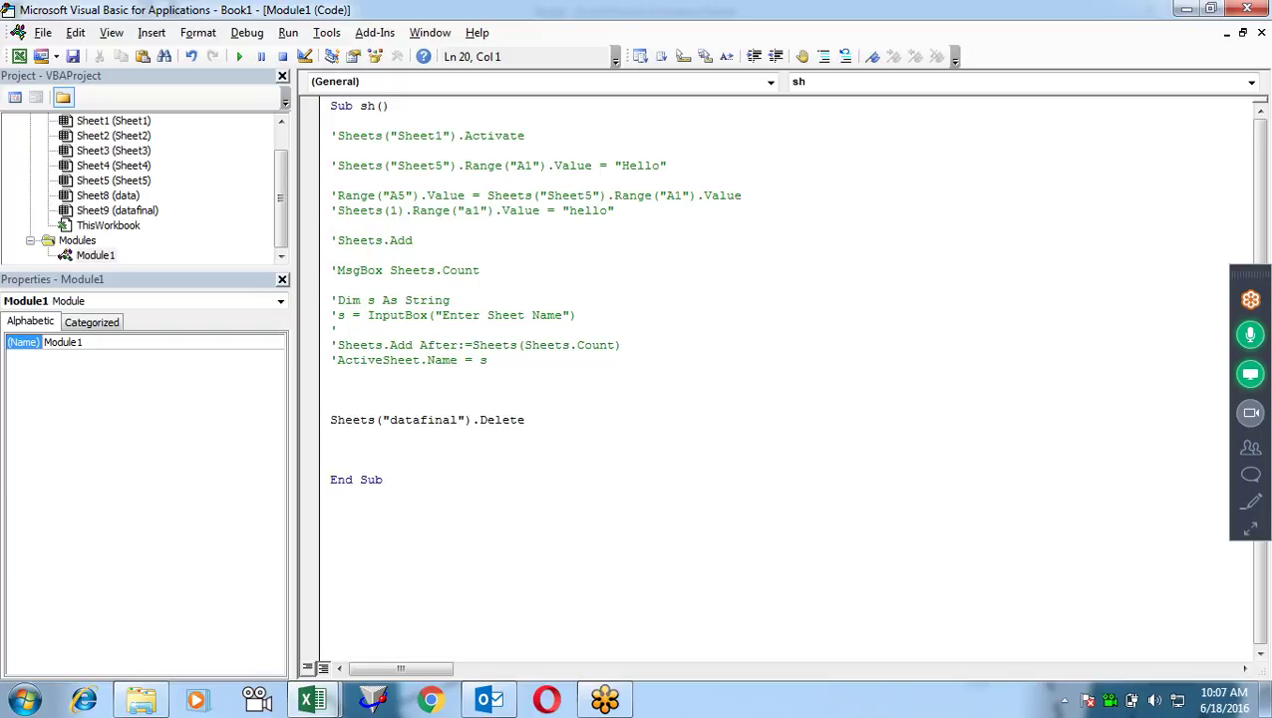
{"action": "type", "text": "appplication."}
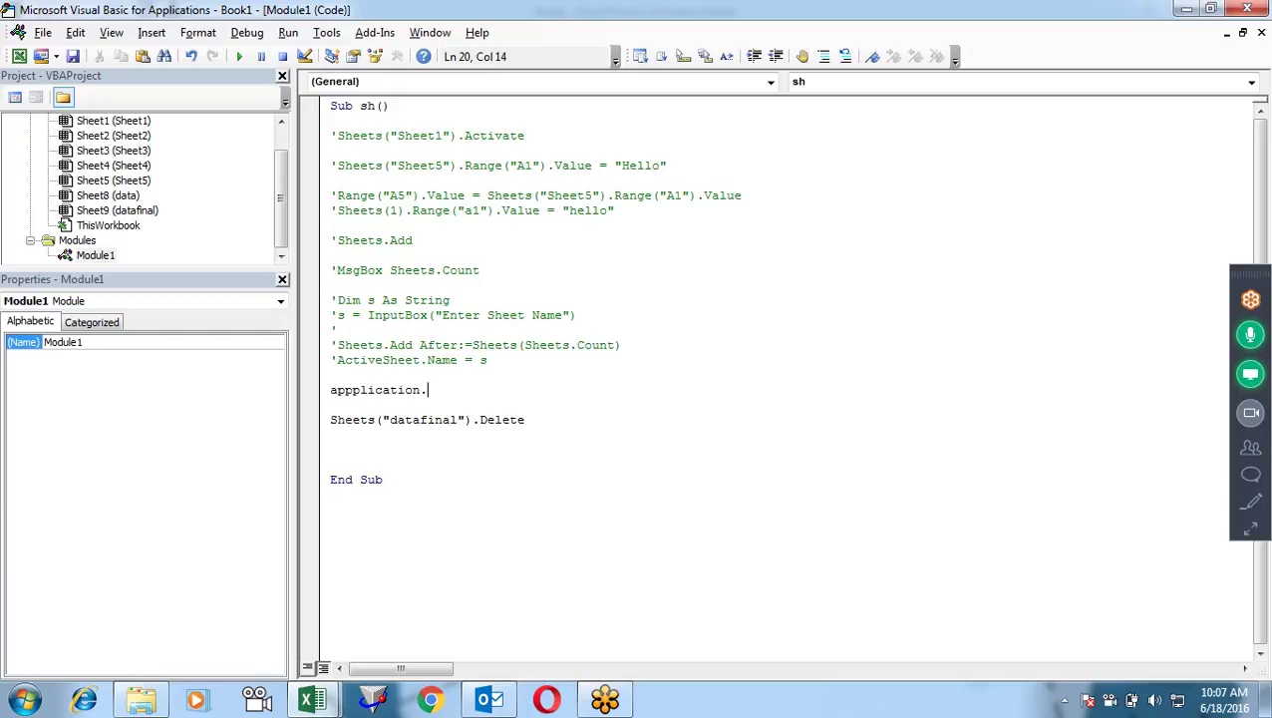
{"action": "key", "text": "BackSpace"}
{"action": "key", "text": "BackSpace"}
{"action": "key", "text": "BackSpace"}
{"action": "key", "text": "BackSpace"}
{"action": "key", "text": "BackSpace"}
{"action": "key", "text": "BackSpace"}
{"action": "key", "text": "BackSpace"}
{"action": "type", "text": "lication.dis"}
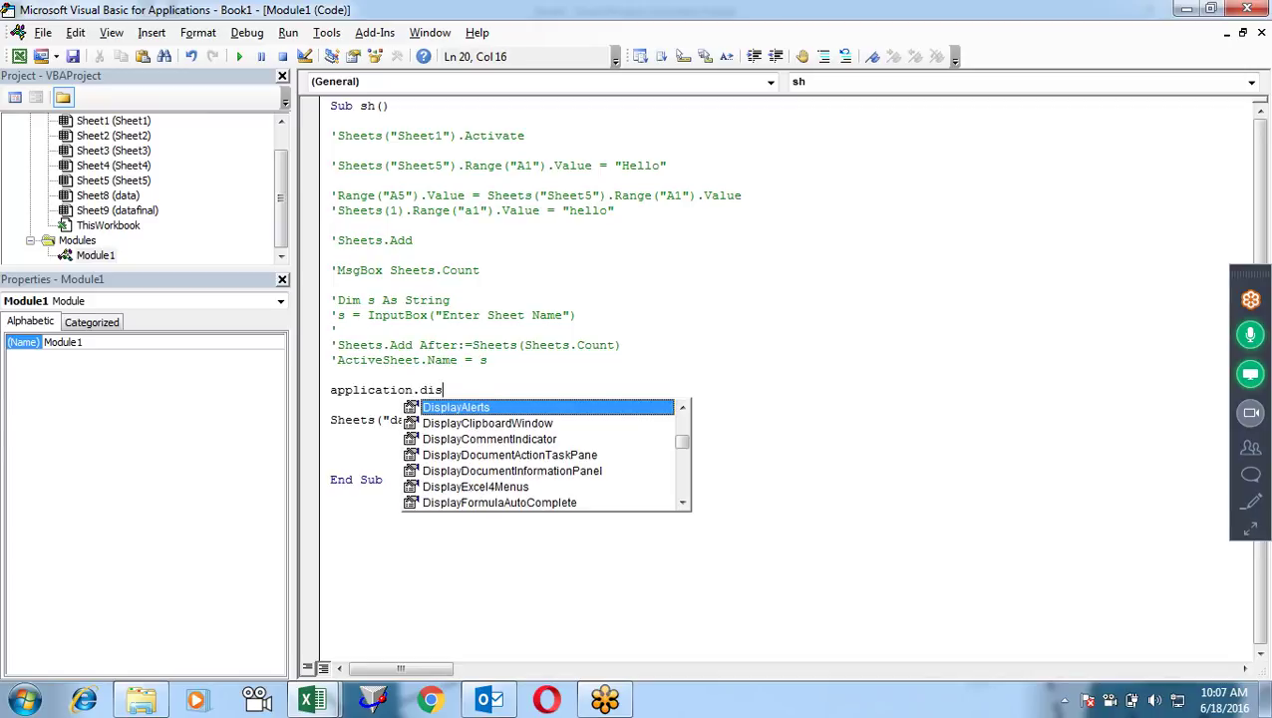
{"action": "key", "text": "Tab"}
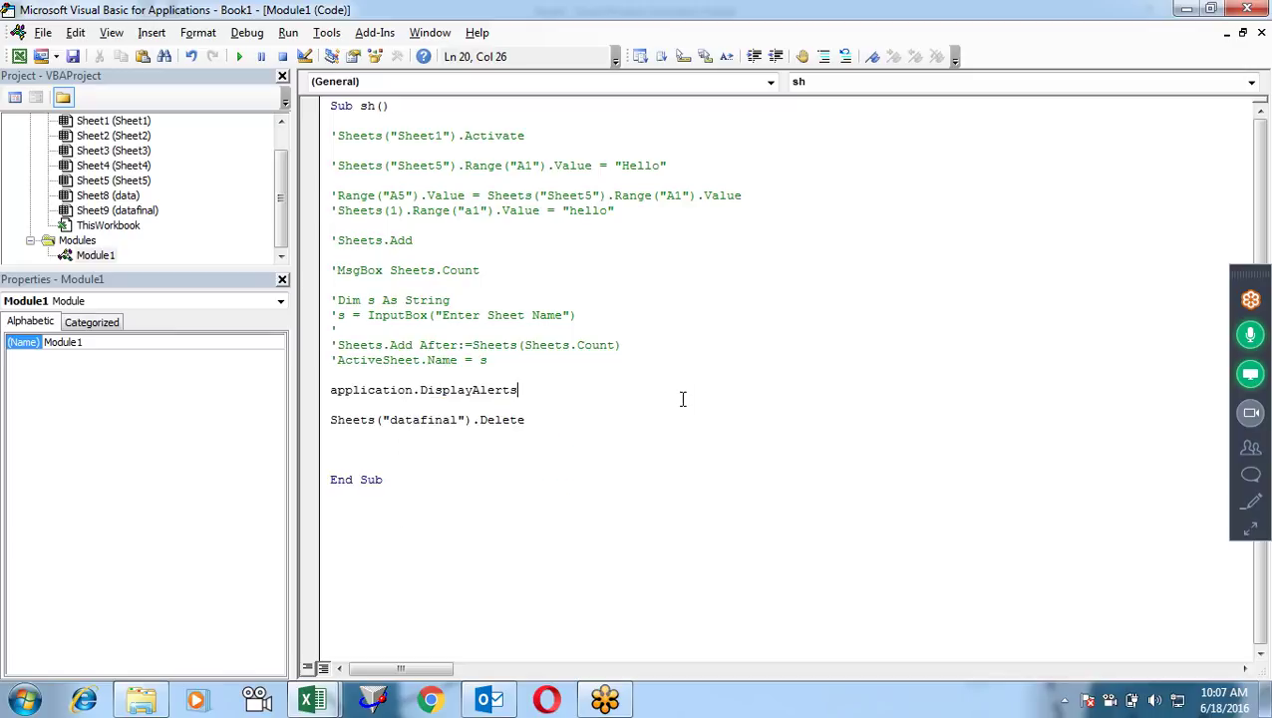
{"action": "type", "text": "="}
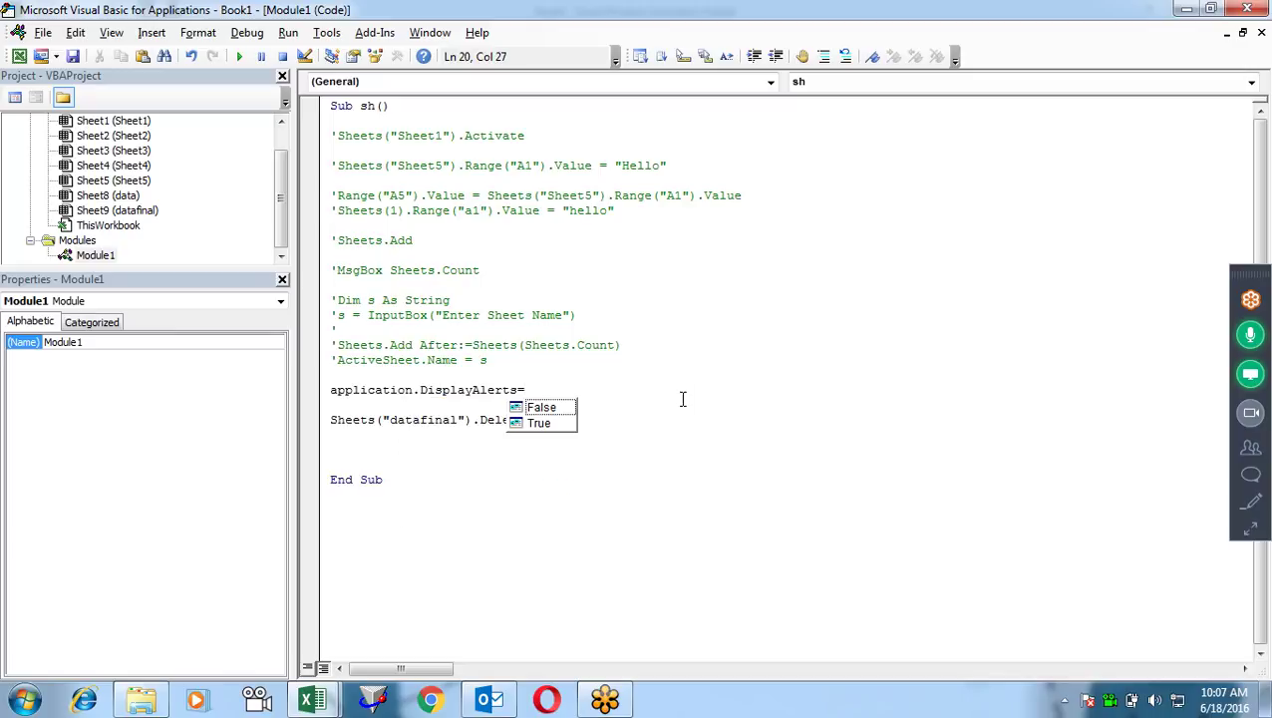
{"action": "key", "text": "Tab"}
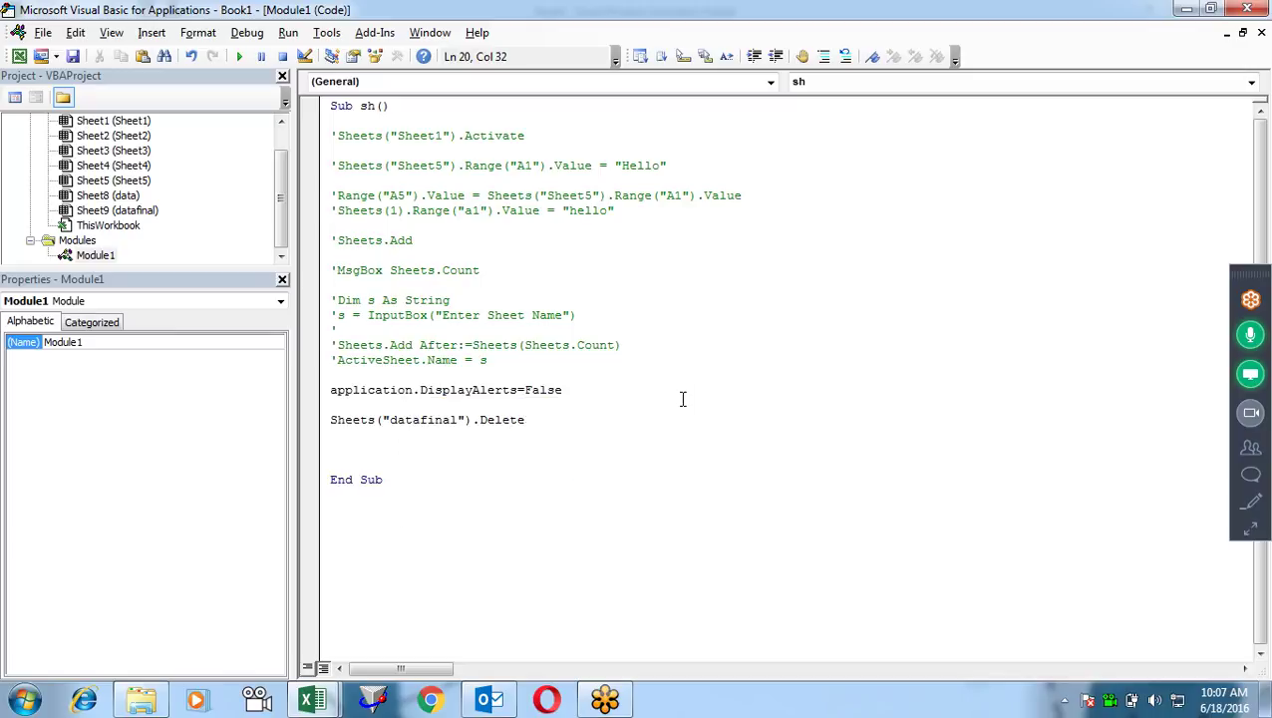
{"action": "key", "text": "Down"}
{"action": "key", "text": "Down"}
{"action": "key", "text": "Down"}
Step: Add Application.DisplayAlerts = True after the Delete line and switch to Excel
{"action": "type", "text": "application.dis"}
{"action": "key", "text": "Tab"}
{"action": "type", "text": "=tr"}
{"action": "key", "text": "Tab"}
{"action": "key", "text": "Return"}
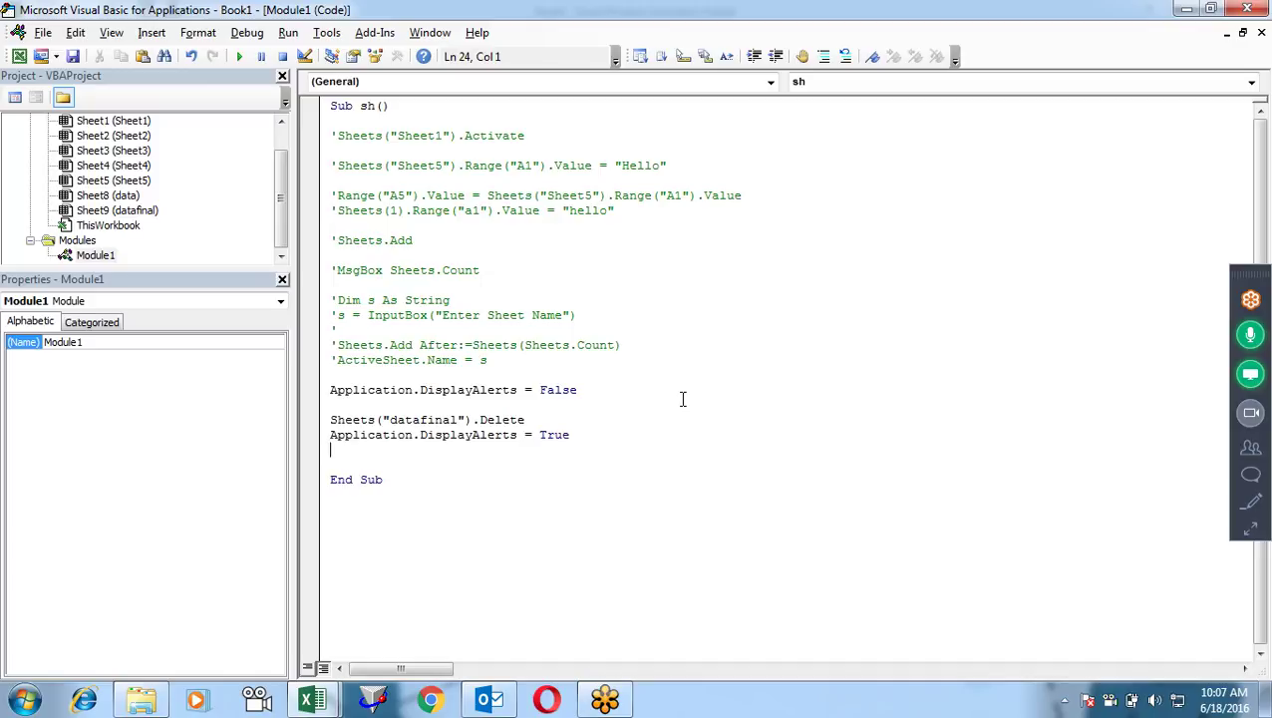
{"action": "key", "text": "alt+F11"}
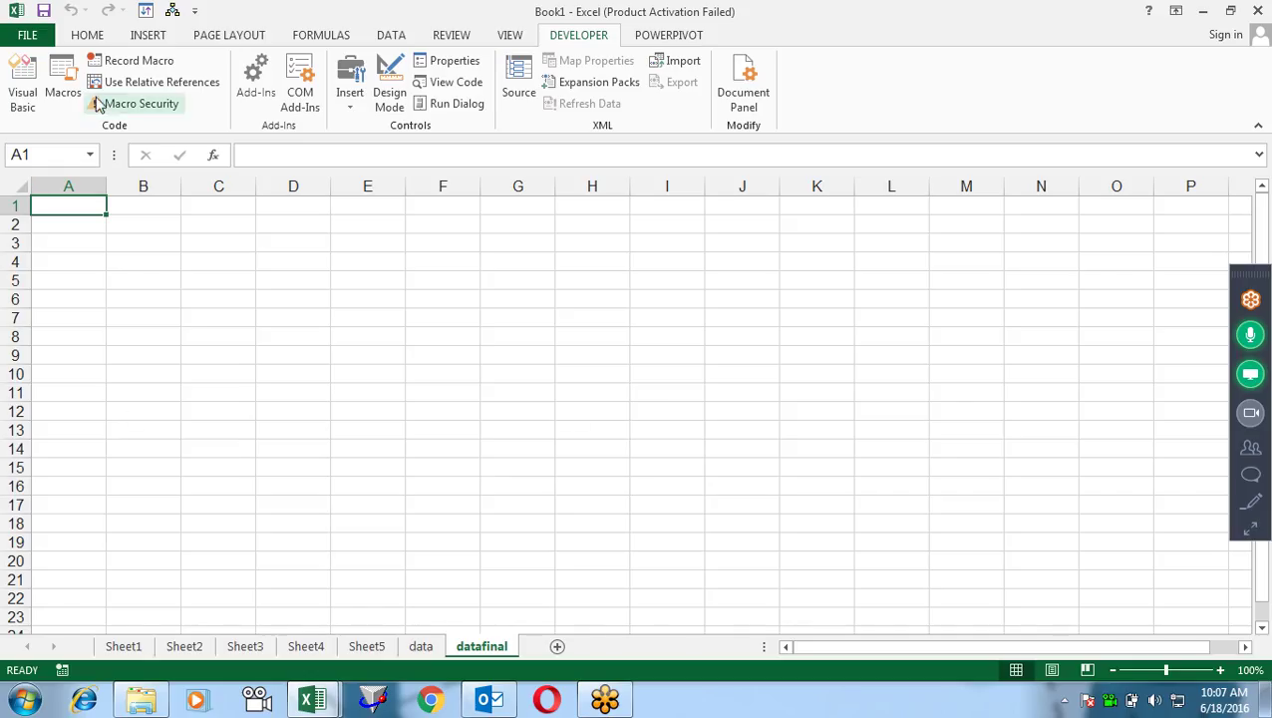
Step: Run sh from the Macros list to delete datafinal without a warning, then return to the code
{"action": "left_click", "coordinate": [72, 92]}
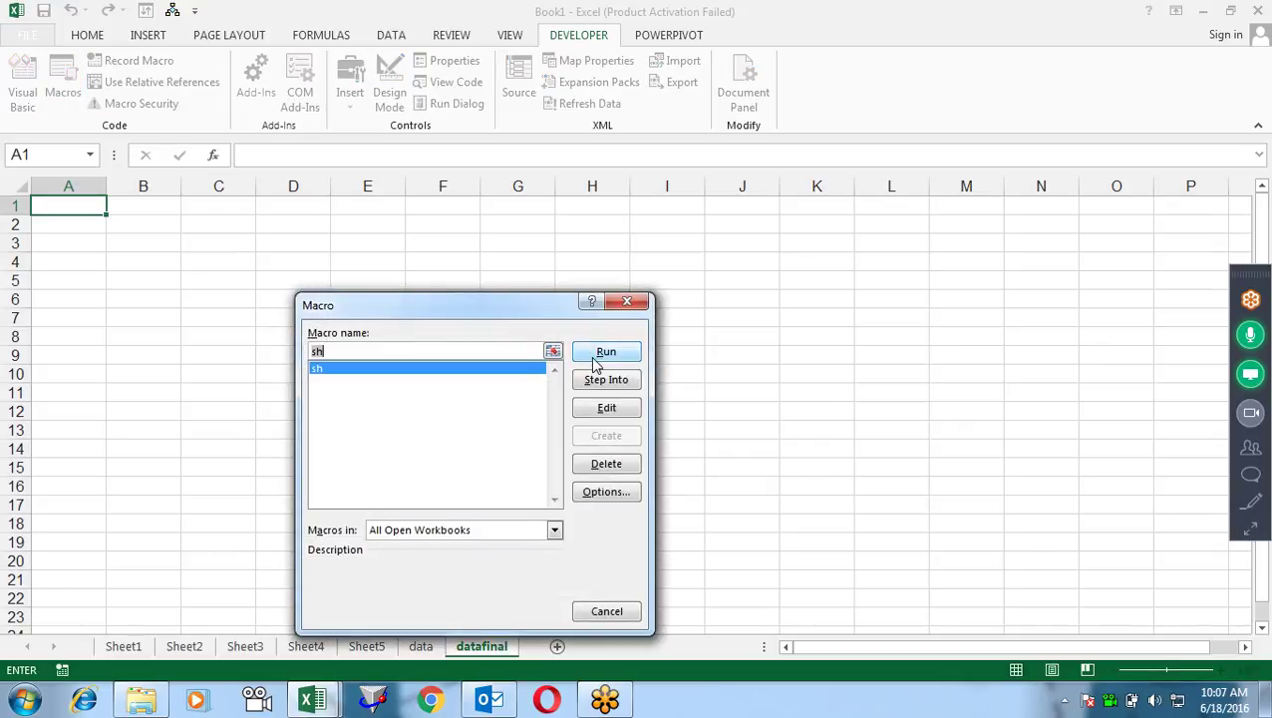
{"action": "left_click", "coordinate": [591, 357]}
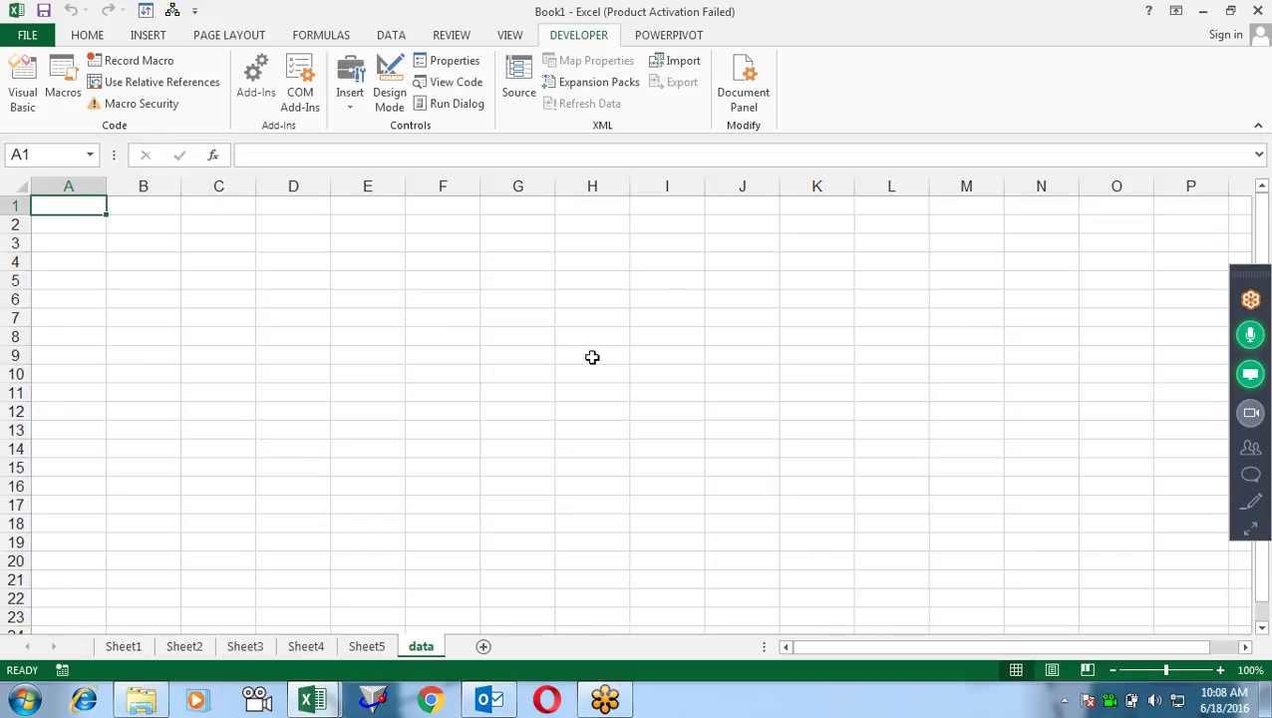
{"action": "key", "text": "alt+F11"}
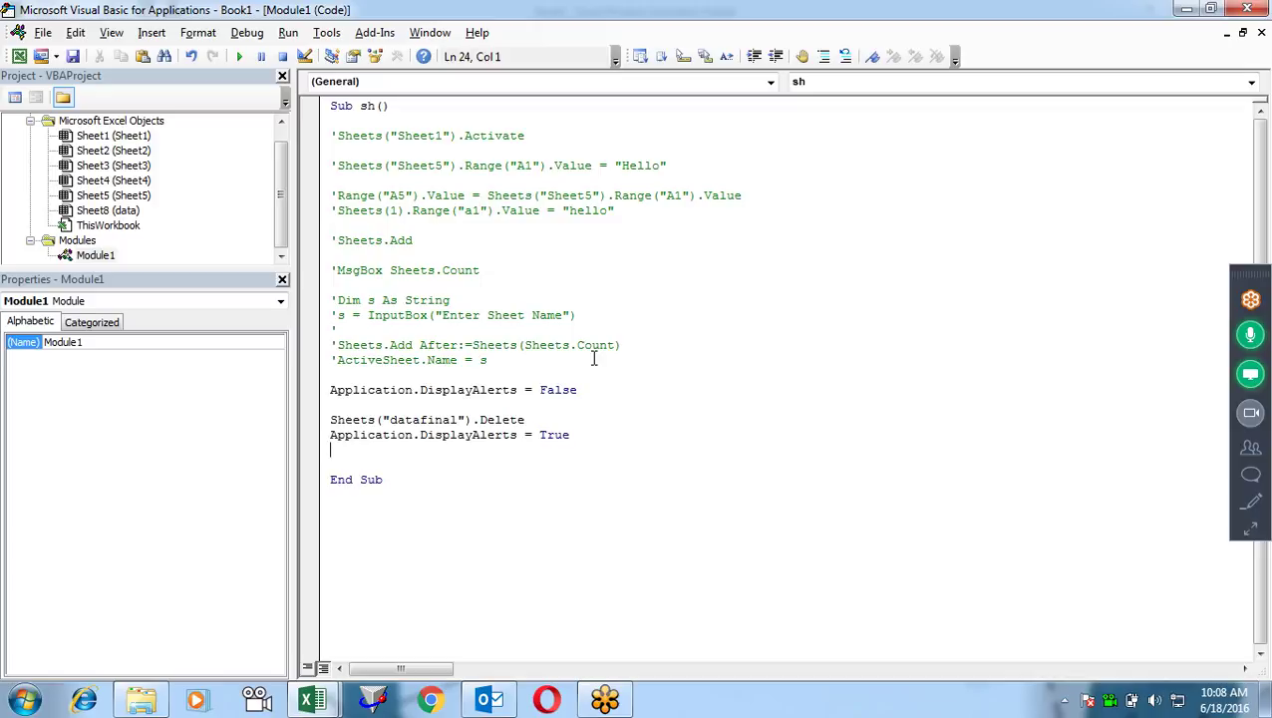
Step: Add an ActiveSheet.Protect line before End Sub in the sh macro
{"action": "type", "text": "Sh"}
{"action": "key", "text": "BackSpace"}
{"action": "key", "text": "BackSpace"}
{"action": "type", "text": "Activesheet"}
{"action": "type", "text": ".protect"}
{"action": "key", "text": "Return"}
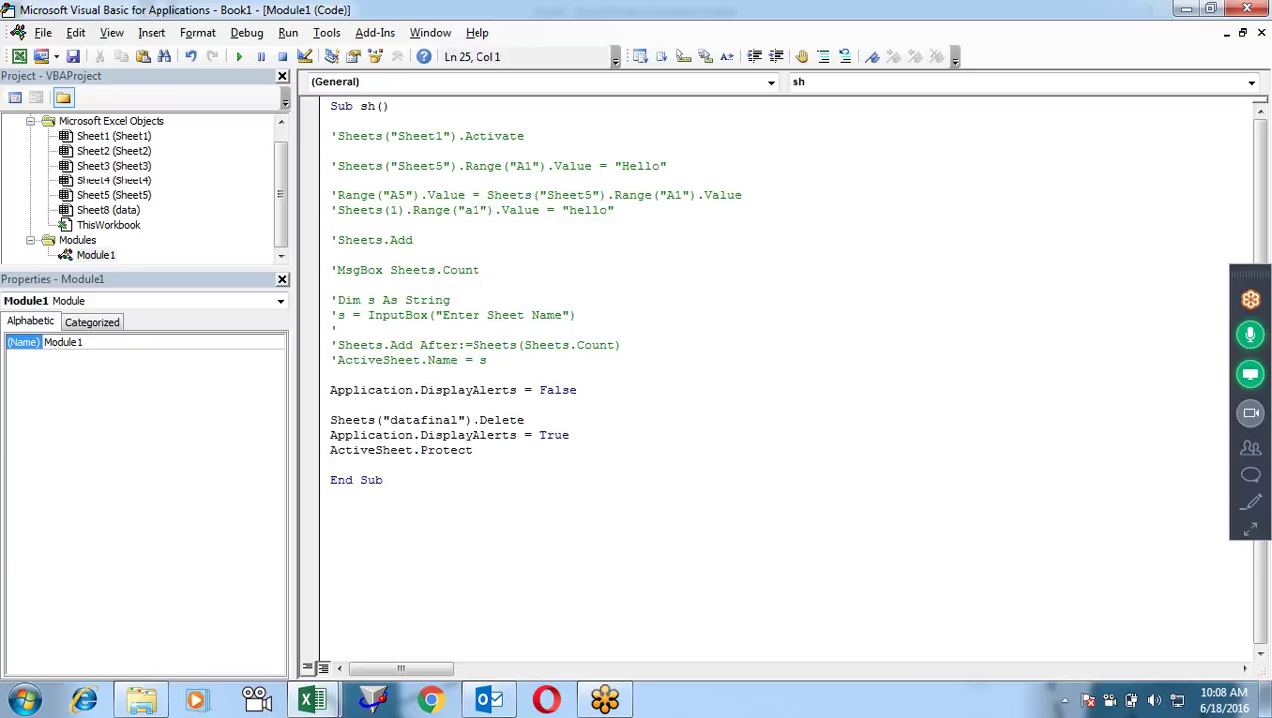
{"action": "type", "text": "Sheets"}
{"action": "key", "text": "BackSpace"}
{"action": "type", "text": "("}
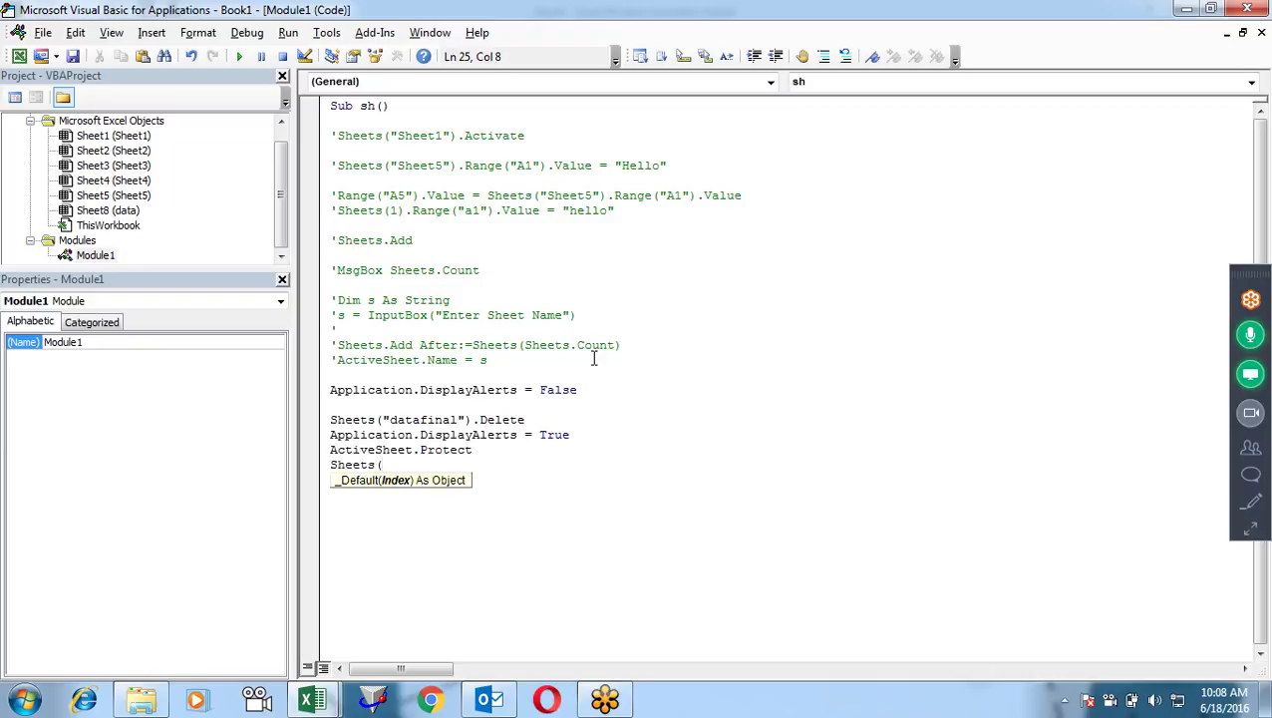
{"action": "type", "text": "\""}
{"action": "key", "text": "BackSpace"}
{"action": "key", "text": "BackSpace"}
{"action": "key", "text": "BackSpace"}
{"action": "key", "text": "BackSpace"}
{"action": "key", "text": "BackSpace"}
{"action": "key", "text": "BackSpace"}
{"action": "key", "text": "BackSpace"}
{"action": "key", "text": "BackSpace"}
Step: Comment out the DisplayAlerts and datafinal deletion lines, then switch to Excel
{"action": "key", "text": "alt+F11"}
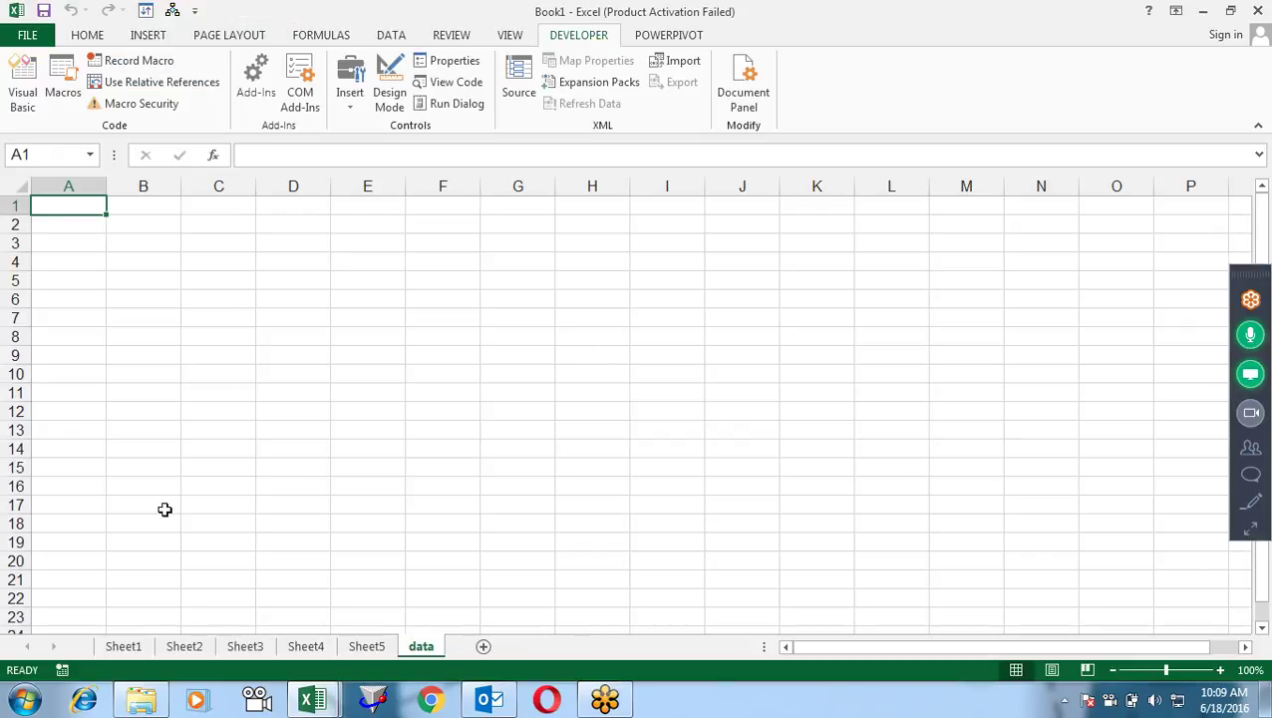
{"action": "left_click", "coordinate": [62, 84]}
{"action": "key", "text": "Escape"}
{"action": "key", "text": "alt+F11"}
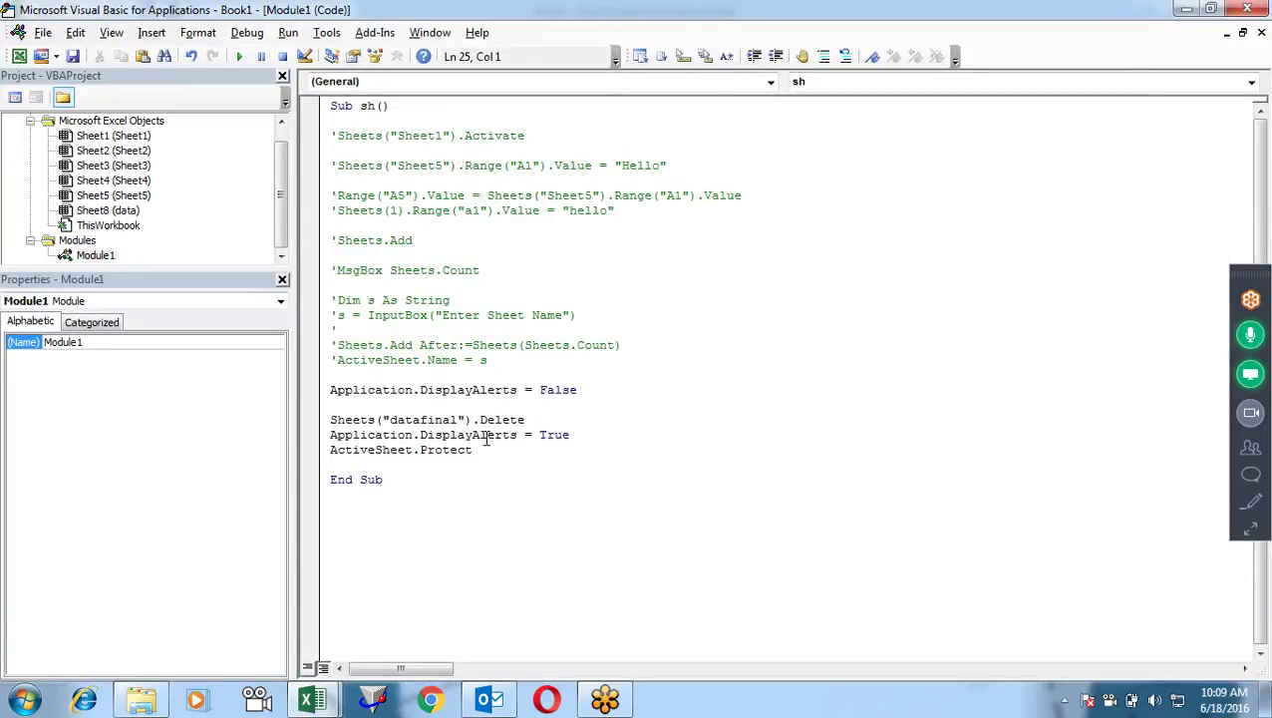
{"action": "left_click_drag", "start_coordinate": [589, 436], "coordinate": [332, 390]}
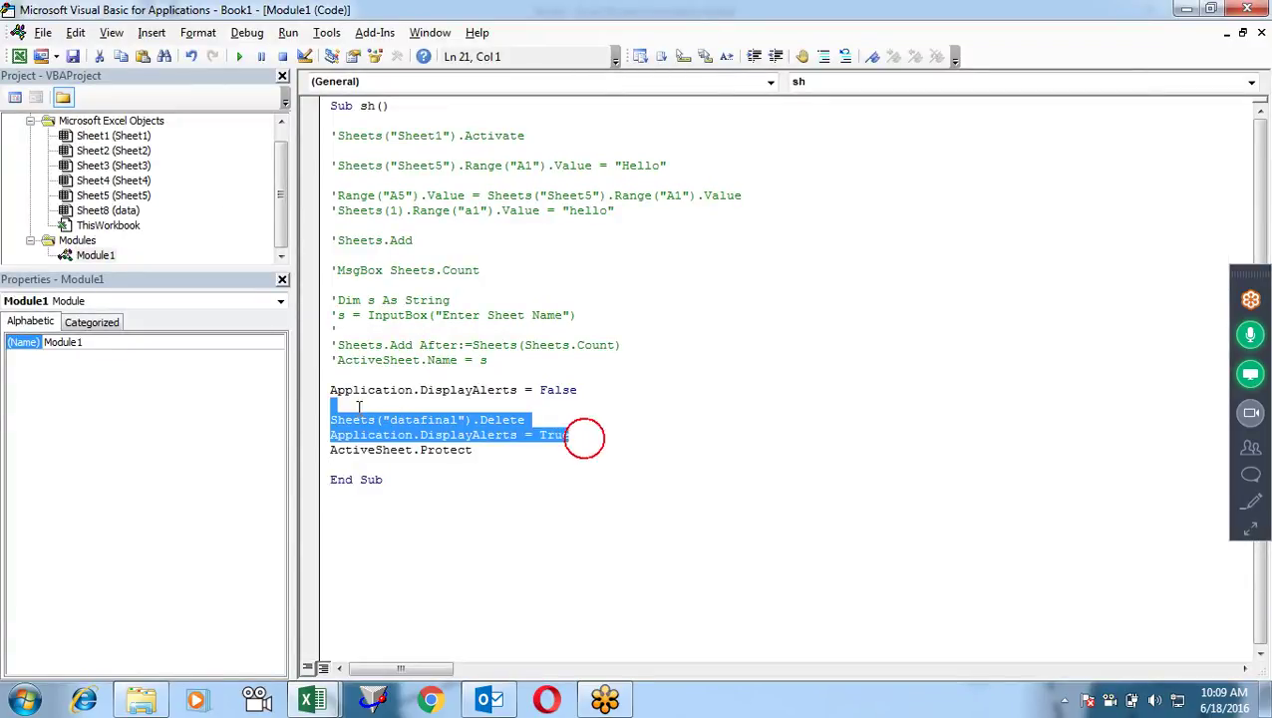
{"action": "left_click", "coordinate": [825, 59]}
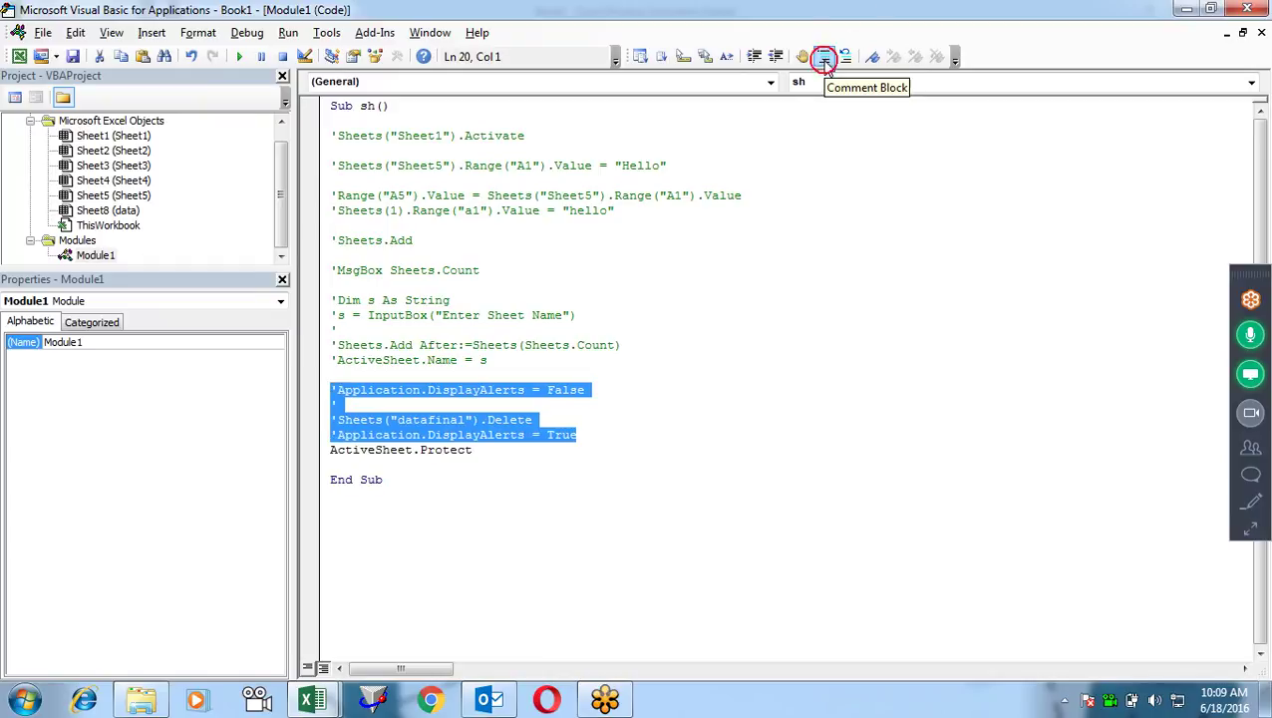
{"action": "left_click", "coordinate": [556, 467]}
{"action": "key", "text": "alt+F11"}
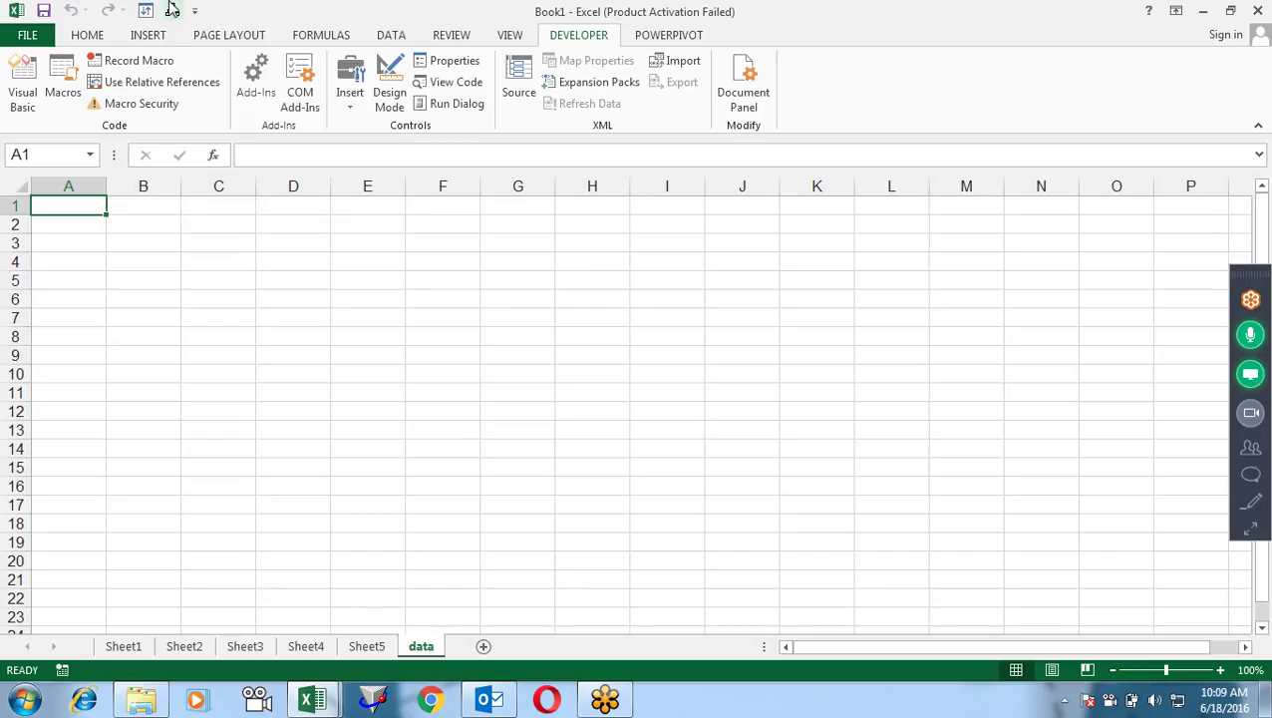
Step: Run sh to protect the data sheet, confirm editing F13 is refused, and return to the code
{"action": "left_click", "coordinate": [62, 82]}
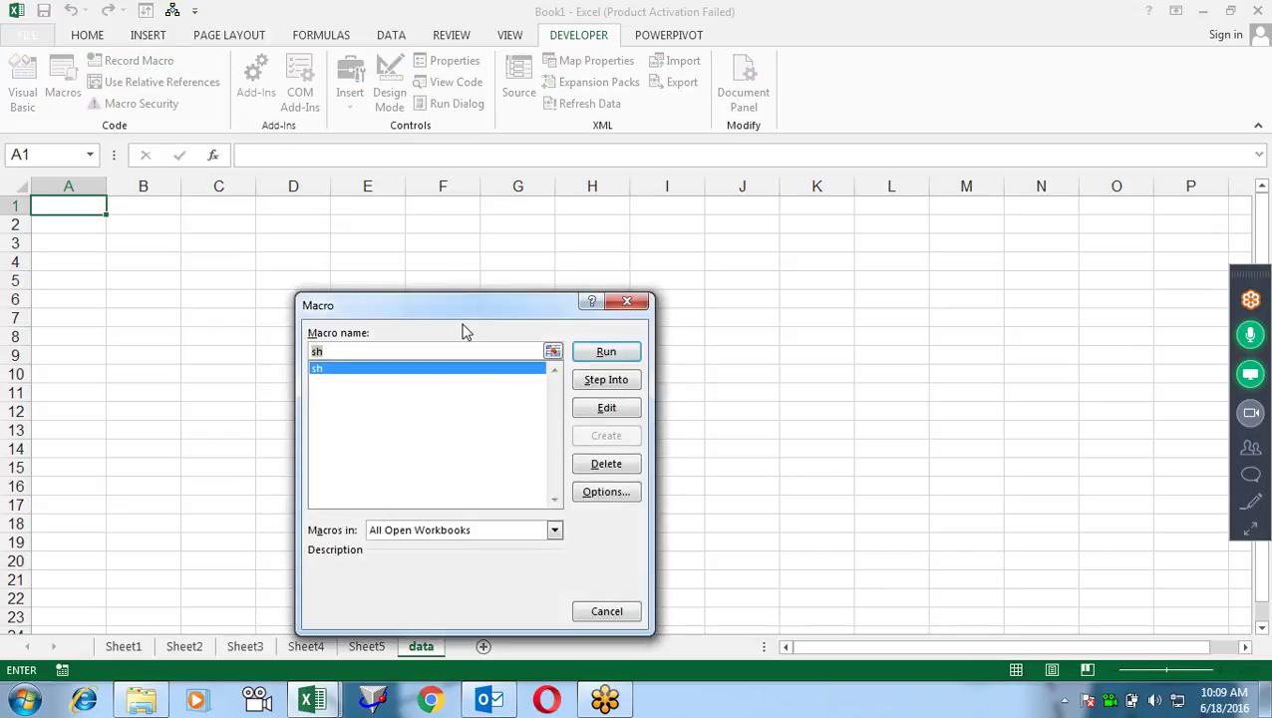
{"action": "left_click", "coordinate": [609, 357]}
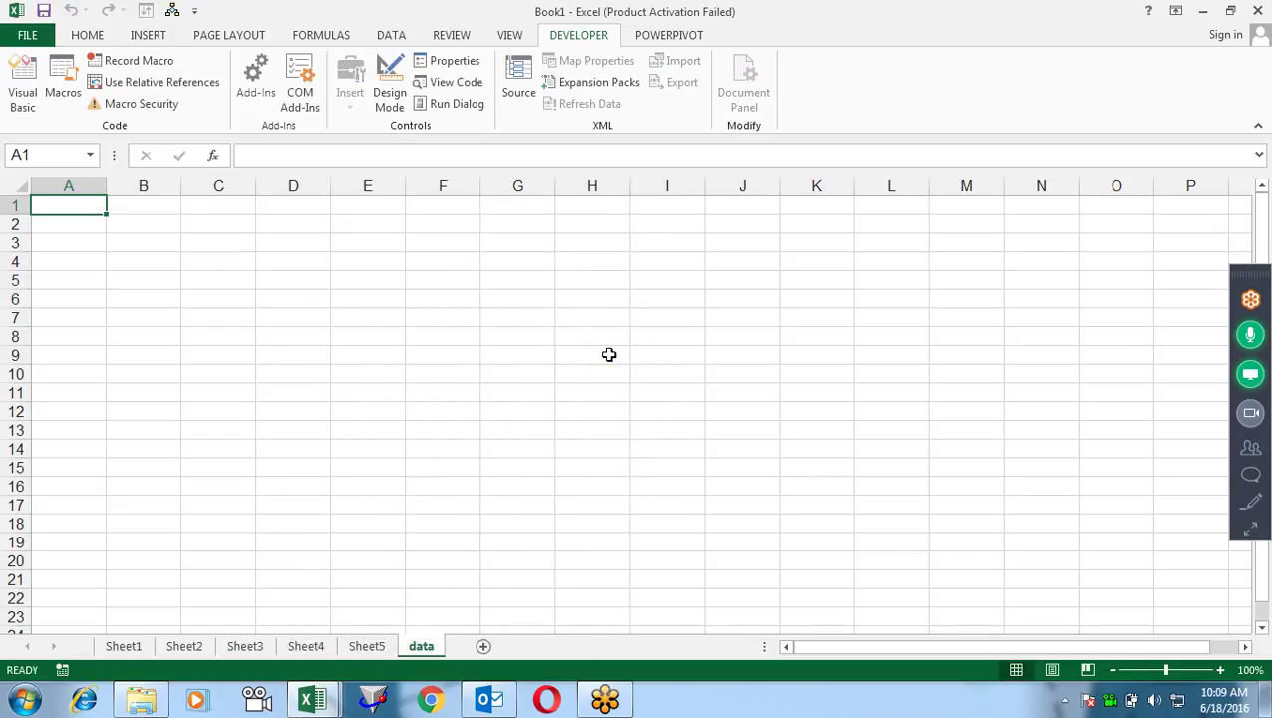
{"action": "double_click", "coordinate": [430, 432]}
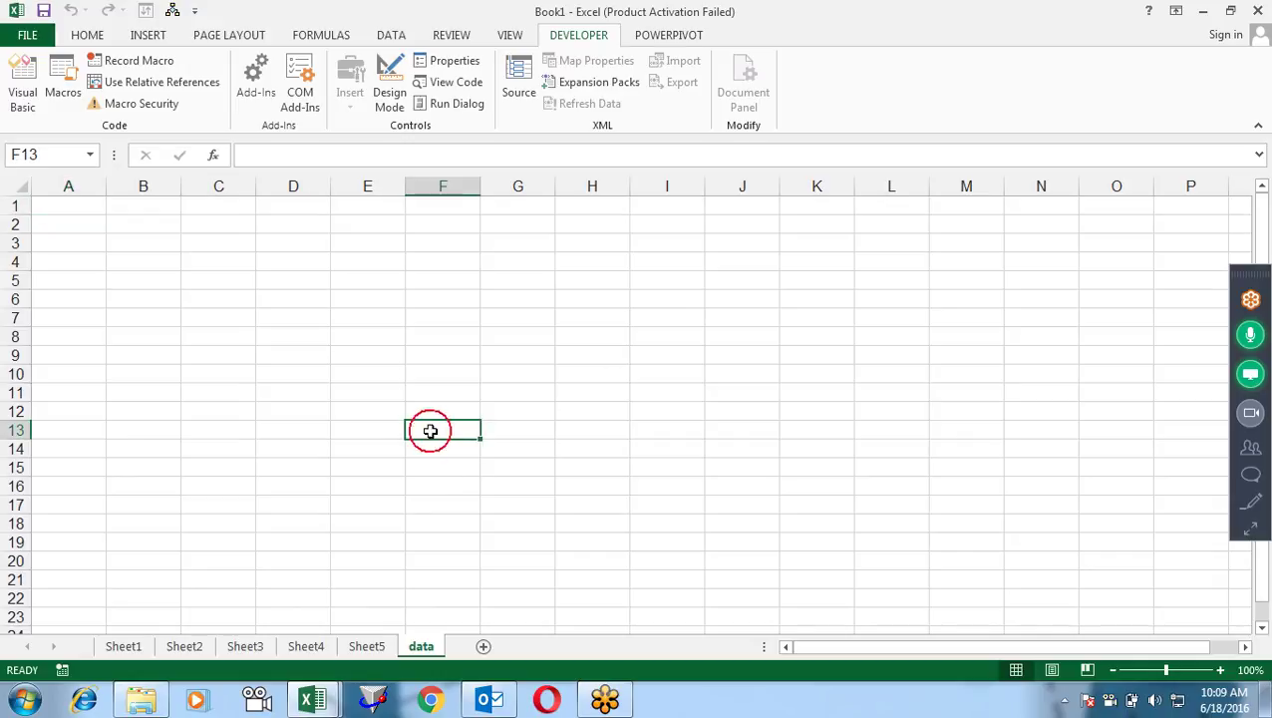
{"action": "key", "text": "Return"}
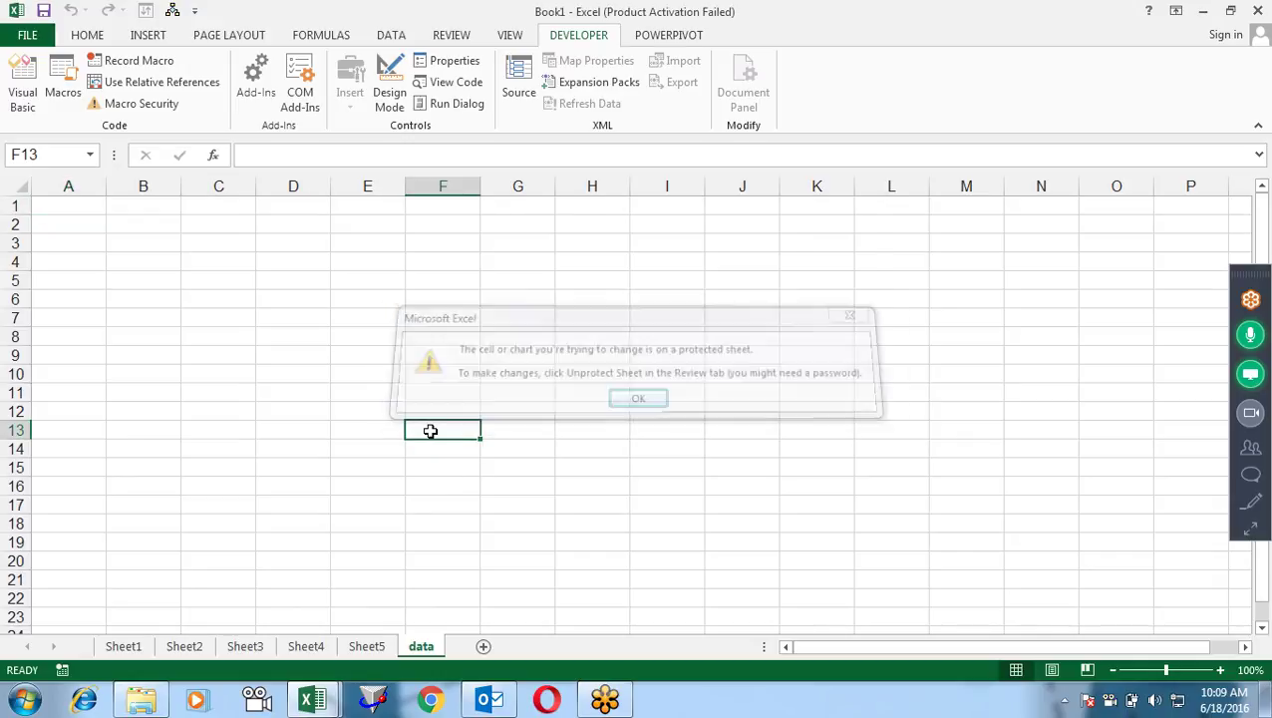
{"action": "key", "text": "alt+Tab"}
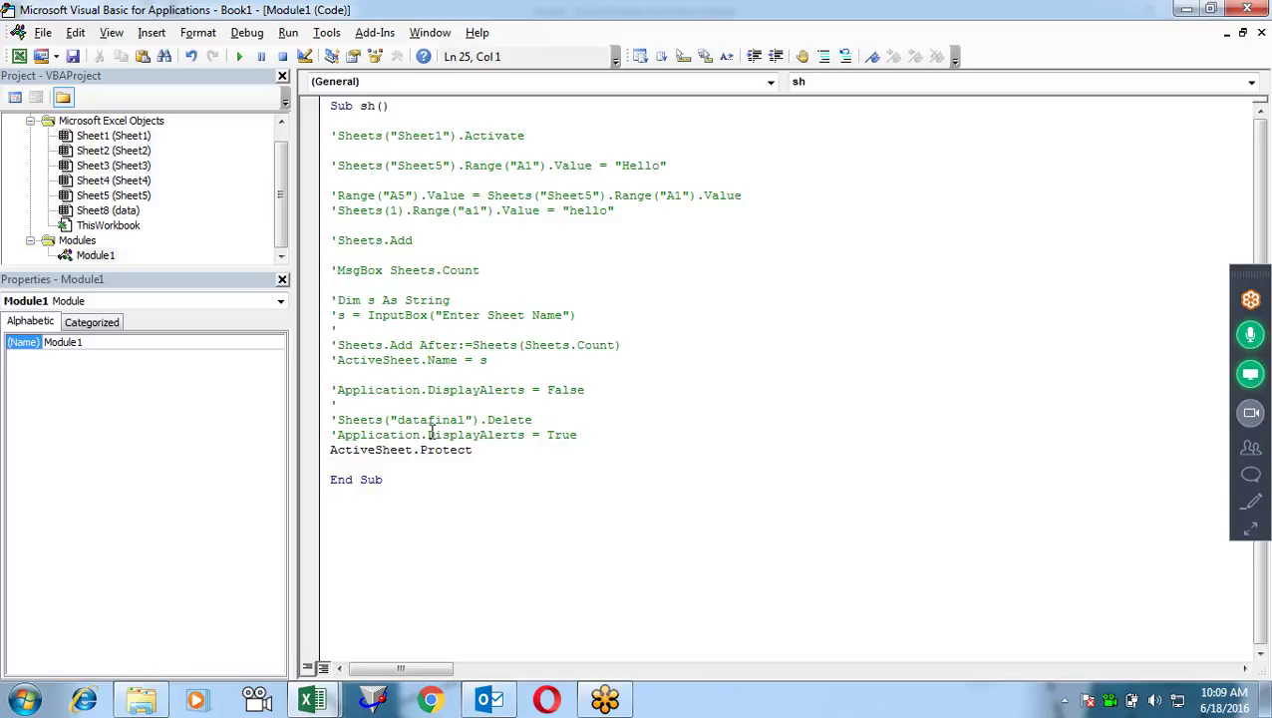
Step: Add an ActiveSheet.Unprotect line below Protect and comment out the ActiveSheet.Protect line
{"action": "left_click", "coordinate": [477, 450]}
{"action": "left_click", "coordinate": [321, 454]}
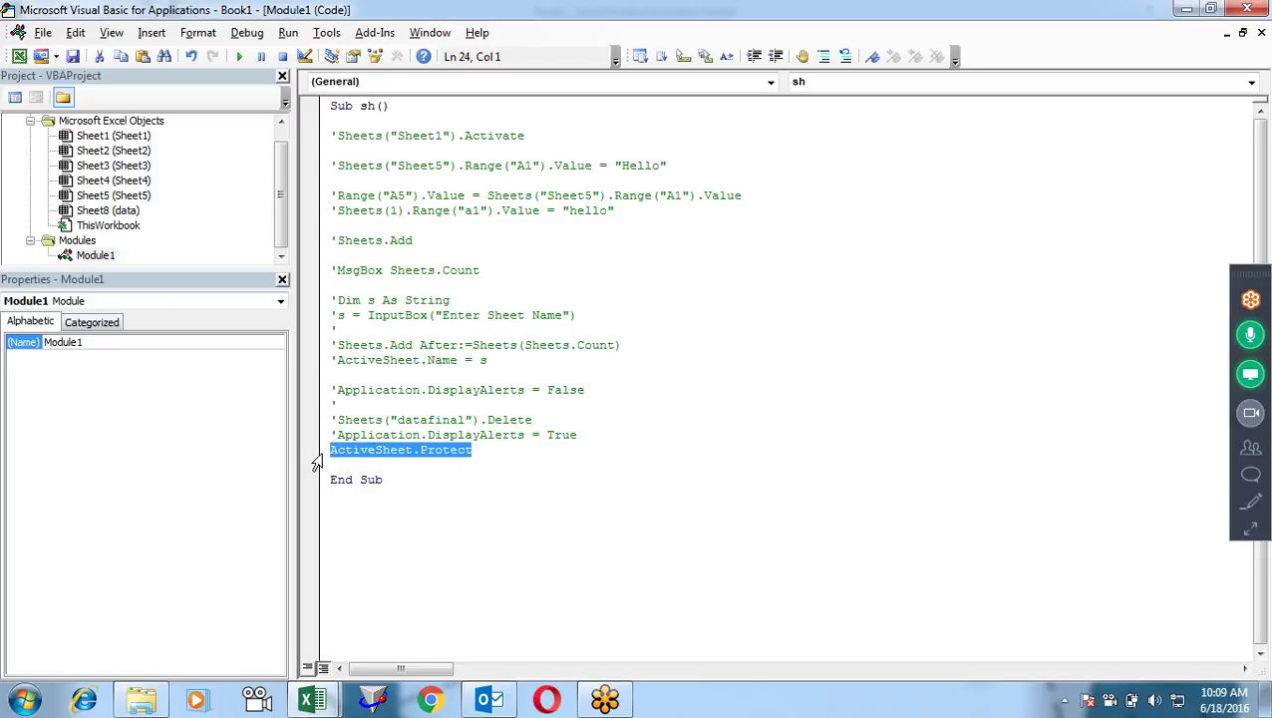
{"action": "left_click", "coordinate": [317, 464]}
{"action": "type", "text": "ActiveSheet.Protect"}
{"action": "key", "text": "Left"}
{"action": "key", "text": "Left"}
{"action": "key", "text": "Left"}
{"action": "key", "text": "Left"}
{"action": "key", "text": "Left"}
{"action": "key", "text": "Left"}
{"action": "type", "text": "Un"}
{"action": "key", "text": "Up"}
{"action": "key", "text": "Left"}
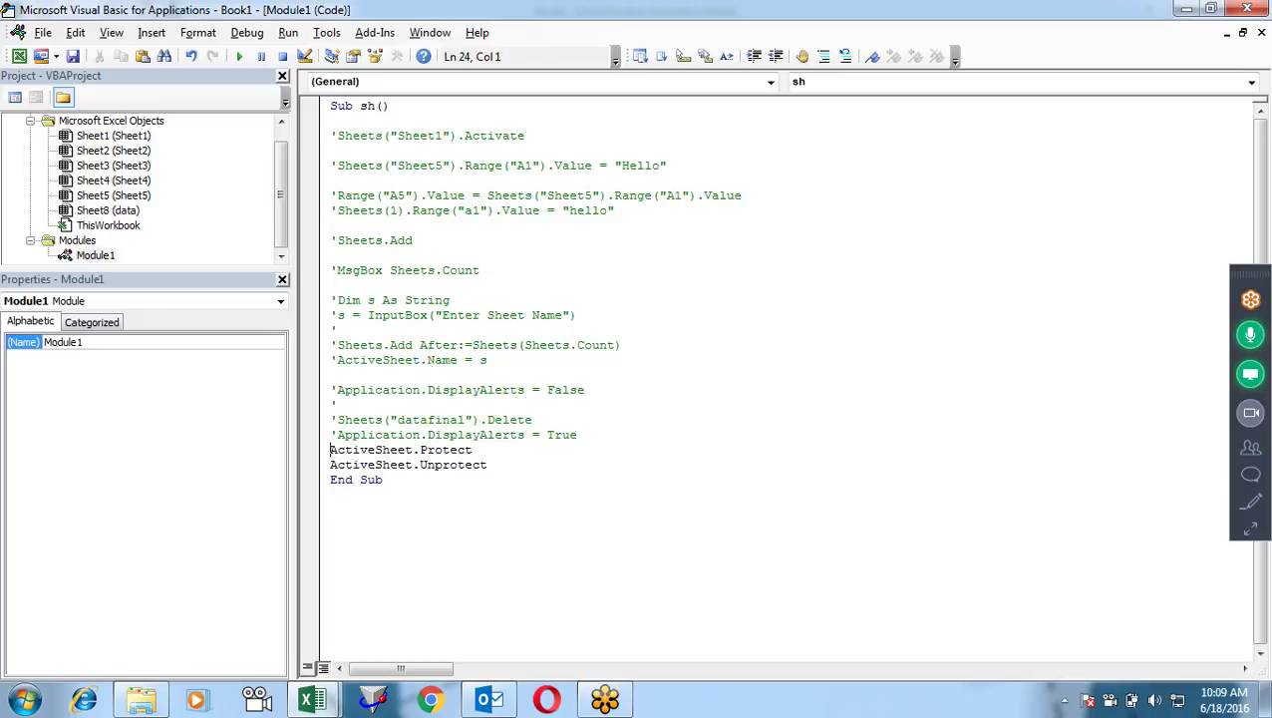
{"action": "type", "text": "'"}
{"action": "key", "text": "Down"}
Step: Switch to Excel and check that sh appears in the macro list
{"action": "key", "text": "alt+F11"}
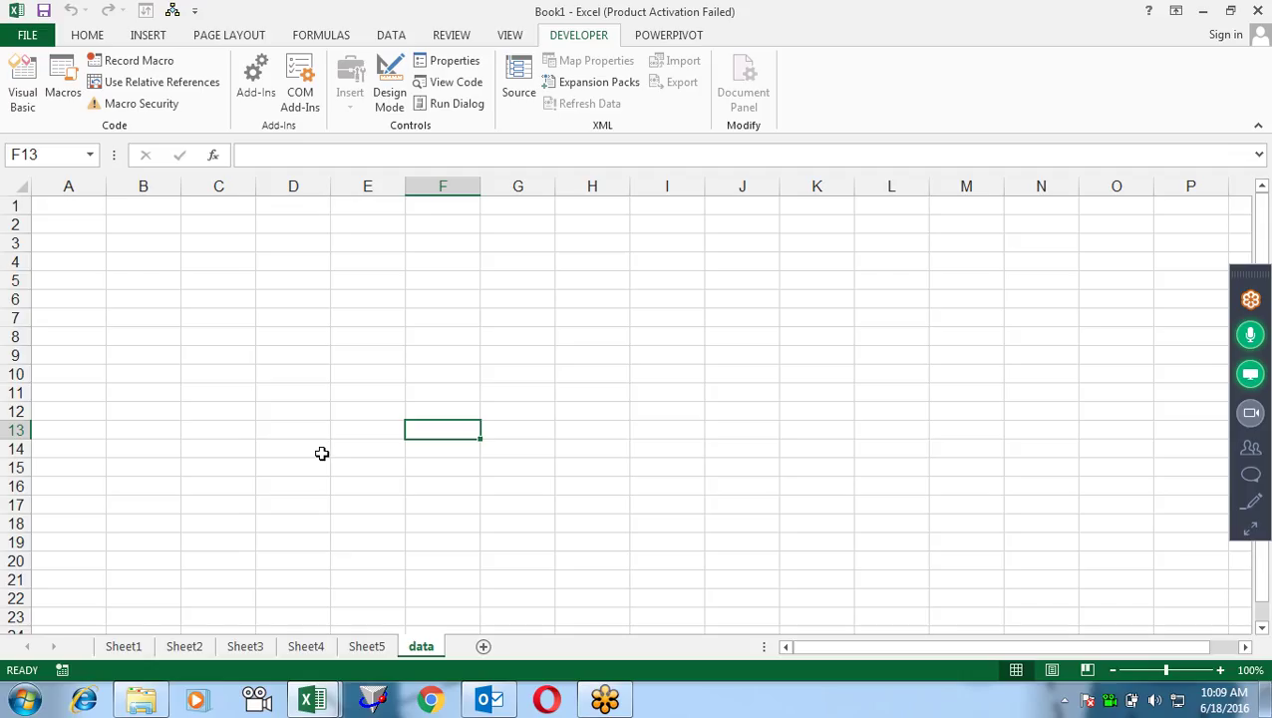
{"action": "left_click", "coordinate": [69, 84]}
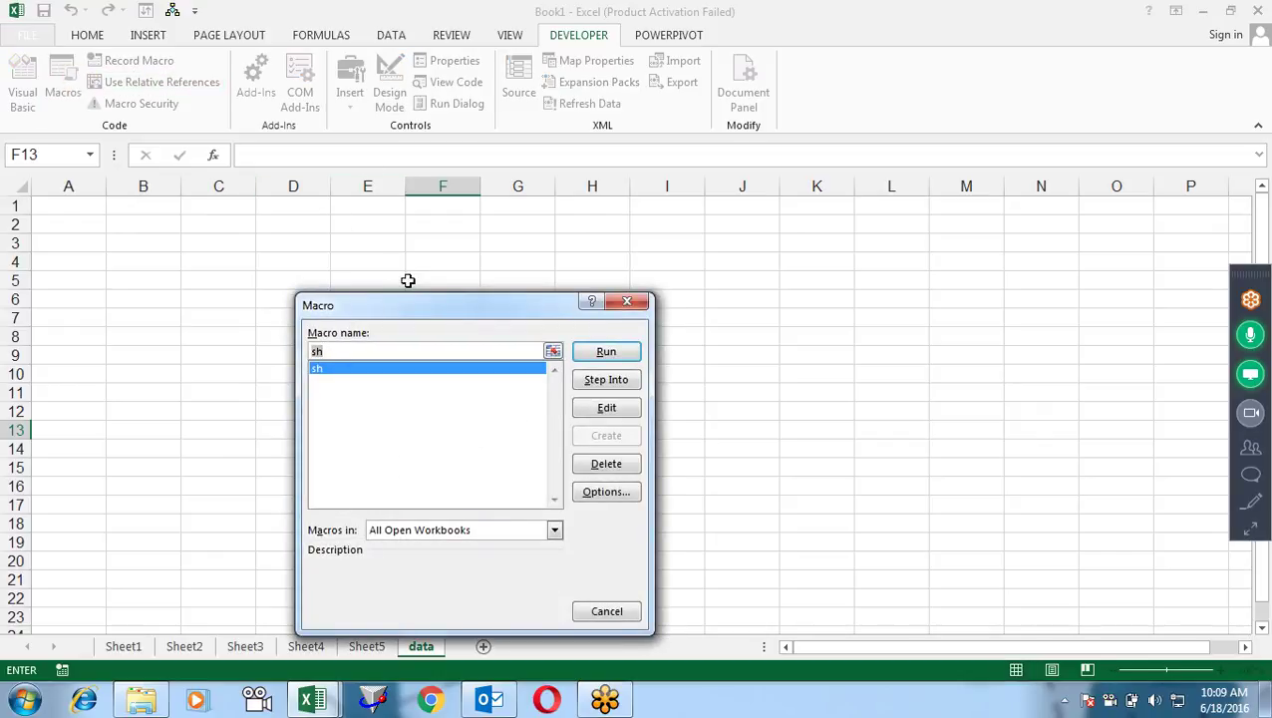
{"action": "key", "text": "Return"}
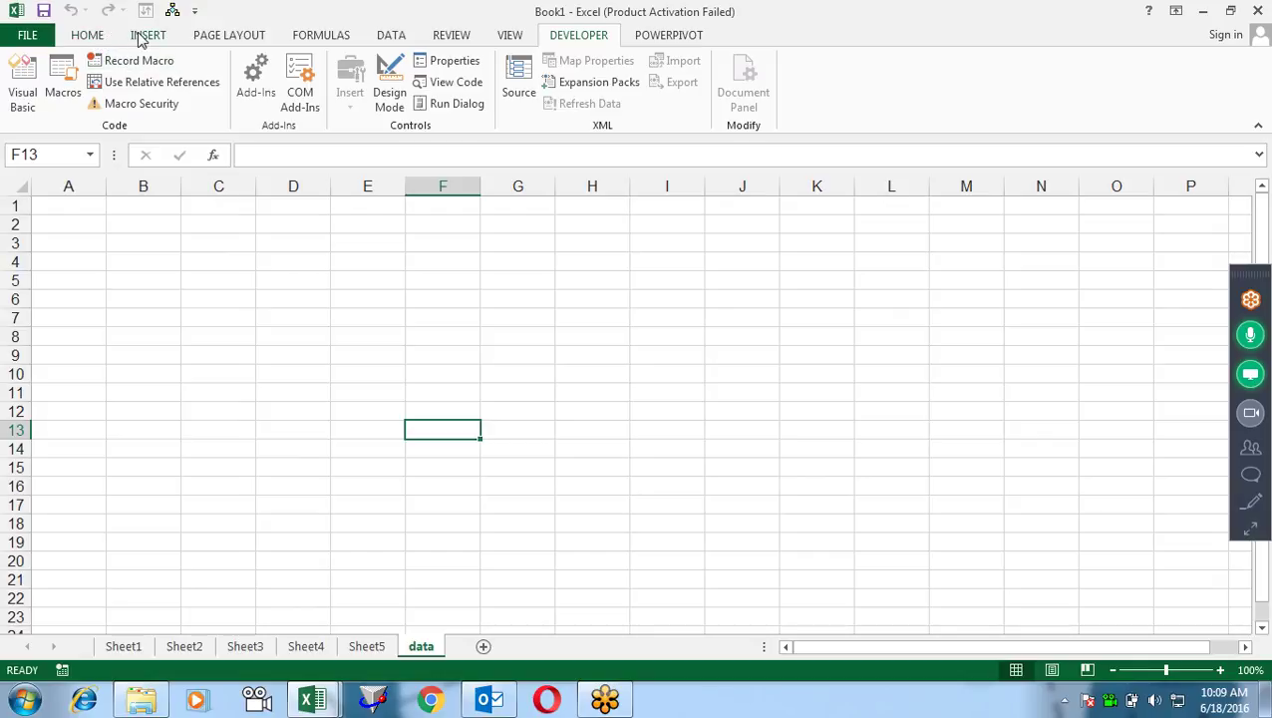
Step: Unprotect the data sheet from its tab's right-click menu
{"action": "left_click", "coordinate": [145, 36]}
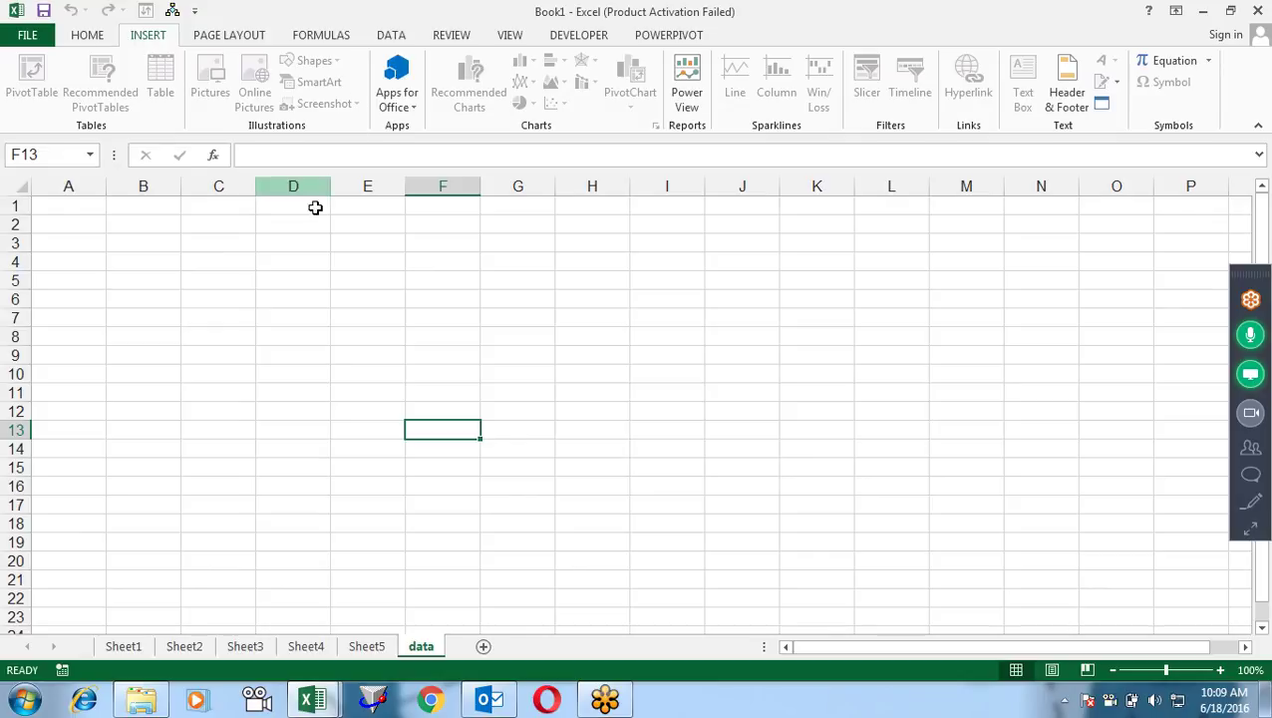
{"action": "left_click", "coordinate": [273, 295]}
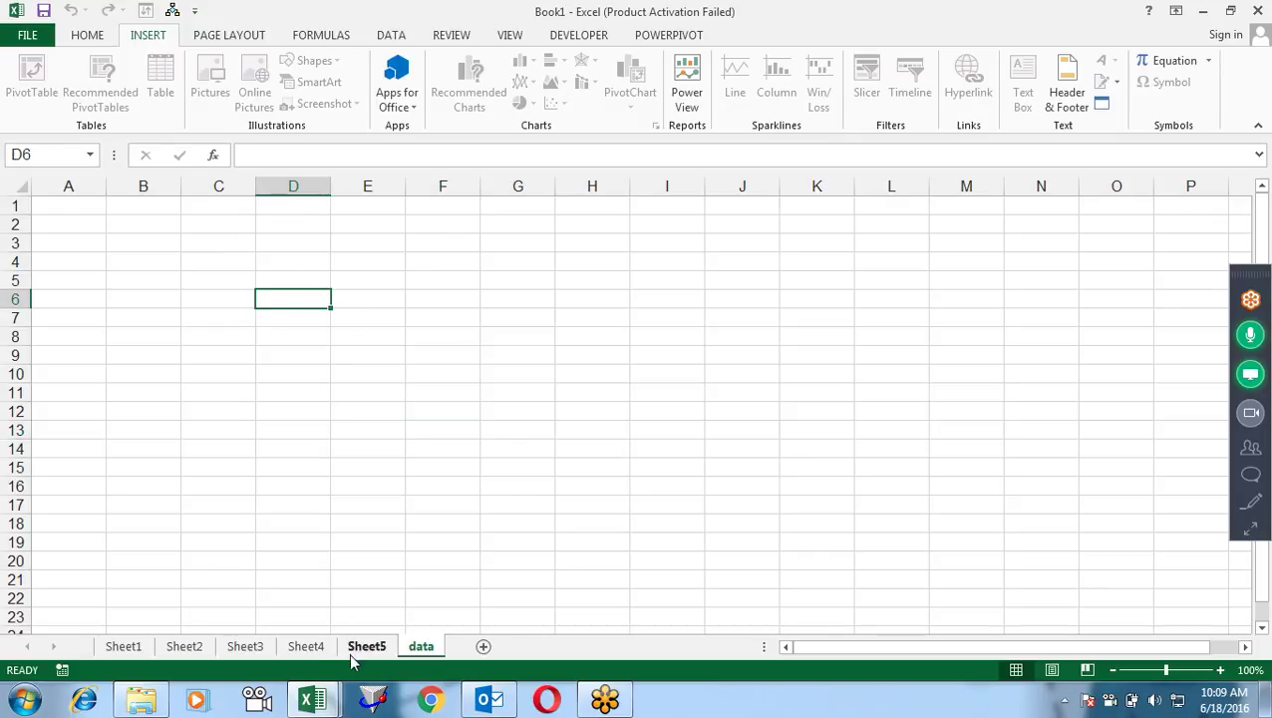
{"action": "left_click", "coordinate": [419, 648]}
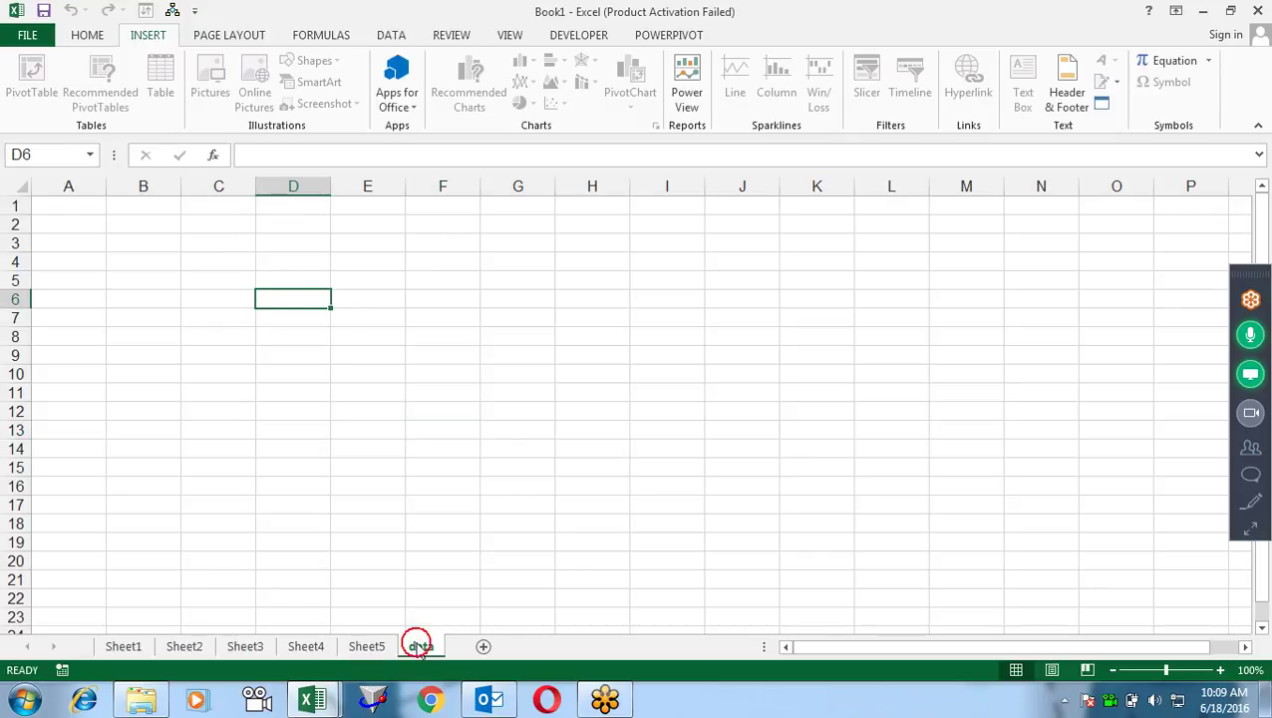
{"action": "right_click", "coordinate": [420, 648]}
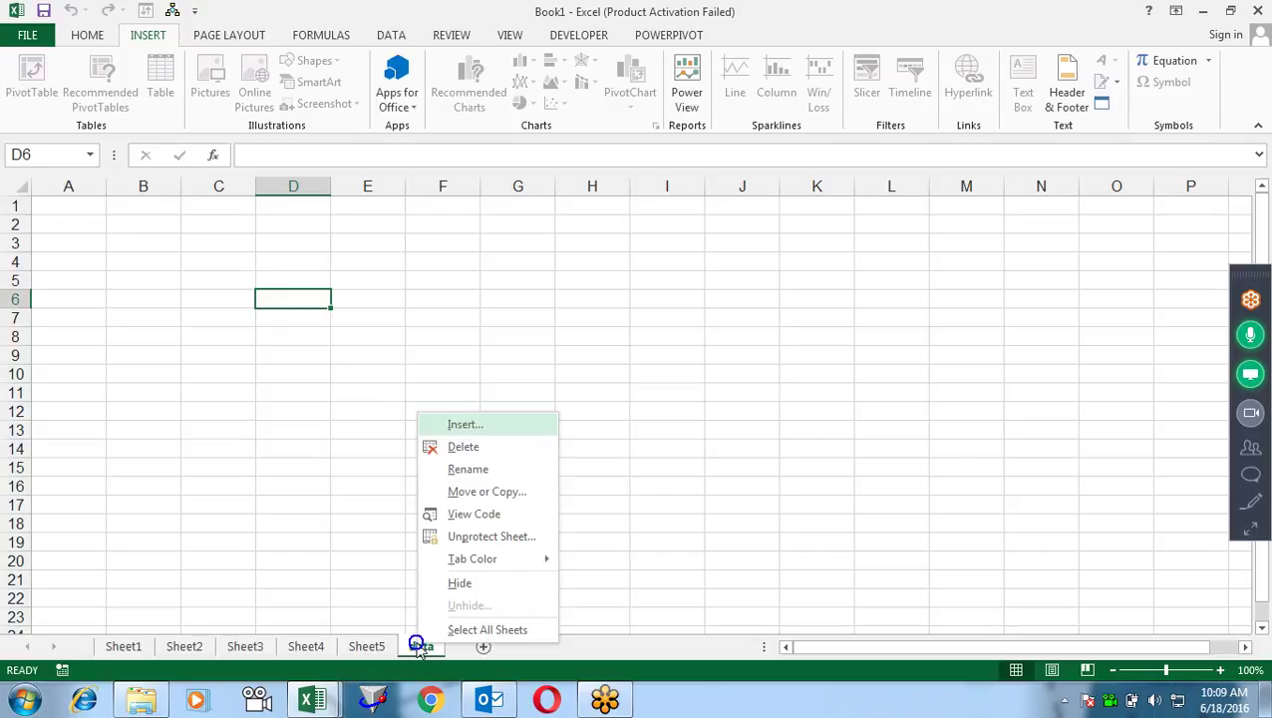
{"action": "left_click", "coordinate": [514, 539]}
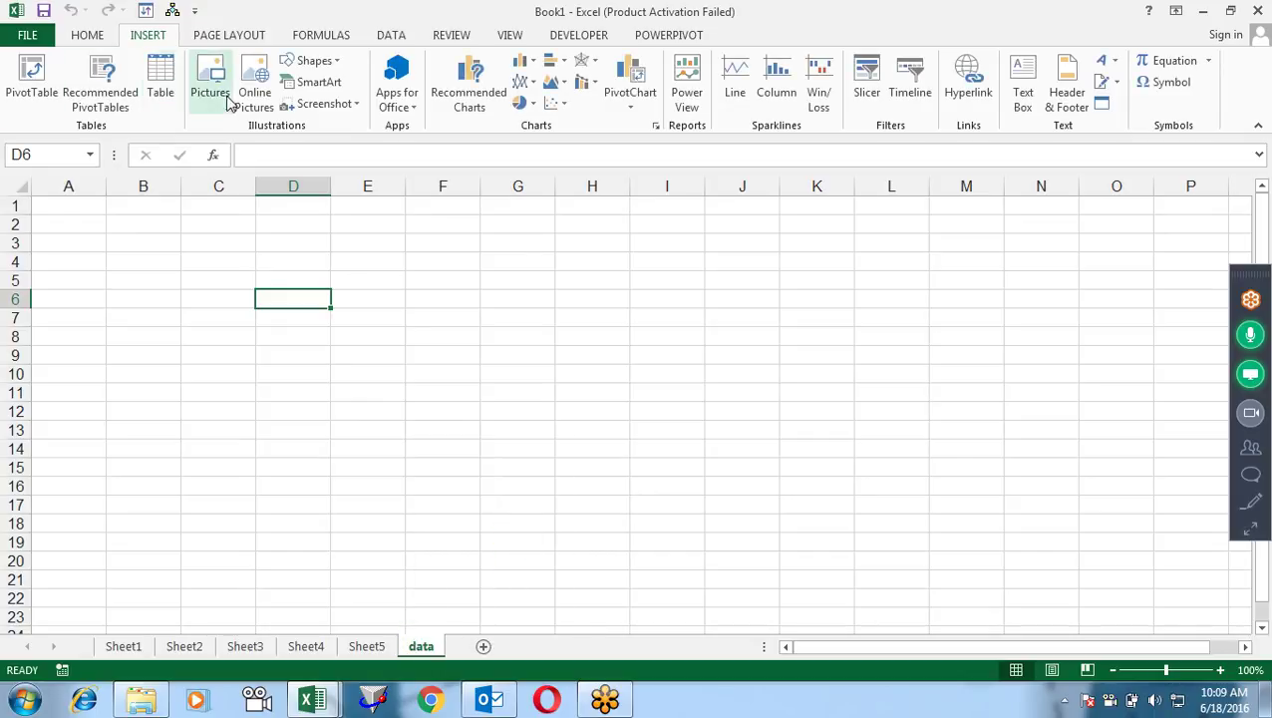
Step: Draw an orange oval over B2:C4 labelled 'click'
{"action": "left_click", "coordinate": [327, 61]}
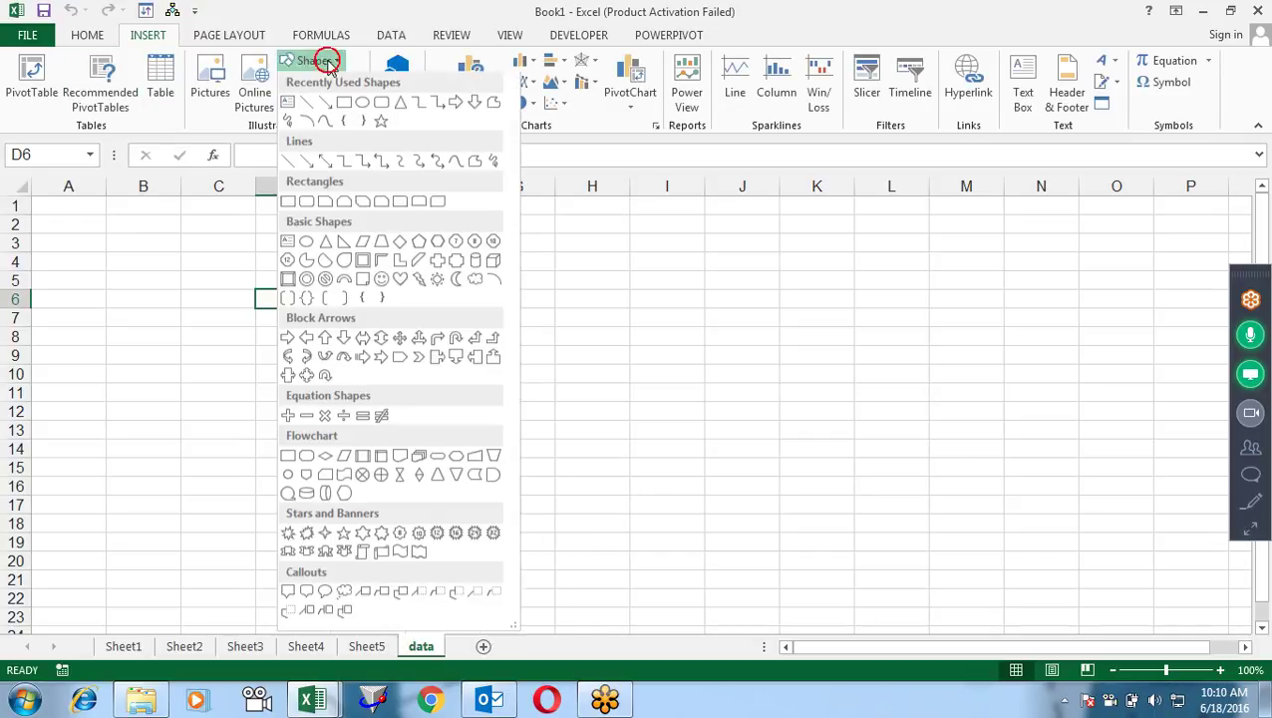
{"action": "left_click", "coordinate": [359, 104]}
{"action": "left_click_drag", "start_coordinate": [93, 212], "coordinate": [175, 275]}
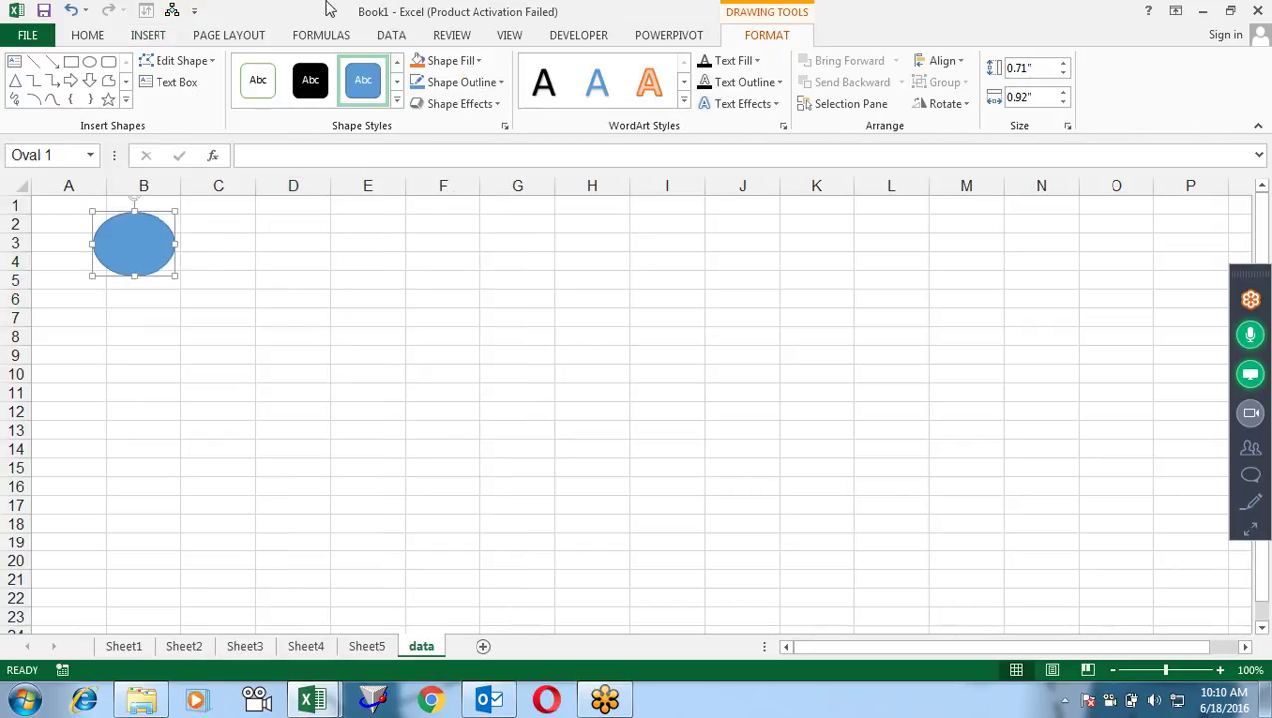
{"action": "left_click", "coordinate": [397, 100]}
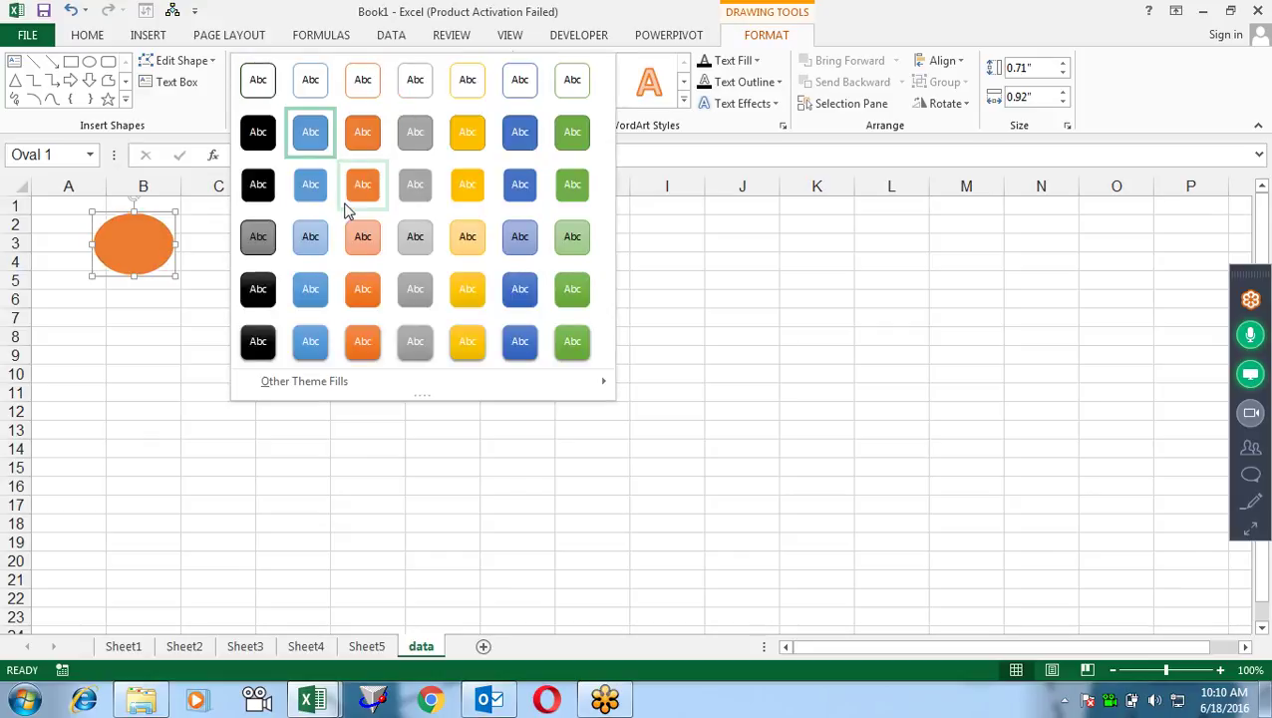
{"action": "left_click", "coordinate": [353, 197]}
{"action": "type", "text": "click"}
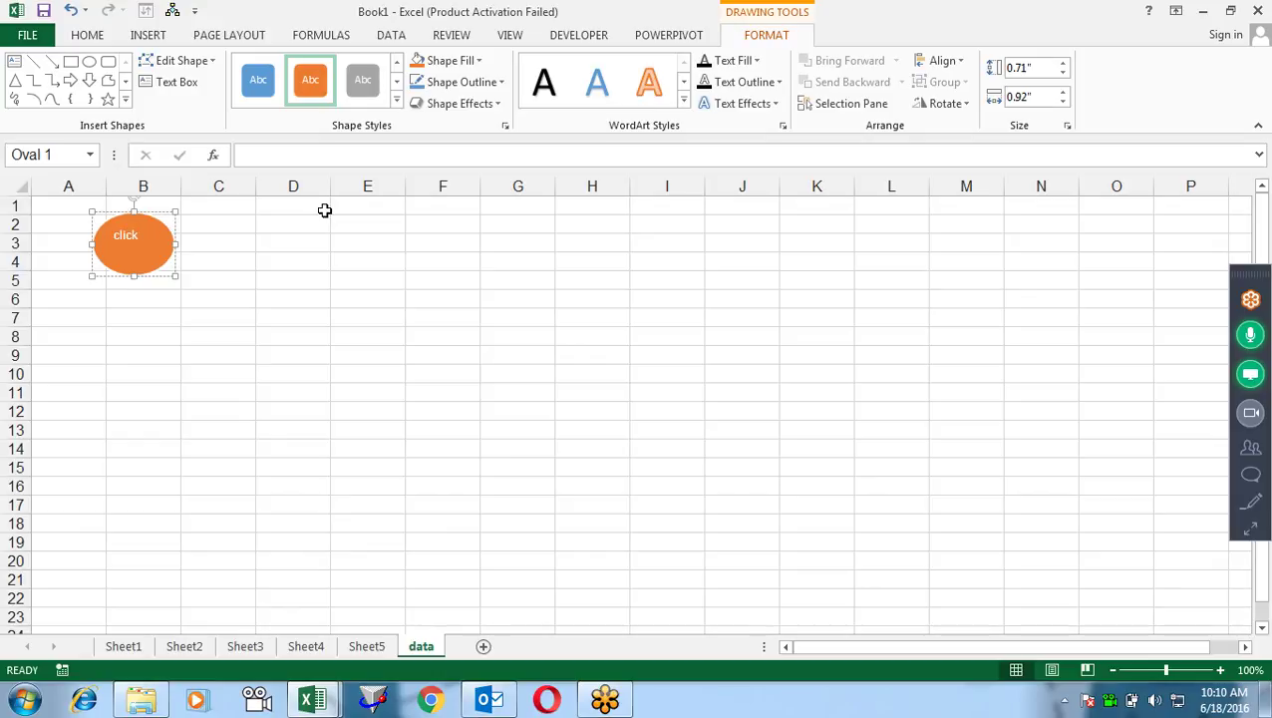
{"action": "left_click", "coordinate": [295, 277]}
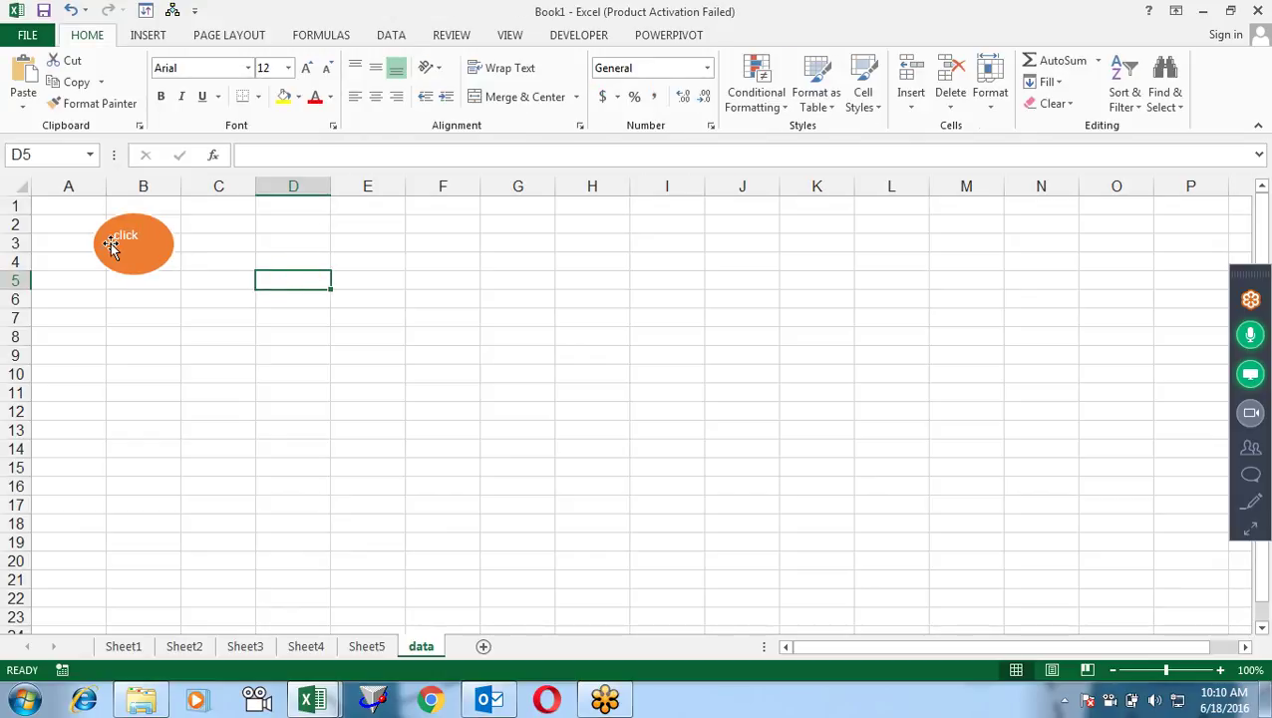
Step: Assign the sh macro to the click oval
{"action": "right_click", "coordinate": [116, 245]}
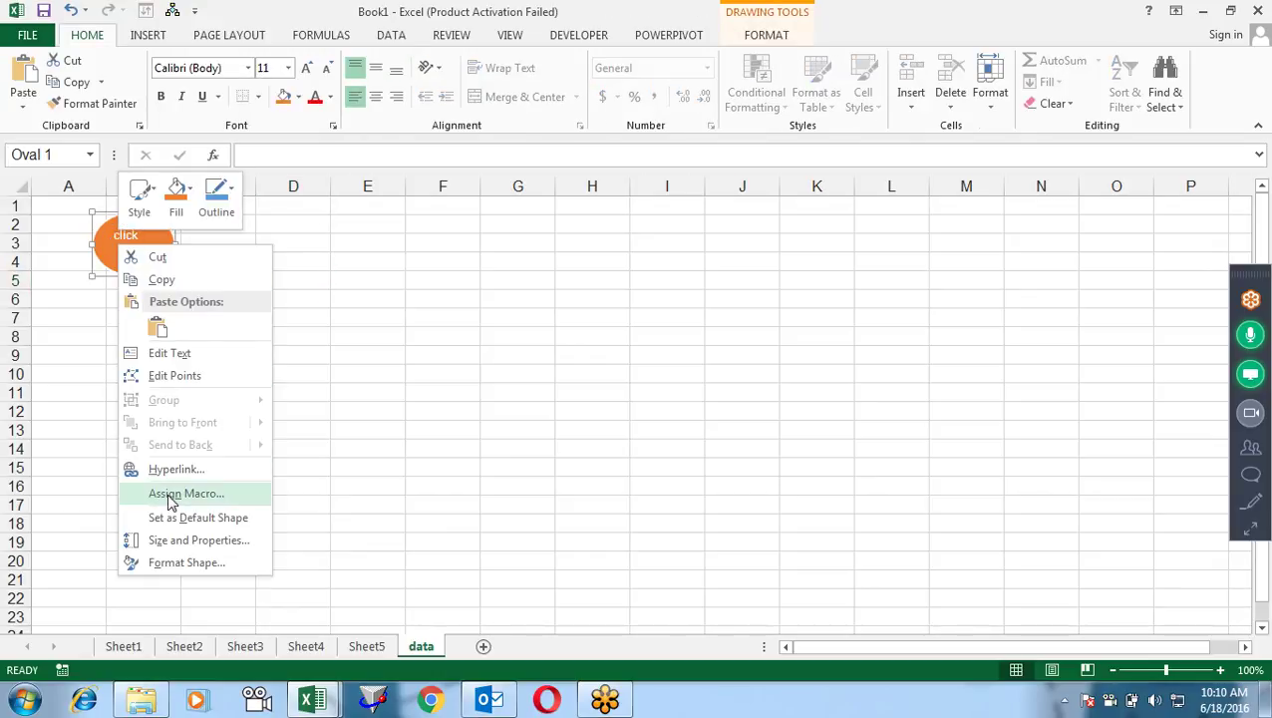
{"action": "left_click", "coordinate": [167, 493]}
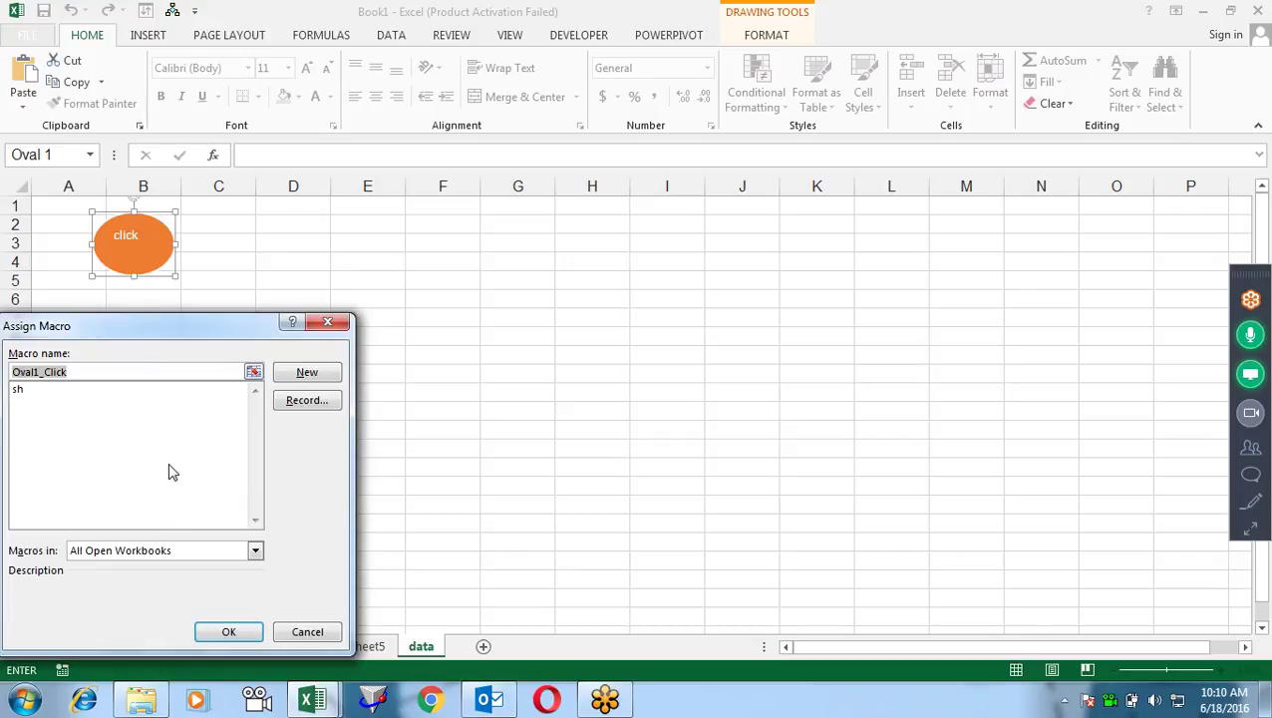
{"action": "left_click", "coordinate": [142, 383]}
{"action": "left_click", "coordinate": [142, 385]}
{"action": "left_click", "coordinate": [144, 388]}
{"action": "left_click", "coordinate": [228, 631]}
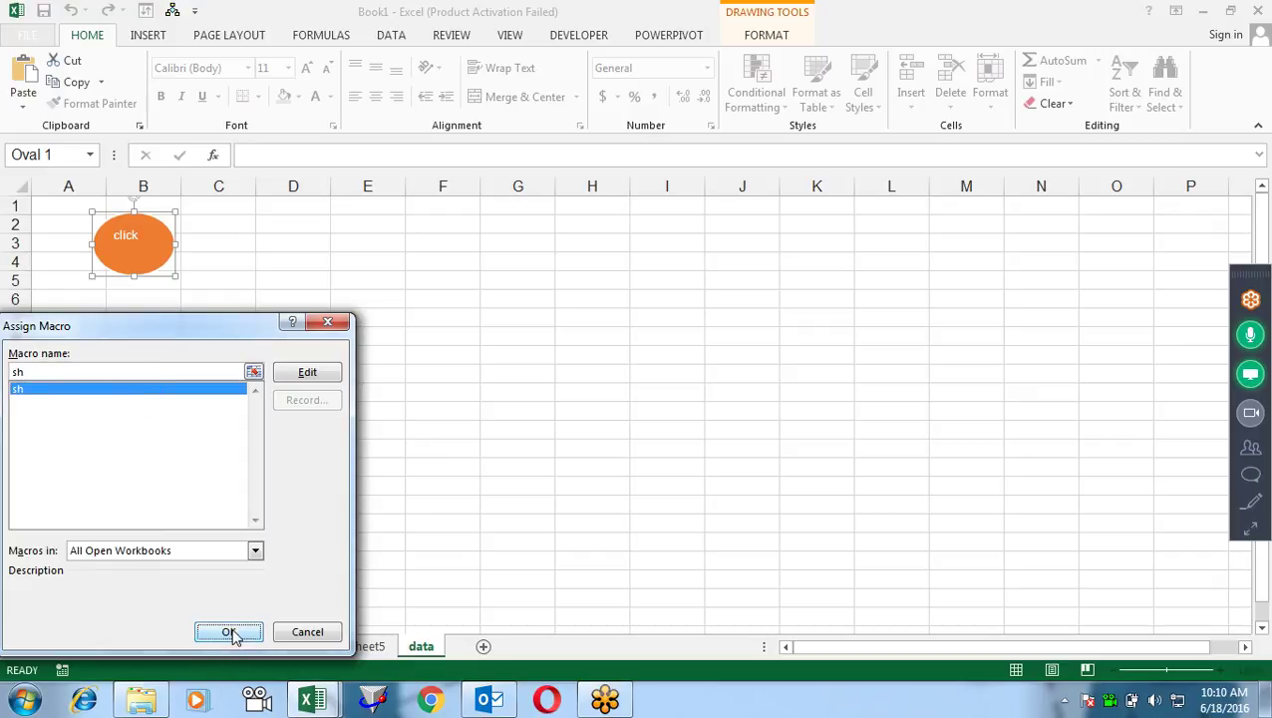
Step: Deselect the click oval by selecting a cell on the data sheet
{"action": "left_click", "coordinate": [267, 299]}
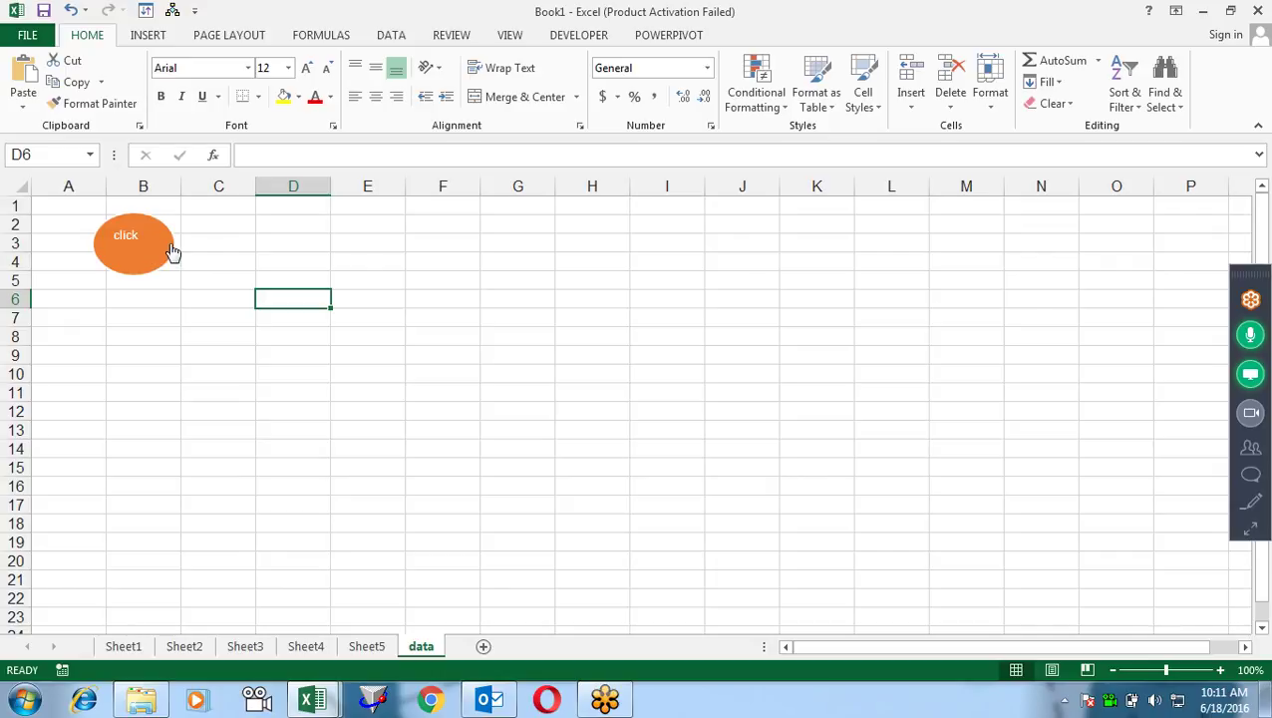
Step: Protect the data sheet with default settings
{"action": "right_click", "coordinate": [420, 645]}
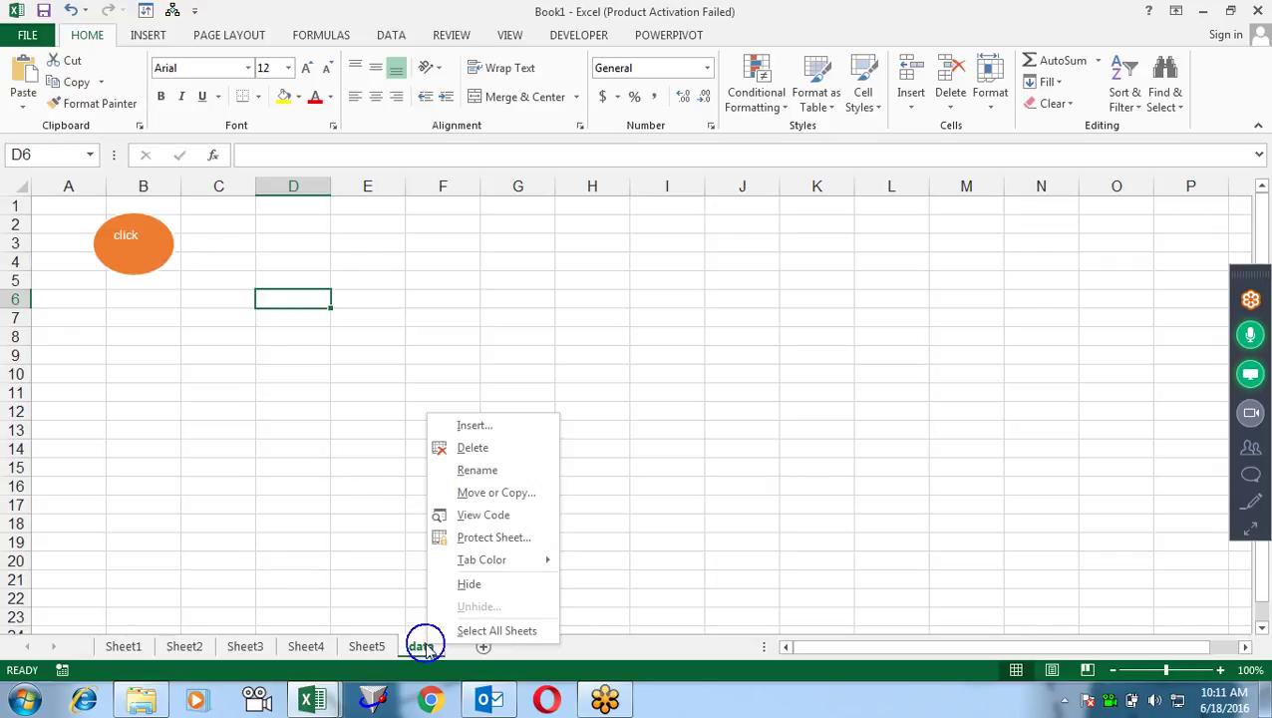
{"action": "left_click", "coordinate": [527, 538]}
{"action": "left_click", "coordinate": [525, 648]}
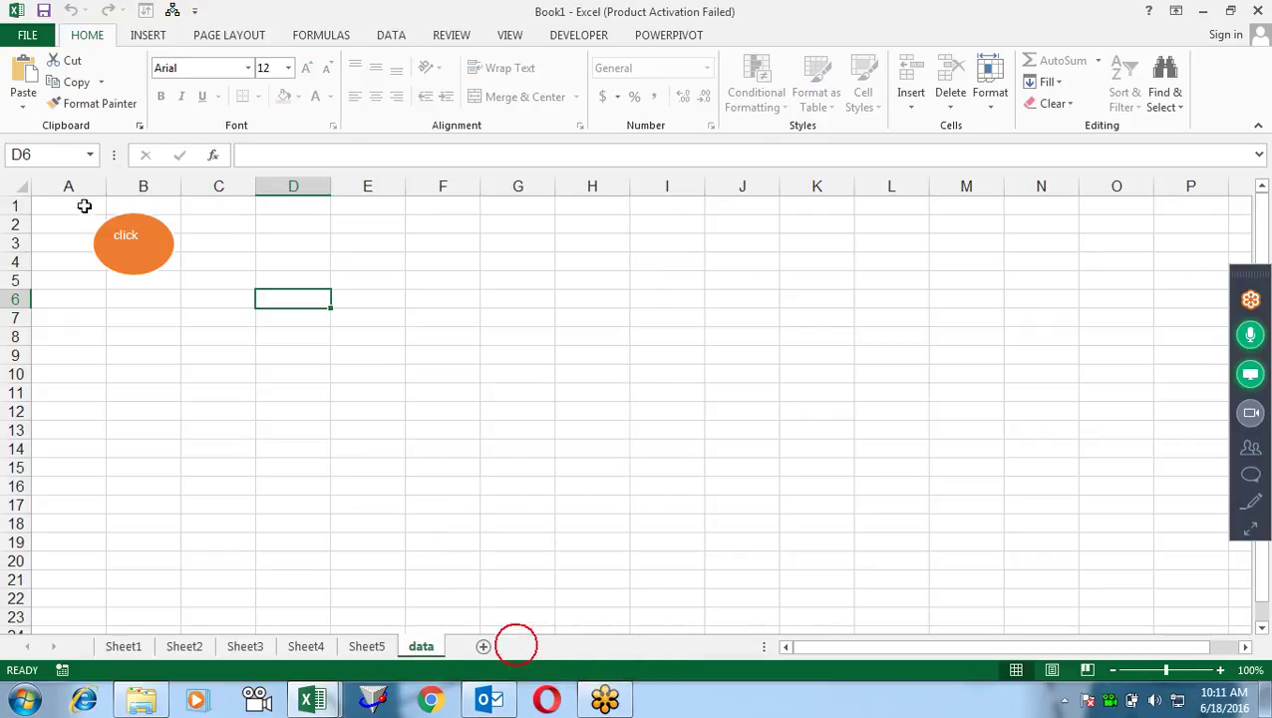
Step: Click the oval to unprotect the sheet, test typing 'sdf' in F14, then return to the code
{"action": "left_click", "coordinate": [142, 265]}
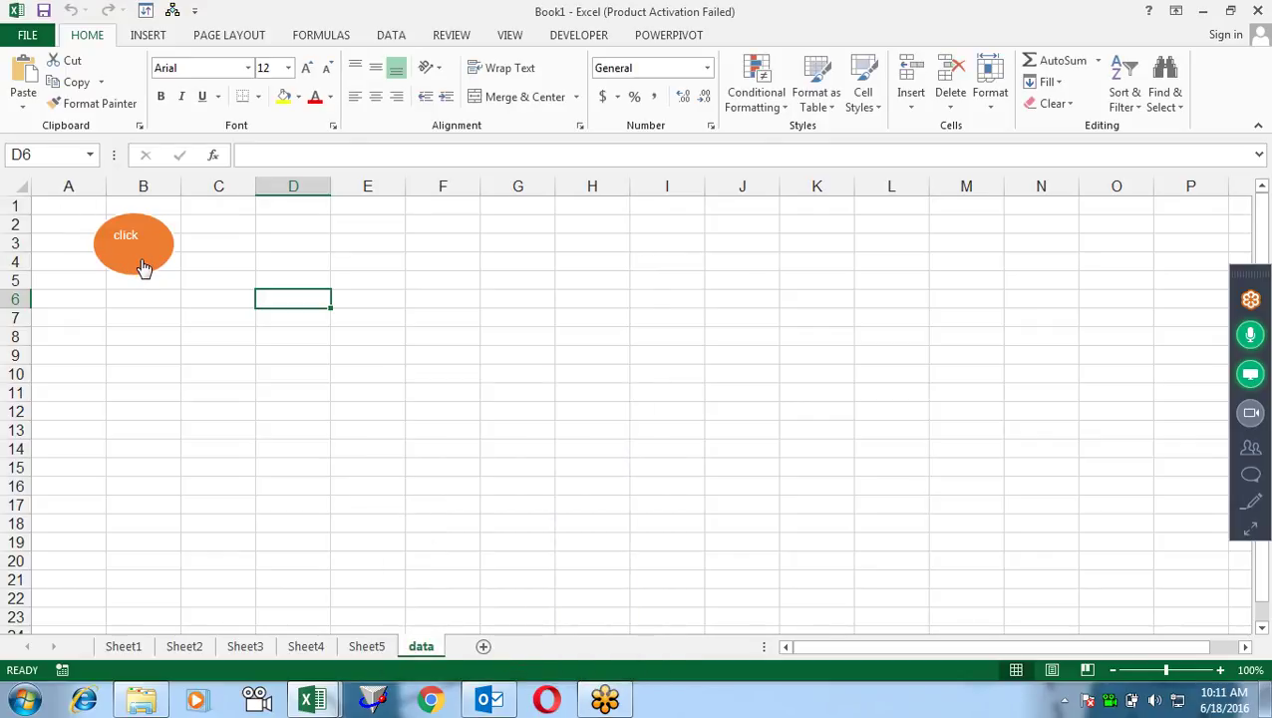
{"action": "left_click", "coordinate": [142, 267]}
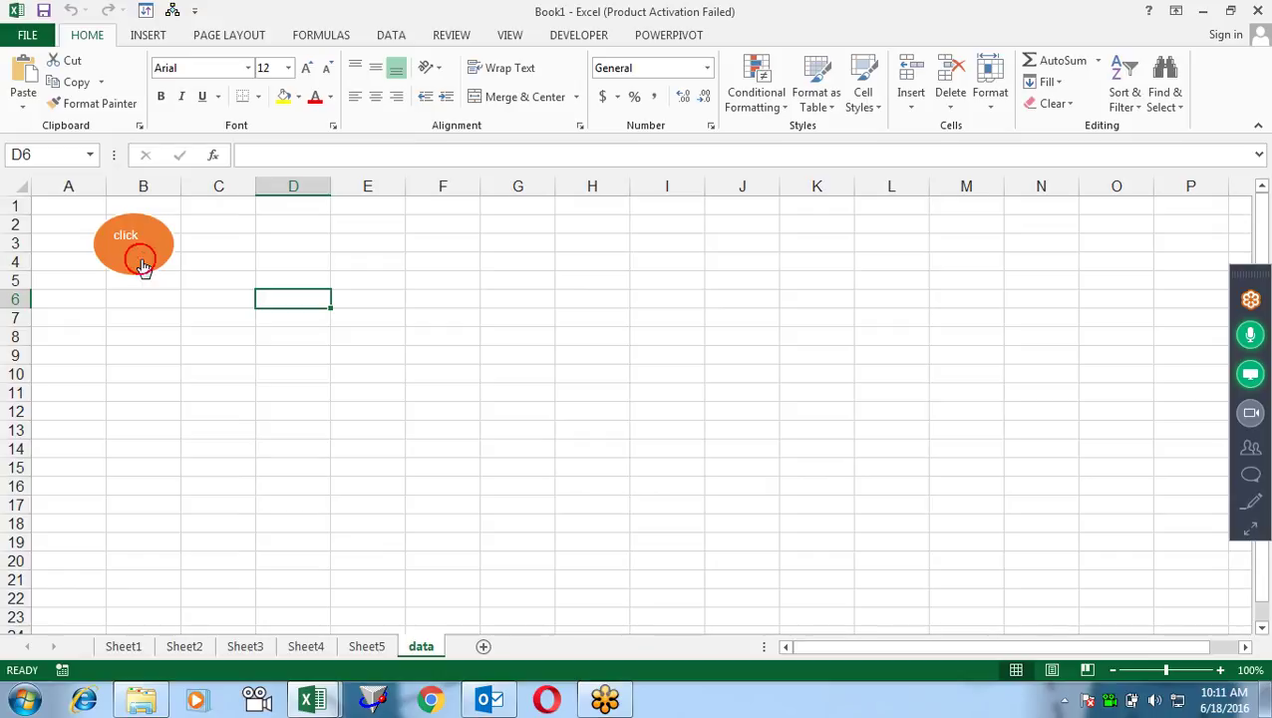
{"action": "left_click", "coordinate": [478, 445]}
{"action": "type", "text": "sdf"}
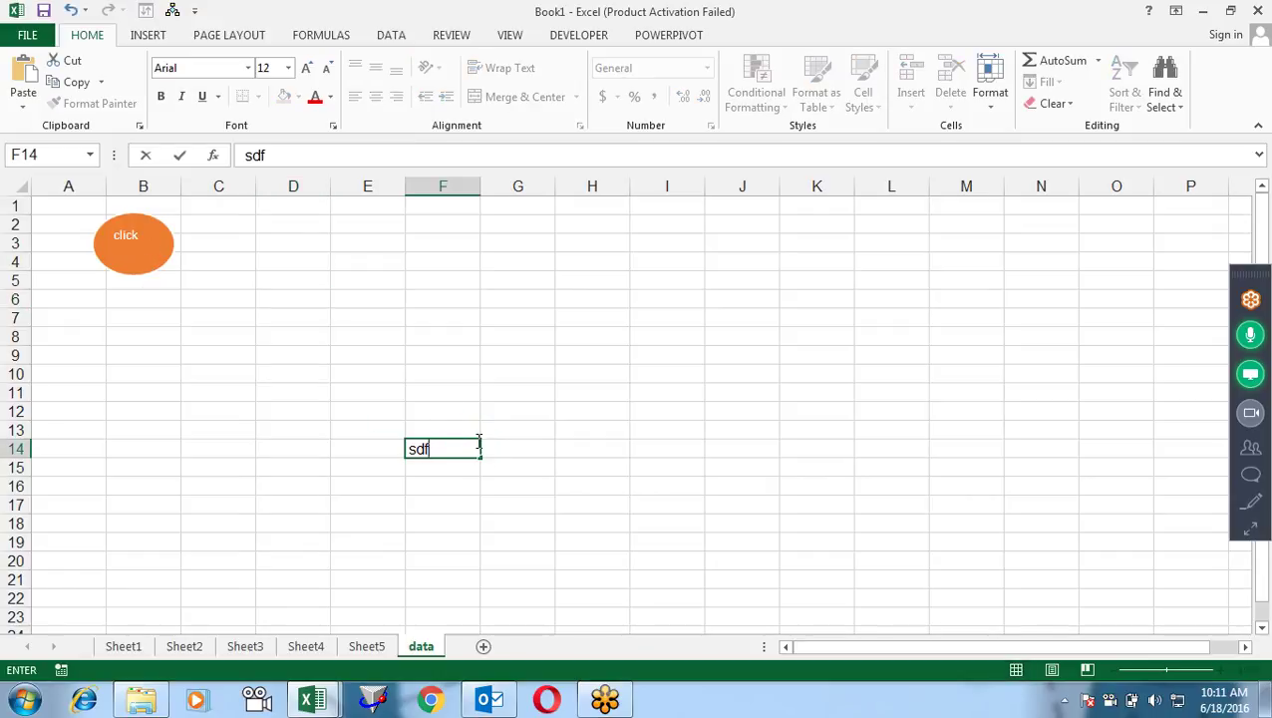
{"action": "key", "text": "Escape"}
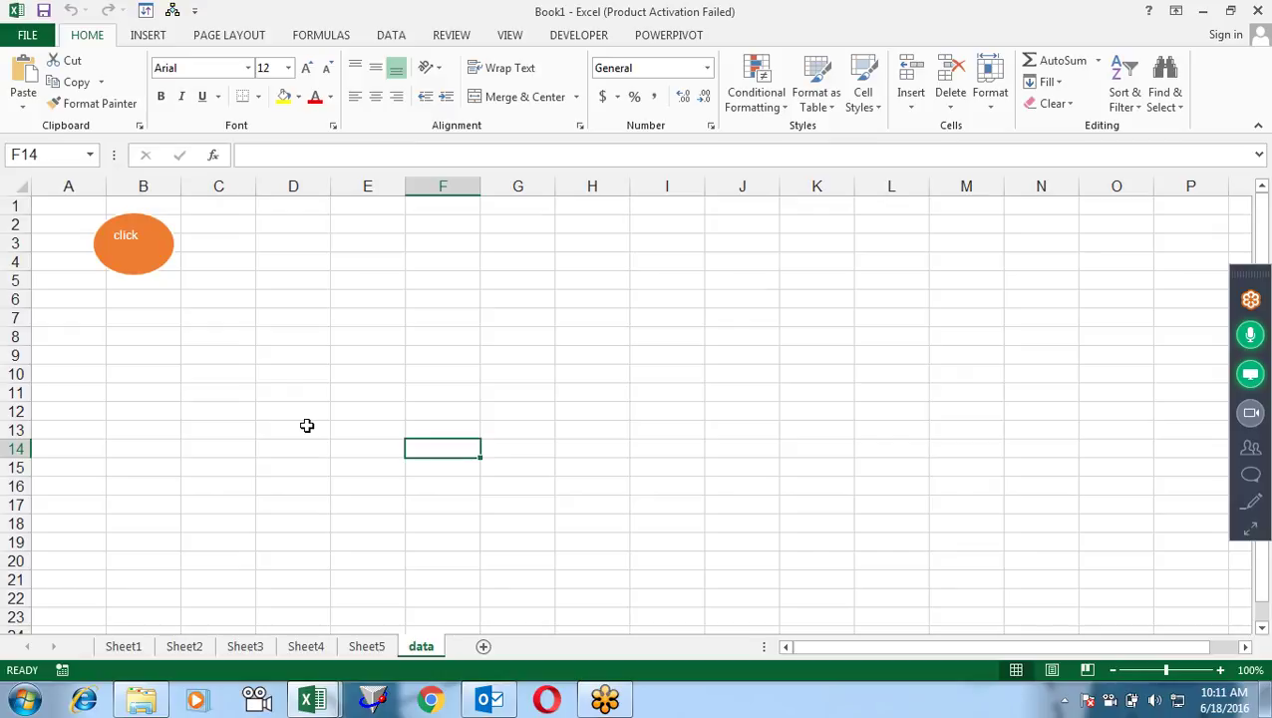
{"action": "key", "text": "alt+F11"}
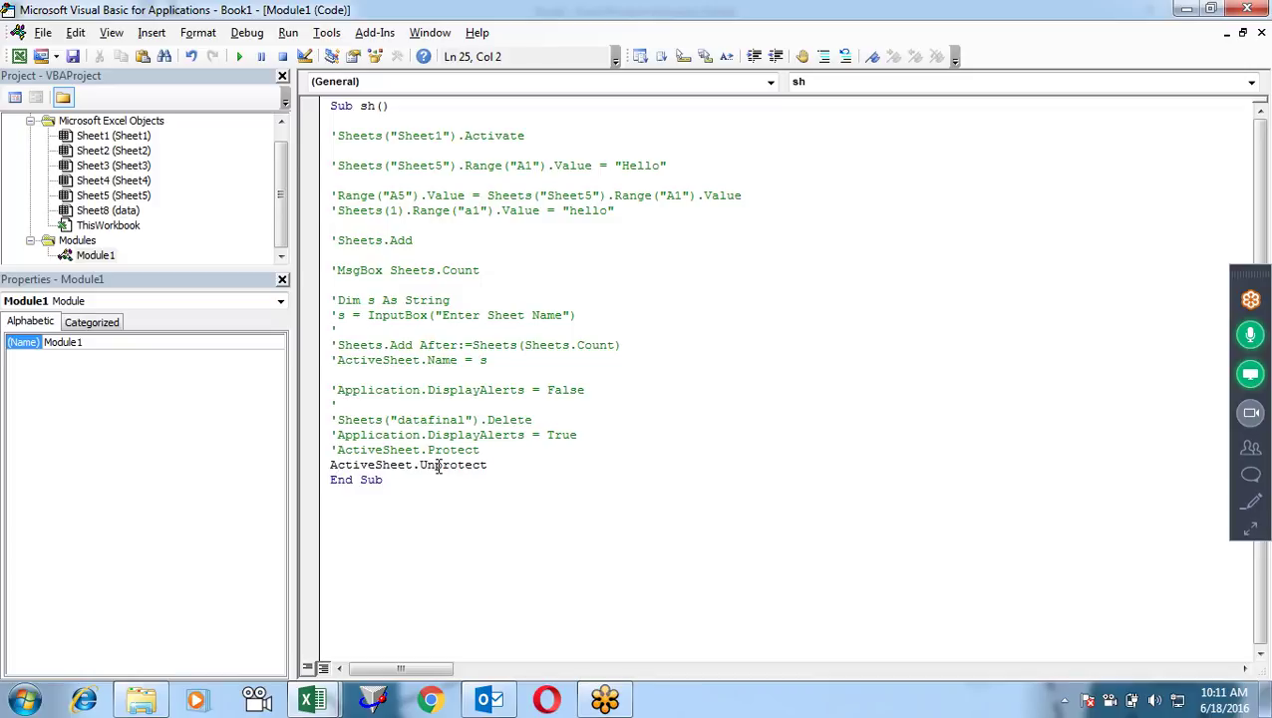
Step: Paste a copy of the ActiveSheet.Unprotect line onto a new blank line below it
{"action": "left_click_drag", "start_coordinate": [498, 464], "coordinate": [320, 465]}
{"action": "key", "text": "ctrl+c"}
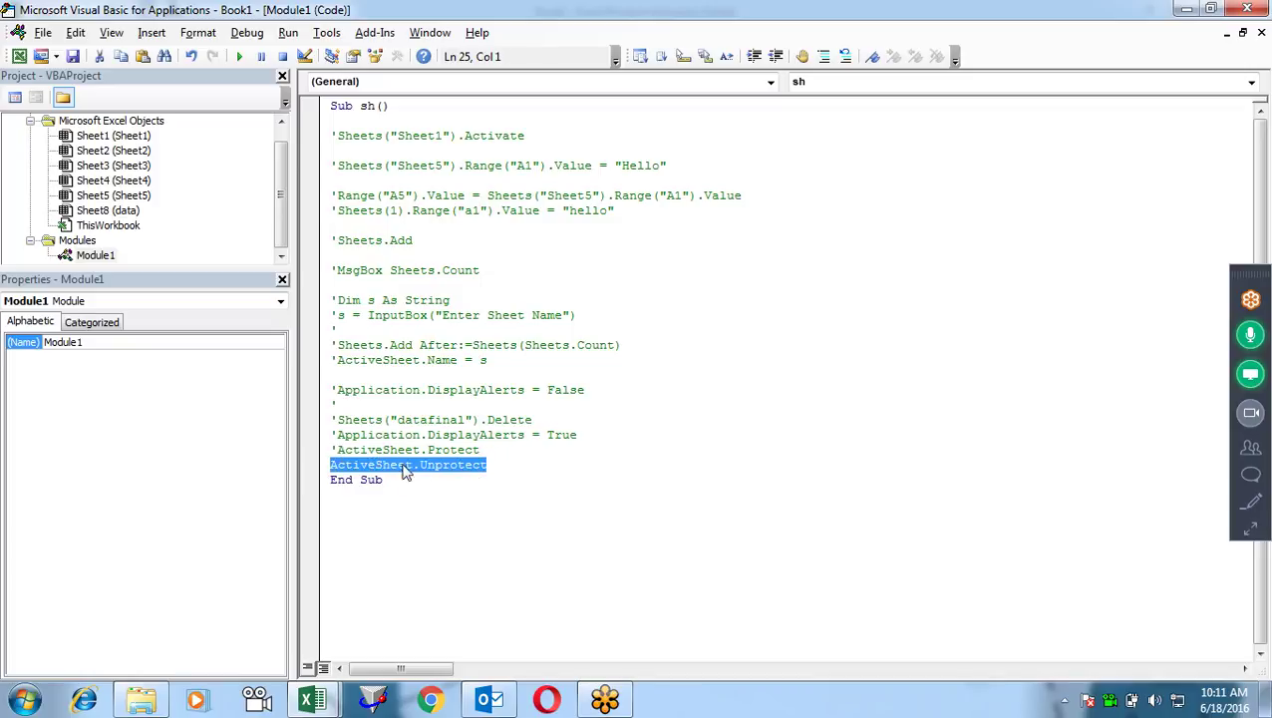
{"action": "left_click", "coordinate": [501, 461]}
{"action": "key", "text": "Return"}
{"action": "key", "text": "Return"}
{"action": "key", "text": "Return"}
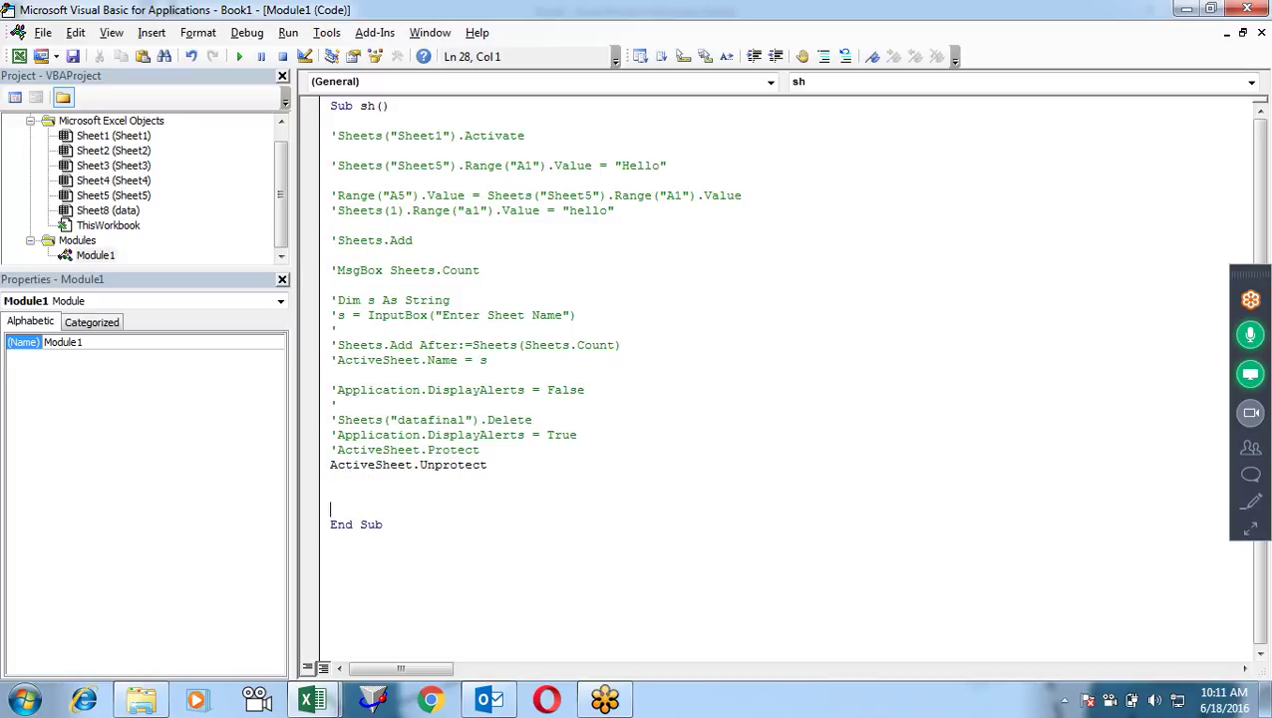
{"action": "left_click", "coordinate": [331, 494]}
{"action": "key", "text": "ctrl+v"}
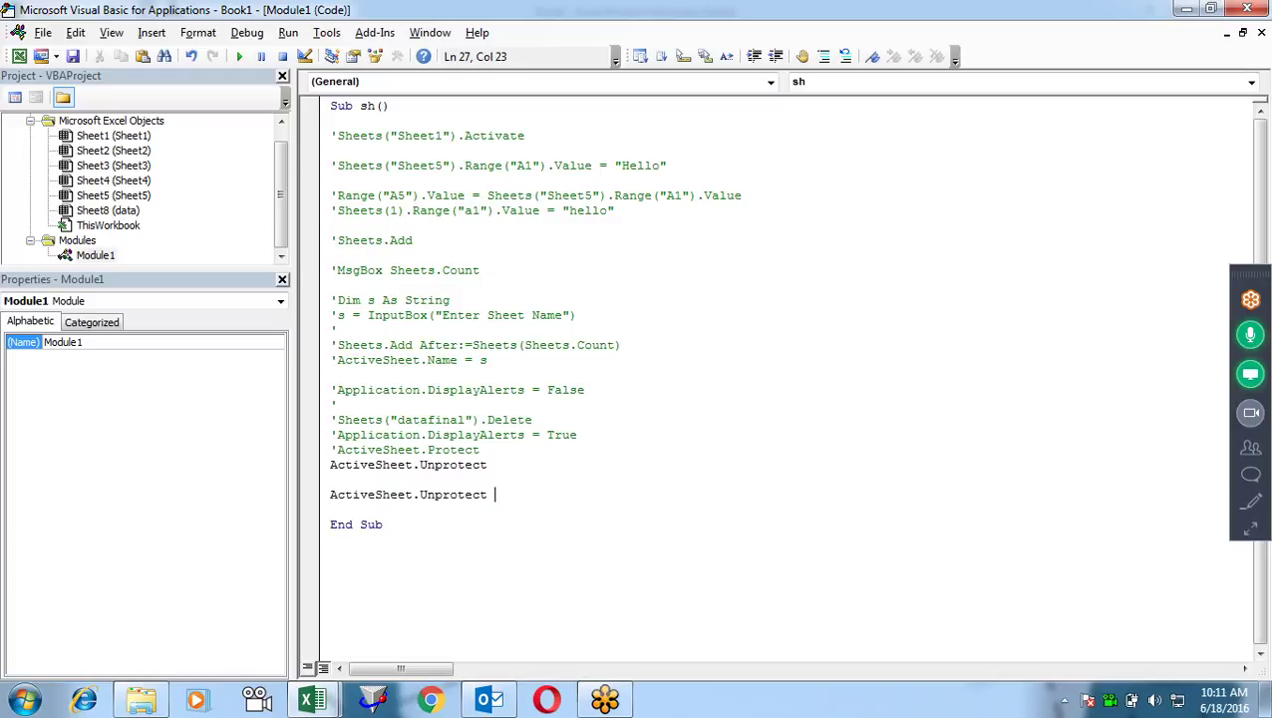
{"action": "key", "text": "BackSpace"}
Step: Turn the copy into ActiveSheet.Protect followed by the password in quotes
{"action": "key", "text": "Left"}
{"action": "key", "text": "Left"}
{"action": "key", "text": "Left"}
{"action": "key", "text": "Left"}
{"action": "key", "text": "Left"}
{"action": "key", "text": "BackSpace"}
{"action": "key", "text": "BackSpace"}
{"action": "key", "text": "Right"}
{"action": "key", "text": "Right"}
{"action": "key", "text": "Right"}
{"action": "key", "text": "Right"}
{"action": "key", "text": "Right"}
{"action": "key", "text": "Right"}
{"action": "key", "text": "Right"}
{"action": "key", "text": "BackSpace"}
{"action": "key", "text": "BackSpace"}
{"action": "key", "text": "Down"}
{"action": "key", "text": "Up"}
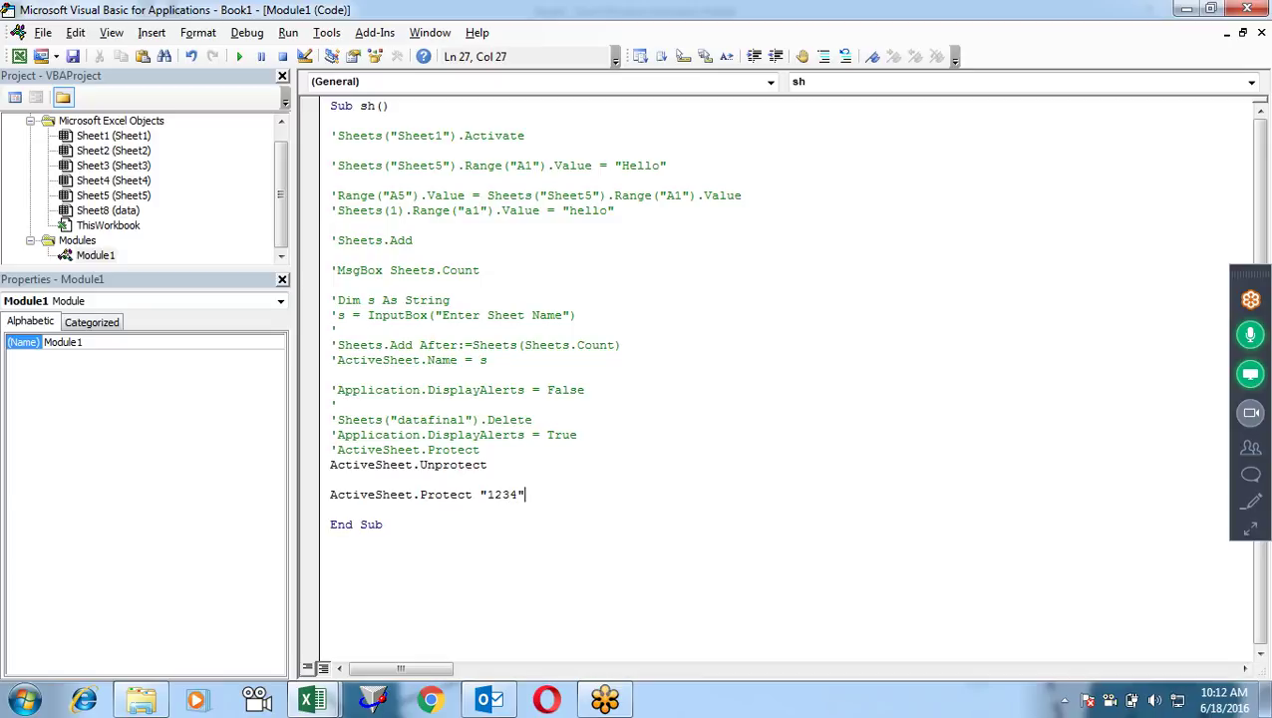
{"action": "key", "text": "Down"}
{"action": "key", "text": "Return"}
Step: Comment out the original ActiveSheet.Unprotect line with an apostrophe
{"action": "left_click", "coordinate": [330, 464]}
{"action": "type", "text": "'"}
{"action": "key", "text": "Down"}
{"action": "key", "text": "Down"}
{"action": "key", "text": "alt+F11"}
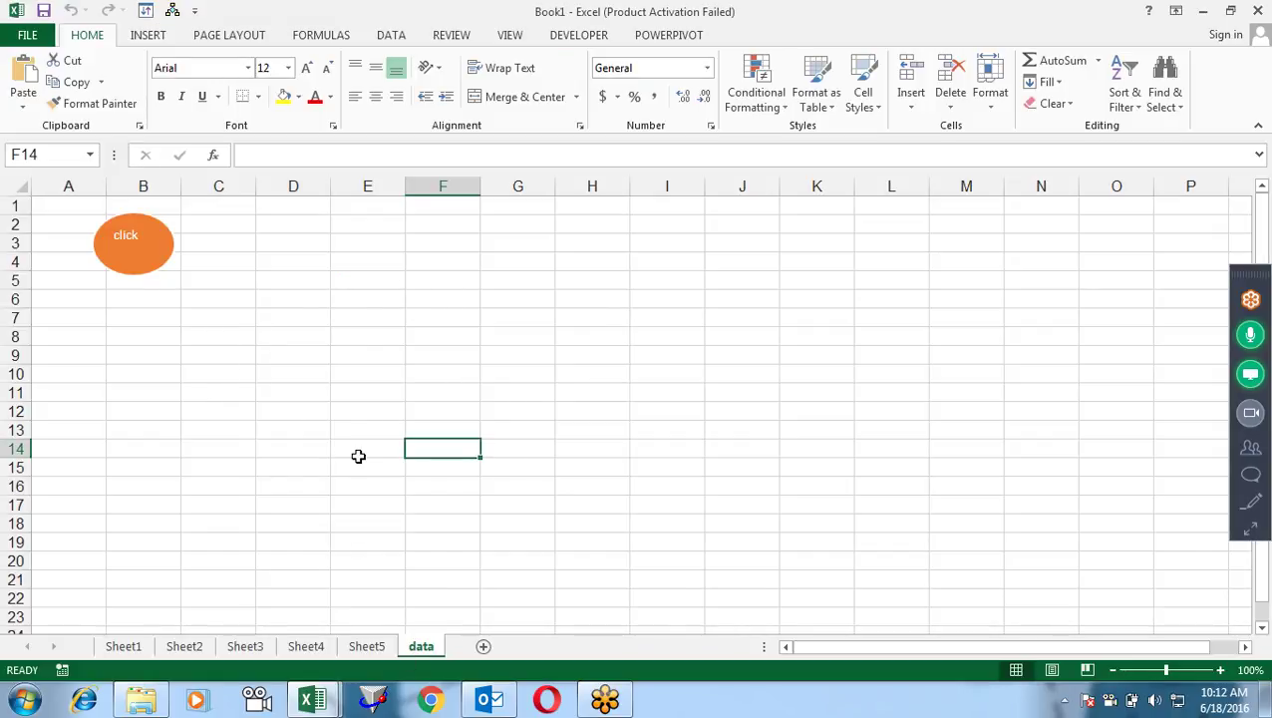
Step: Run the oval's macro to protect the data sheet, confirming Unprotect Sheet now asks for a password
{"action": "key", "text": "alt+Tab"}
{"action": "key", "text": "alt+Tab"}
{"action": "left_click", "coordinate": [136, 257]}
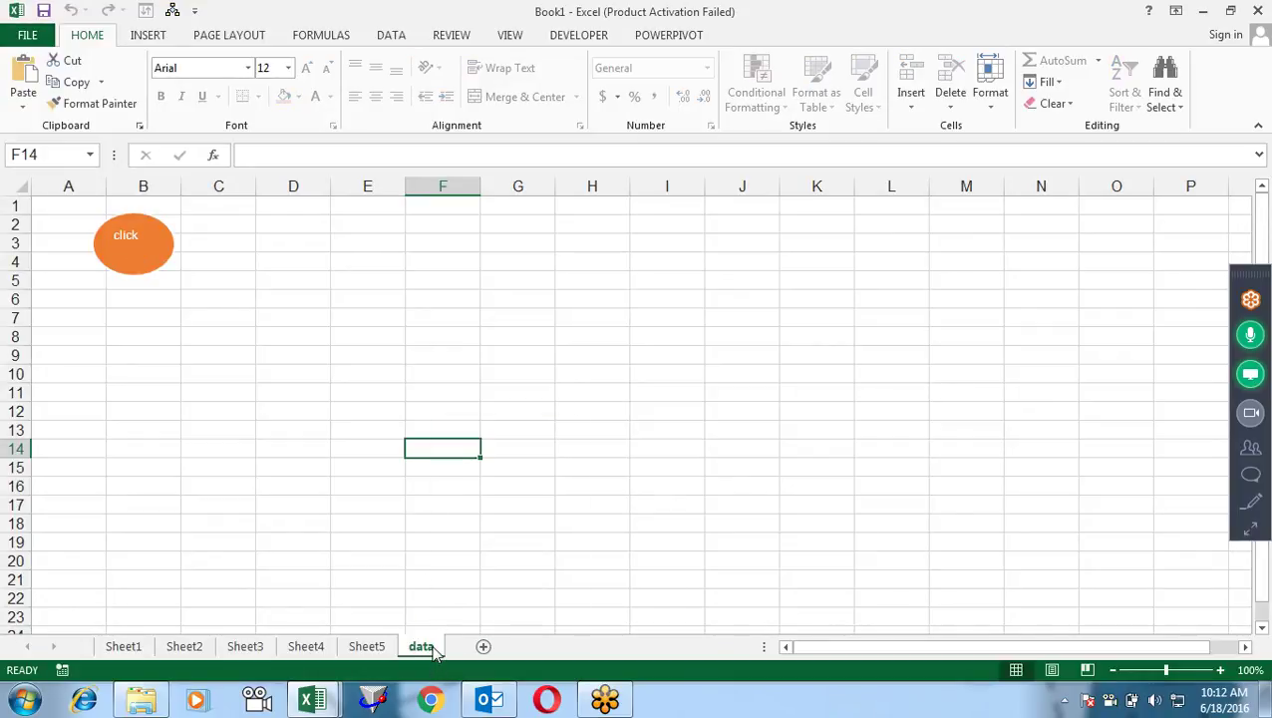
{"action": "right_click", "coordinate": [432, 653]}
{"action": "left_click", "coordinate": [530, 543]}
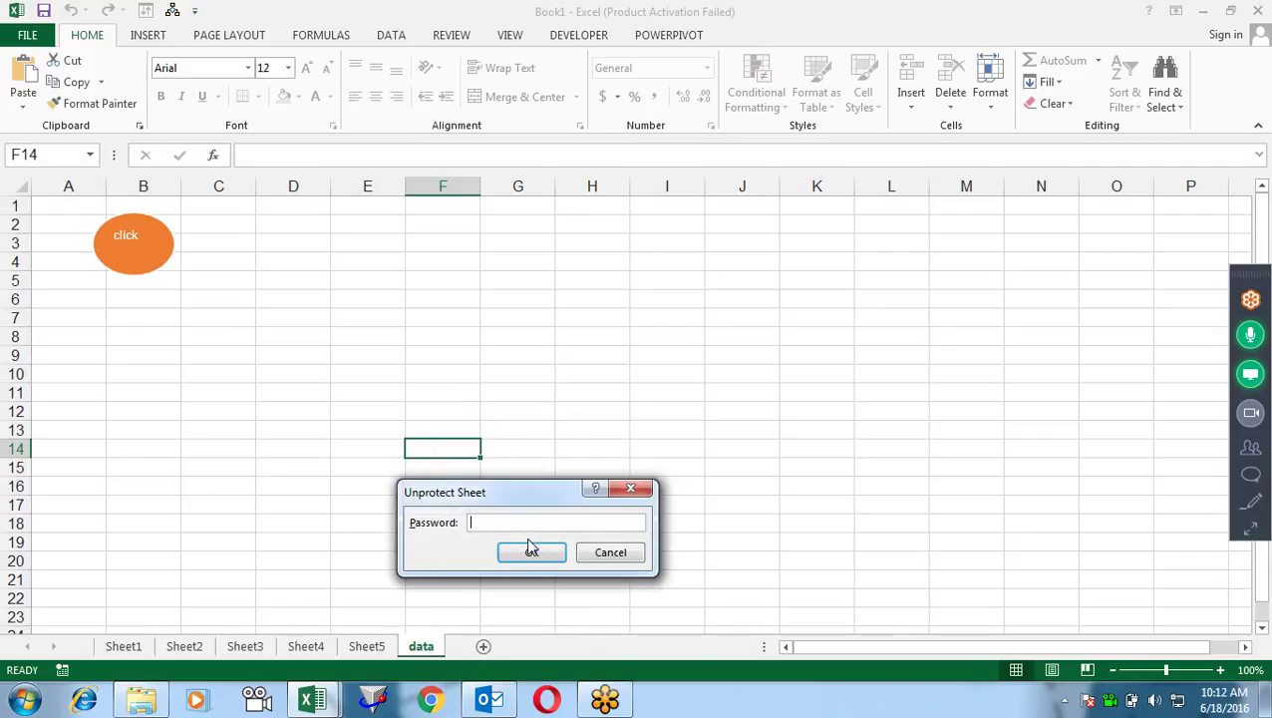
{"action": "left_click", "coordinate": [528, 550]}
Step: Change the Protect call to ActiveSheet.Unprotect with the password and rerun the oval's macro
{"action": "key", "text": "alt+F11"}
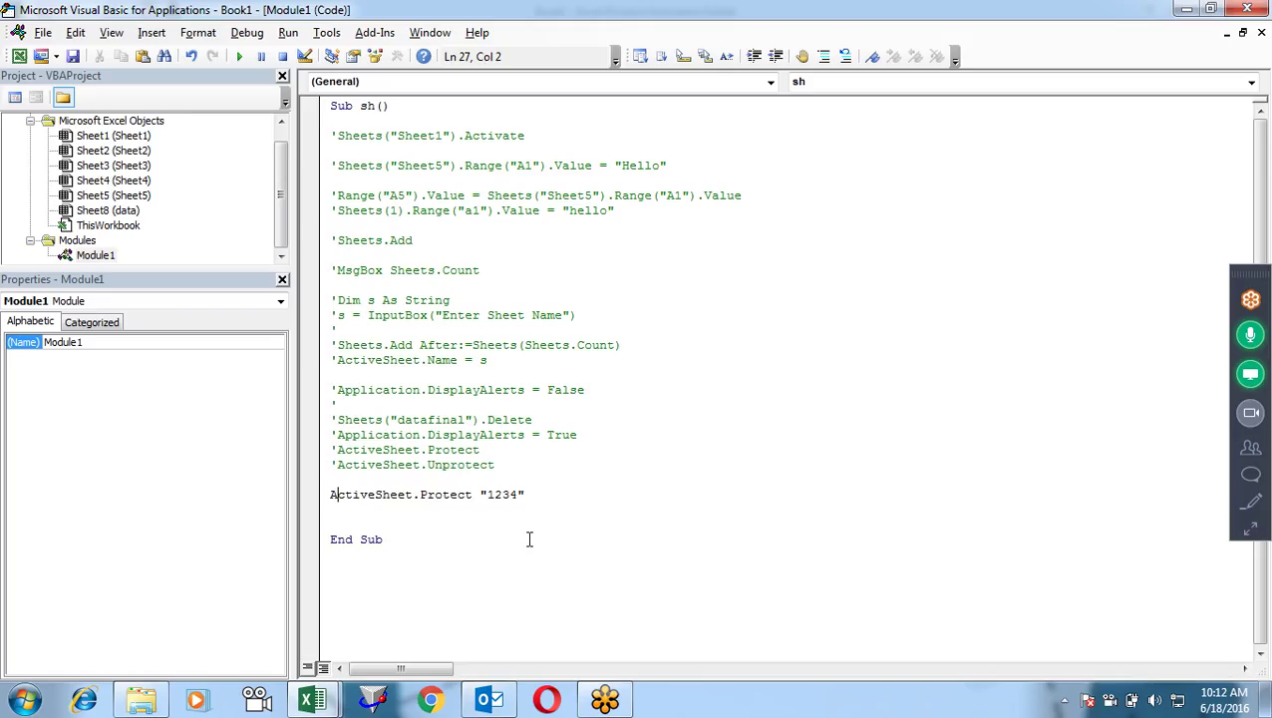
{"action": "left_click", "coordinate": [419, 494]}
{"action": "type", "text": "un"}
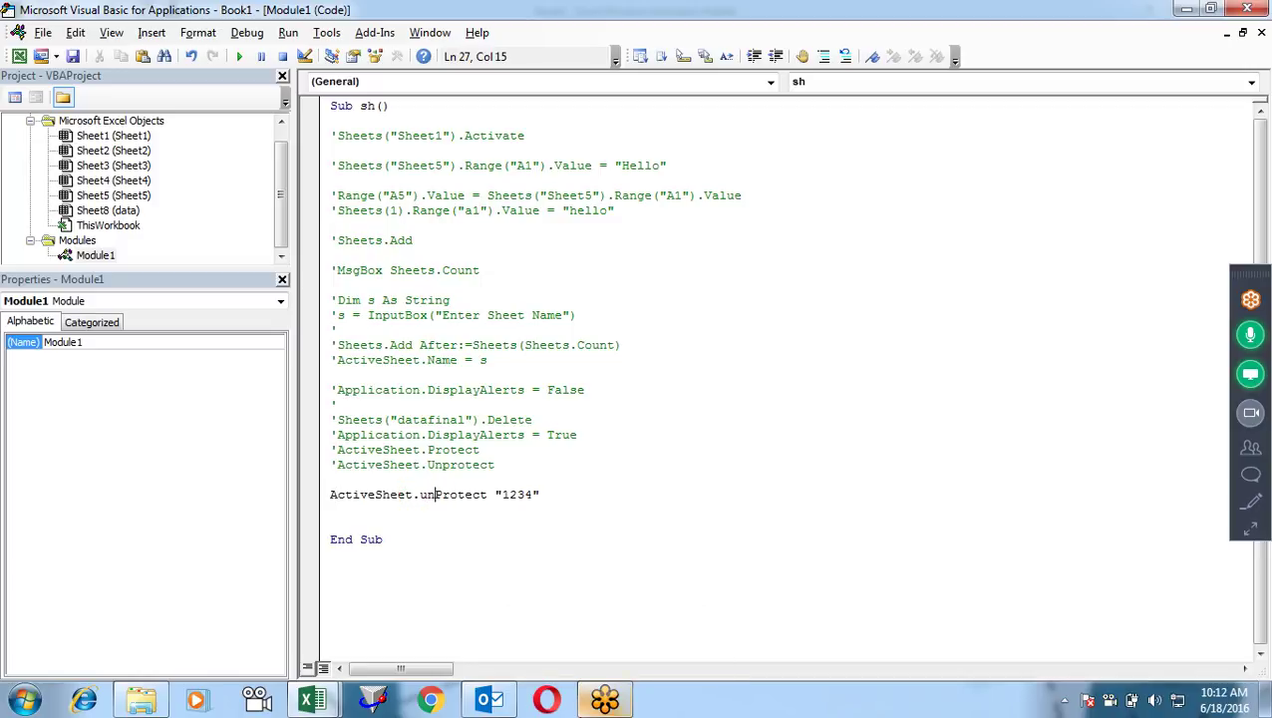
{"action": "key", "text": "Down"}
{"action": "key", "text": "alt+Tab"}
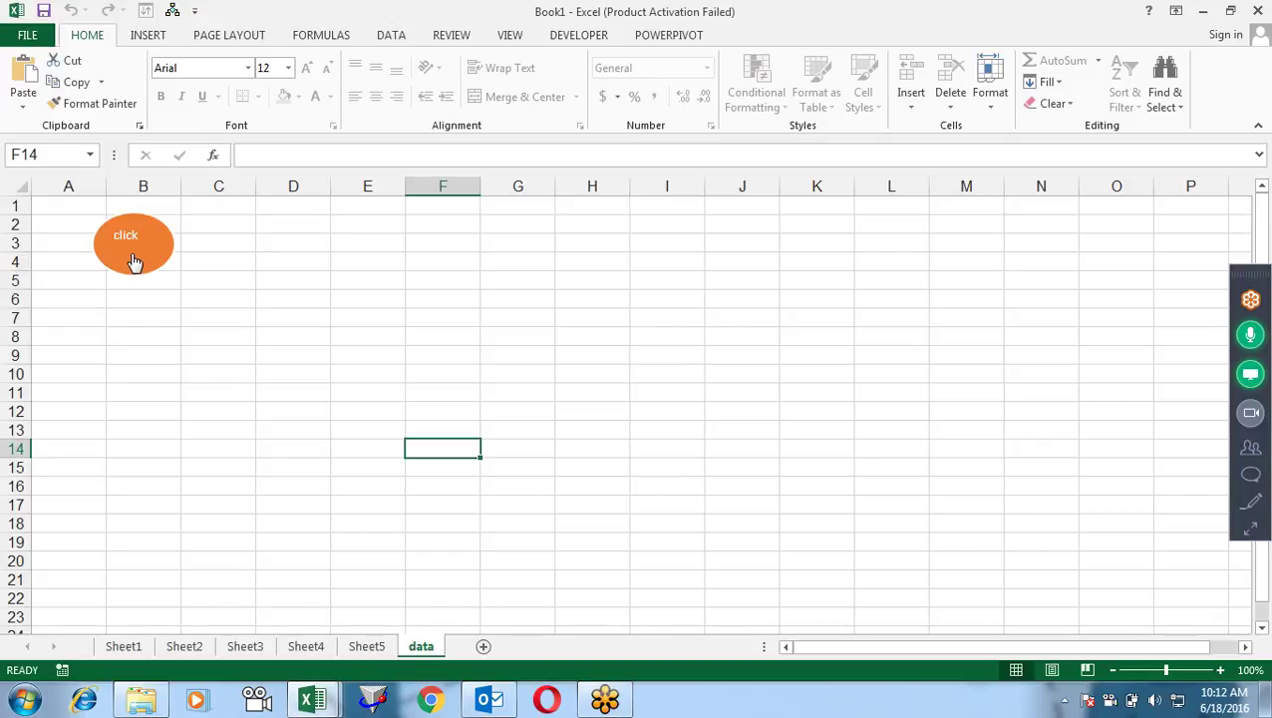
{"action": "left_click", "coordinate": [133, 260]}
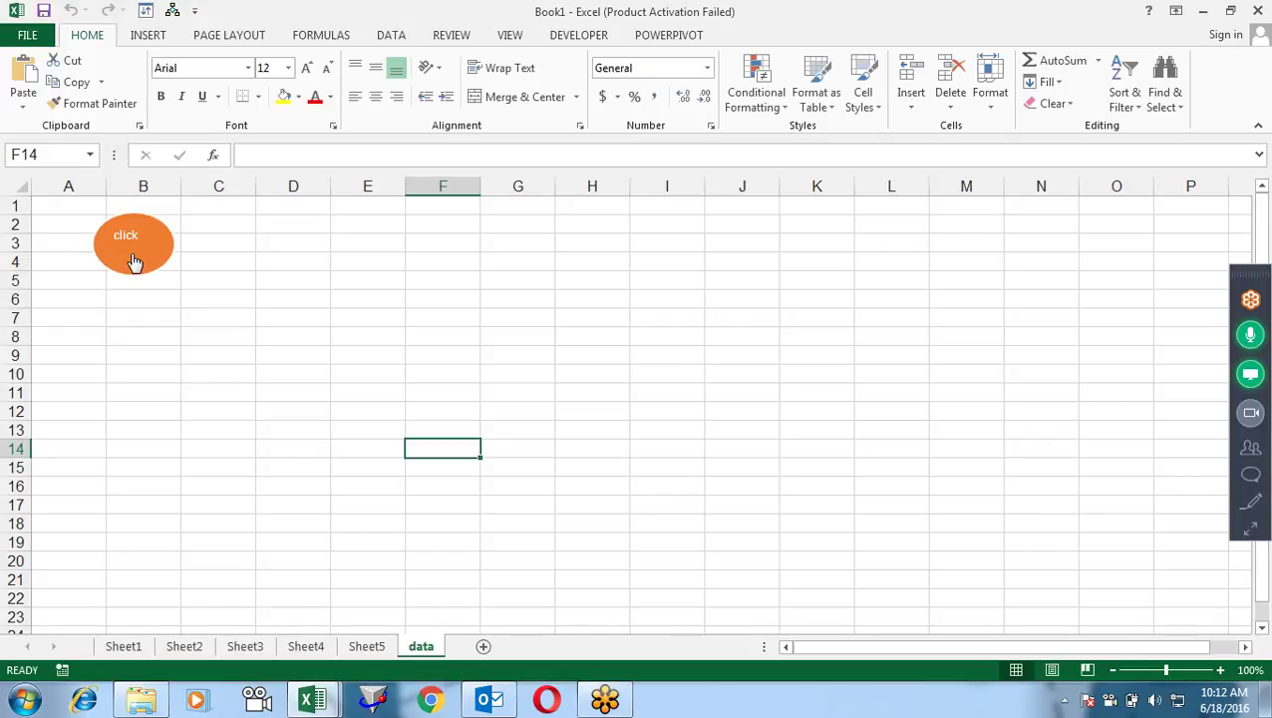
{"action": "key", "text": "alt+Tab"}
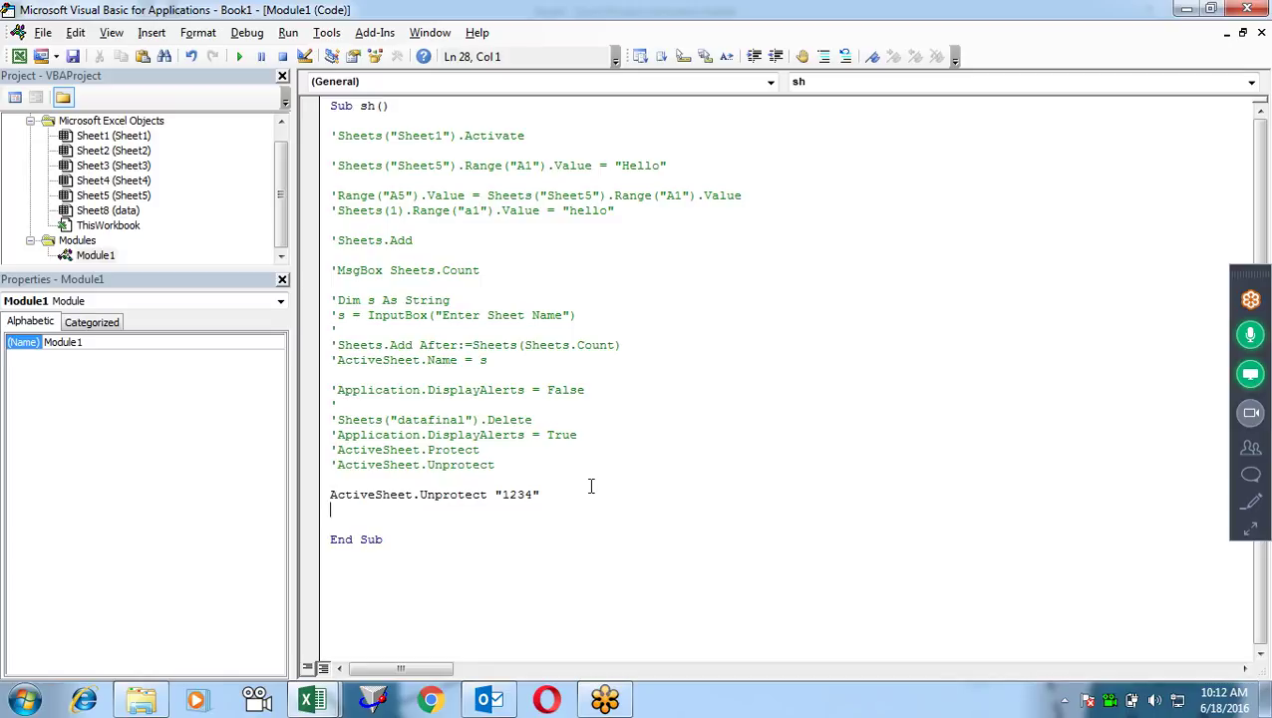
Step: Restore the password Protect line and add a matching password Unprotect line below it
{"action": "left_click_drag", "start_coordinate": [541, 492], "coordinate": [495, 495]}
{"action": "key", "text": "Left"}
{"action": "key", "text": "Left"}
{"action": "key", "text": "Left"}
{"action": "key", "text": "Right"}
{"action": "key", "text": "Right"}
{"action": "key", "text": "Right"}
{"action": "key", "text": "Right"}
{"action": "key", "text": "BackSpace"}
{"action": "key", "text": "BackSpace"}
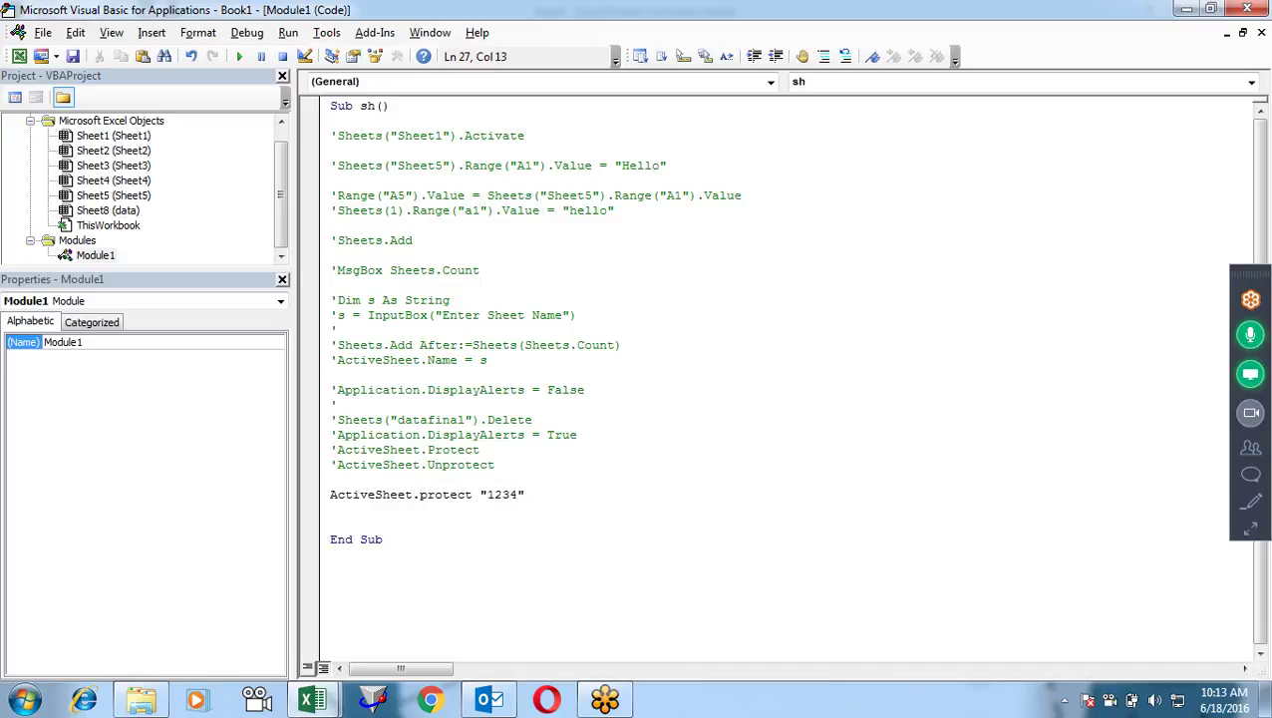
{"action": "key", "text": "Right"}
{"action": "key", "text": "Right"}
{"action": "key", "text": "Right"}
{"action": "key", "text": "Right"}
{"action": "key", "text": "Right"}
{"action": "key", "text": "Right"}
{"action": "key", "text": "Right"}
{"action": "key", "text": "shift+Left"}
{"action": "key", "text": "shift+Left"}
{"action": "key", "text": "shift+Left"}
{"action": "key", "text": "shift+Left"}
{"action": "key", "text": "shift+Left"}
{"action": "key", "text": "shift+Left"}
{"action": "key", "text": "shift+Left"}
{"action": "key", "text": "shift+Left"}
{"action": "key", "text": "shift+Left"}
{"action": "key", "text": "shift+Left"}
{"action": "key", "text": "ctrl+c"}
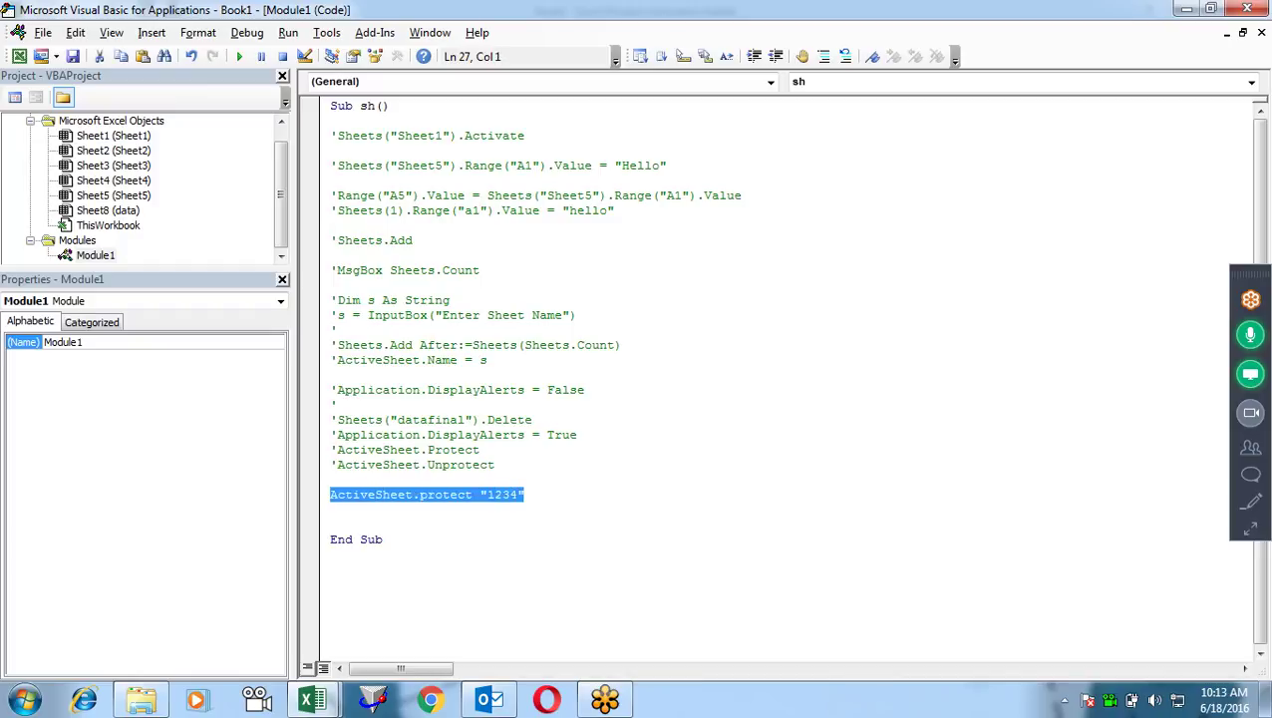
{"action": "key", "text": "Down"}
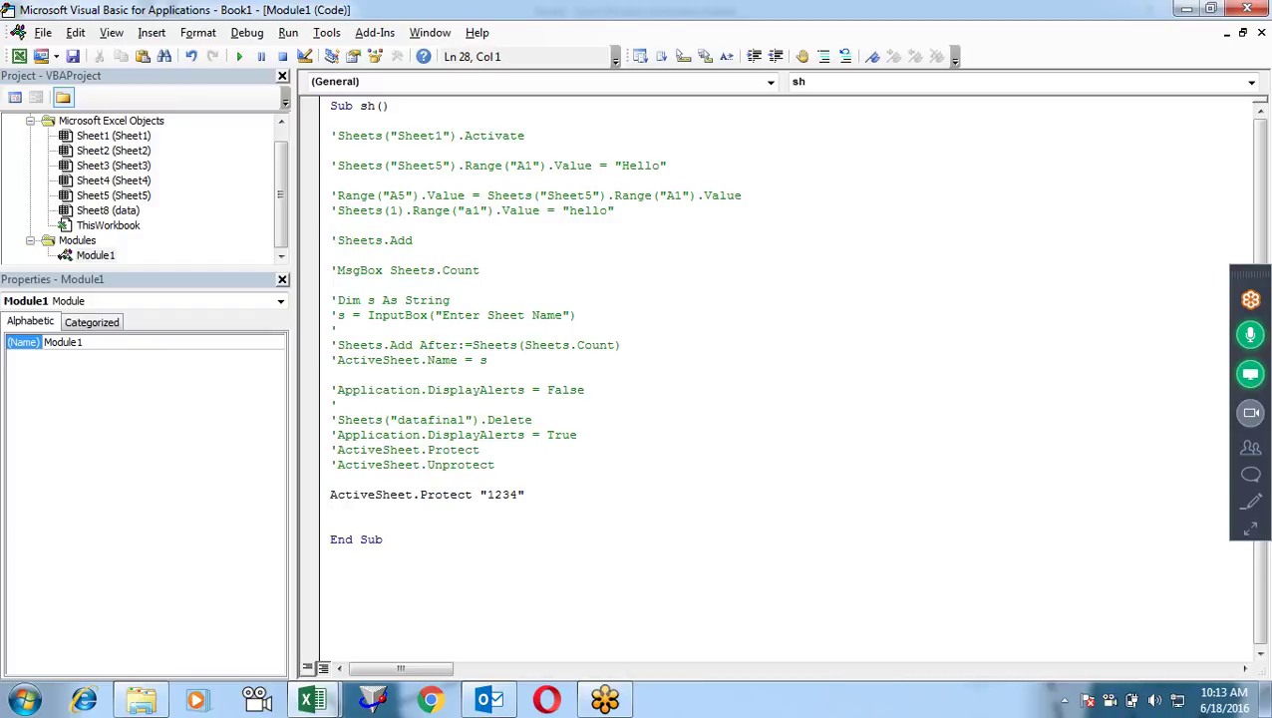
{"action": "key", "text": "ctrl+v"}
{"action": "key", "text": "Left"}
{"action": "key", "text": "Left"}
{"action": "key", "text": "Left"}
{"action": "key", "text": "Left"}
{"action": "key", "text": "Left"}
{"action": "key", "text": "Left"}
{"action": "key", "text": "Left"}
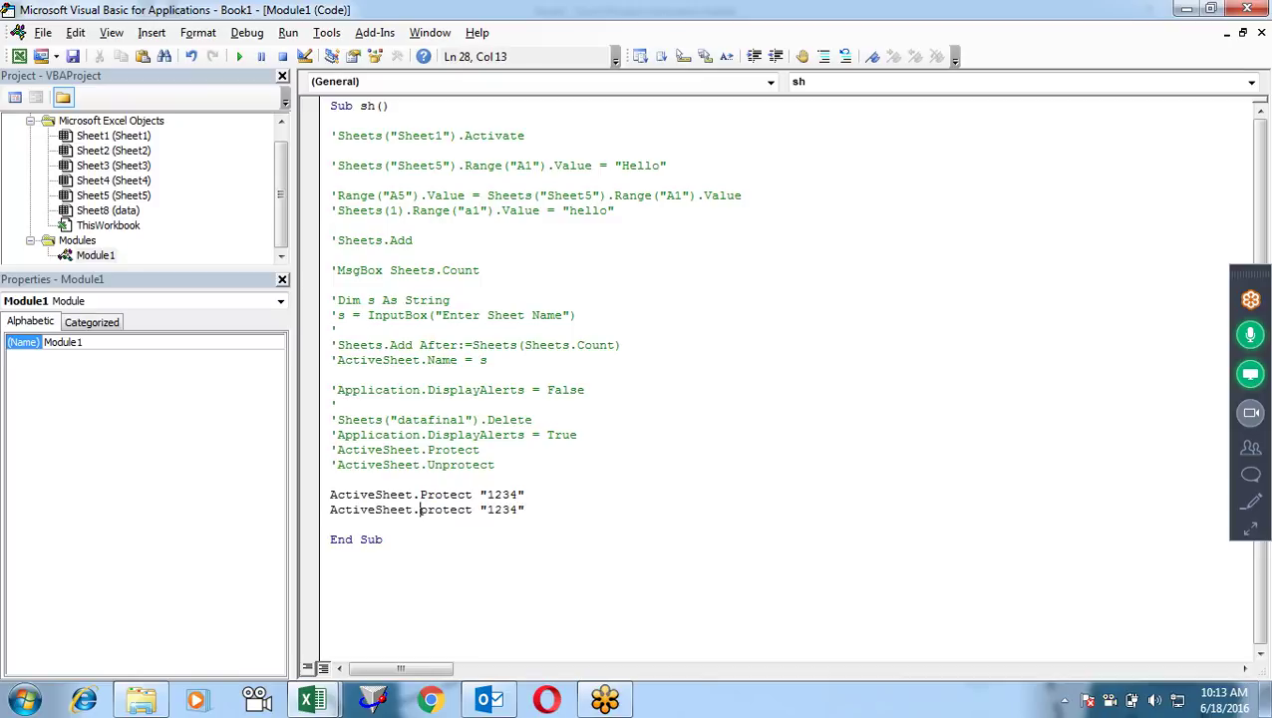
{"action": "type", "text": "un"}
{"action": "key", "text": "Down"}
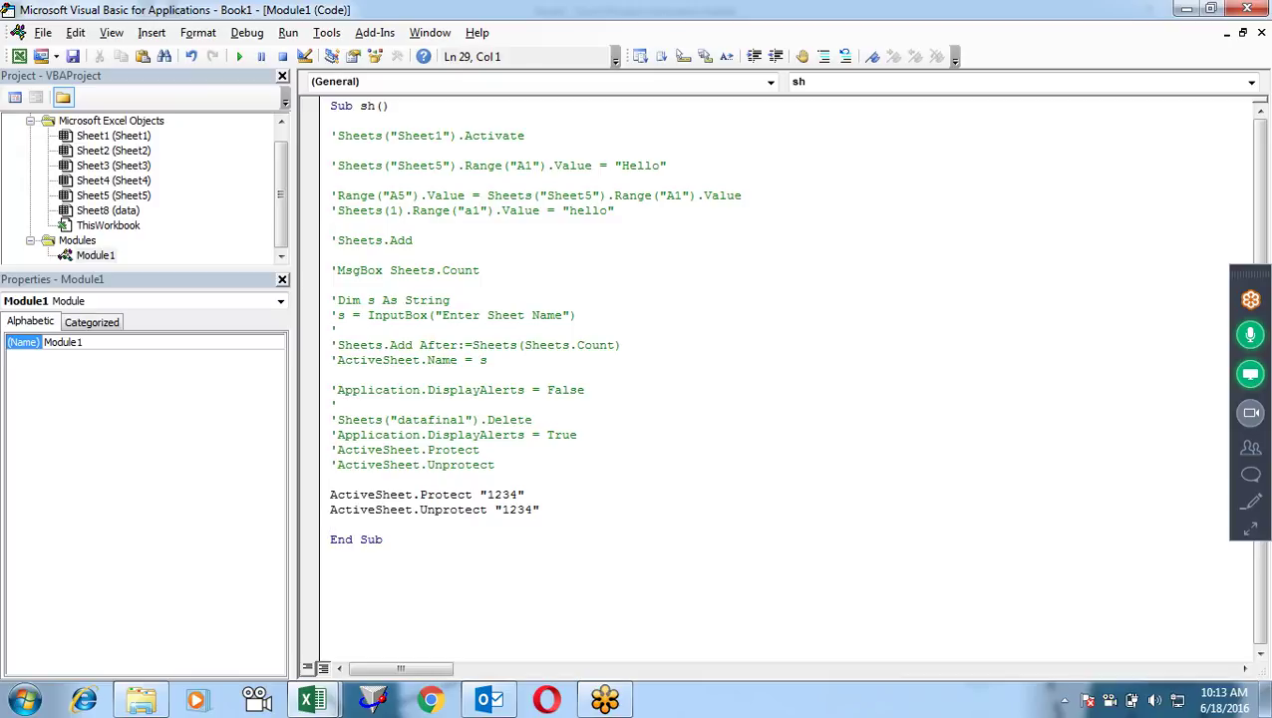
Step: Comment out both password lines with Comment Block and add blank lines before End Sub
{"action": "key", "text": "alt+F11"}
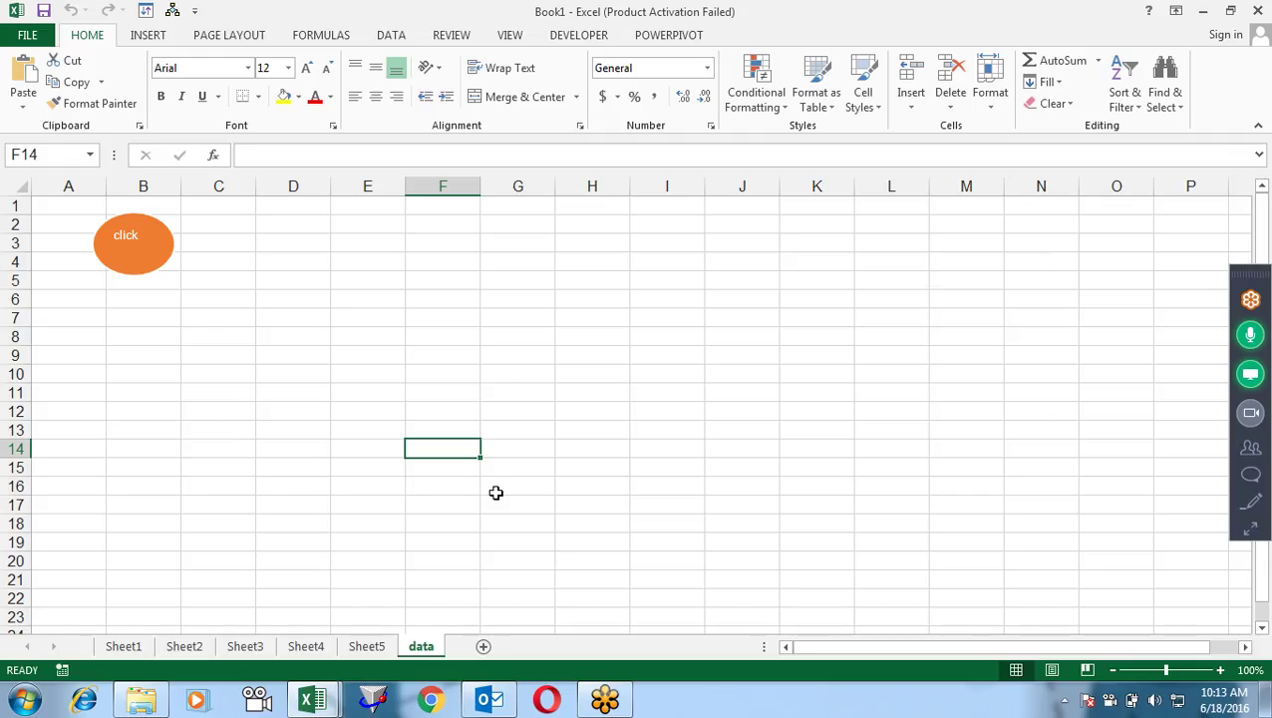
{"action": "key", "text": "alt+F11"}
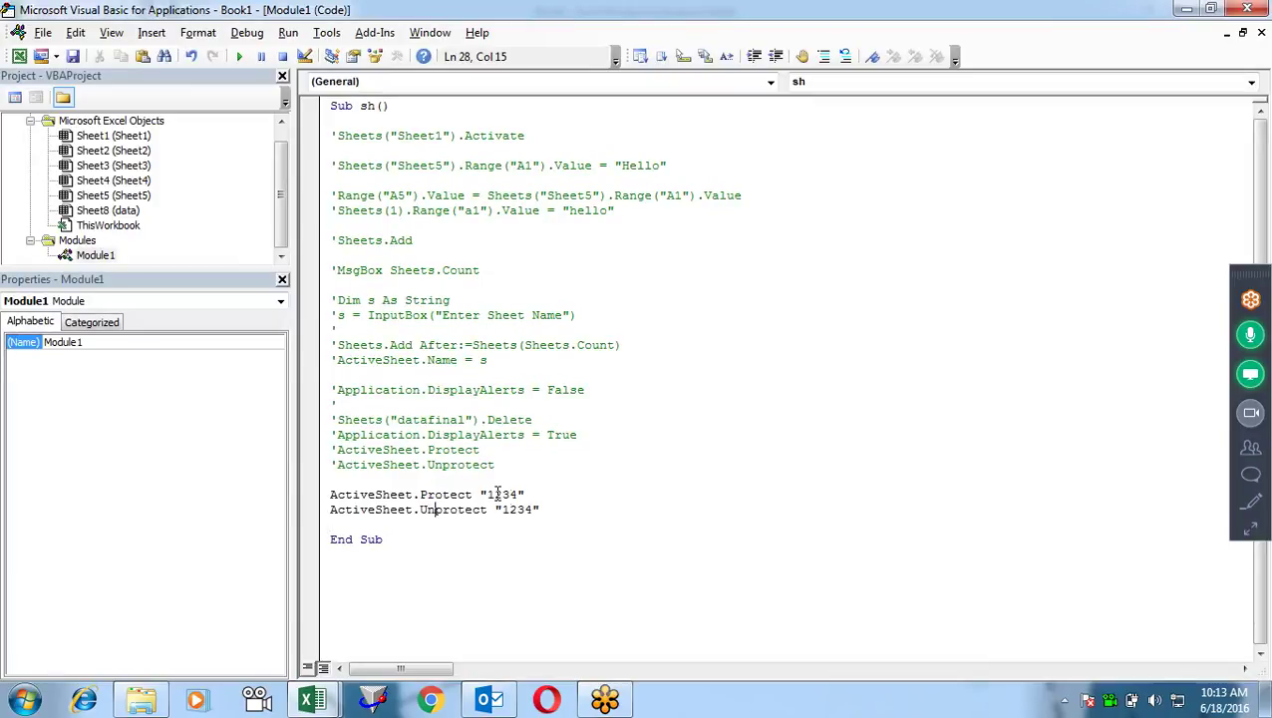
{"action": "left_click_drag", "start_coordinate": [539, 509], "coordinate": [330, 497]}
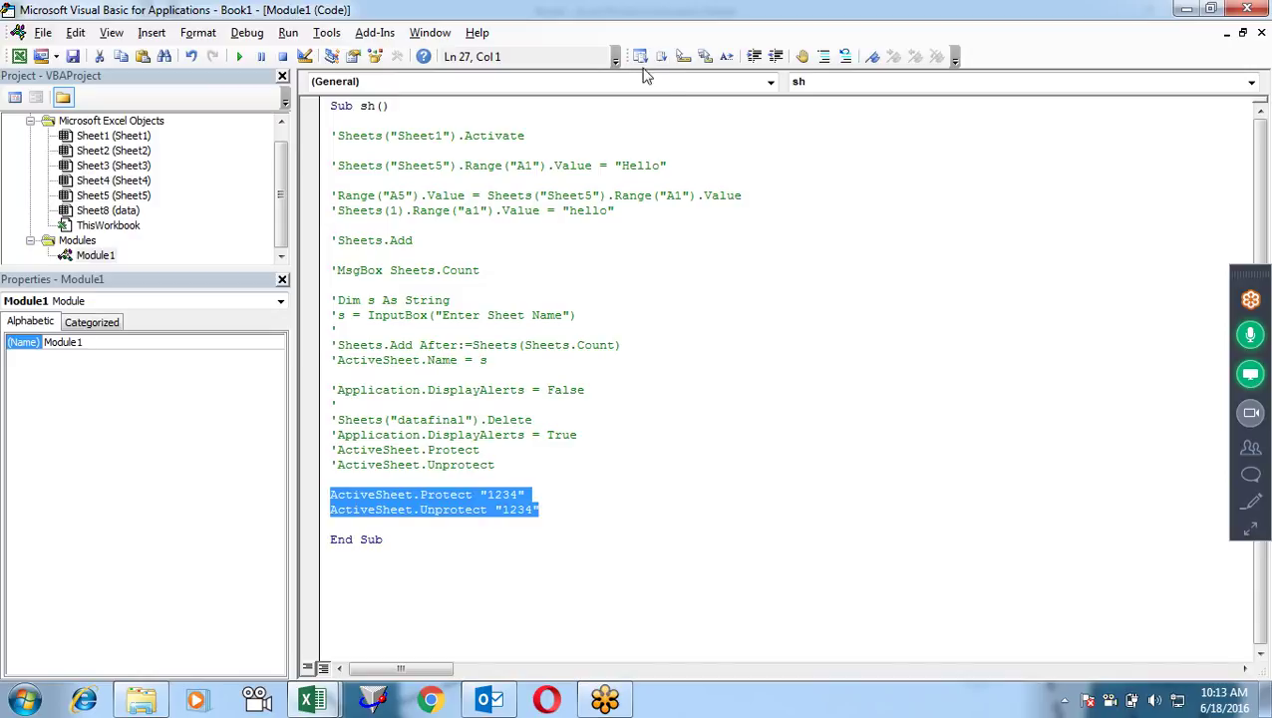
{"action": "left_click", "coordinate": [824, 56]}
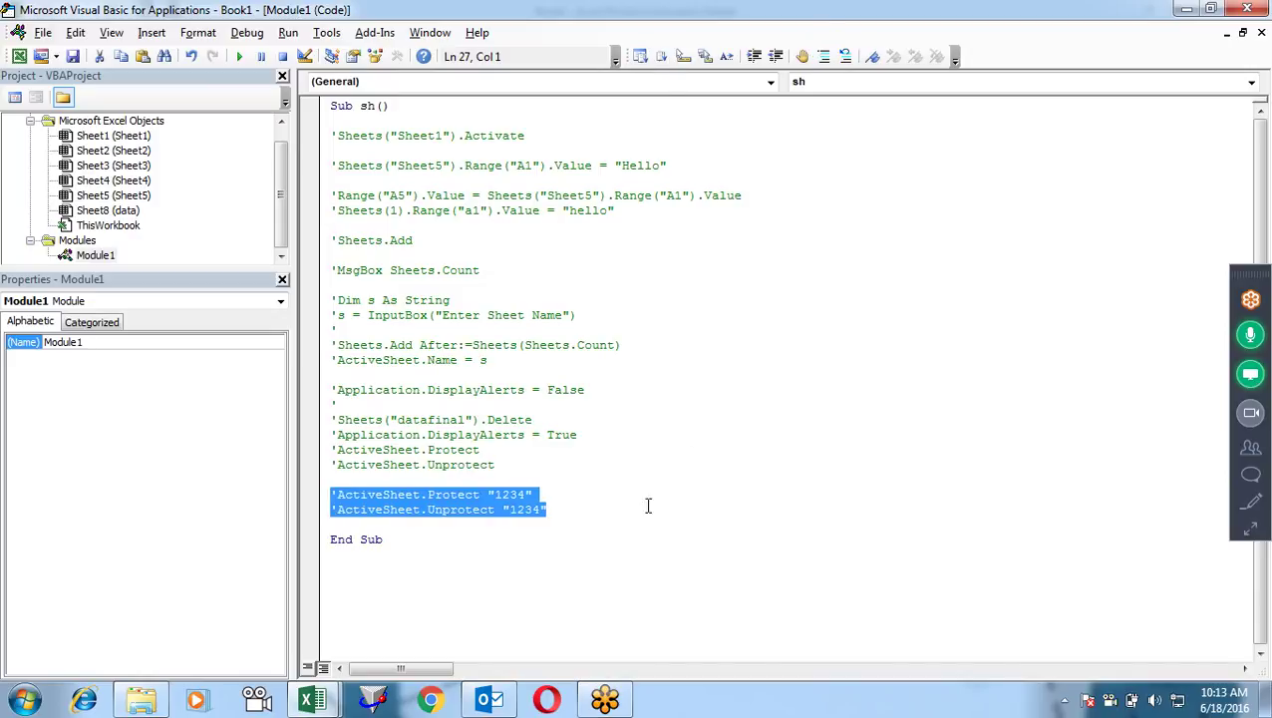
{"action": "left_click", "coordinate": [577, 505]}
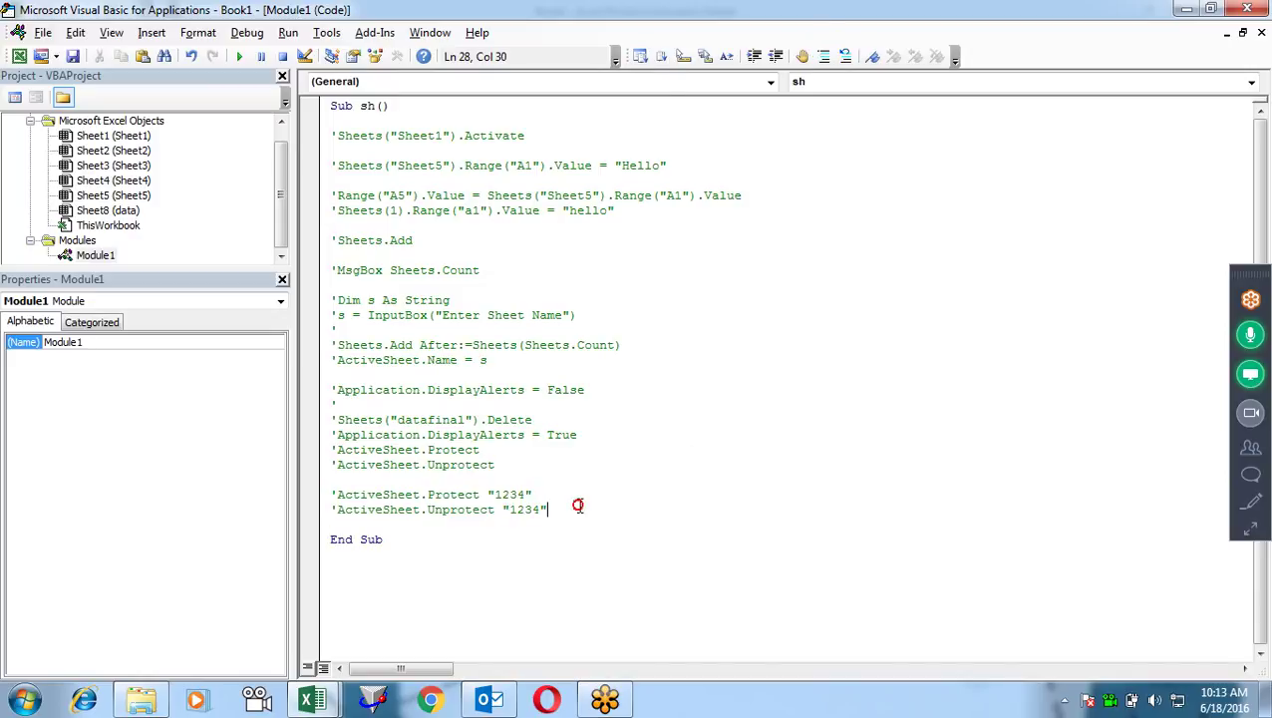
{"action": "key", "text": "Return"}
{"action": "key", "text": "Return"}
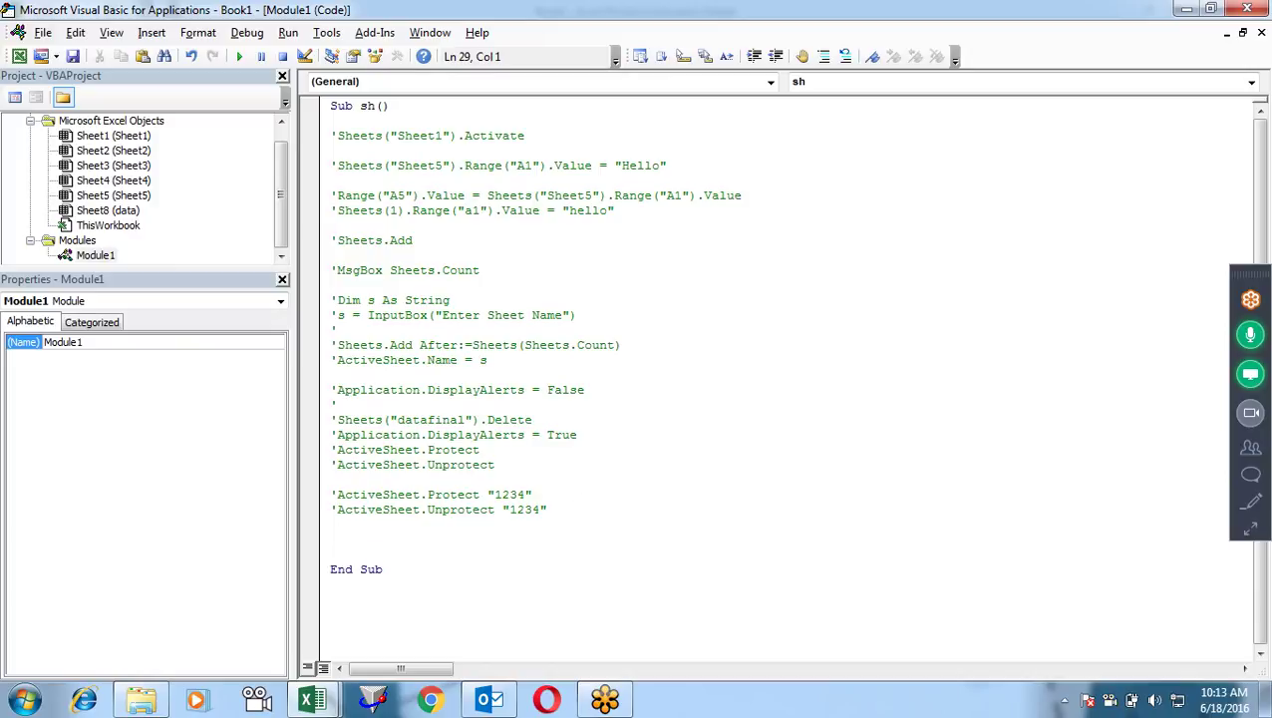
{"action": "key", "text": "alt+F11"}
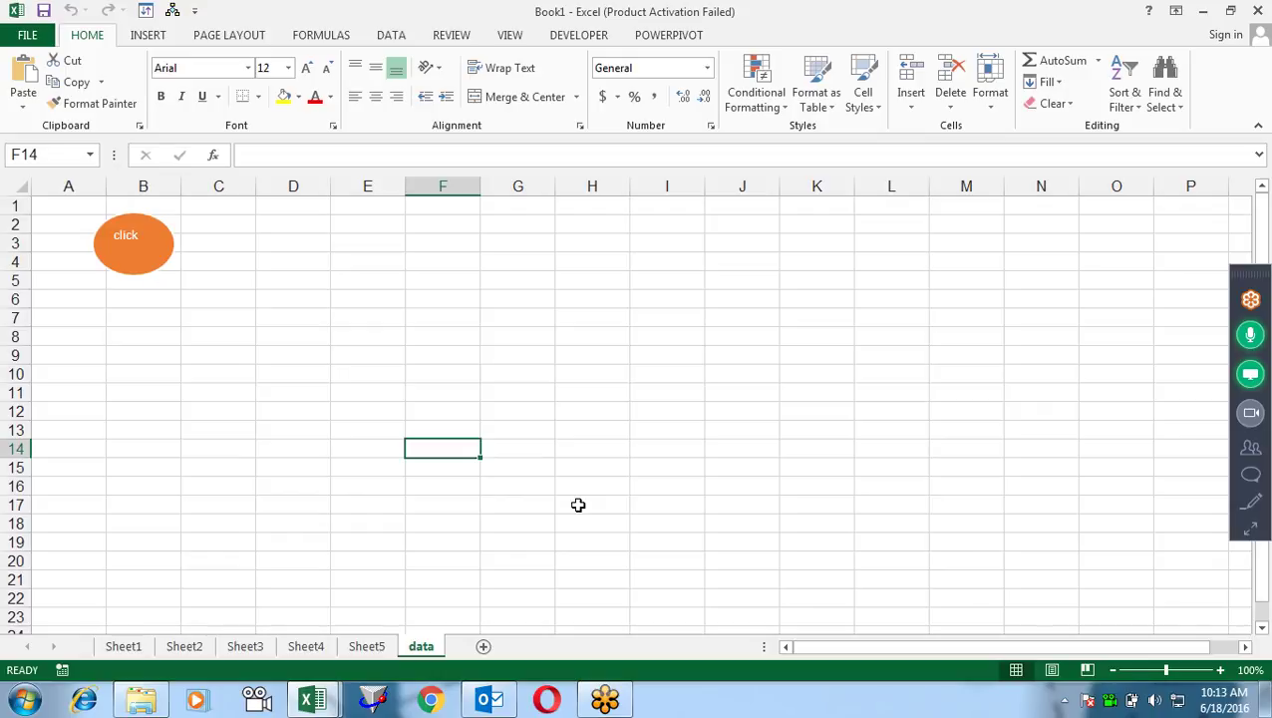
Step: Try typing an ActiveSheet.tabcolor line, then delete the mistyped colour text
{"action": "key", "text": "alt+F11"}
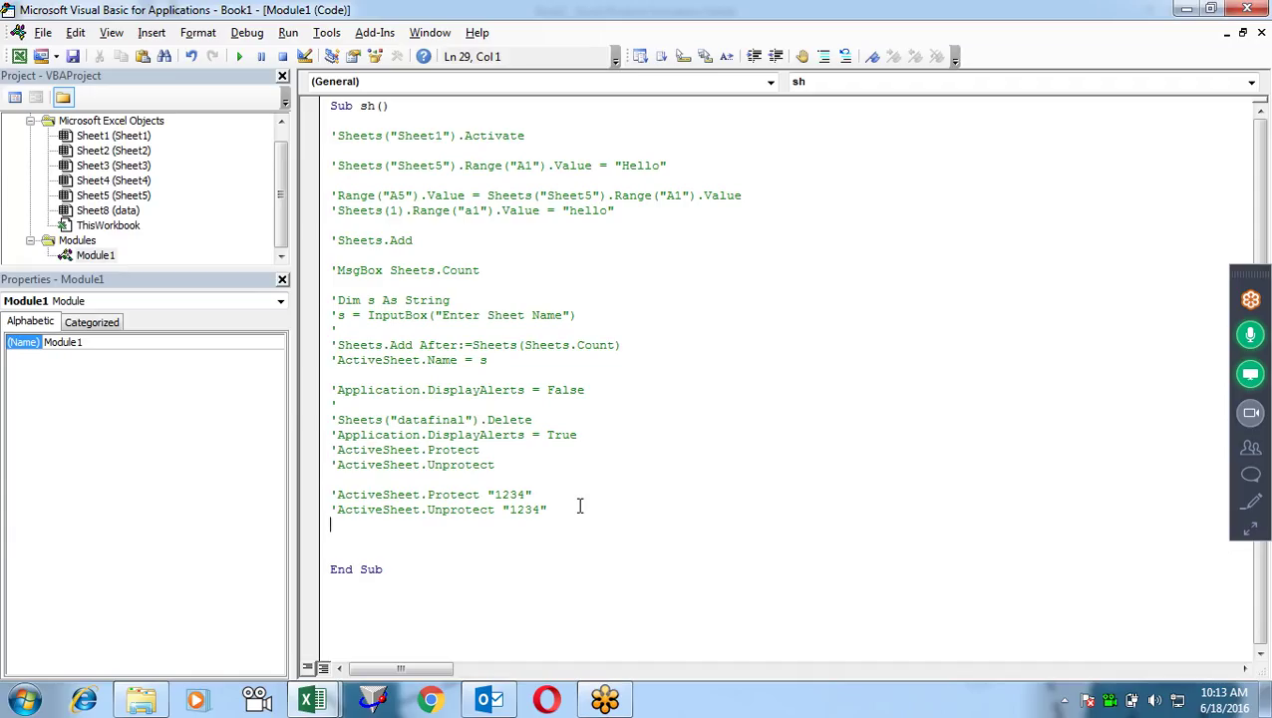
{"action": "type", "text": "ACtivesheet"}
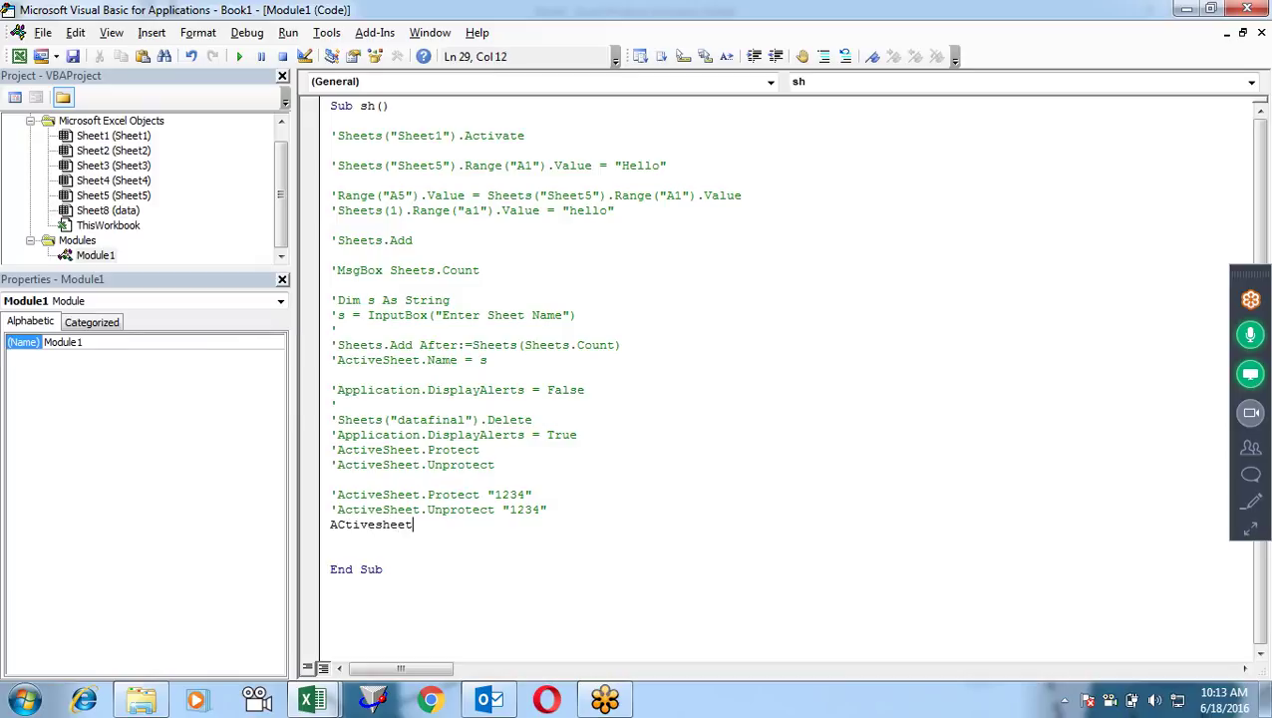
{"action": "type", "text": "."}
{"action": "key", "text": "BackSpace"}
{"action": "key", "text": "ctrl+space"}
{"action": "type", "text": "tabcolor"}
{"action": "key", "text": "Down"}
{"action": "key", "text": "Up"}
{"action": "key", "text": "BackSpace"}
{"action": "key", "text": "BackSpace"}
{"action": "key", "text": "BackSpace"}
{"action": "key", "text": "BackSpace"}
{"action": "key", "text": "BackSpace"}
{"action": "key", "text": "BackSpace"}
{"action": "key", "text": "BackSpace"}
{"action": "key", "text": "BackSpace"}
{"action": "key", "text": "BackSpace"}
{"action": "key", "text": "BackSpace"}
{"action": "key", "text": "BackSpace"}
{"action": "key", "text": "BackSpace"}
{"action": "key", "text": "BackSpace"}
{"action": "key", "text": "BackSpace"}
{"action": "key", "text": "BackSpace"}
{"action": "key", "text": "BackSpace"}
{"action": "key", "text": "BackSpace"}
Step: Try a Sheets(1). line instead, trim it back, and return to Excel
{"action": "type", "text": "Sheets("}
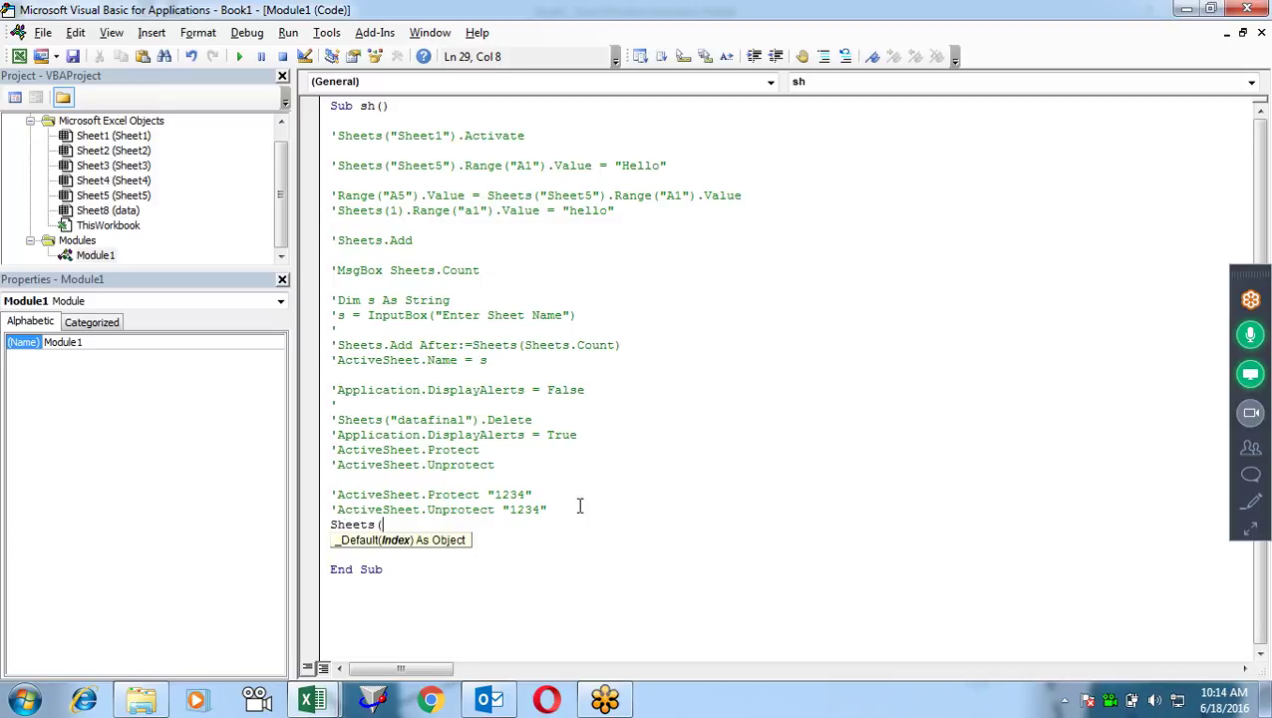
{"action": "type", "text": "1)."}
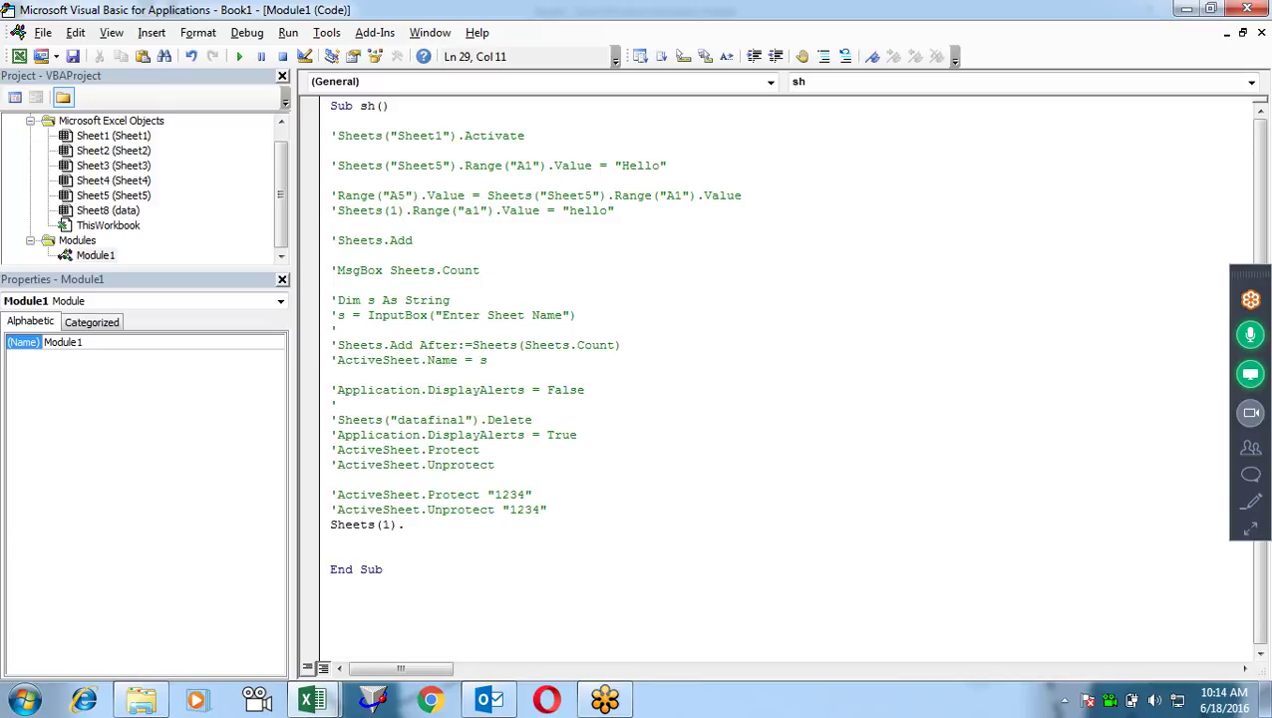
{"action": "key", "text": "BackSpace"}
{"action": "key", "text": "BackSpace"}
{"action": "key", "text": "BackSpace"}
{"action": "type", "text": "\""}
{"action": "key", "text": "BackSpace"}
{"action": "key", "text": "BackSpace"}
{"action": "key", "text": "BackSpace"}
{"action": "key", "text": "BackSpace"}
{"action": "key", "text": "BackSpace"}
{"action": "key", "text": "BackSpace"}
{"action": "key", "text": "BackSpace"}
{"action": "key", "text": "BackSpace"}
{"action": "key", "text": "alt+F11"}
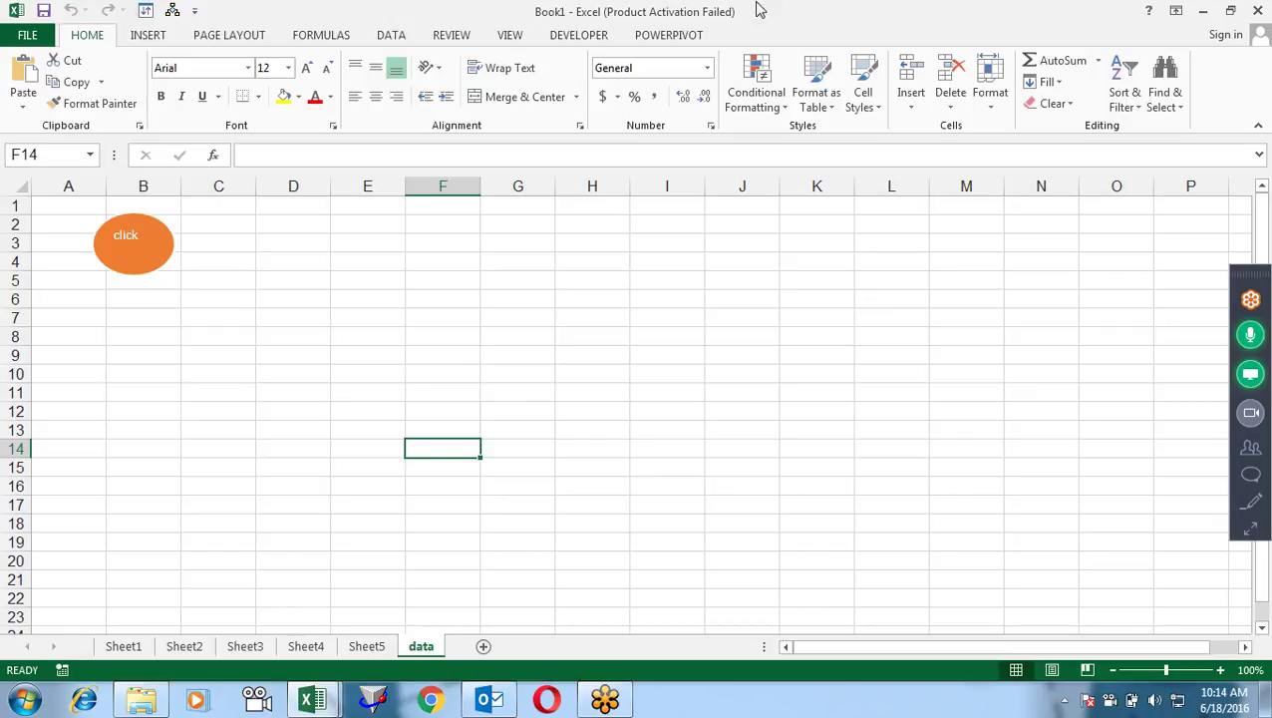
Step: Record Macro1 that colours the data sheet's tab green, then bring up the Macros list
{"action": "left_click", "coordinate": [569, 35]}
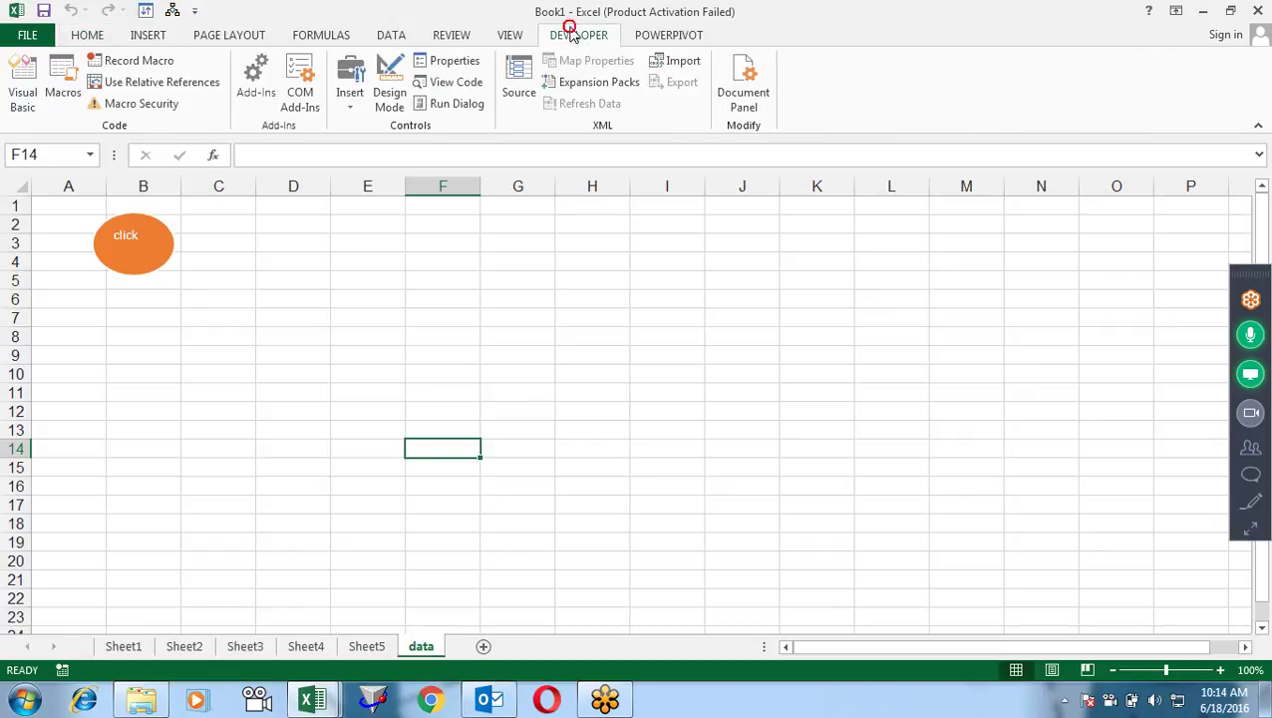
{"action": "left_click", "coordinate": [100, 60]}
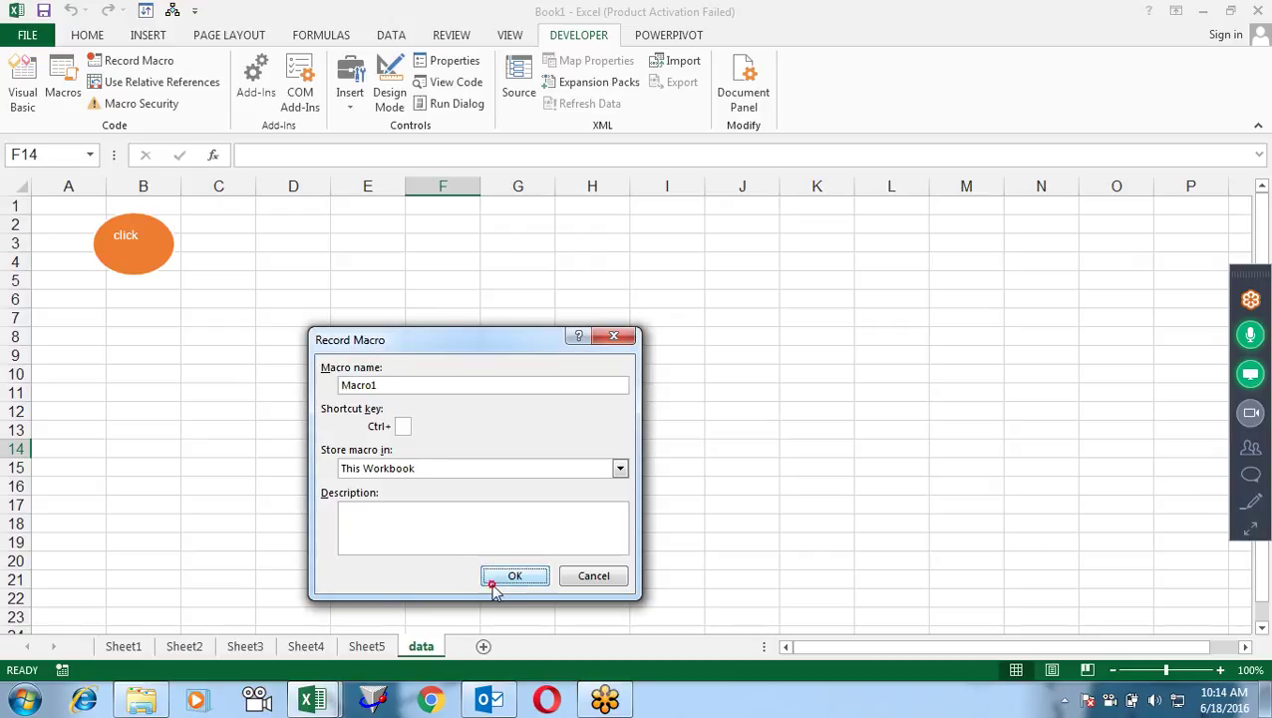
{"action": "left_click", "coordinate": [495, 586]}
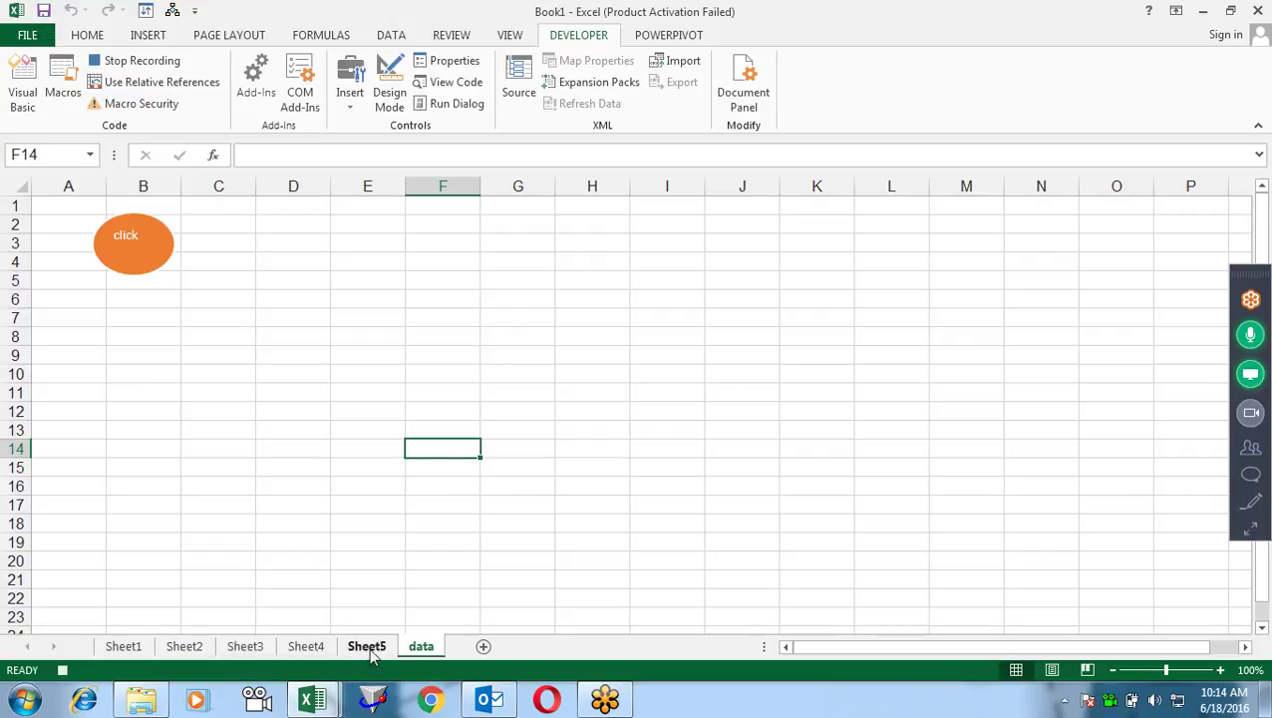
{"action": "right_click", "coordinate": [423, 646]}
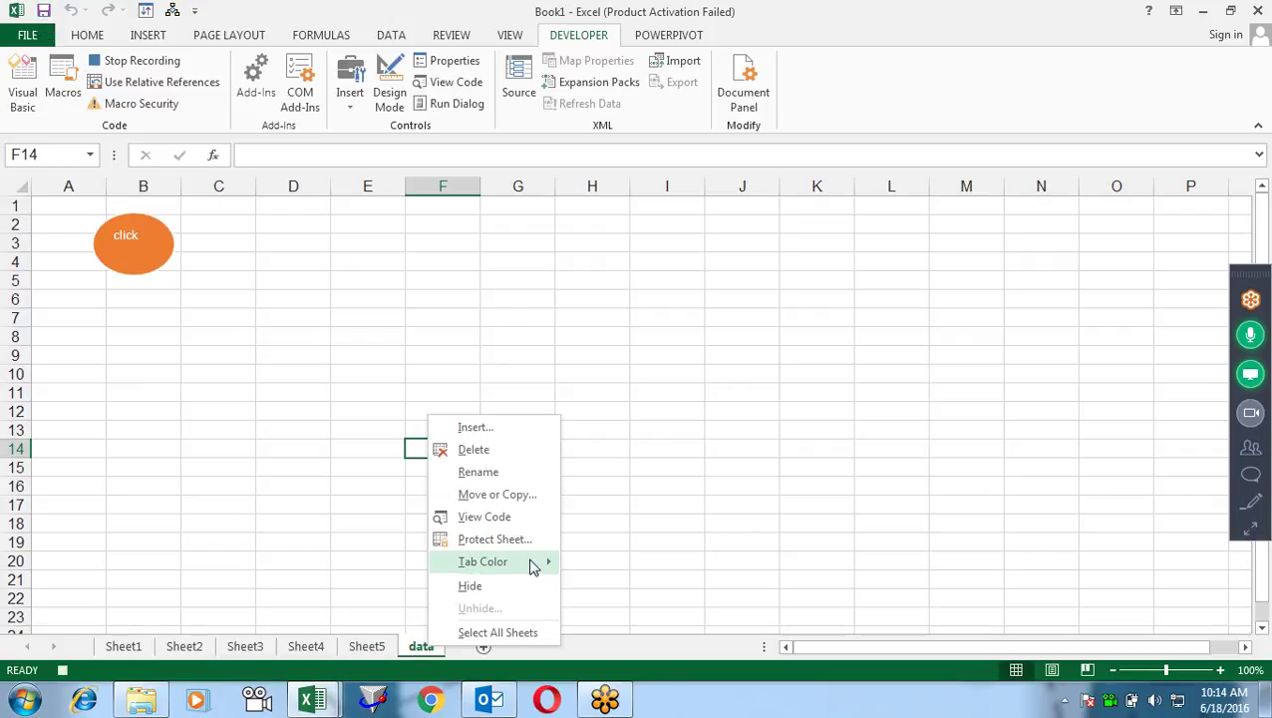
{"action": "mouse_move", "coordinate": [543, 563]}
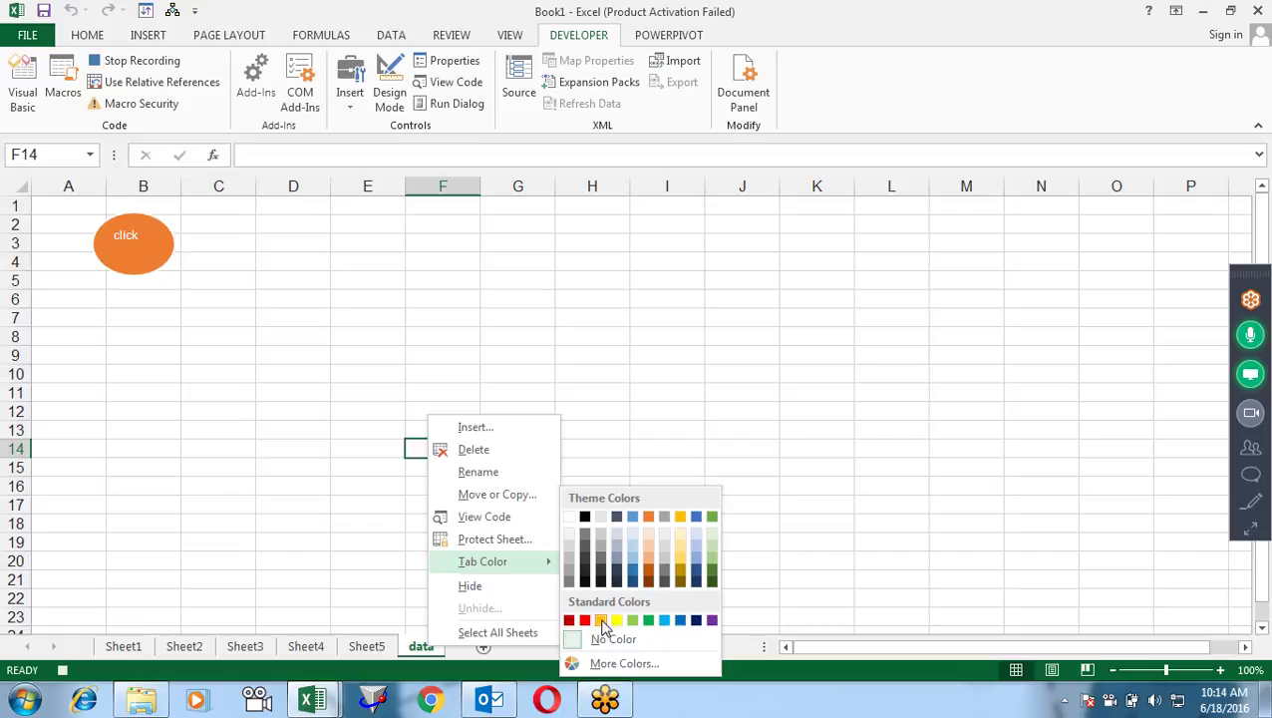
{"action": "left_click", "coordinate": [647, 620]}
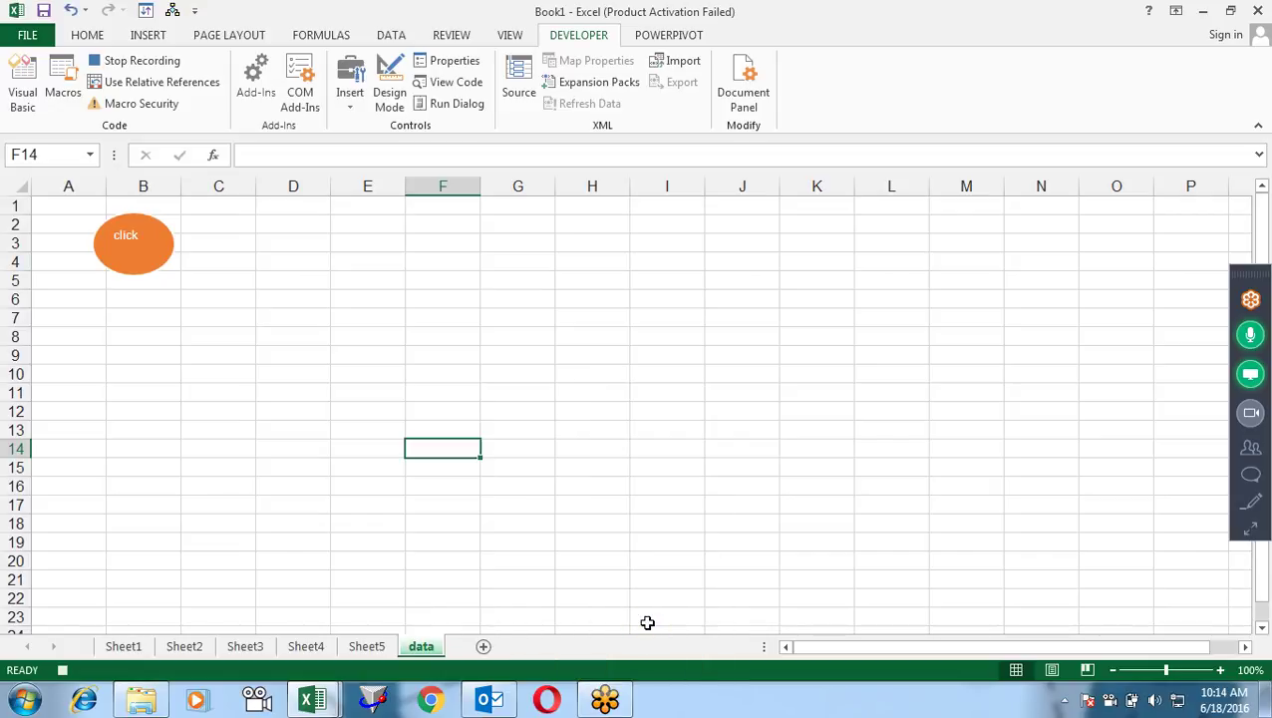
{"action": "left_click", "coordinate": [169, 65]}
{"action": "left_click", "coordinate": [63, 85]}
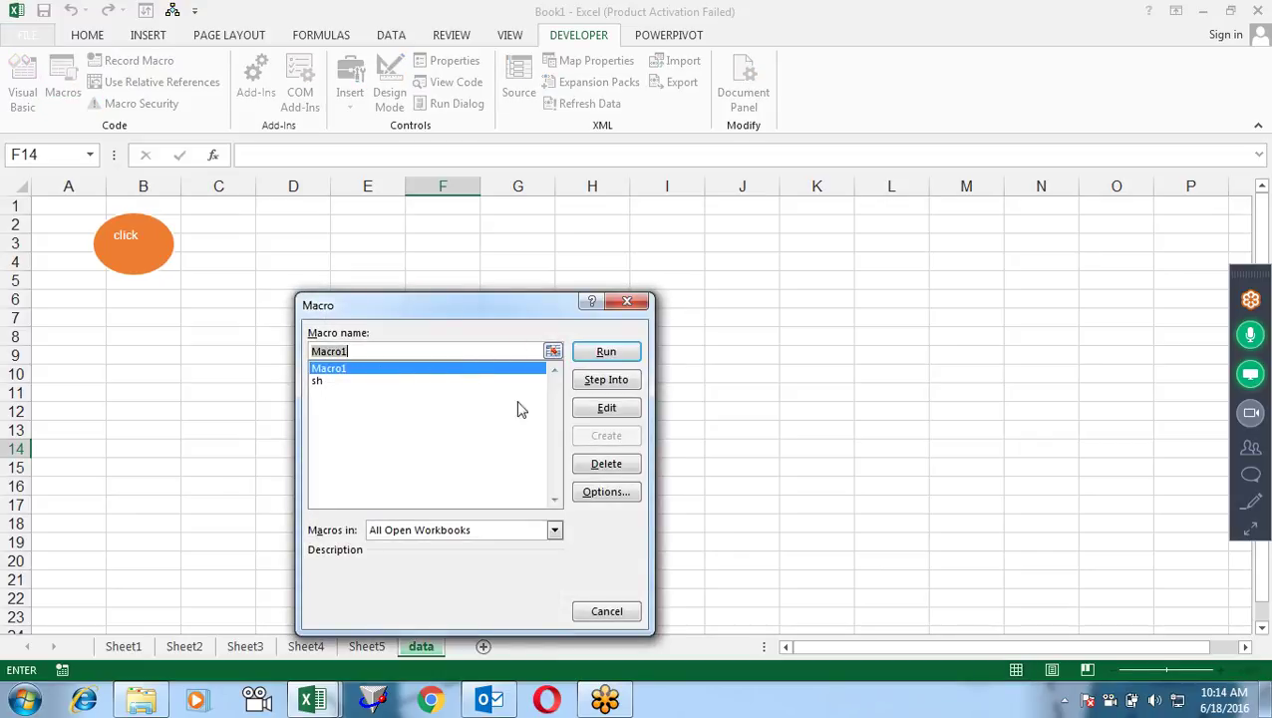
Step: Inspect Macro1's recorded Sheets("data").Tab.Color = 5287936 line in Module2, then reopen sh in Module1
{"action": "left_click", "coordinate": [601, 408]}
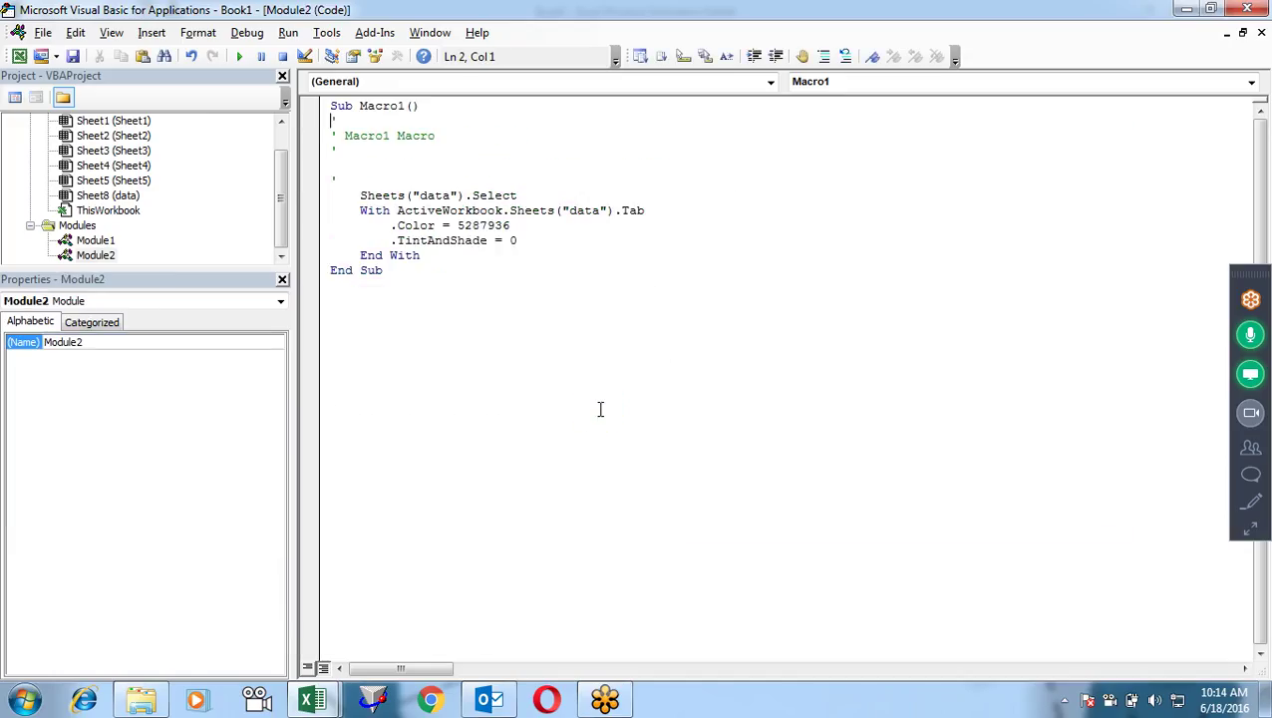
{"action": "left_click", "coordinate": [110, 256]}
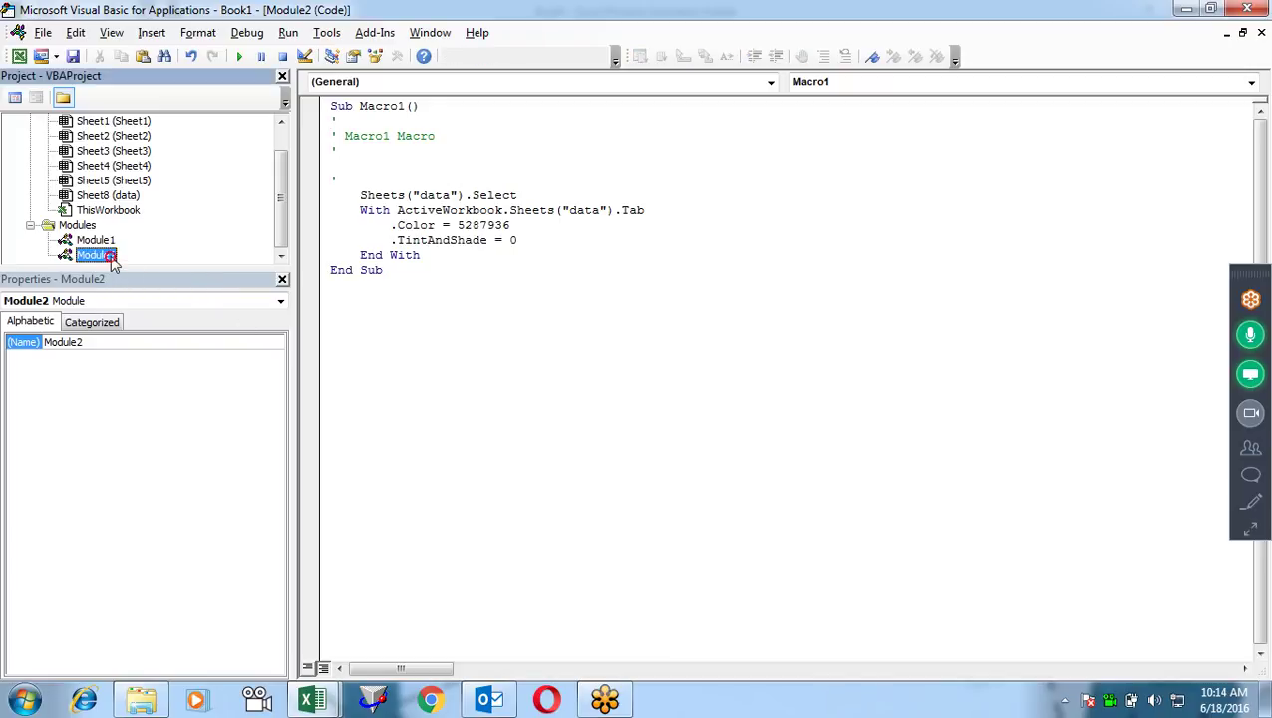
{"action": "left_click", "coordinate": [560, 239]}
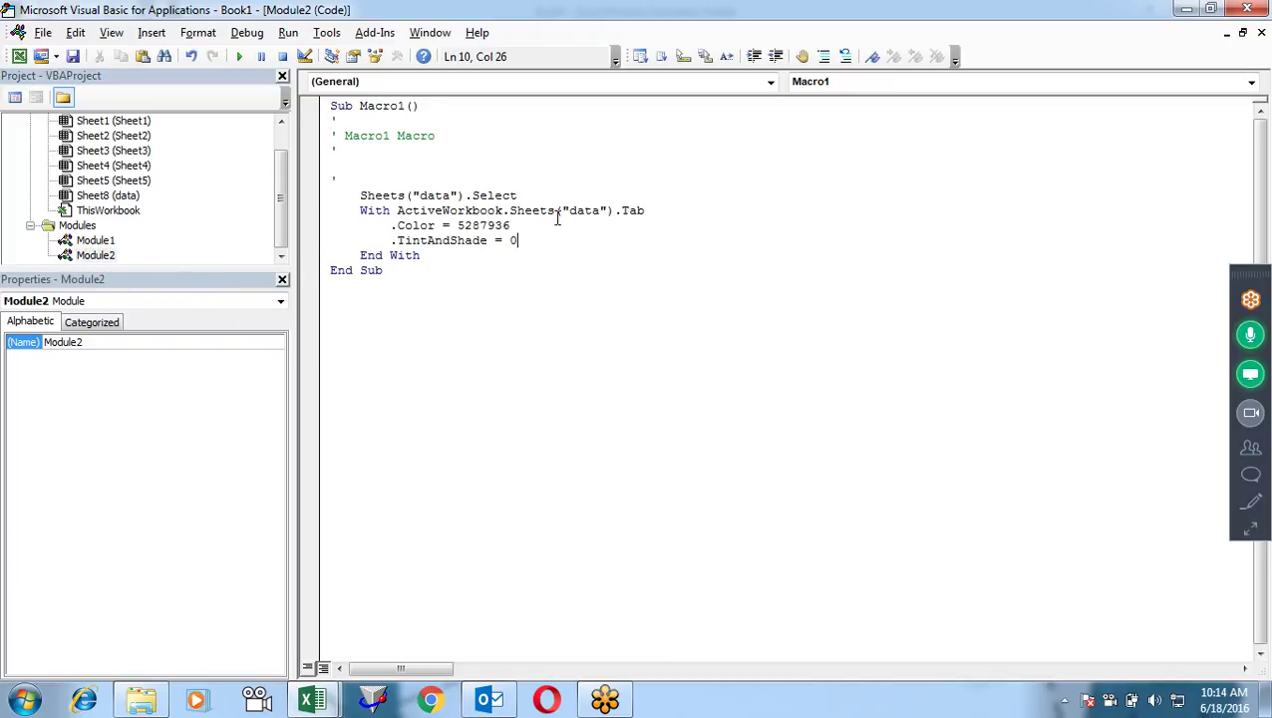
{"action": "left_click_drag", "start_coordinate": [403, 210], "coordinate": [660, 205]}
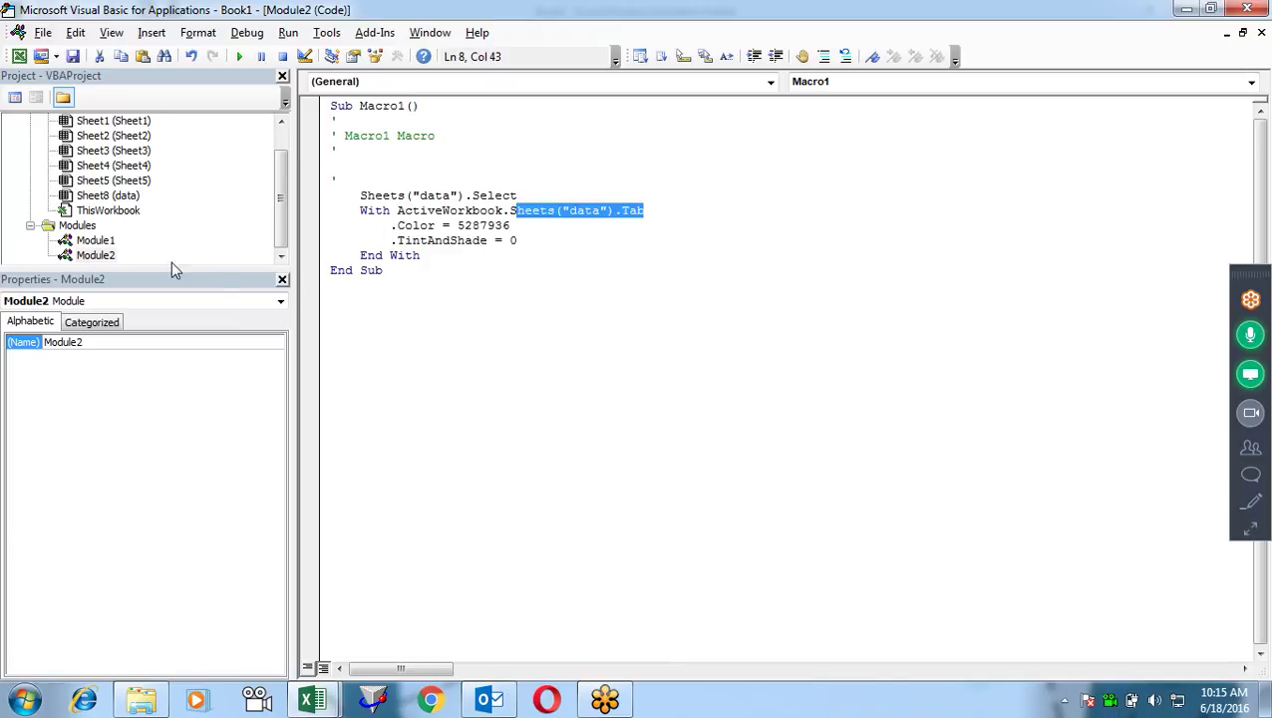
{"action": "double_click", "coordinate": [106, 242]}
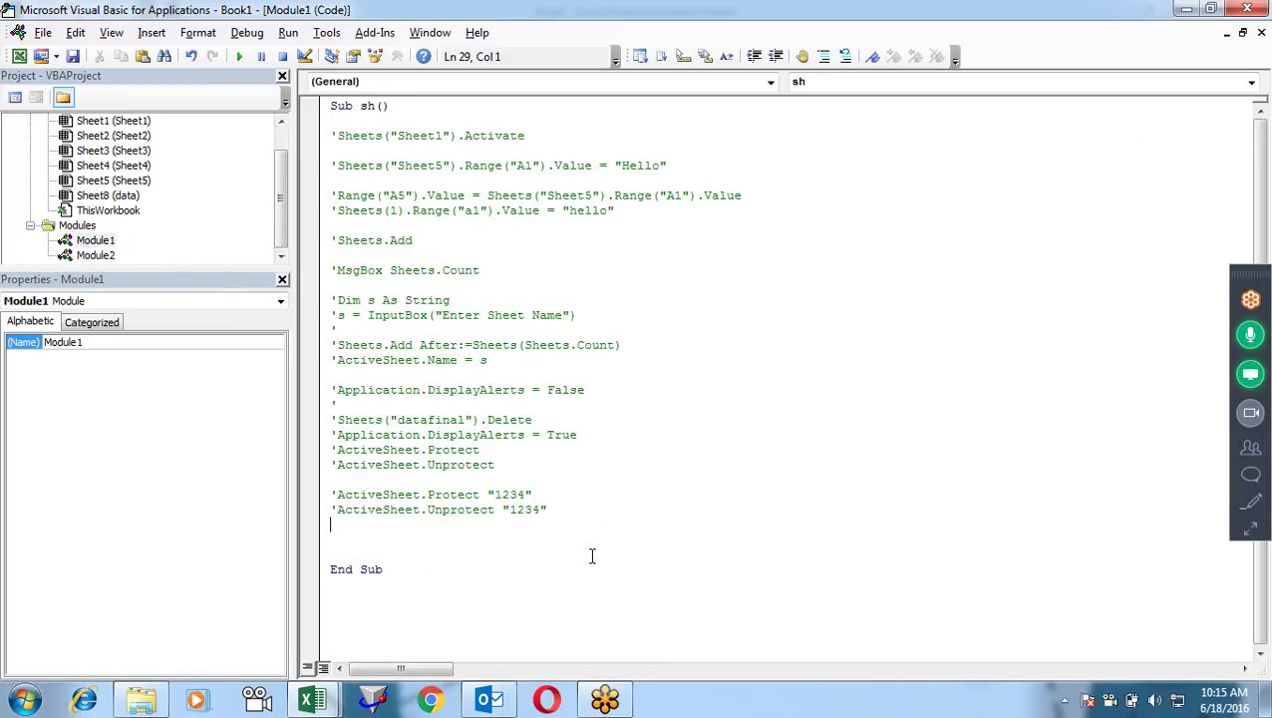
Step: Add the line ActiveSheet.Tab.Color = vbRed to the sh macro
{"action": "type", "text": "Sheets"}
{"action": "key", "text": "BackSpace"}
{"action": "key", "text": "BackSpace"}
{"action": "key", "text": "BackSpace"}
{"action": "key", "text": "BackSpace"}
{"action": "key", "text": "BackSpace"}
{"action": "key", "text": "BackSpace"}
{"action": "type", "text": "active"}
{"action": "type", "text": "Sheet.tab"}
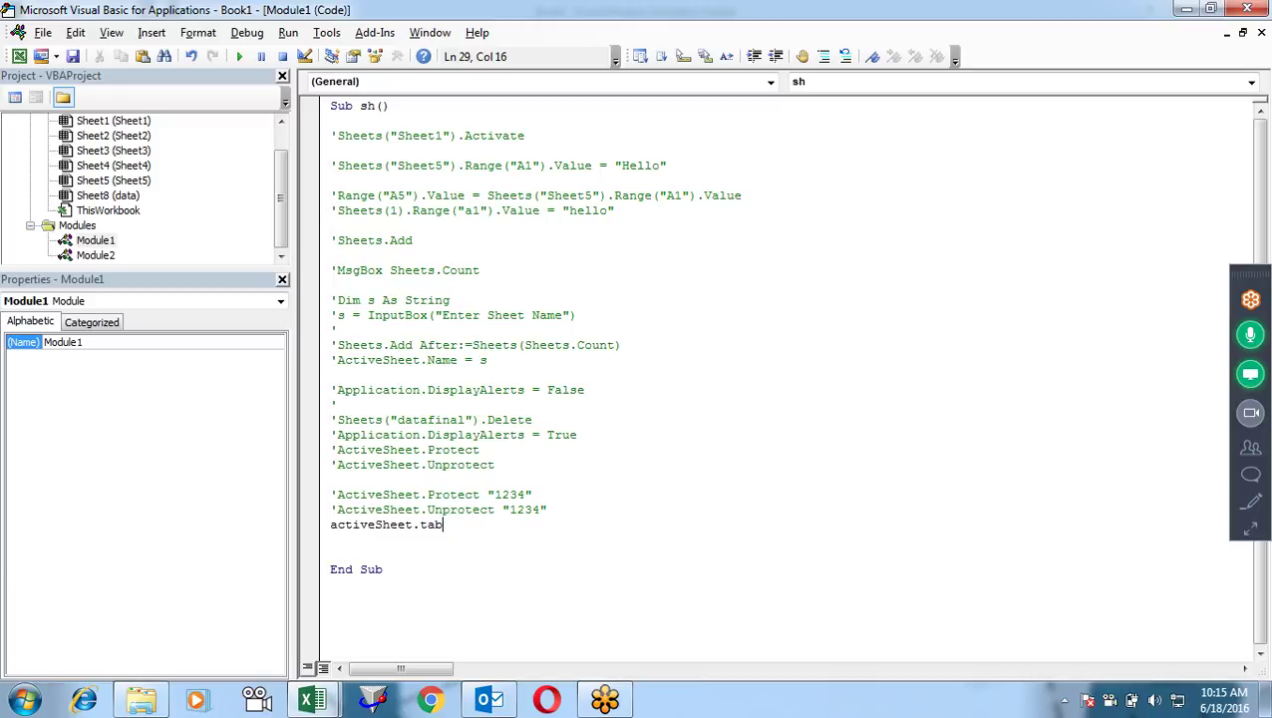
{"action": "type", "text": ".colr"}
{"action": "key", "text": "BackSpace"}
{"action": "type", "text": "or="}
{"action": "type", "text": "vbred"}
{"action": "key", "text": "Return"}
Step: Check the vbRed constant's casing in the new line, then return to Excel
{"action": "left_click", "coordinate": [534, 524]}
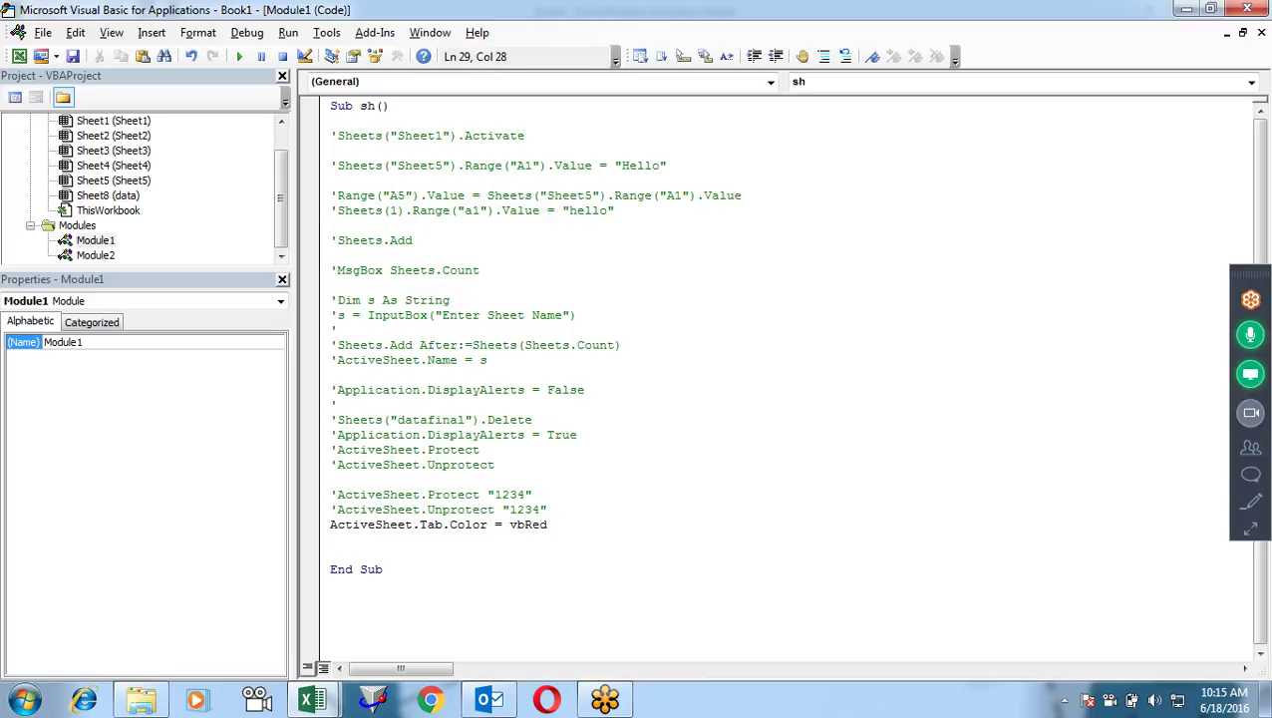
{"action": "key", "text": "Down"}
{"action": "key", "text": "Up"}
{"action": "key", "text": "Left"}
{"action": "key", "text": "Left"}
{"action": "key", "text": "shift+Right"}
{"action": "key", "text": "shift+Right"}
{"action": "key", "text": "Right"}
{"action": "key", "text": "Right"}
{"action": "key", "text": "shift+Left"}
{"action": "key", "text": "Down"}
{"action": "key", "text": "alt+F11"}
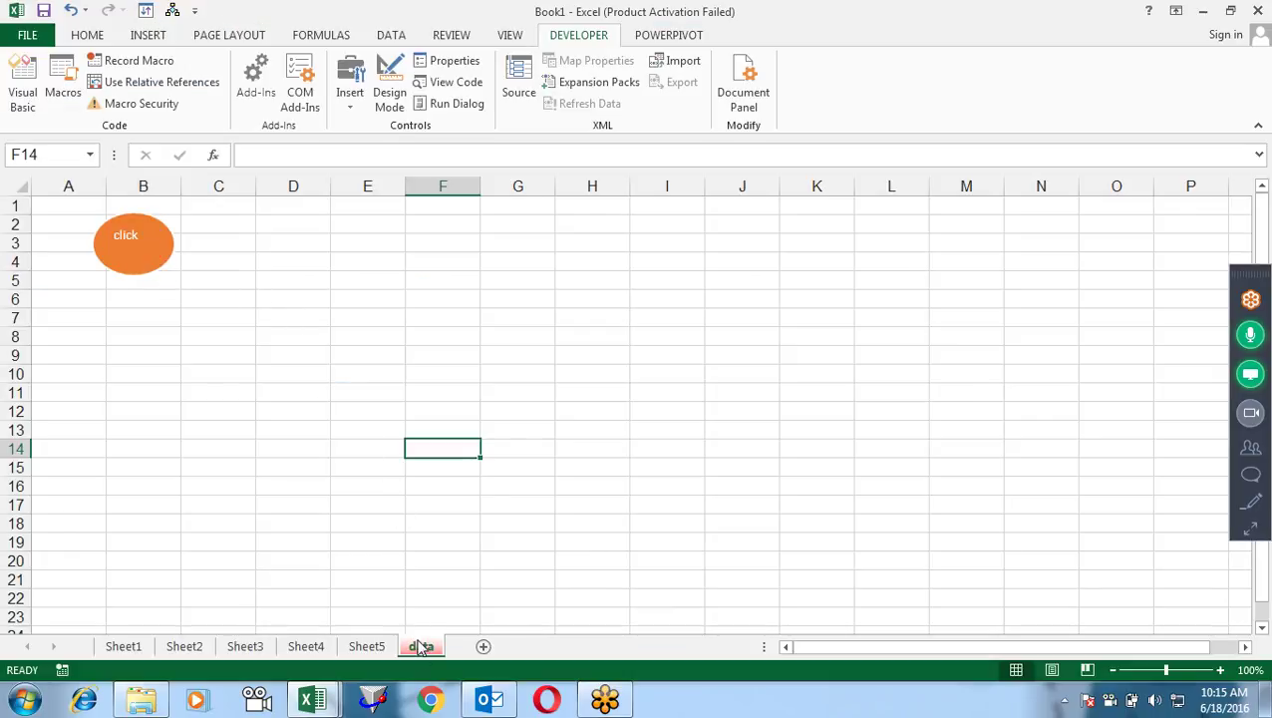
Step: Confirm the data tab is red, then comment out the ActiveSheet.Tab.Color = vbRed line
{"action": "left_click", "coordinate": [374, 646]}
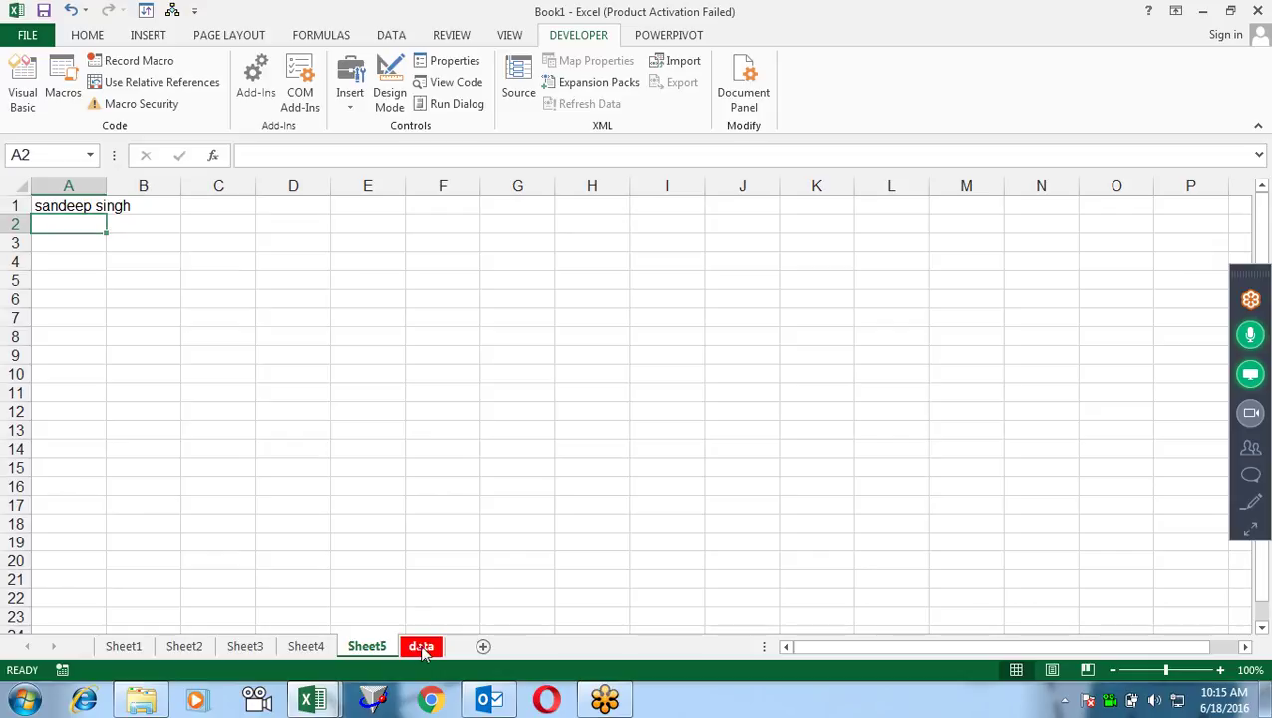
{"action": "left_click", "coordinate": [419, 647]}
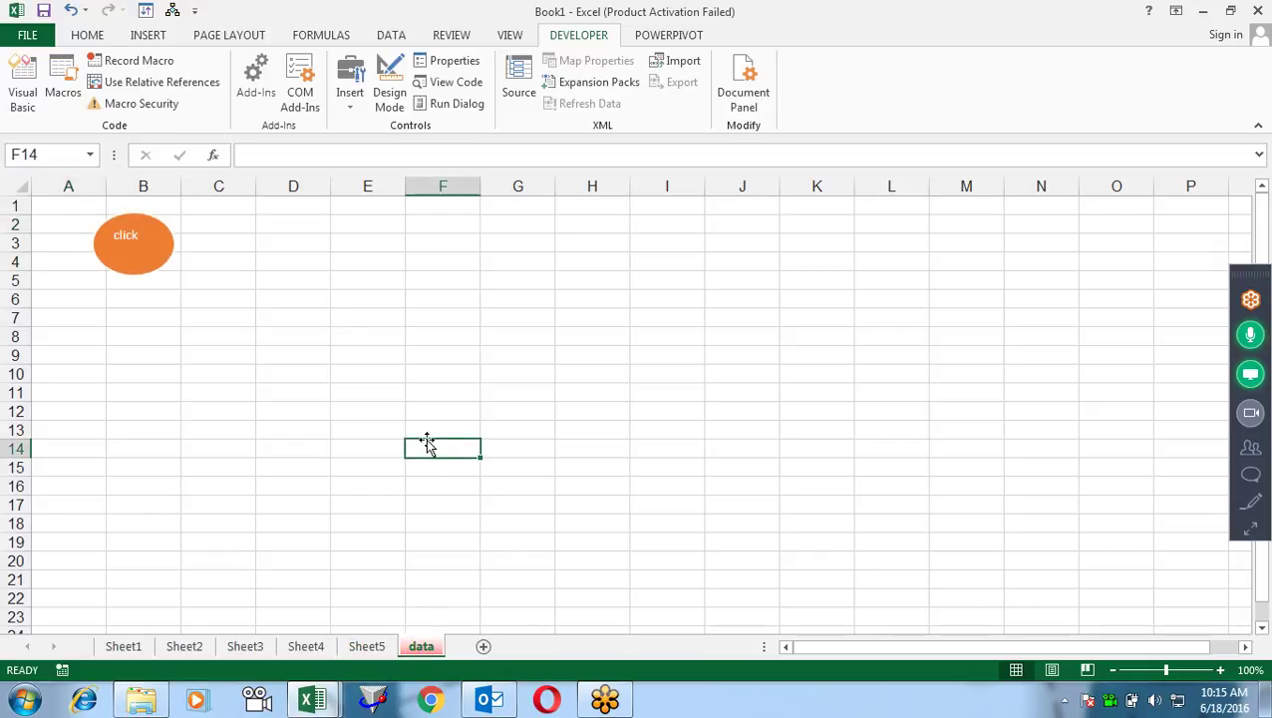
{"action": "key", "text": "alt+F11"}
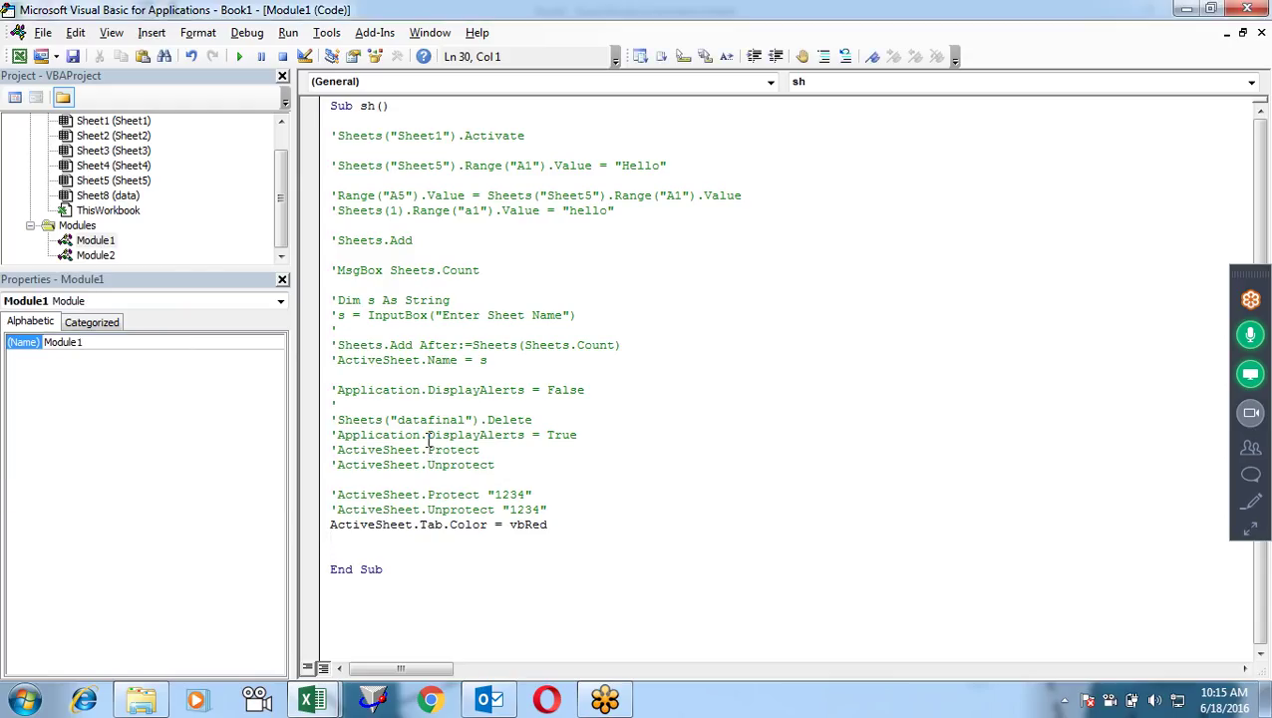
{"action": "left_click", "coordinate": [554, 524]}
{"action": "left_click", "coordinate": [332, 525]}
{"action": "type", "text": "'"}
{"action": "key", "text": "Down"}
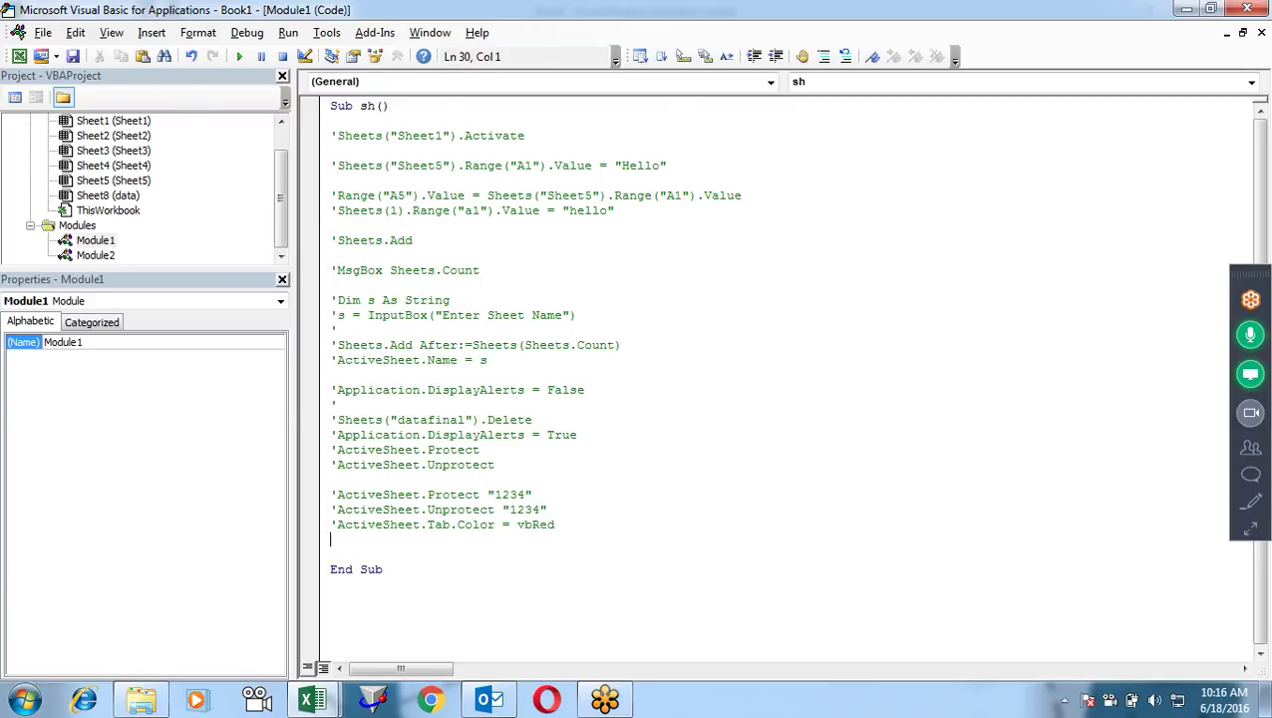
Step: Start recording a new macro named Macro2 in the Excel workbook
{"action": "key", "text": "alt+F11"}
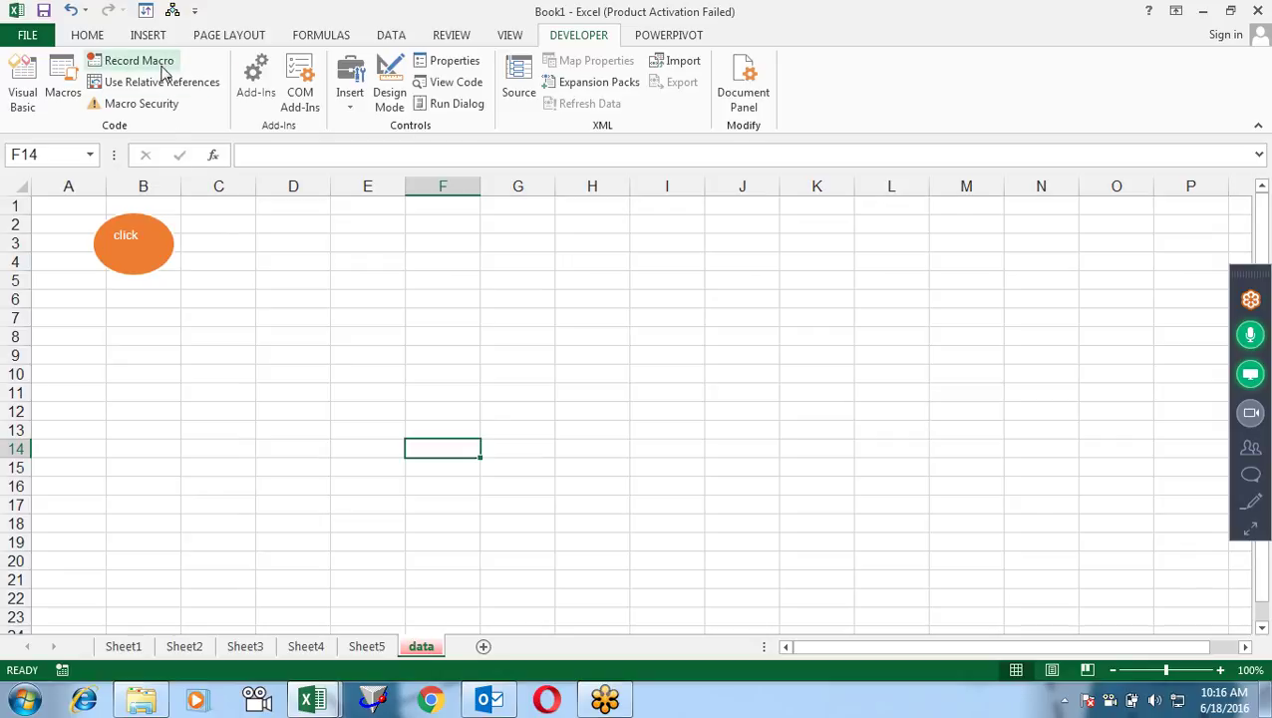
{"action": "left_click", "coordinate": [140, 60]}
{"action": "left_click", "coordinate": [514, 575]}
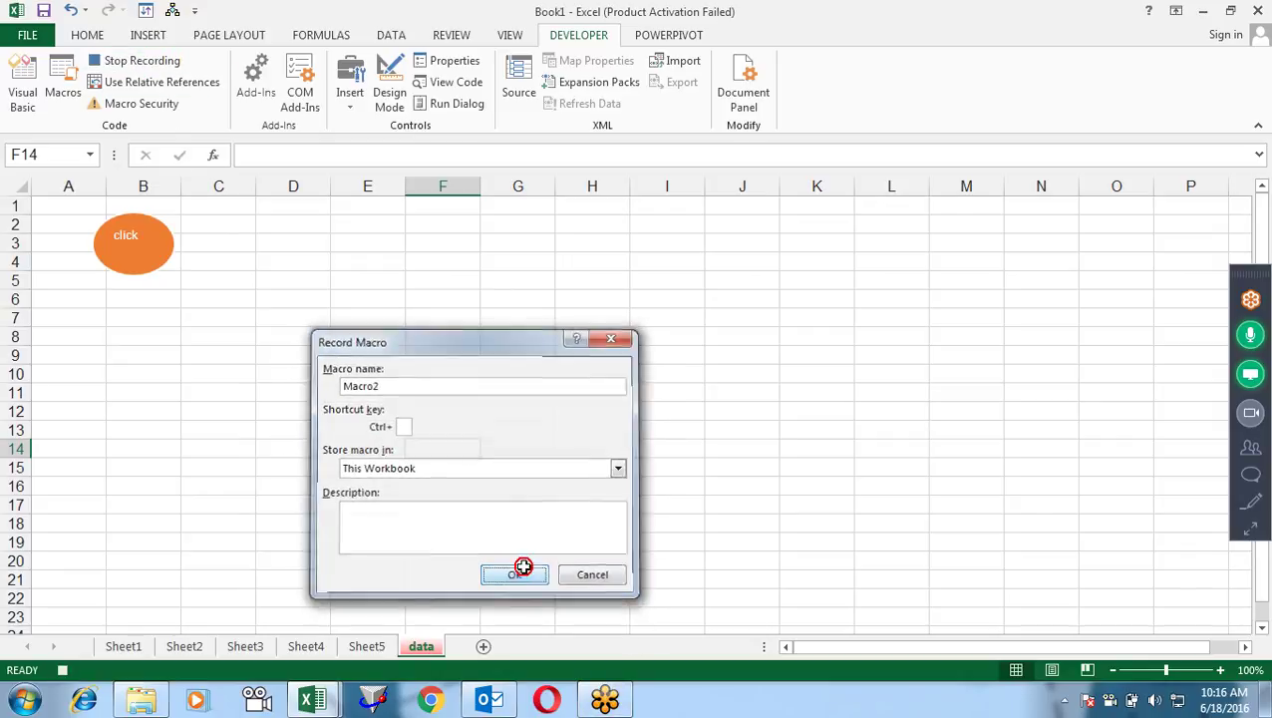
Step: Copy the data sheet to the end of the workbook as 'data (2)'
{"action": "right_click", "coordinate": [428, 647]}
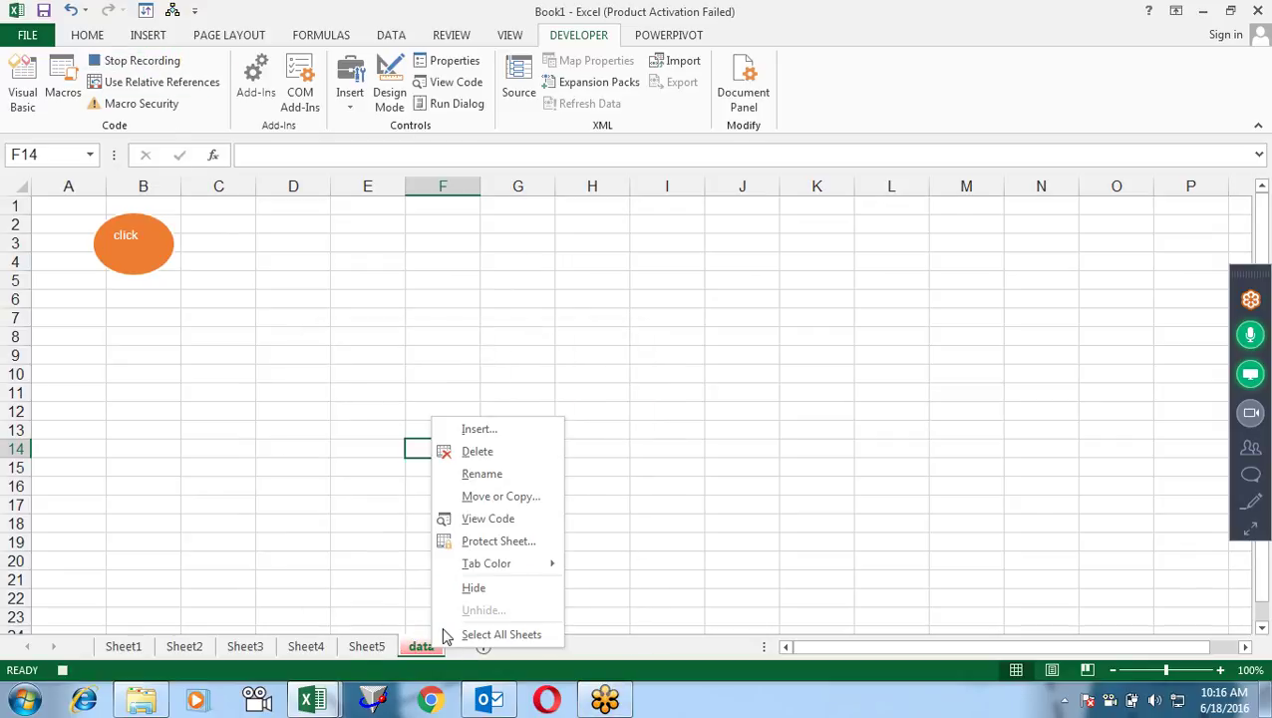
{"action": "left_click", "coordinate": [534, 505]}
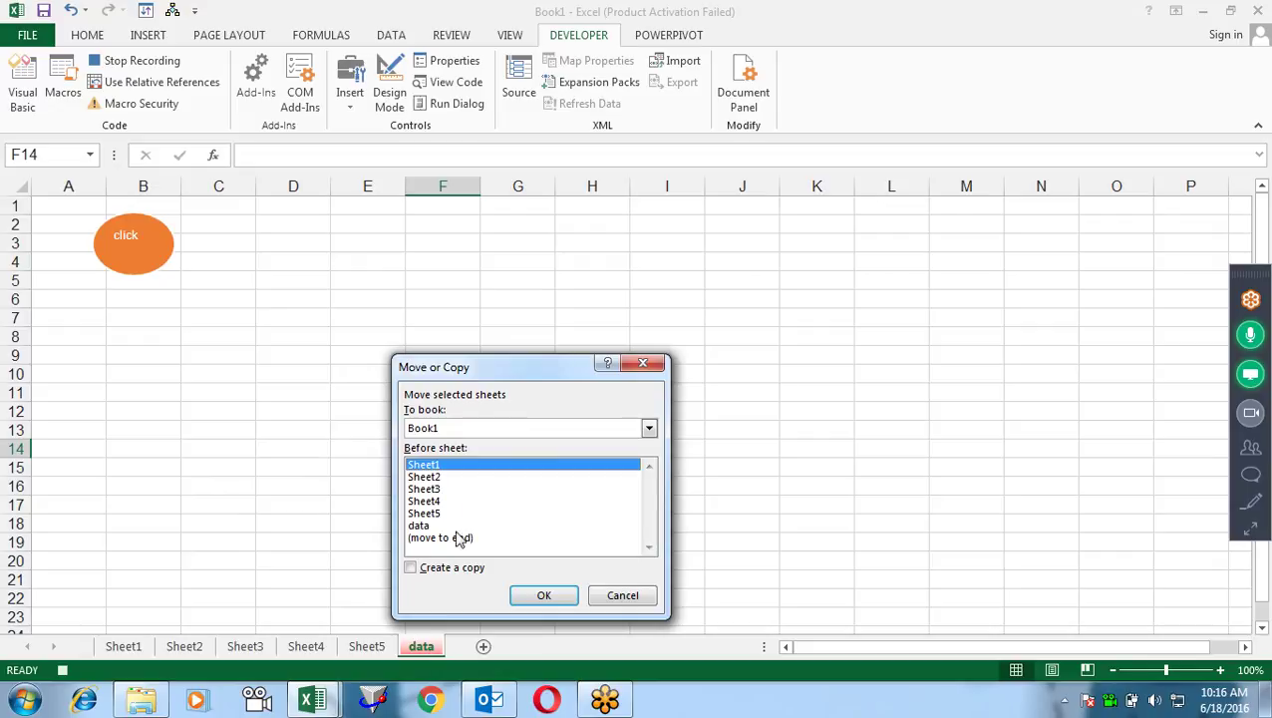
{"action": "left_click", "coordinate": [459, 539]}
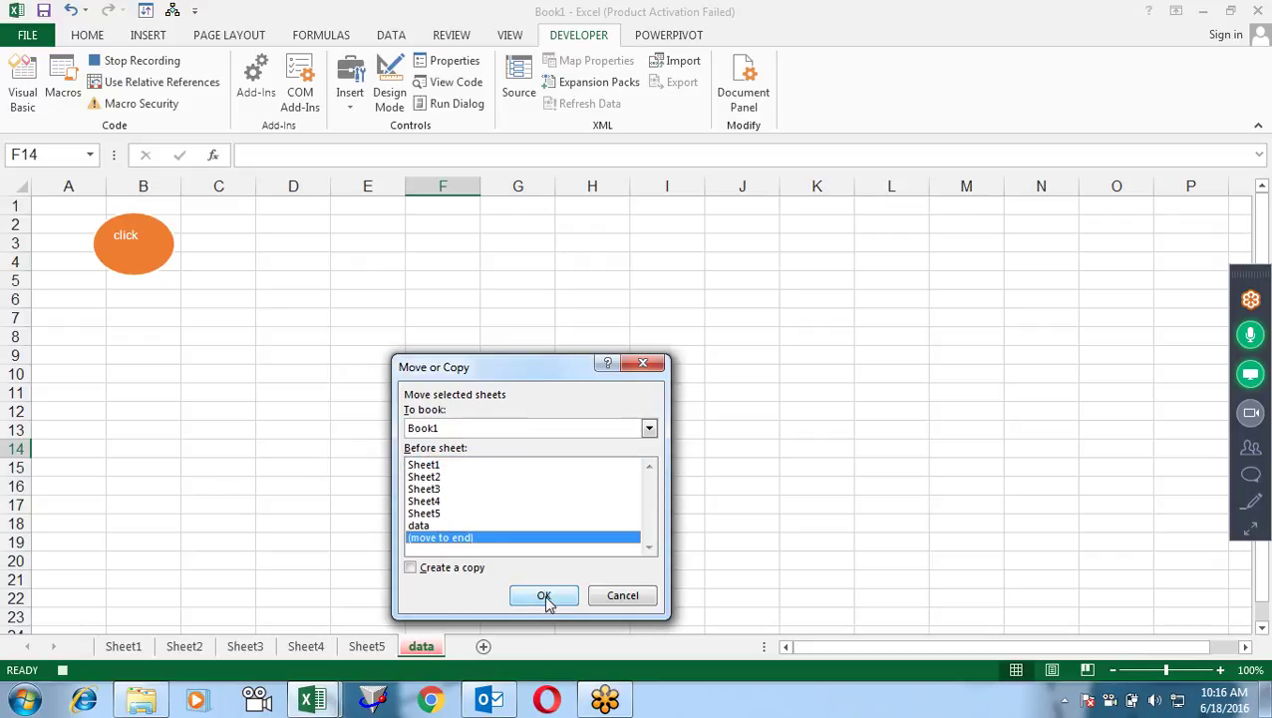
{"action": "left_click", "coordinate": [478, 567]}
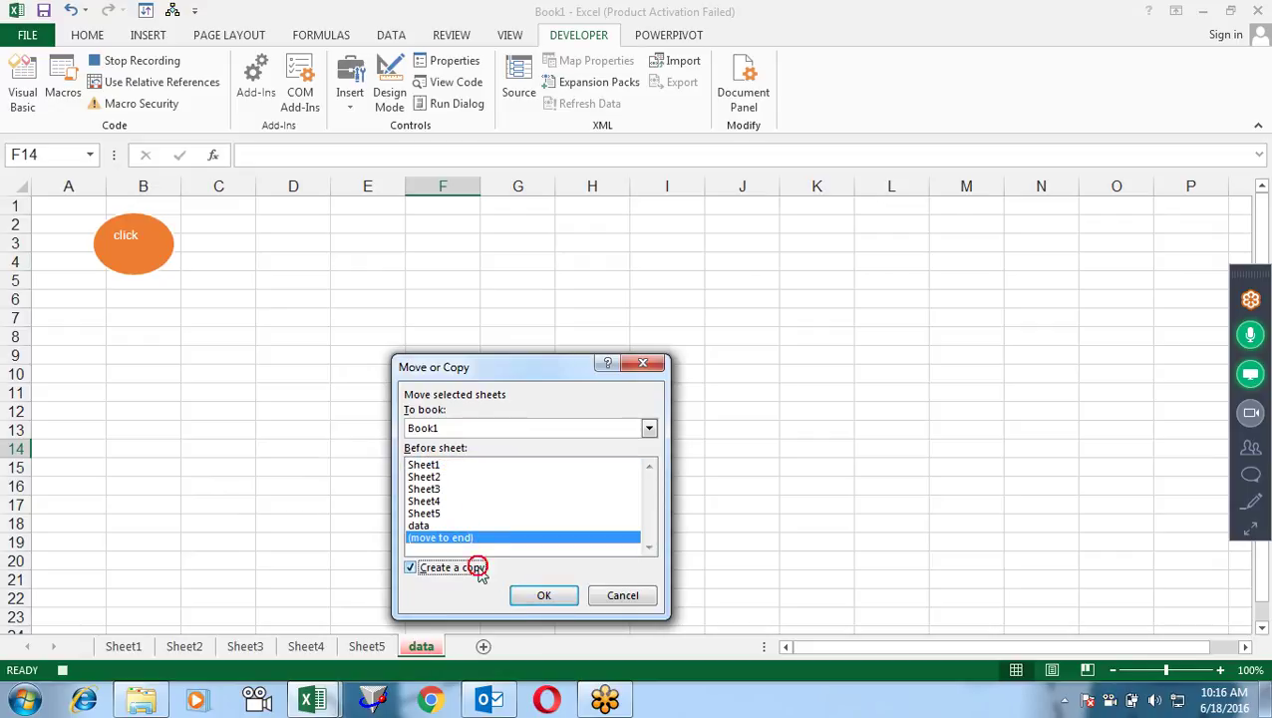
{"action": "left_click", "coordinate": [536, 598]}
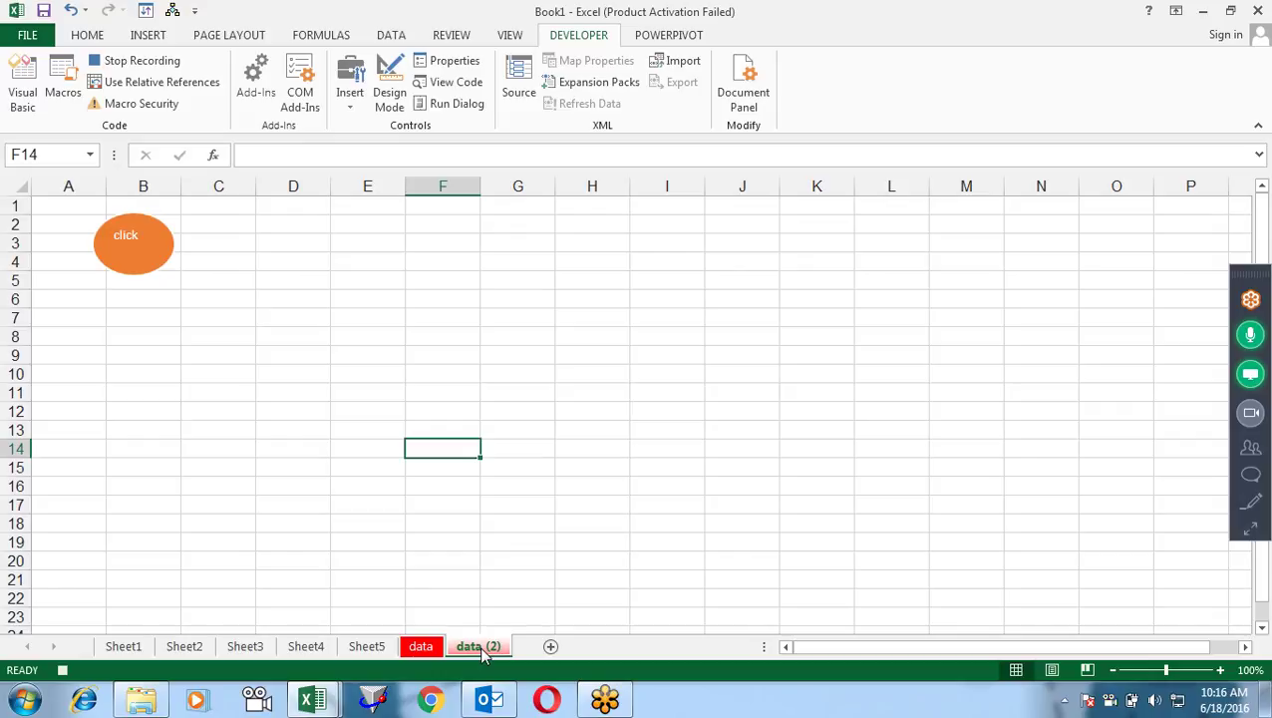
Step: Stop recording and open Macro2's recorded code for editing
{"action": "left_click", "coordinate": [140, 60]}
{"action": "left_click", "coordinate": [64, 76]}
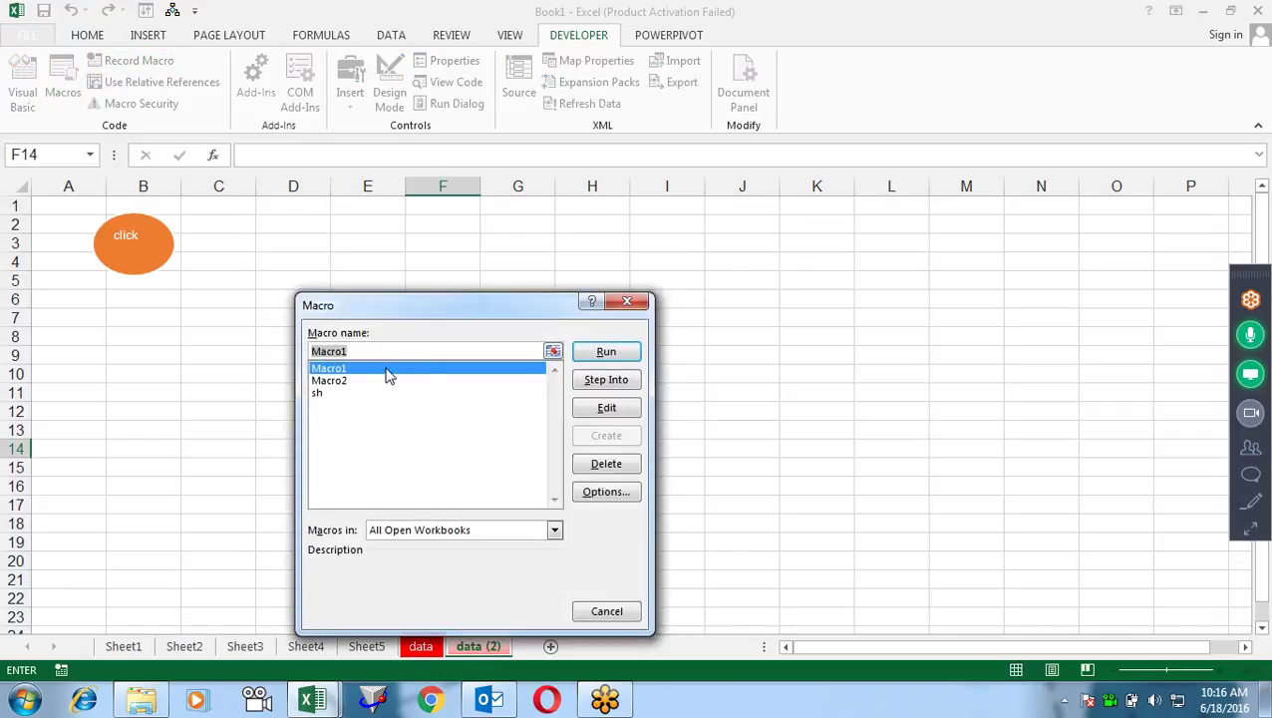
{"action": "left_click", "coordinate": [338, 381]}
{"action": "left_click", "coordinate": [604, 411]}
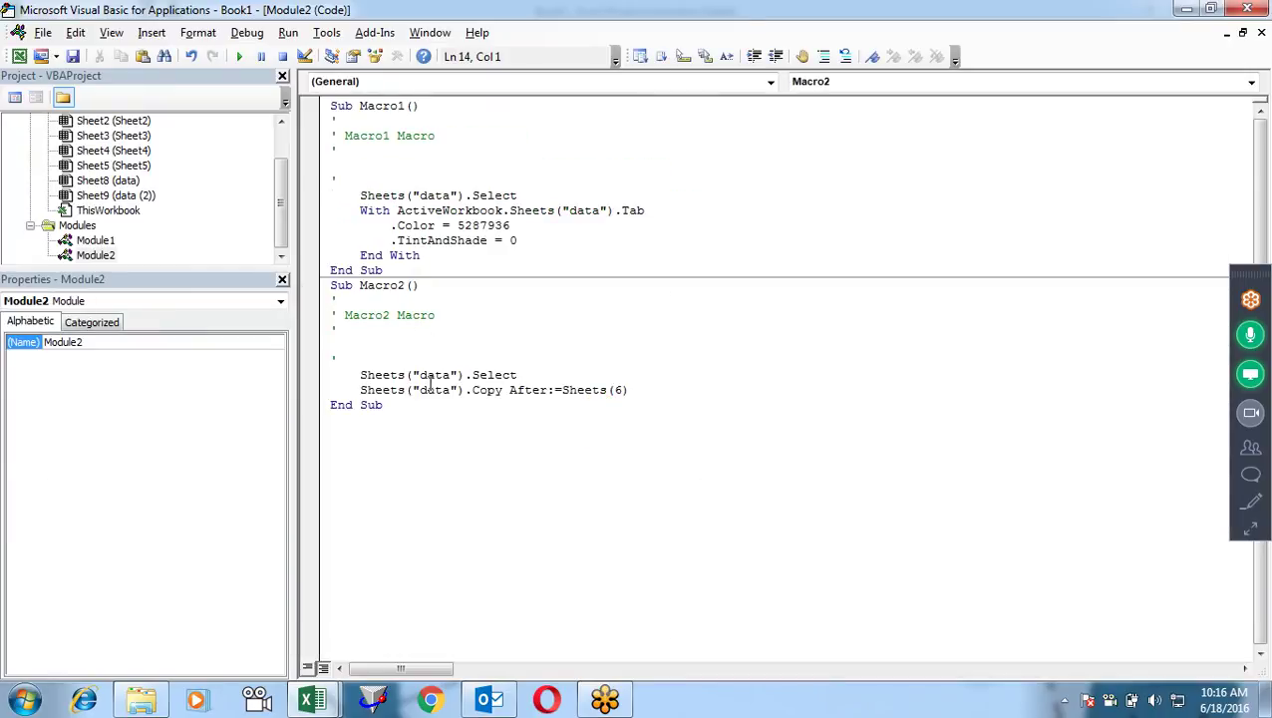
Step: Select the recorded Sheets("data").Copy After:=Sheets(6) statement, then open Module1's sh macro
{"action": "left_click_drag", "start_coordinate": [363, 390], "coordinate": [505, 390]}
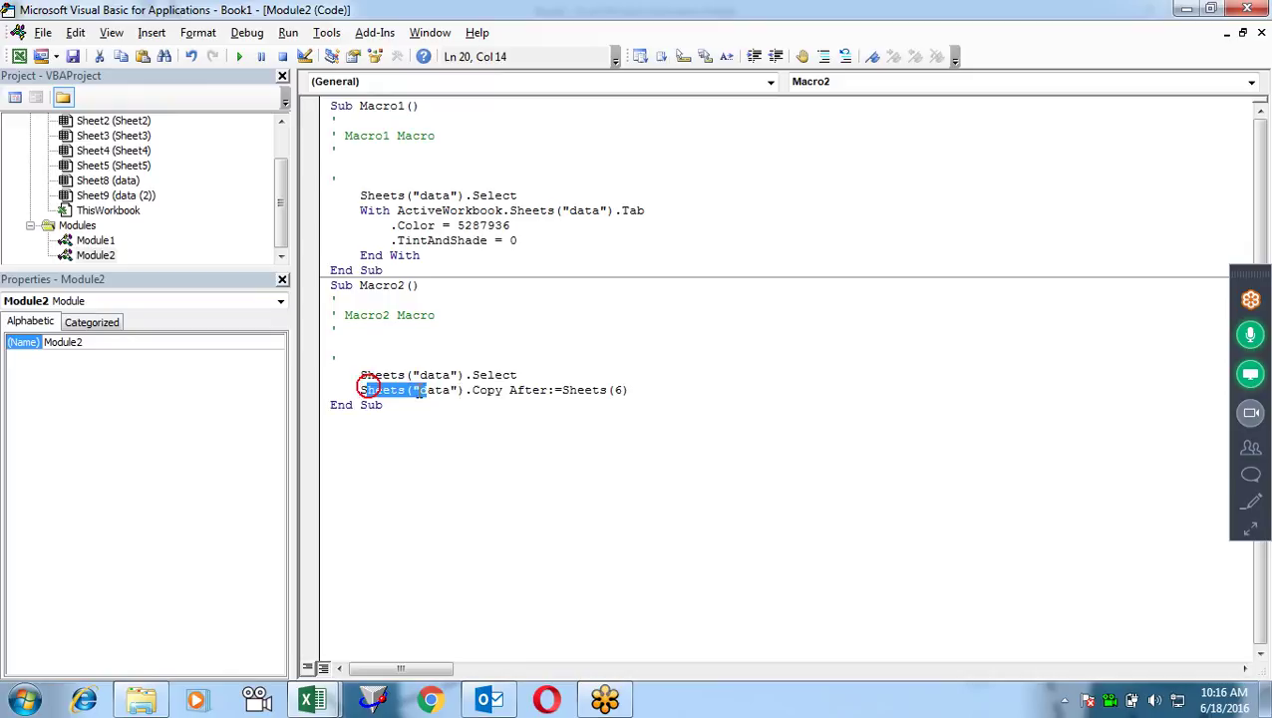
{"action": "left_click", "coordinate": [540, 390]}
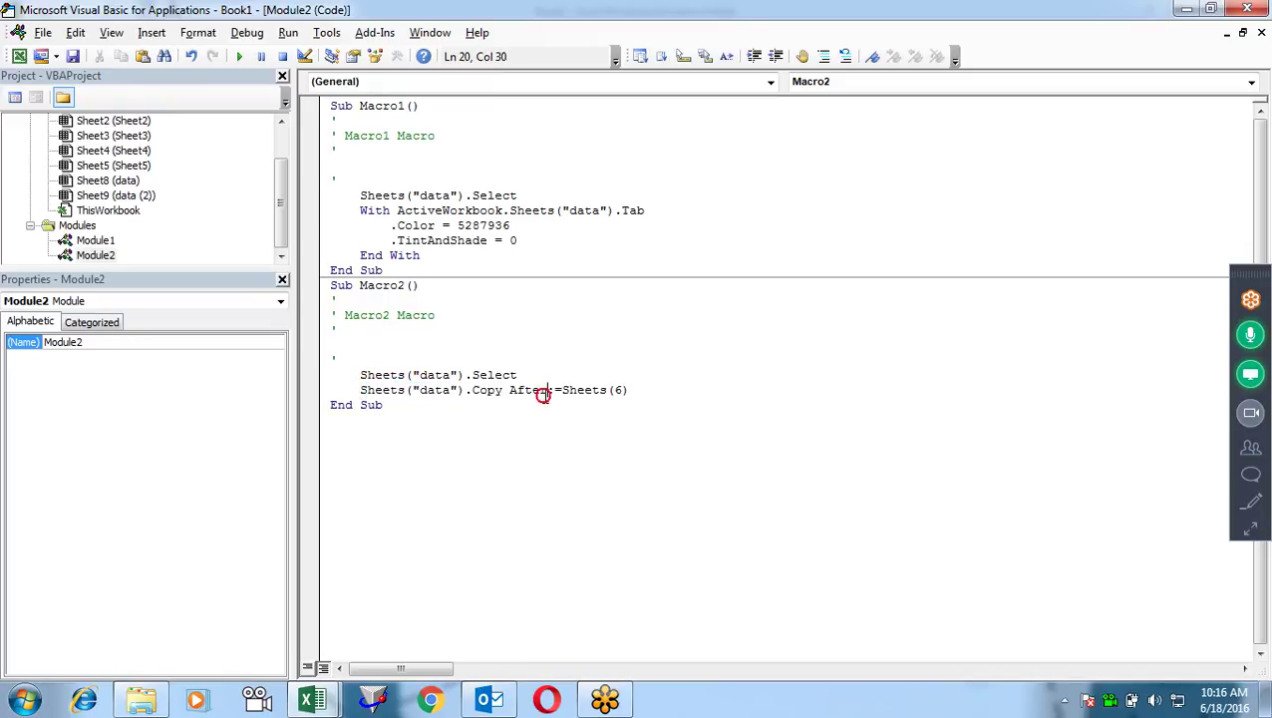
{"action": "left_click_drag", "start_coordinate": [583, 390], "coordinate": [631, 391]}
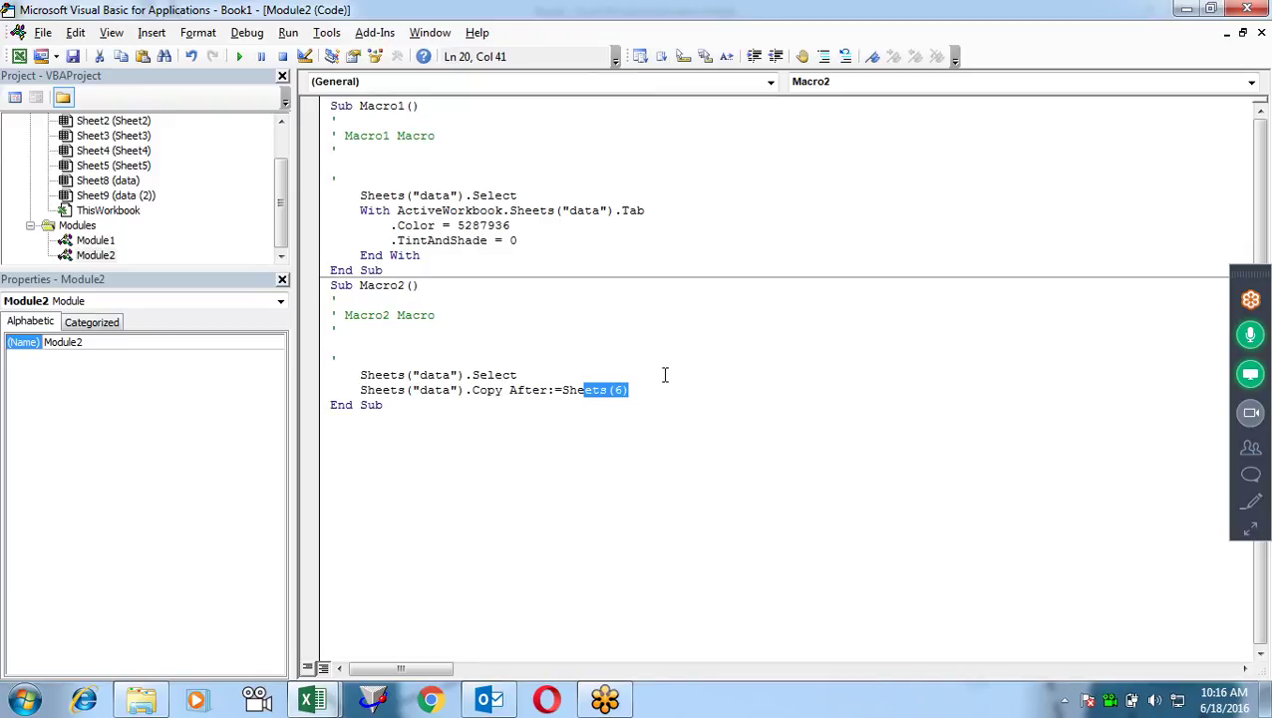
{"action": "left_click", "coordinate": [656, 425]}
{"action": "left_click_drag", "start_coordinate": [638, 391], "coordinate": [361, 395]}
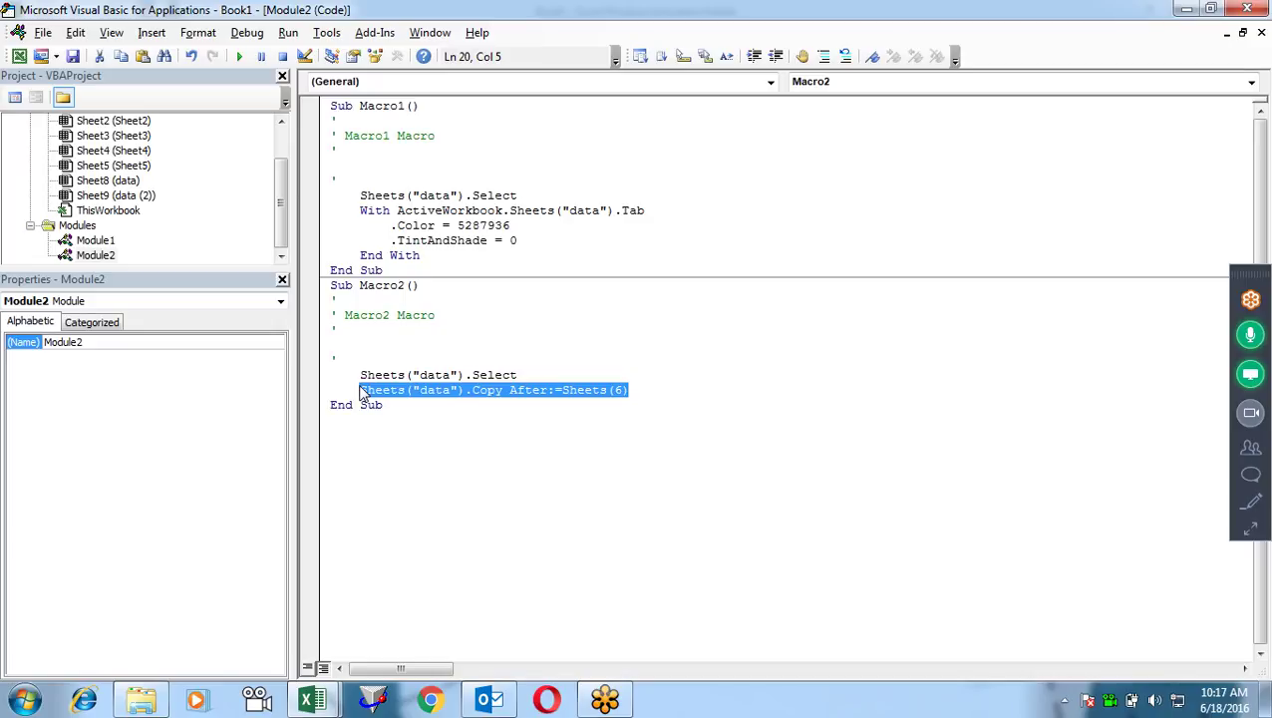
{"action": "double_click", "coordinate": [88, 241]}
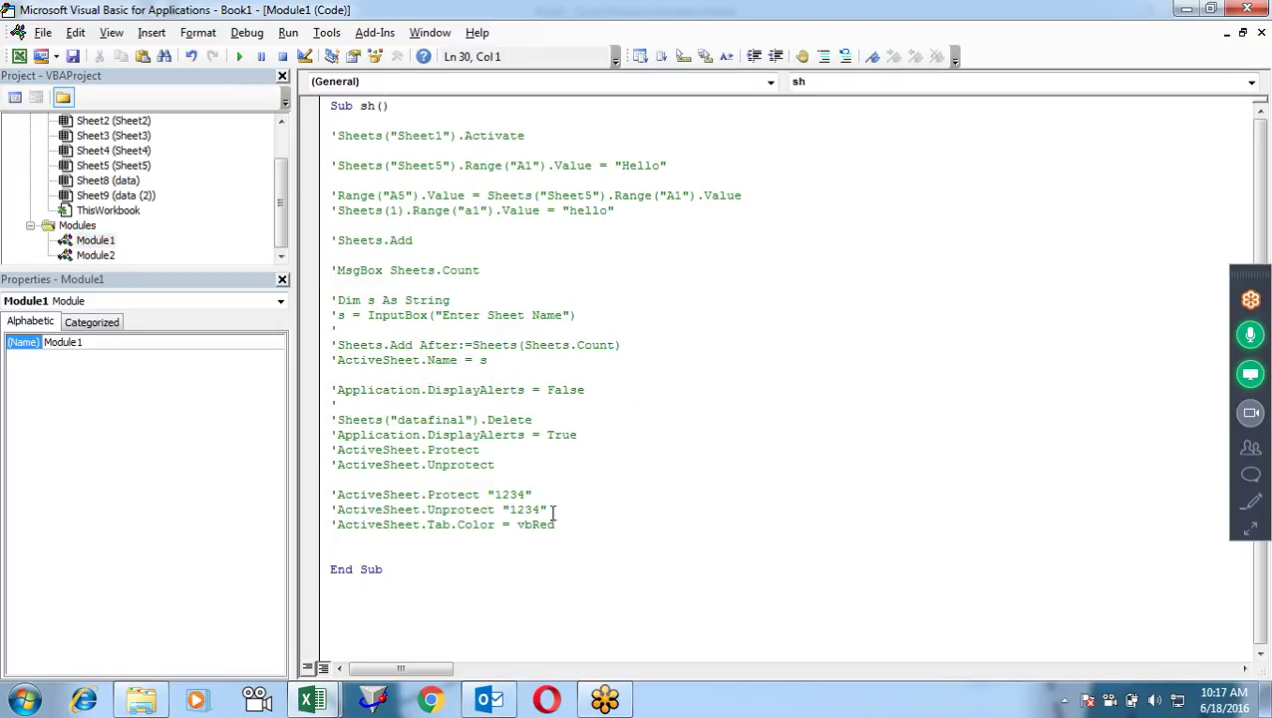
Step: Paste the sheet-copy line into the sh macro and comment it out with an apostrophe
{"action": "type", "text": "Sheets(\"data\").Copy After:=Sheets(6)"}
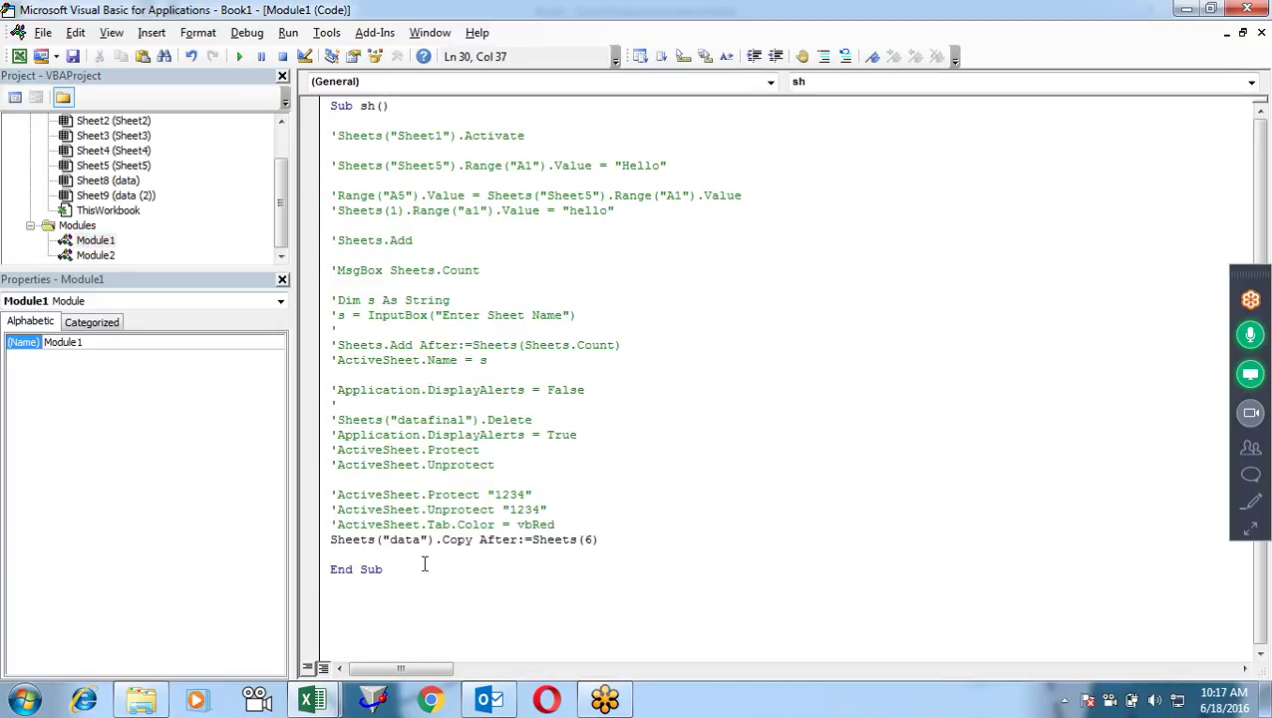
{"action": "left_click", "coordinate": [332, 539]}
{"action": "type", "text": "'"}
{"action": "key", "text": "Down"}
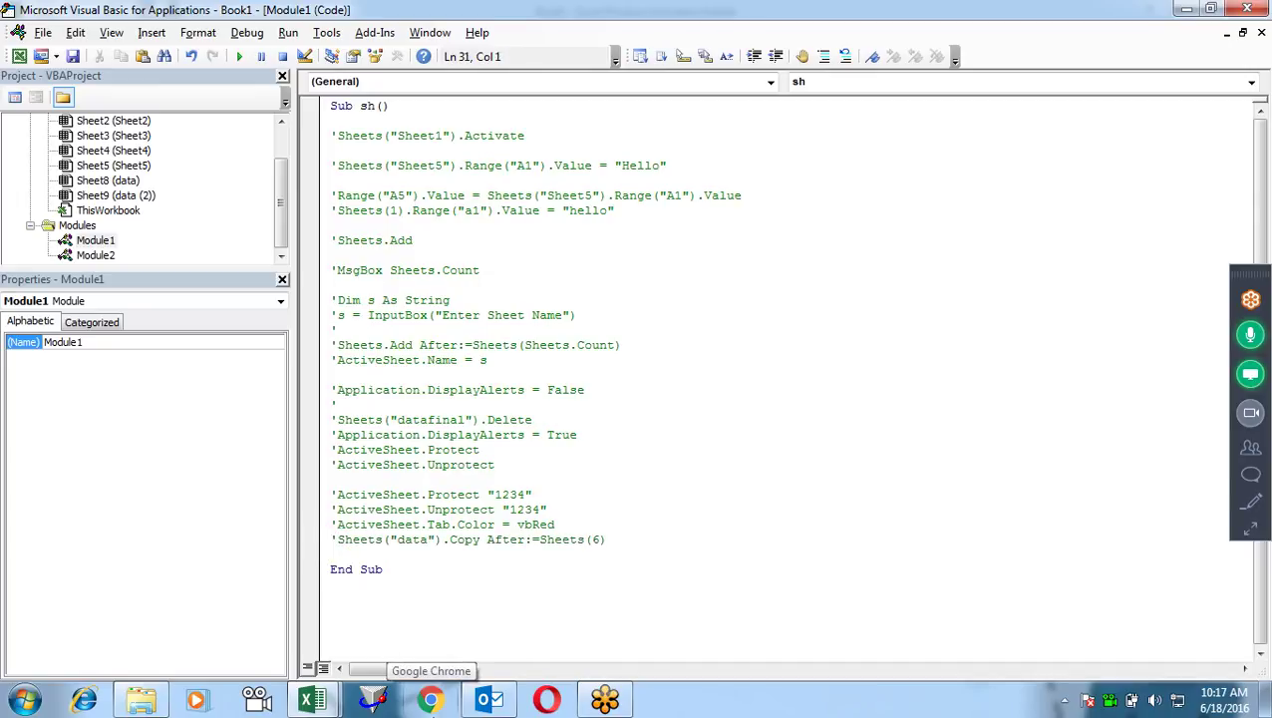
Step: Add the line Sheets("Sheet1").Visible = True to the sh macro
{"action": "key", "text": "Return"}
{"action": "key", "text": "Return"}
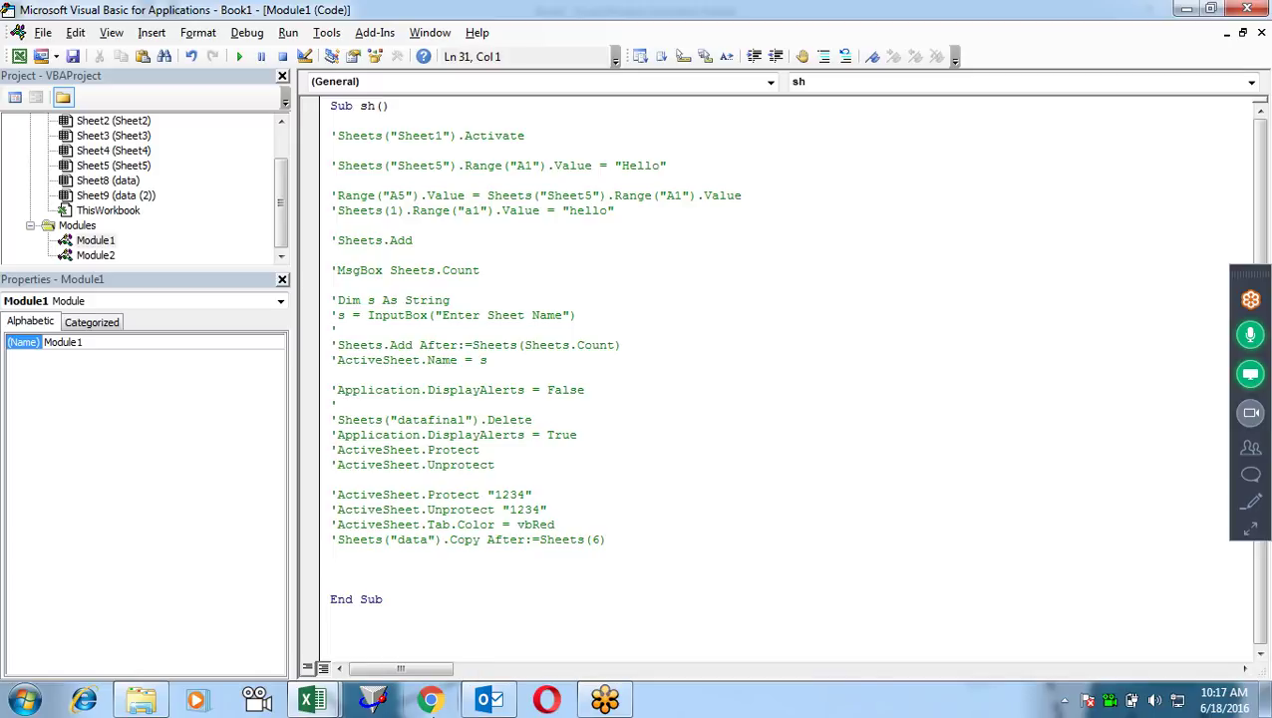
{"action": "type", "text": "Sheets(\""}
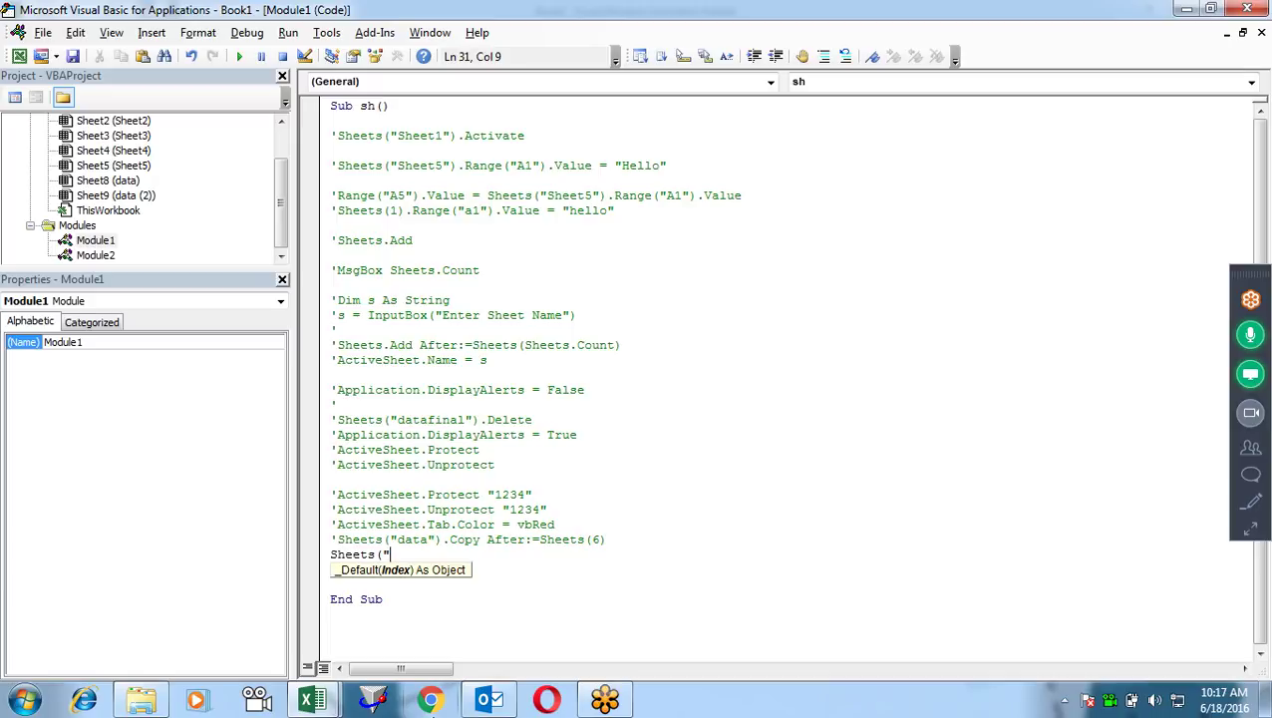
{"action": "type", "text": "Sheet"}
{"action": "type", "text": "1\""}
{"action": "type", "text": ")."}
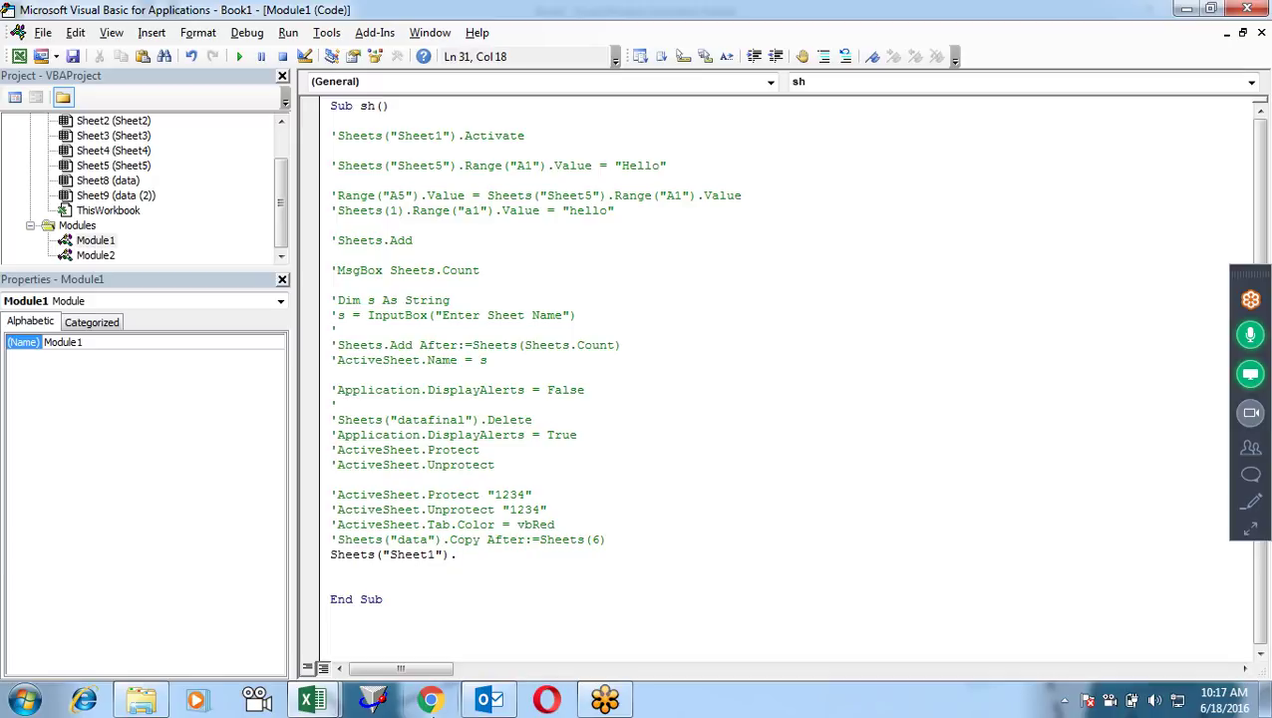
{"action": "type", "text": "hide"}
{"action": "key", "text": "BackSpace"}
{"action": "key", "text": "BackSpace"}
{"action": "key", "text": "BackSpace"}
{"action": "type", "text": "isible="}
{"action": "type", "text": "true"}
{"action": "key", "text": "Return"}
Step: Test the macro in Excel from the orange click shape on the data and data (2) sheets
{"action": "key", "text": "alt+F11"}
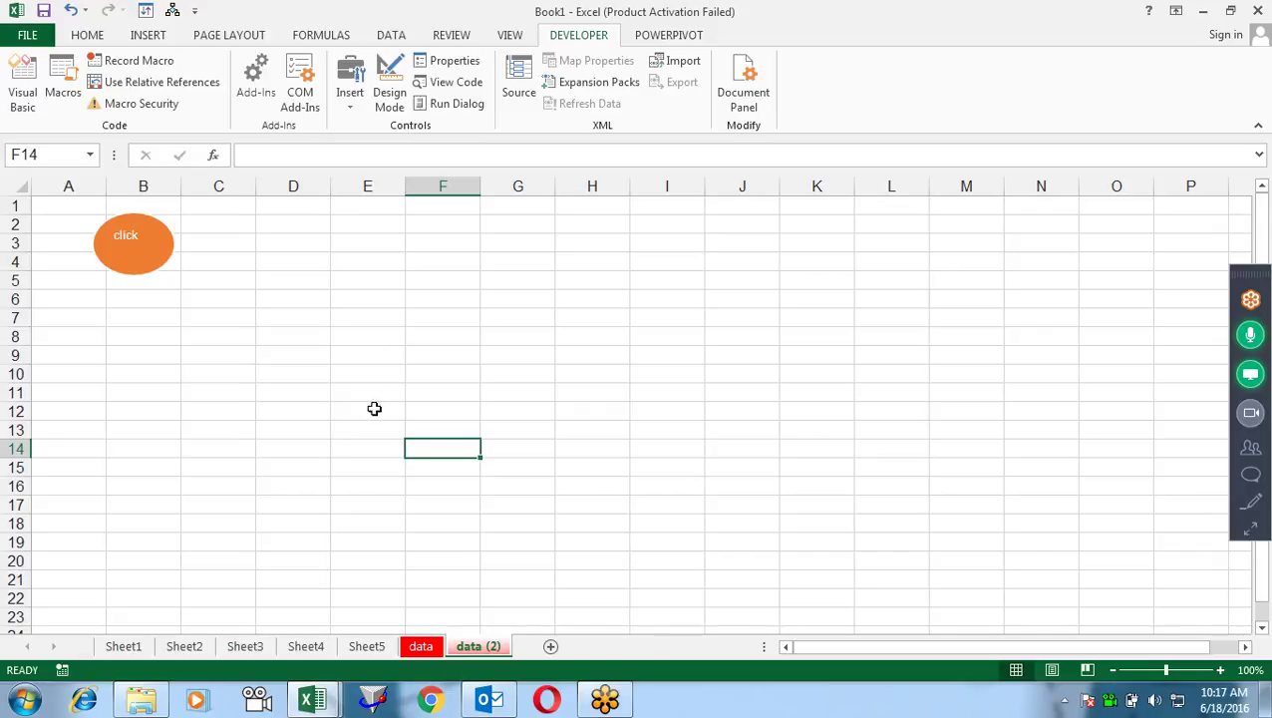
{"action": "left_click", "coordinate": [424, 645]}
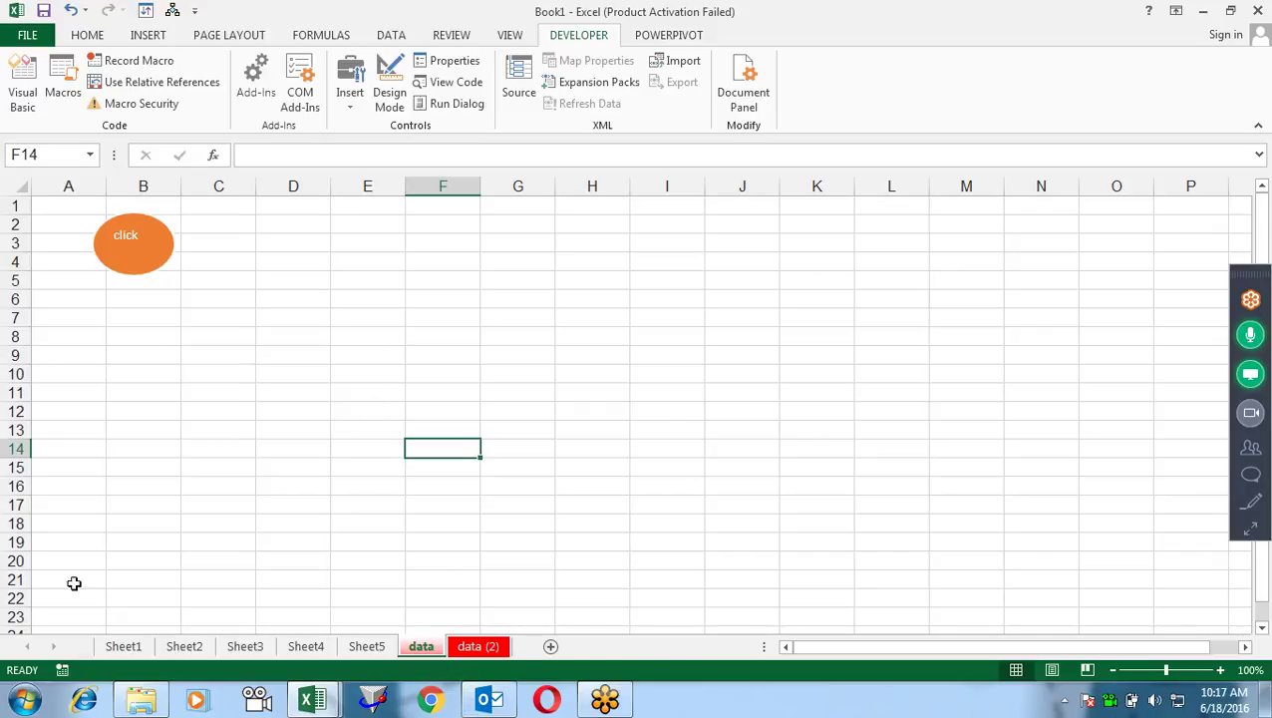
{"action": "left_click", "coordinate": [125, 251]}
{"action": "left_click", "coordinate": [123, 247]}
{"action": "left_click", "coordinate": [155, 256]}
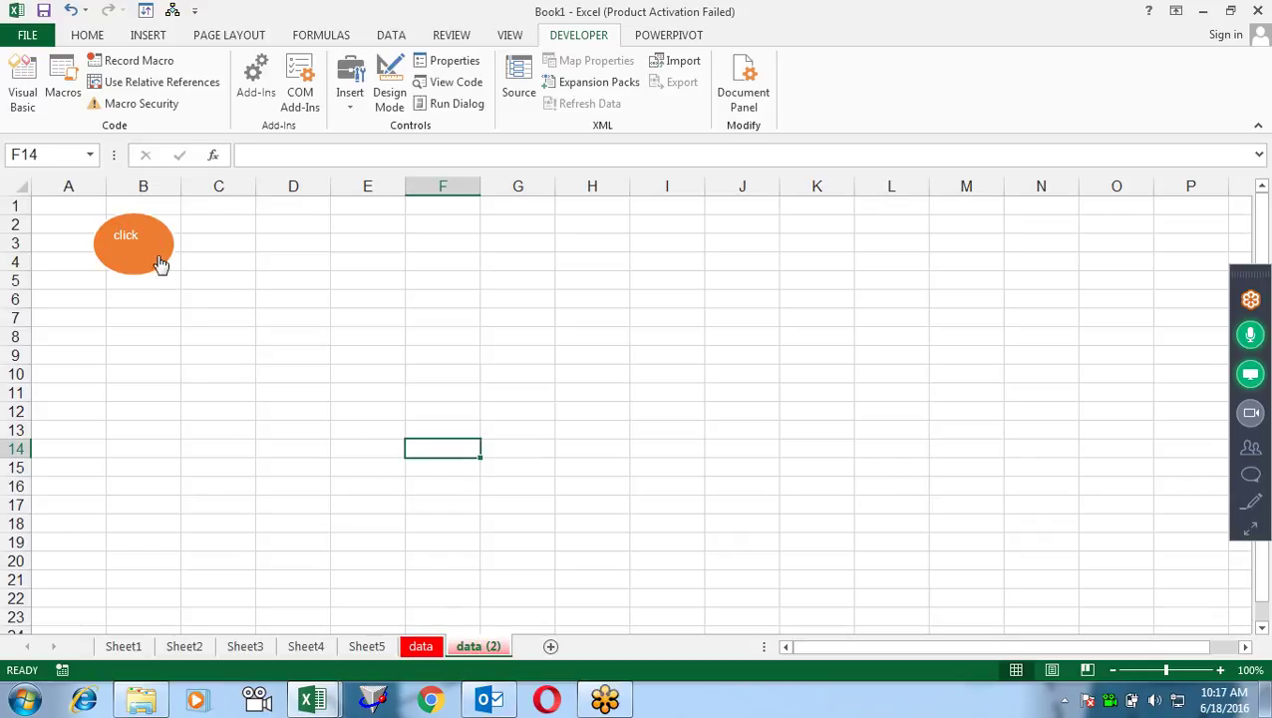
{"action": "left_click", "coordinate": [159, 261]}
Step: Back in the code, delete the True value from the Visible line
{"action": "key", "text": "alt+F11"}
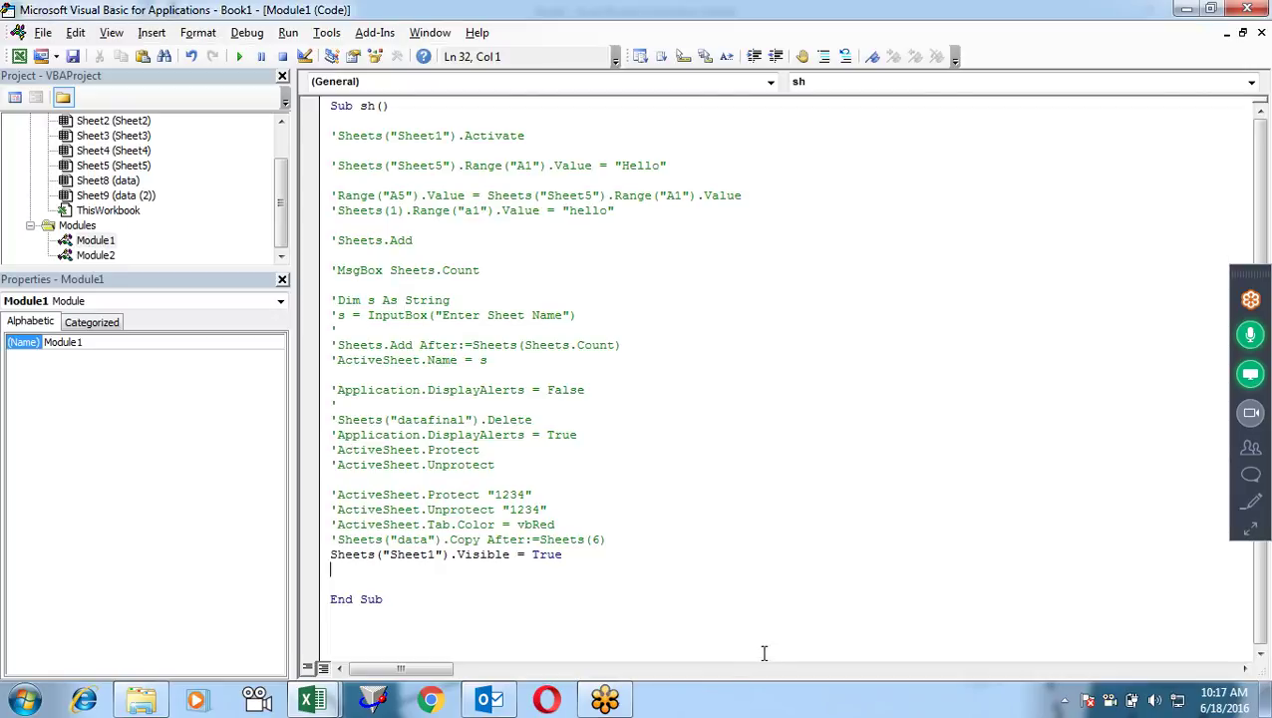
{"action": "left_click", "coordinate": [573, 555]}
{"action": "key", "text": "BackSpace"}
{"action": "key", "text": "BackSpace"}
{"action": "key", "text": "BackSpace"}
{"action": "key", "text": "BackSpace"}
Step: Set Sheet1's Visible to False and run the macro in Excel to hide Sheet1
{"action": "type", "text": "False"}
{"action": "left_click", "coordinate": [592, 586]}
{"action": "key", "text": "alt+Tab"}
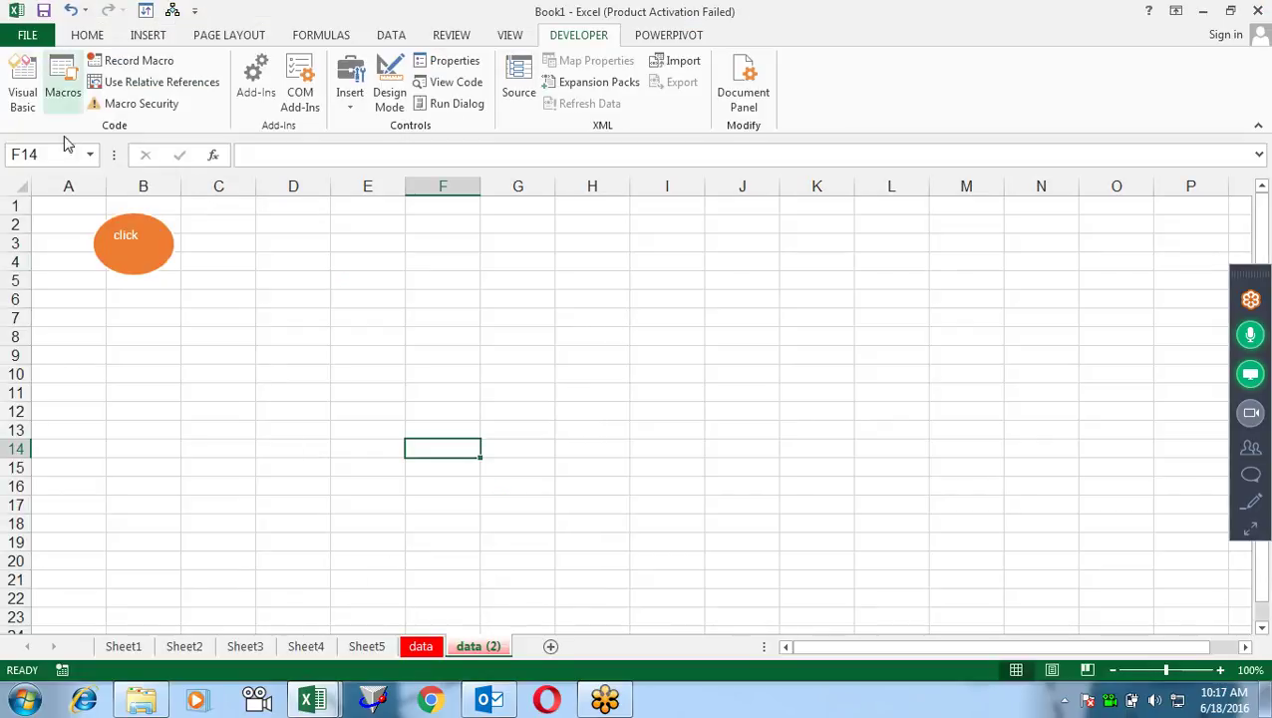
{"action": "left_click", "coordinate": [149, 249]}
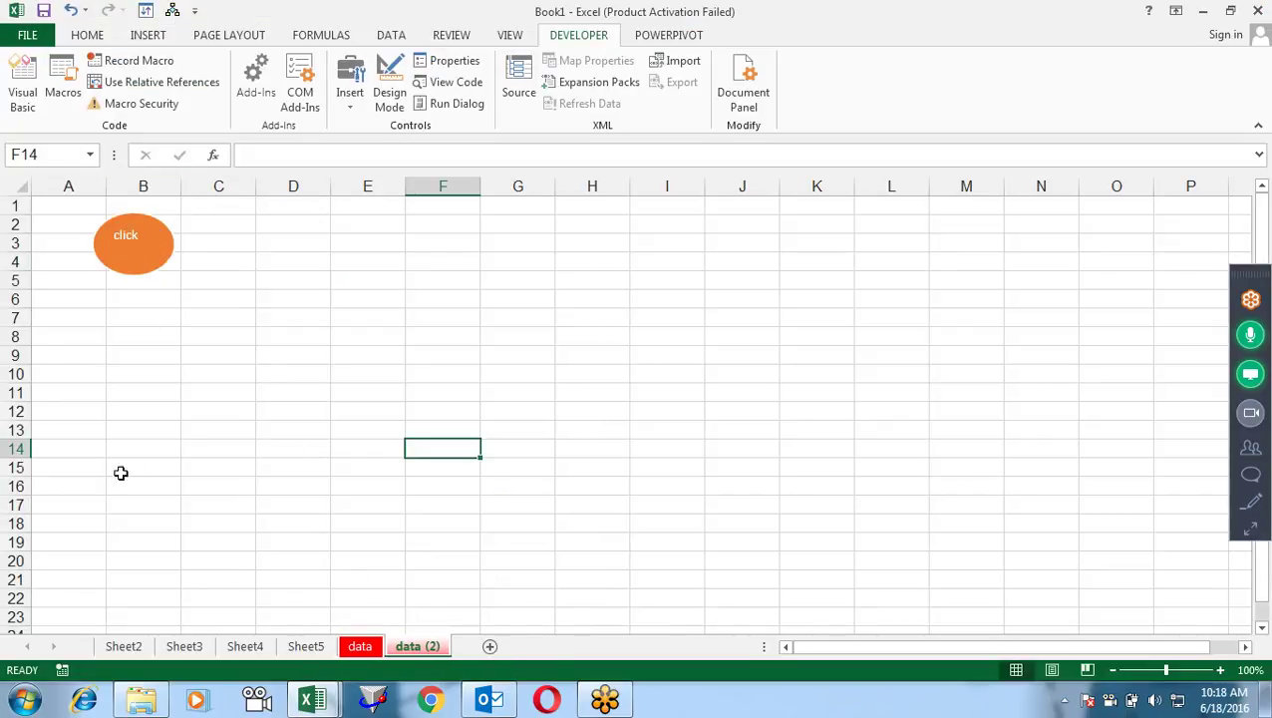
Step: Change the value to True and run the macro again so Sheet1 reappears
{"action": "key", "text": "alt+Tab"}
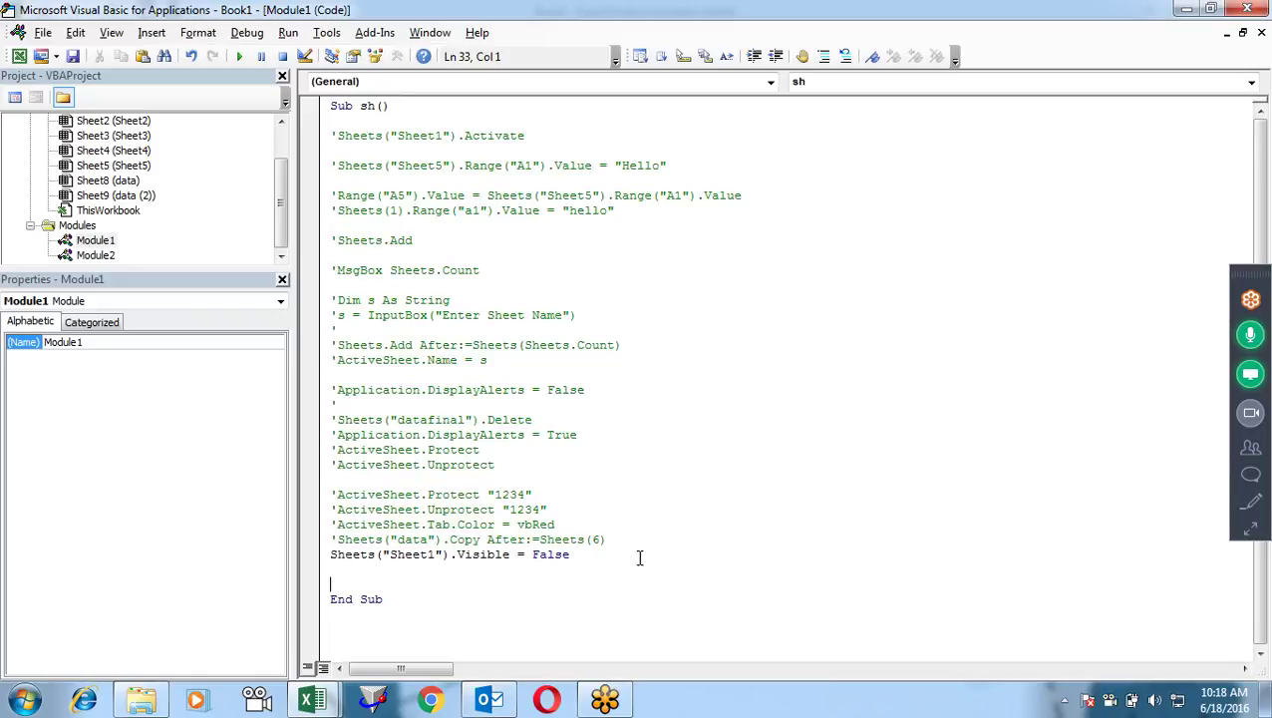
{"action": "left_click_drag", "start_coordinate": [577, 555], "coordinate": [530, 555]}
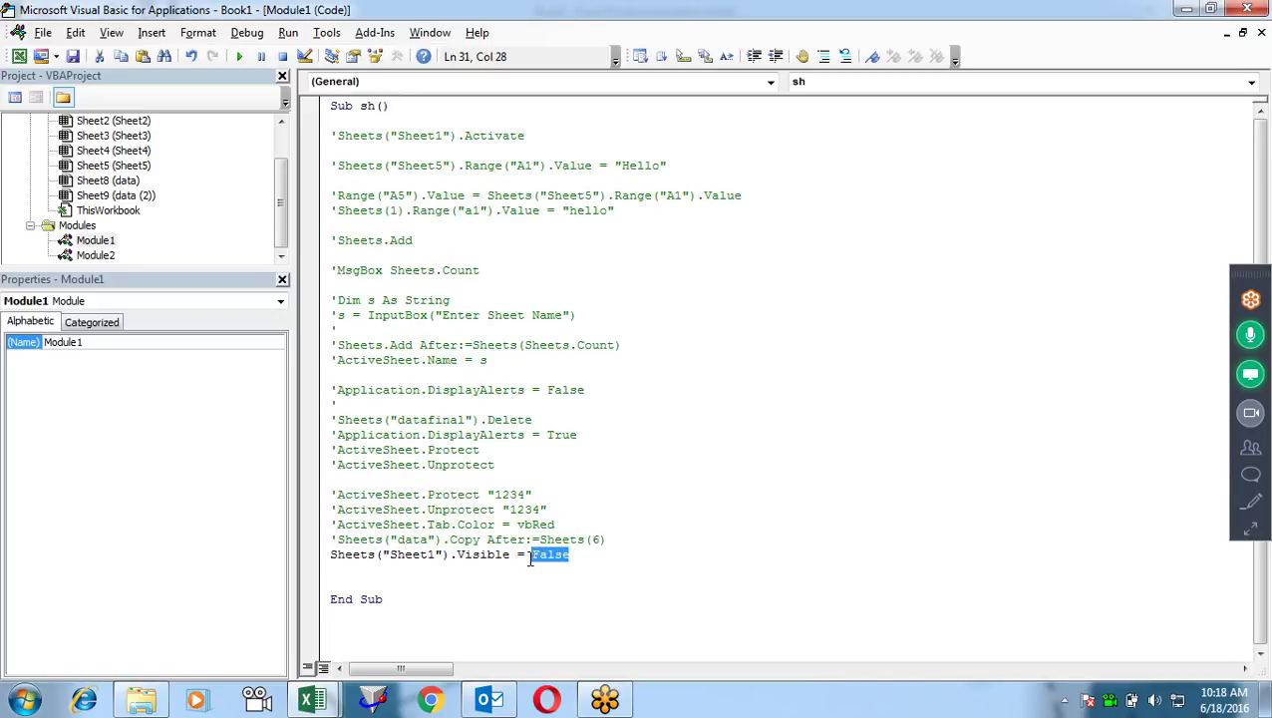
{"action": "type", "text": "true"}
{"action": "key", "text": "Down"}
{"action": "key", "text": "Up"}
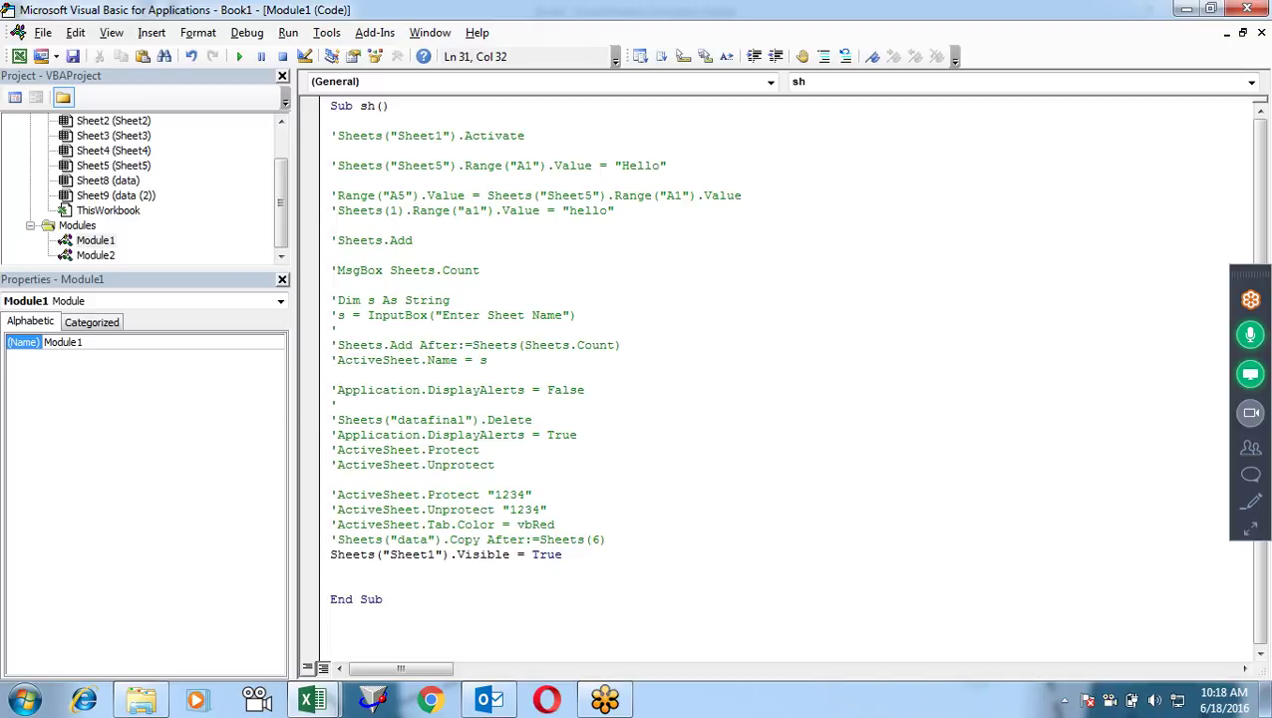
{"action": "key", "text": "alt+Tab"}
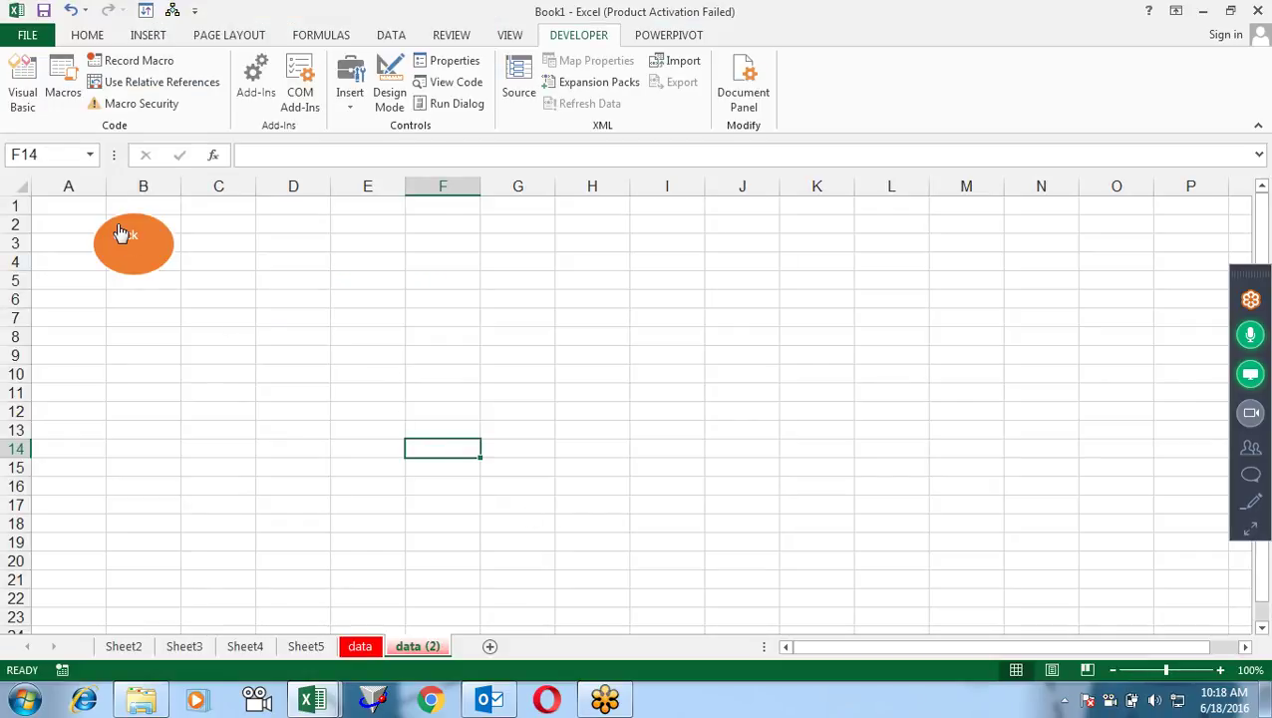
{"action": "left_click", "coordinate": [117, 232]}
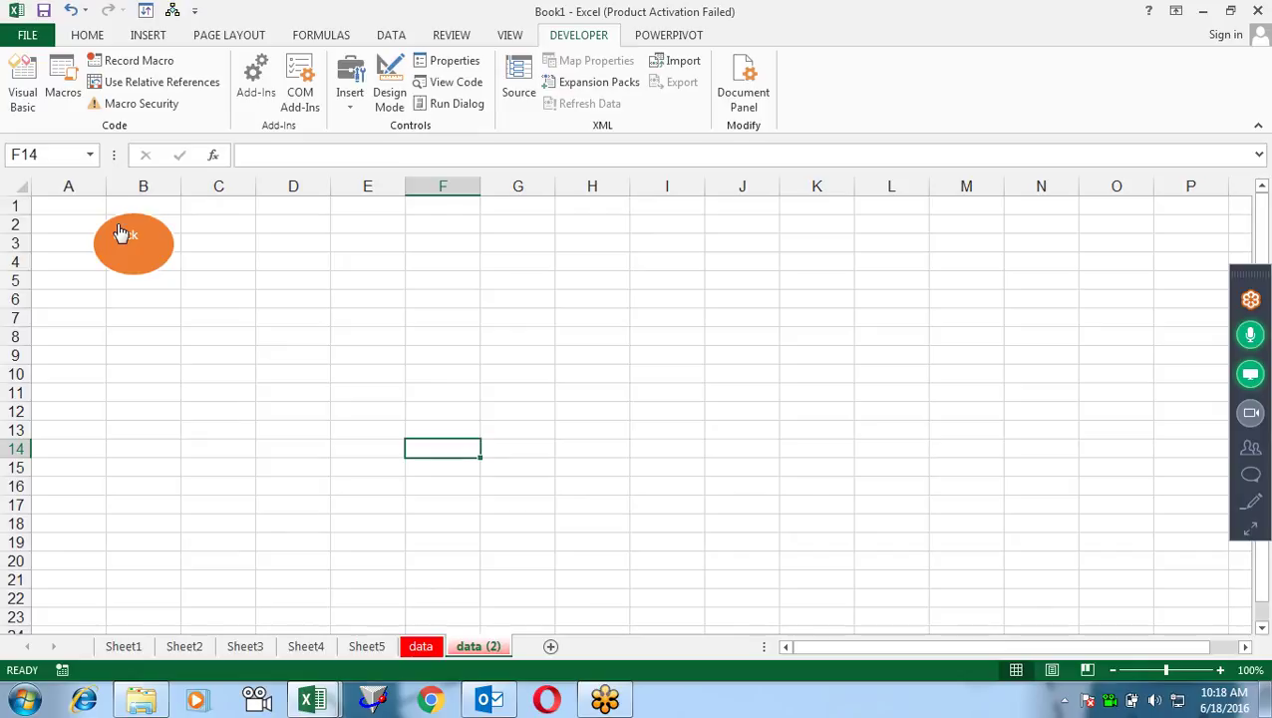
{"action": "left_click", "coordinate": [242, 376]}
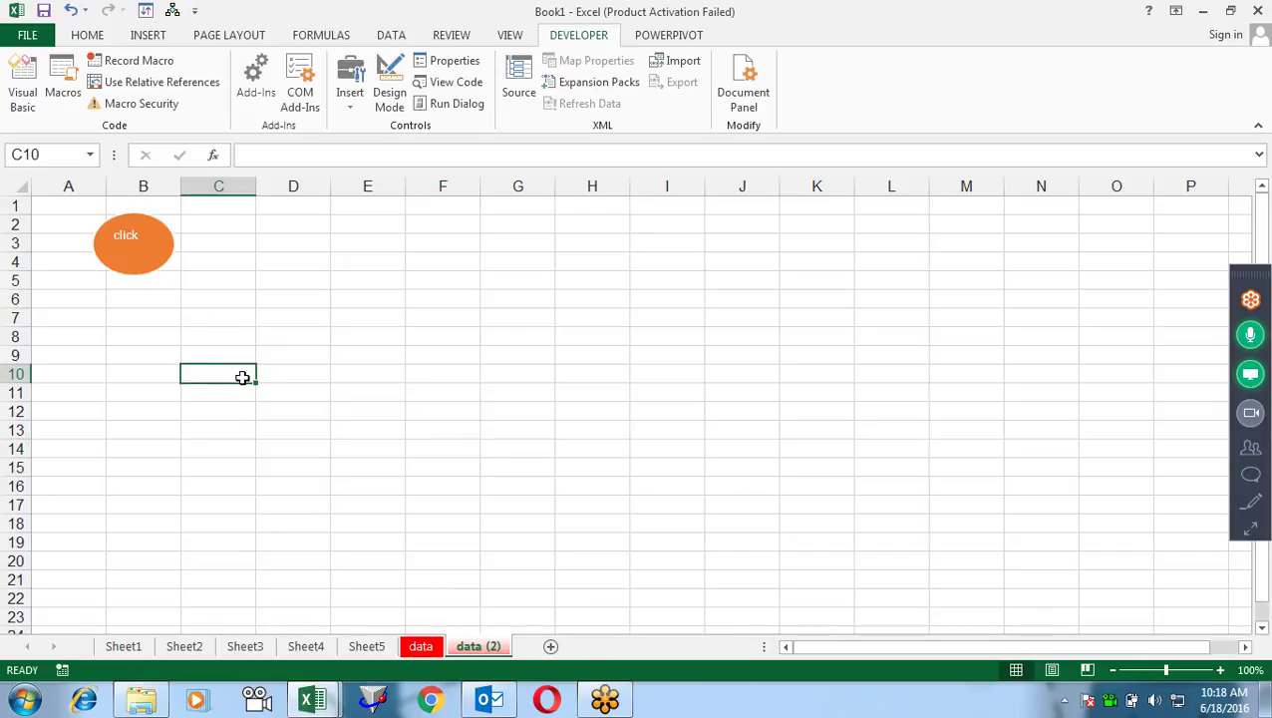
Step: Change the Visible value back to False and return to the workbook
{"action": "key", "text": "alt+Tab"}
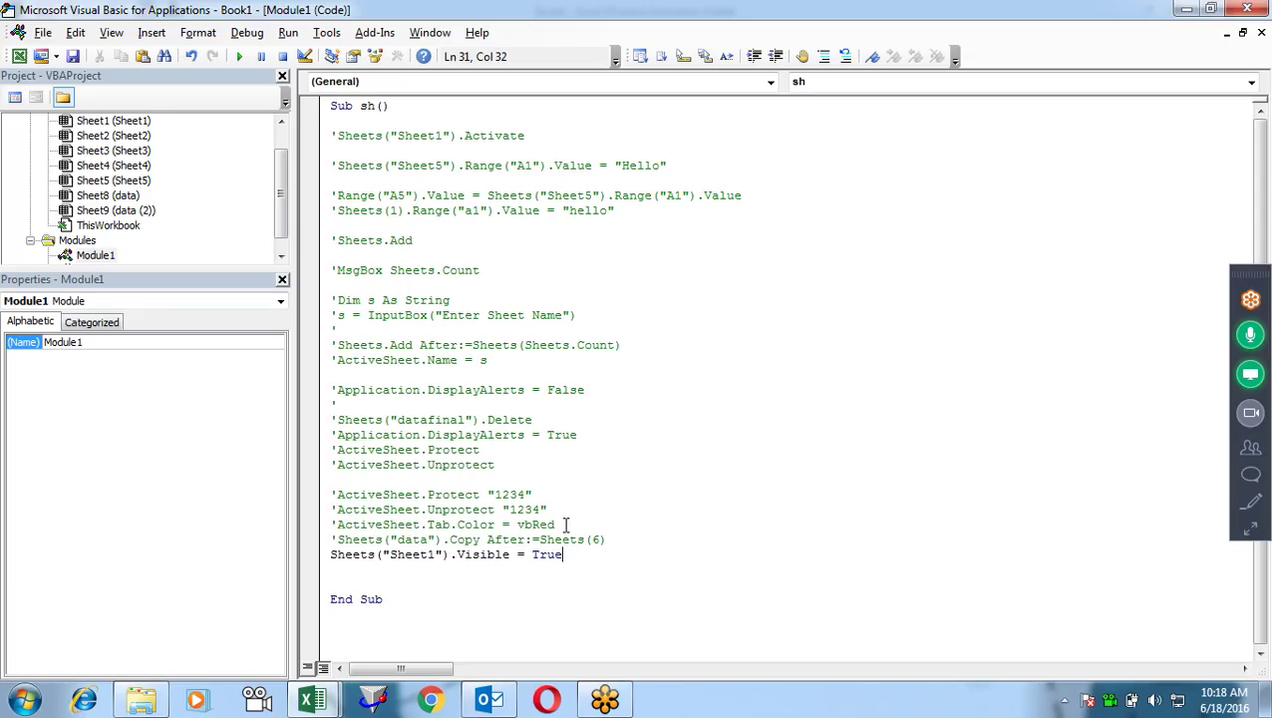
{"action": "key", "text": "BackSpace"}
{"action": "key", "text": "BackSpace"}
{"action": "key", "text": "BackSpace"}
{"action": "key", "text": "BackSpace"}
{"action": "type", "text": "False"}
{"action": "key", "text": "Return"}
{"action": "left_click", "coordinate": [570, 554]}
{"action": "key", "text": "alt+Tab"}
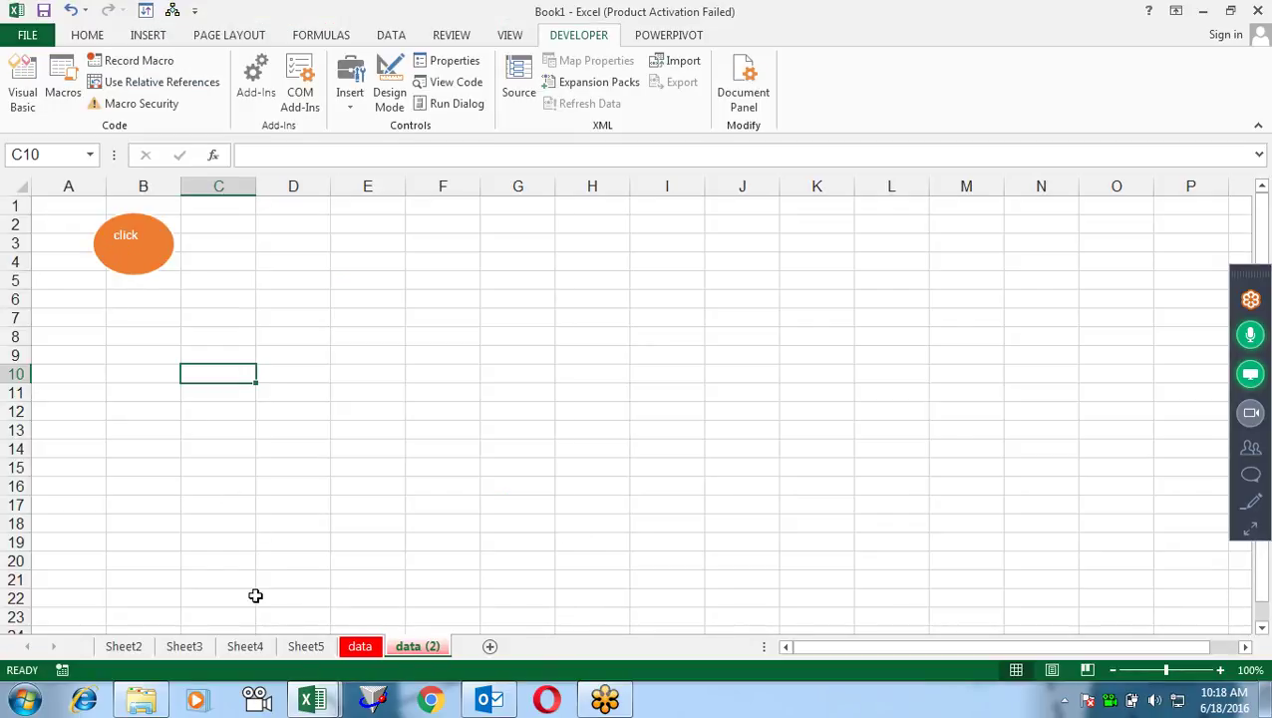
Step: Check that Sheet1 appears in the Unhide list, then dismiss it without unhiding
{"action": "right_click", "coordinate": [116, 646]}
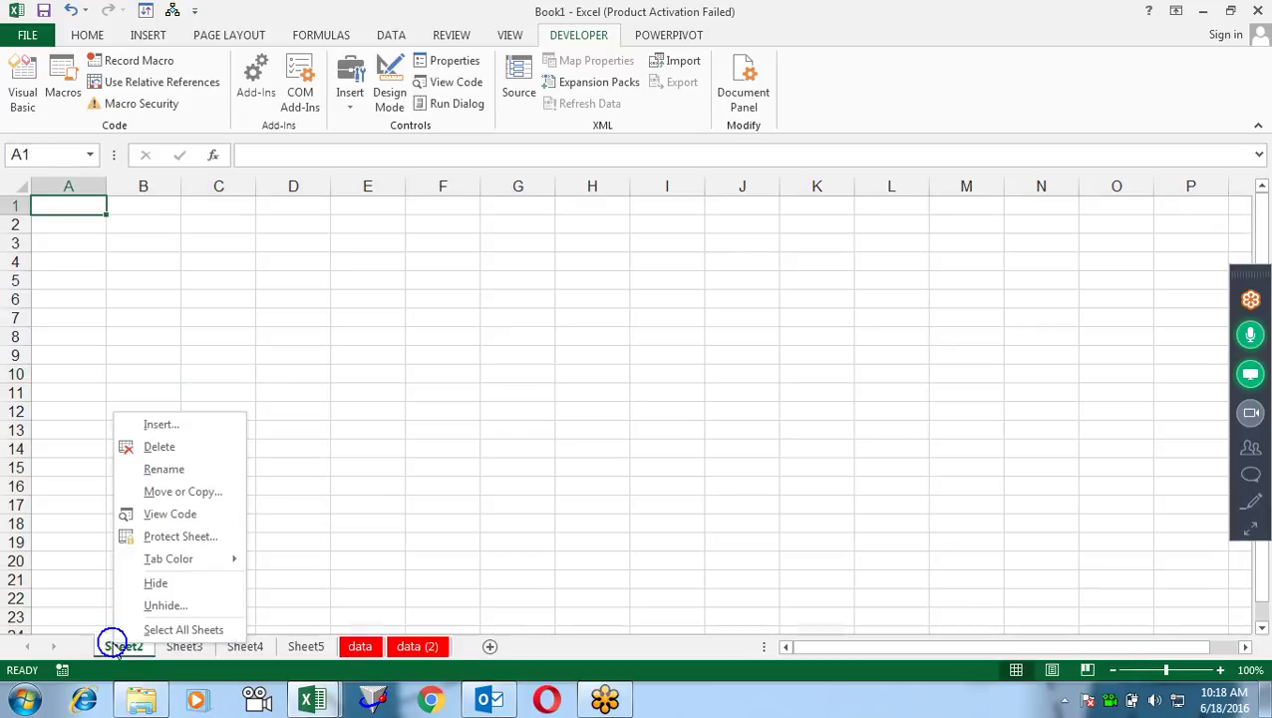
{"action": "left_click", "coordinate": [189, 605]}
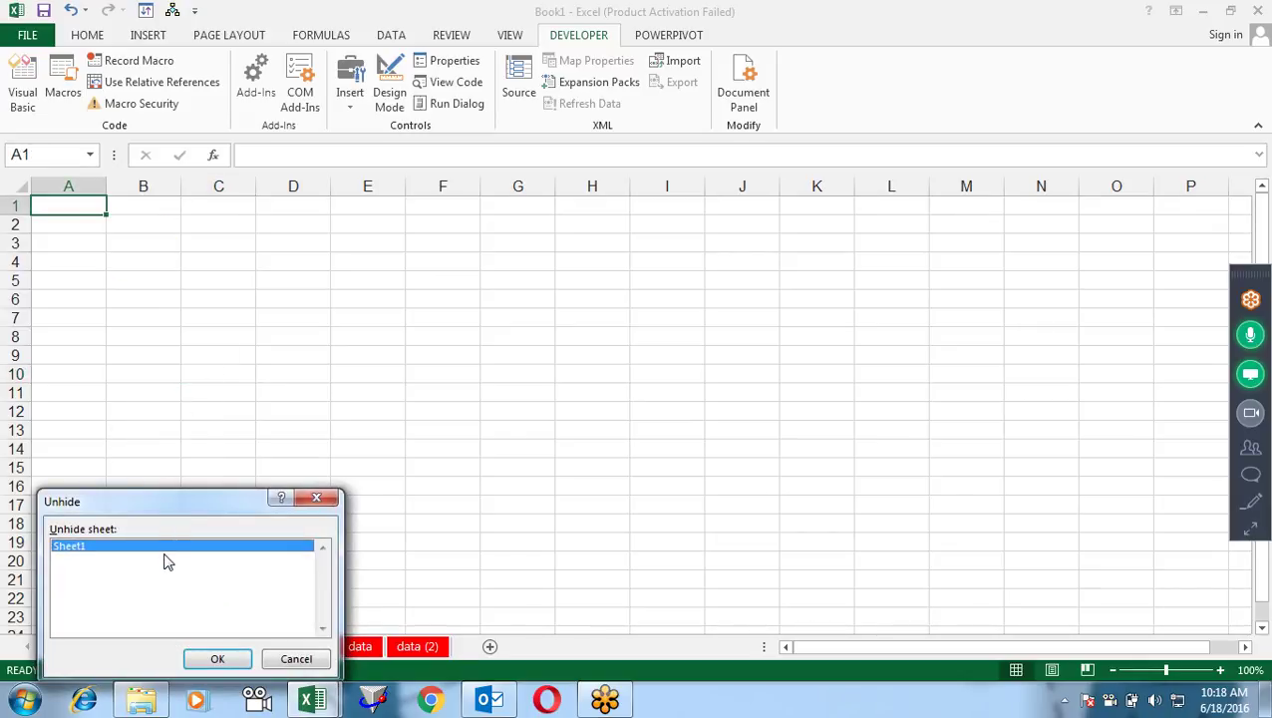
{"action": "key", "text": "Escape"}
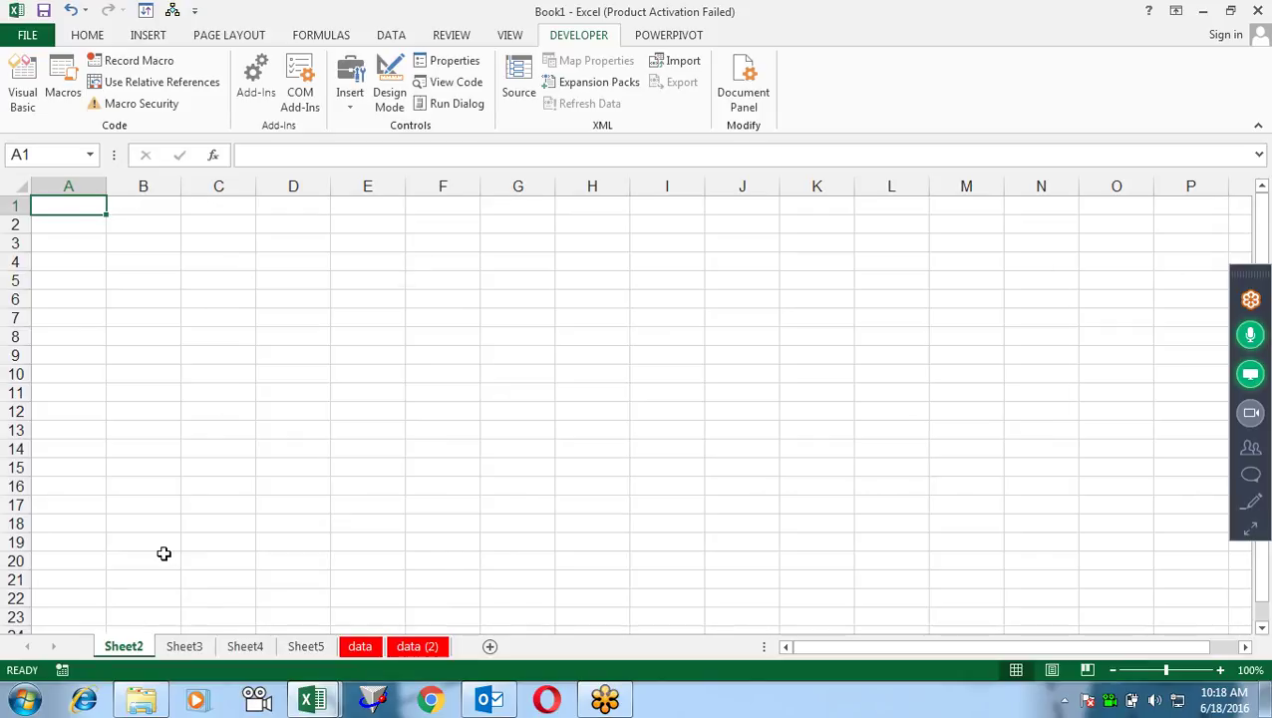
Step: Duplicate the Sheet1 Visible = False line below itself and delete False from the copy
{"action": "key", "text": "alt+F11"}
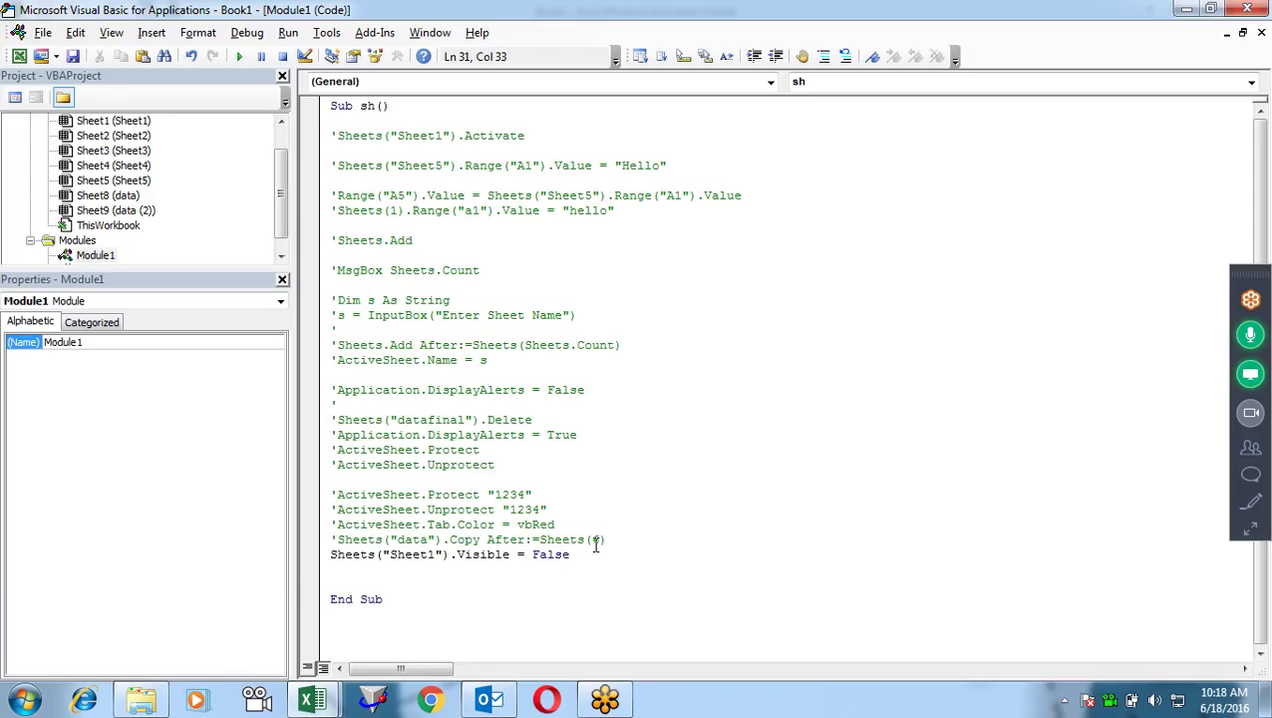
{"action": "left_click_drag", "start_coordinate": [572, 554], "coordinate": [333, 556]}
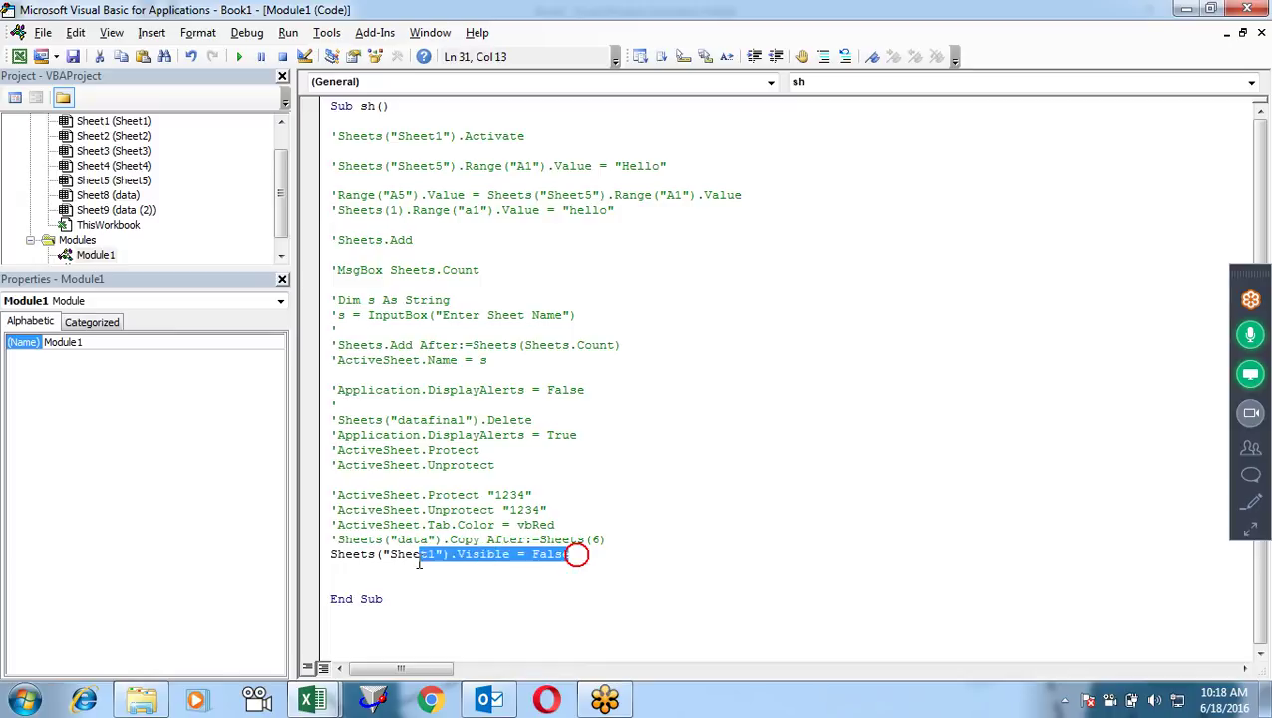
{"action": "left_click", "coordinate": [336, 566]}
{"action": "key", "text": "Down"}
{"action": "key", "text": "Down"}
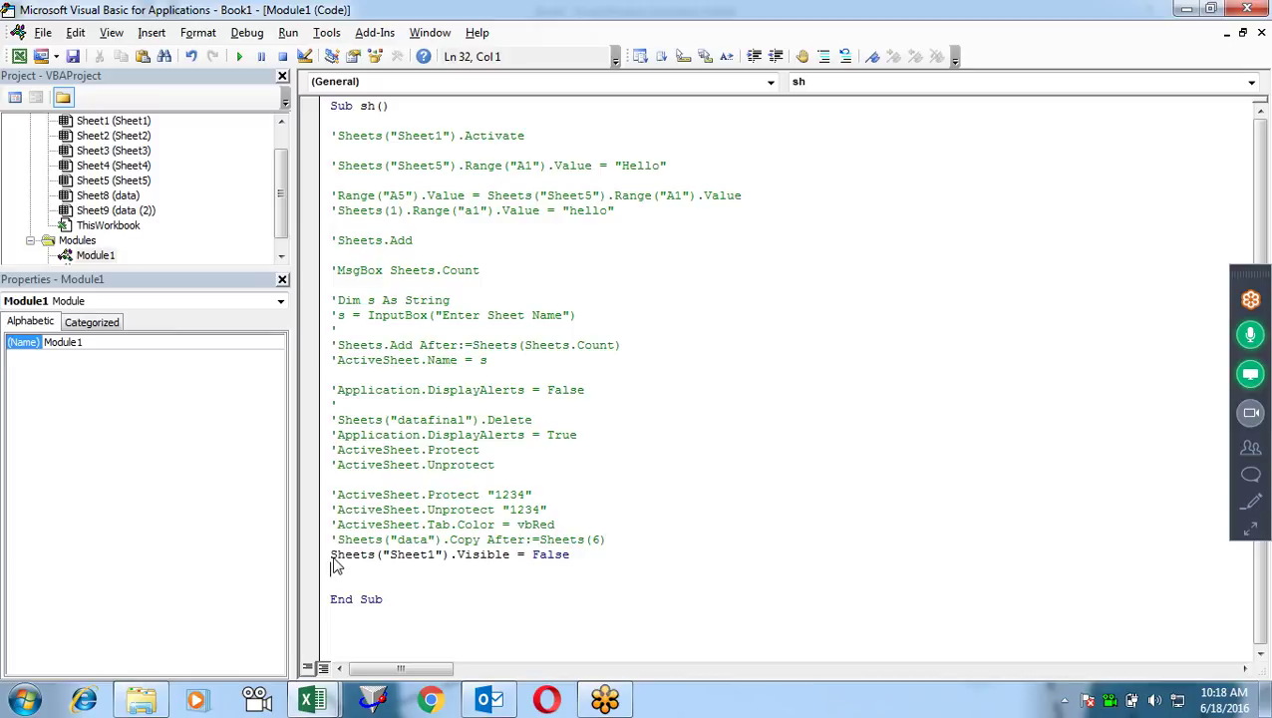
{"action": "type", "text": "Sheets(\"Sheet1\").Visible = False"}
{"action": "key", "text": "BackSpace"}
{"action": "key", "text": "BackSpace"}
{"action": "key", "text": "BackSpace"}
{"action": "key", "text": "BackSpace"}
Step: Finish the Visible = True line and add a third line setting Visible = xlVeryHidden
{"action": "type", "text": "true"}
{"action": "key", "text": "Down"}
{"action": "key", "text": "Up"}
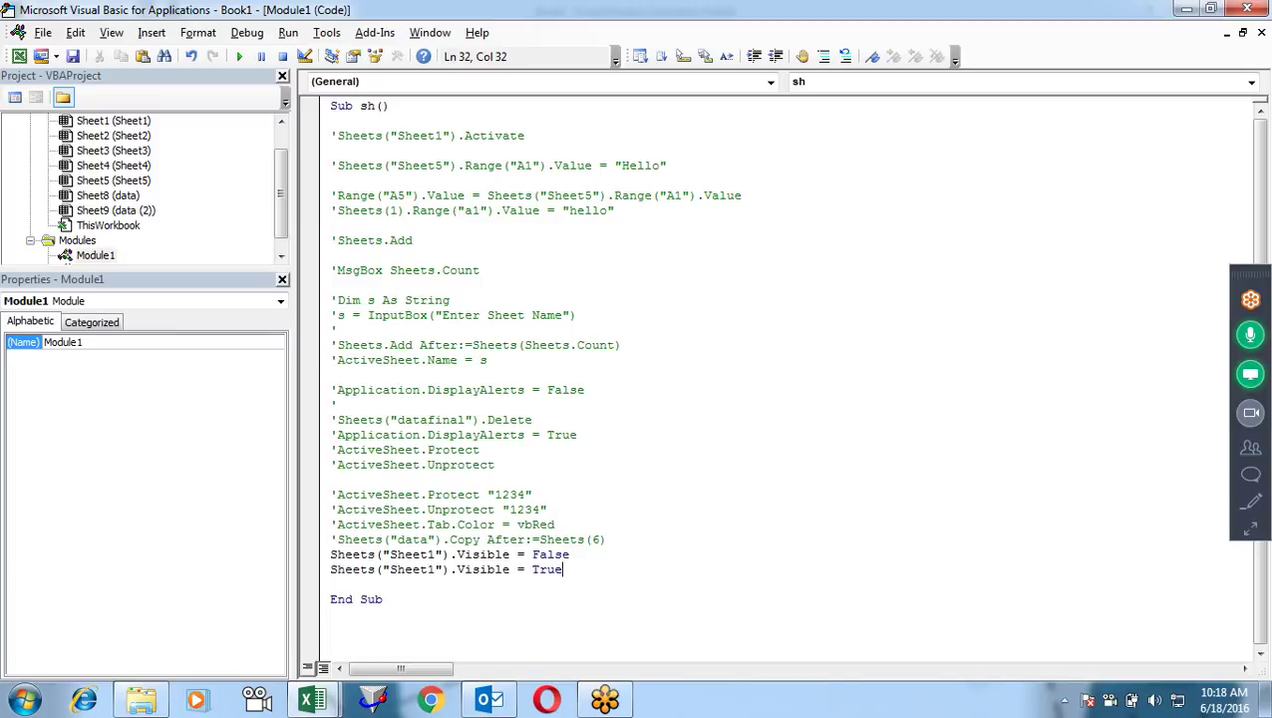
{"action": "key", "text": "Return"}
{"action": "type", "text": "Sheets(\"Sheet1\").Visible = False"}
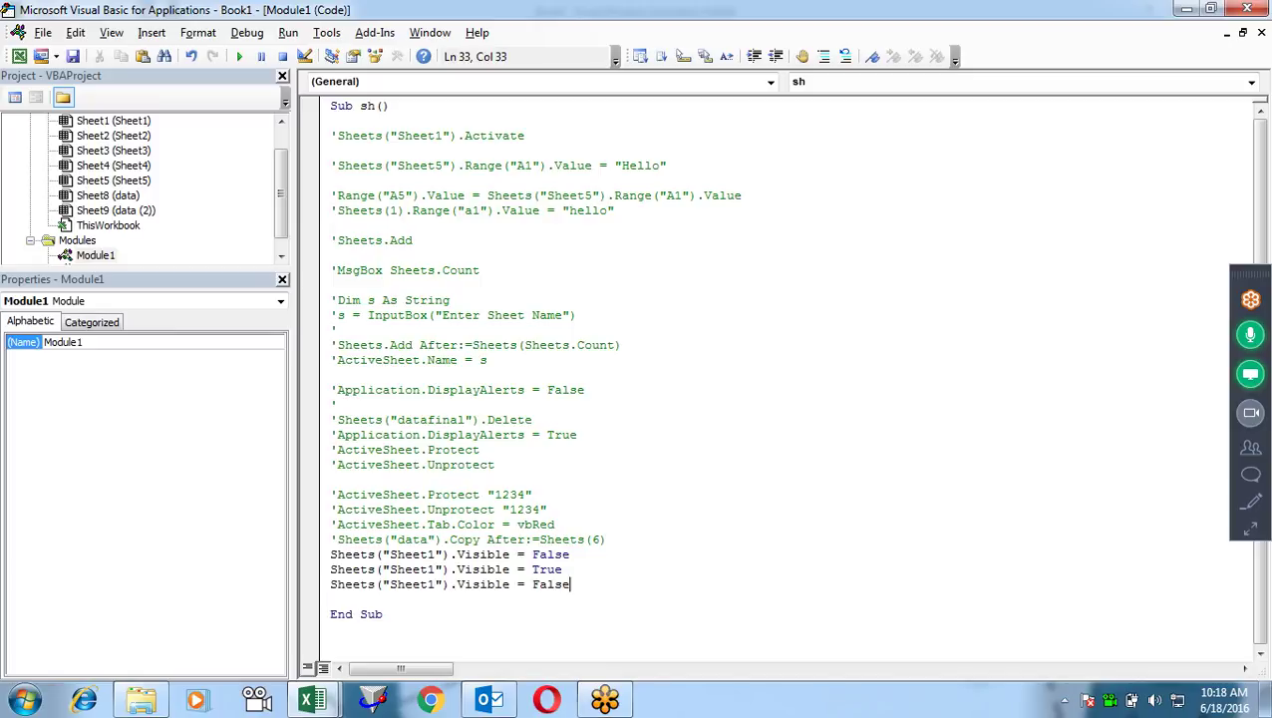
{"action": "key", "text": "BackSpace"}
{"action": "key", "text": "BackSpace"}
{"action": "key", "text": "BackSpace"}
{"action": "key", "text": "BackSpace"}
{"action": "key", "text": "BackSpace"}
{"action": "type", "text": "lveryhidden"}
{"action": "key", "text": "Return"}
Step: Comment out the False and True lines with Comment Block
{"action": "left_click", "coordinate": [563, 569]}
{"action": "key", "text": "Return"}
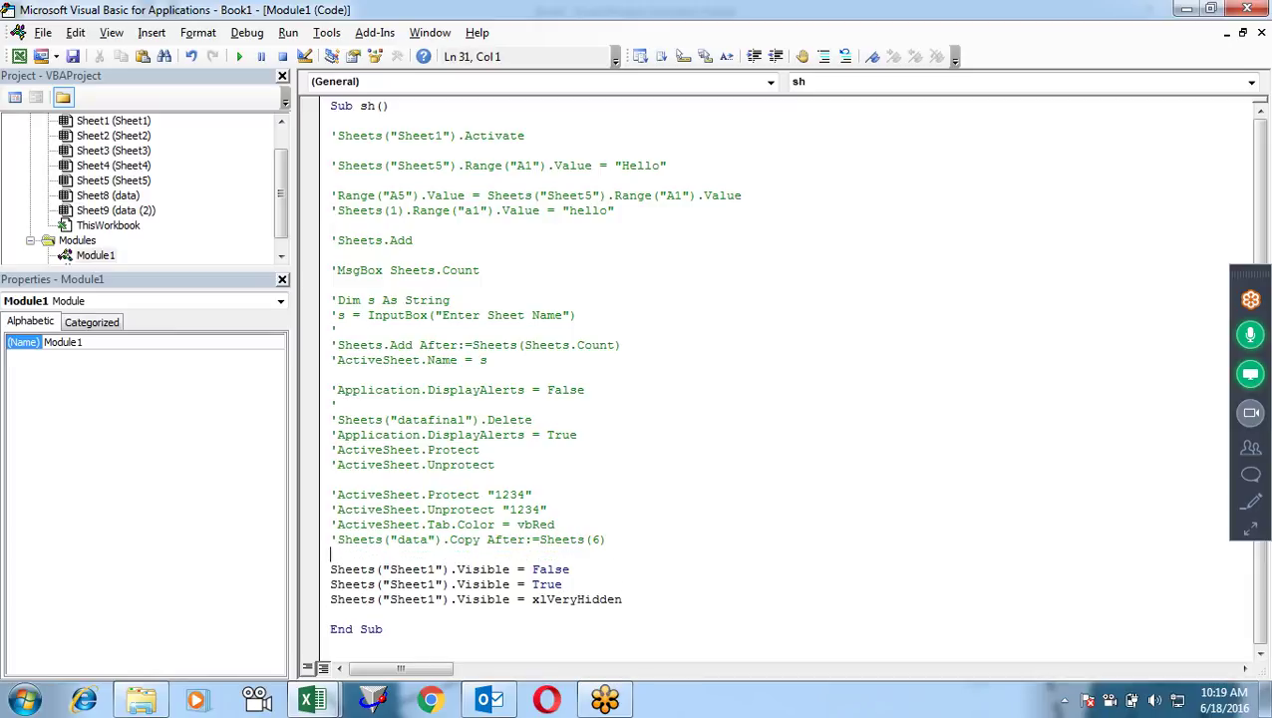
{"action": "key", "text": "shift+Down"}
{"action": "key", "text": "shift+Down"}
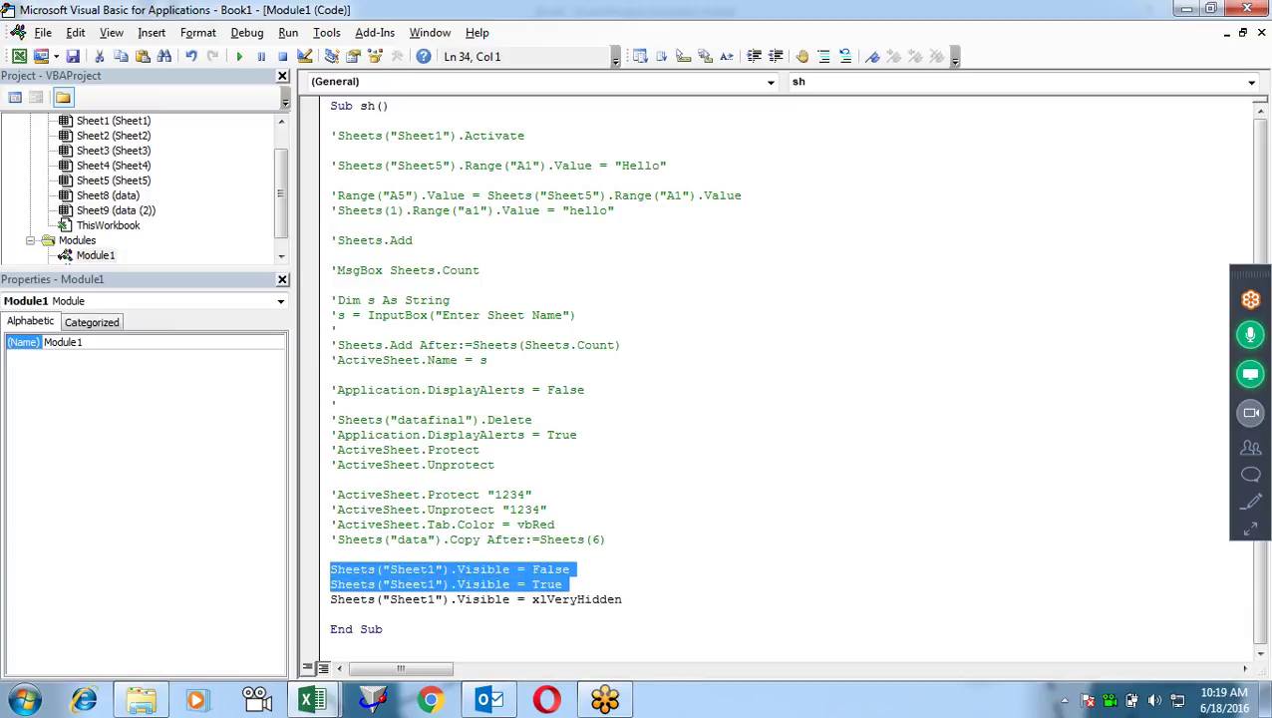
{"action": "left_click", "coordinate": [823, 57]}
{"action": "left_click", "coordinate": [659, 616]}
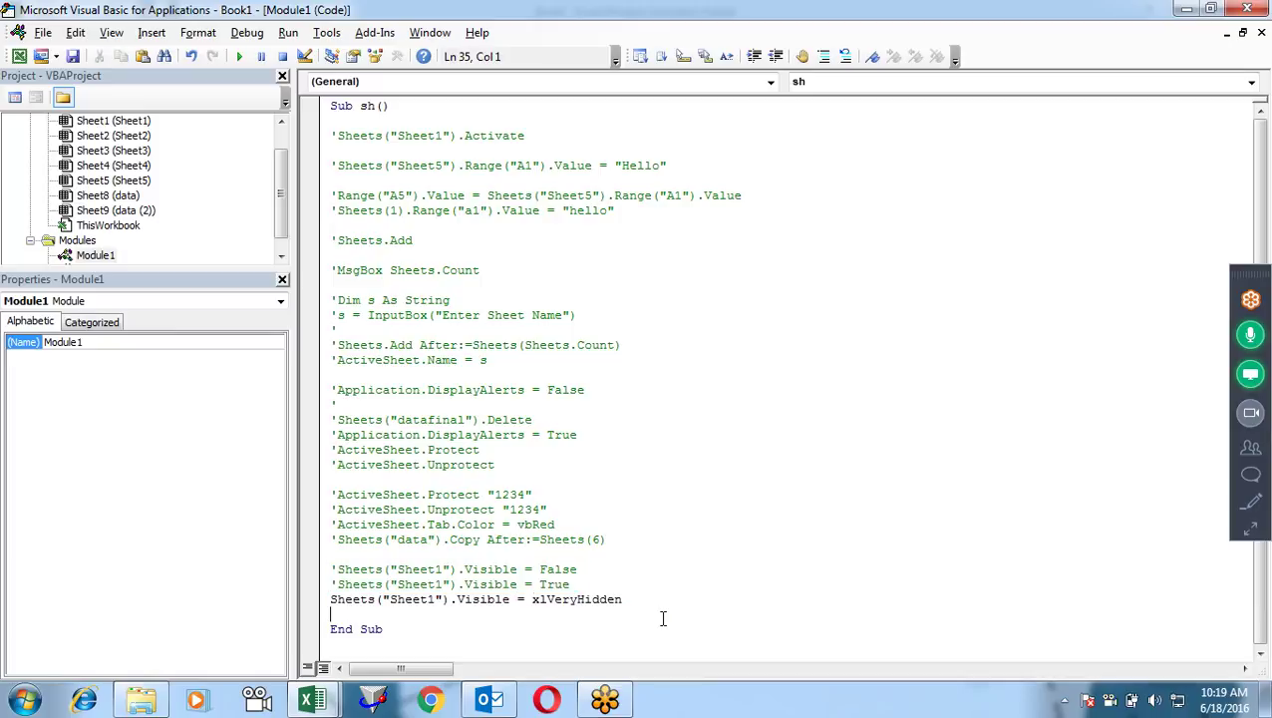
Step: Unhide Sheet1 through the sheet tab's Unhide dialog
{"action": "key", "text": "alt+F11"}
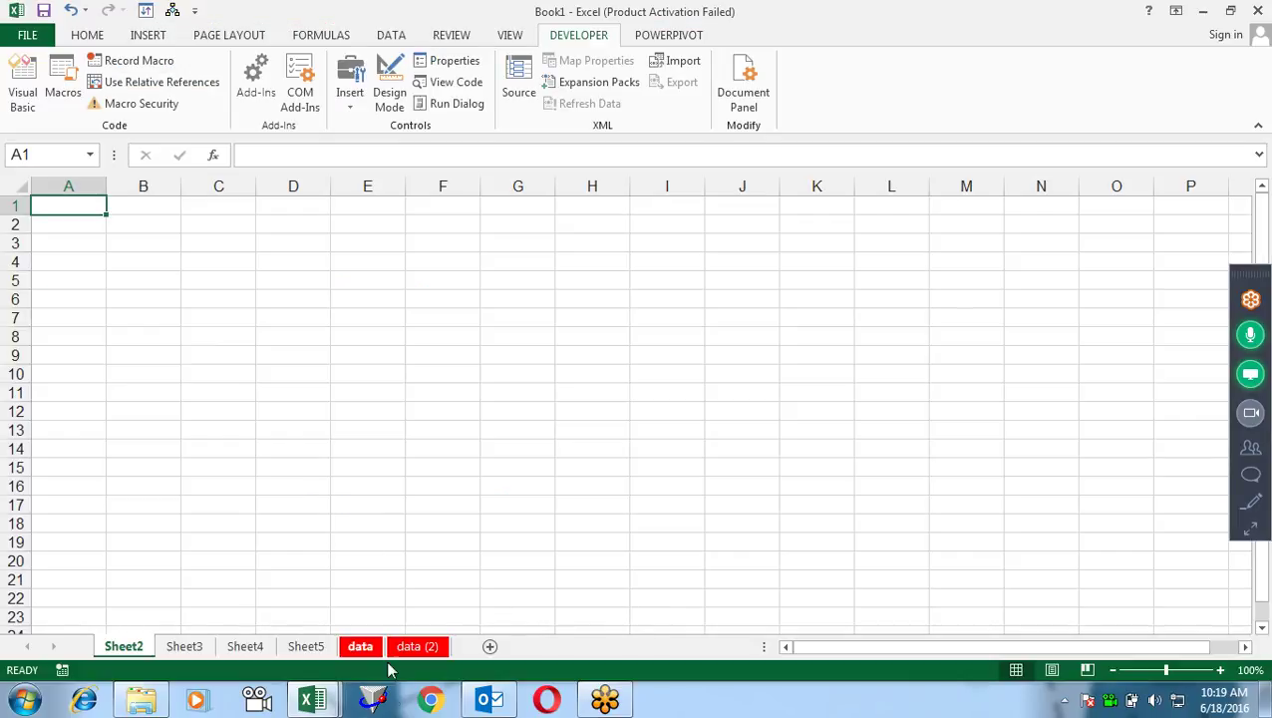
{"action": "left_click", "coordinate": [360, 647]}
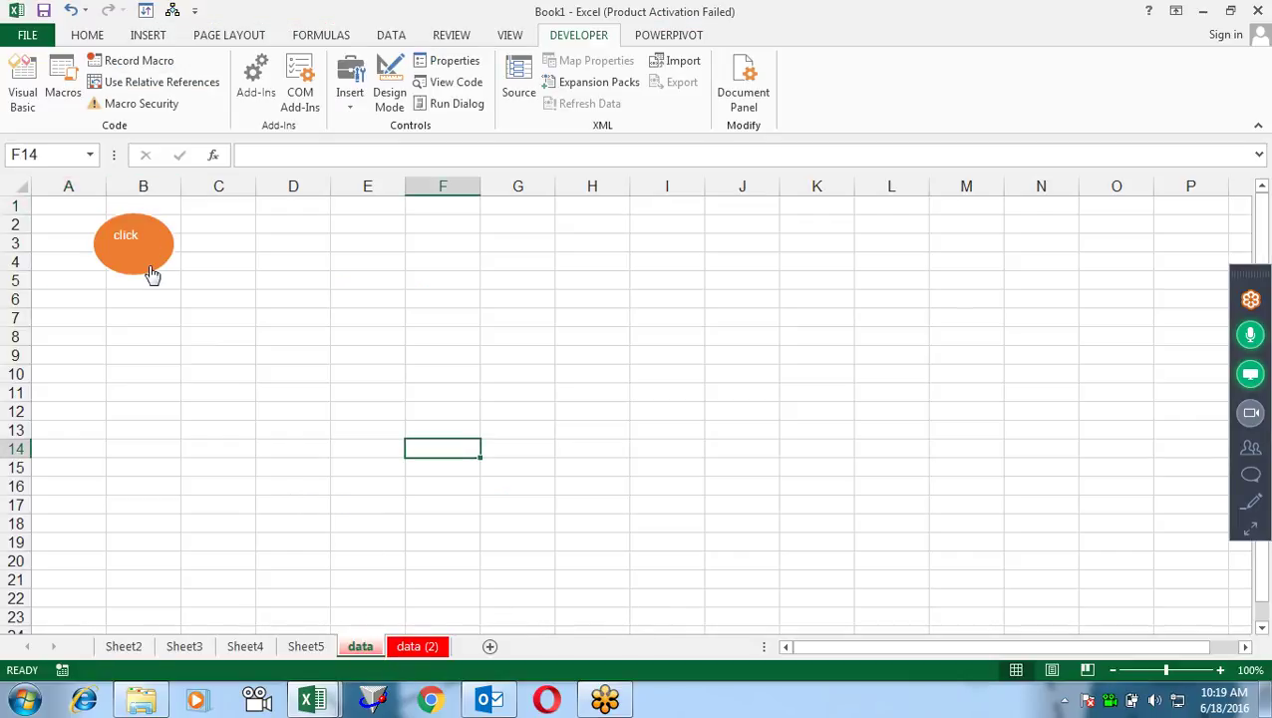
{"action": "right_click", "coordinate": [115, 647]}
{"action": "left_click", "coordinate": [164, 612]}
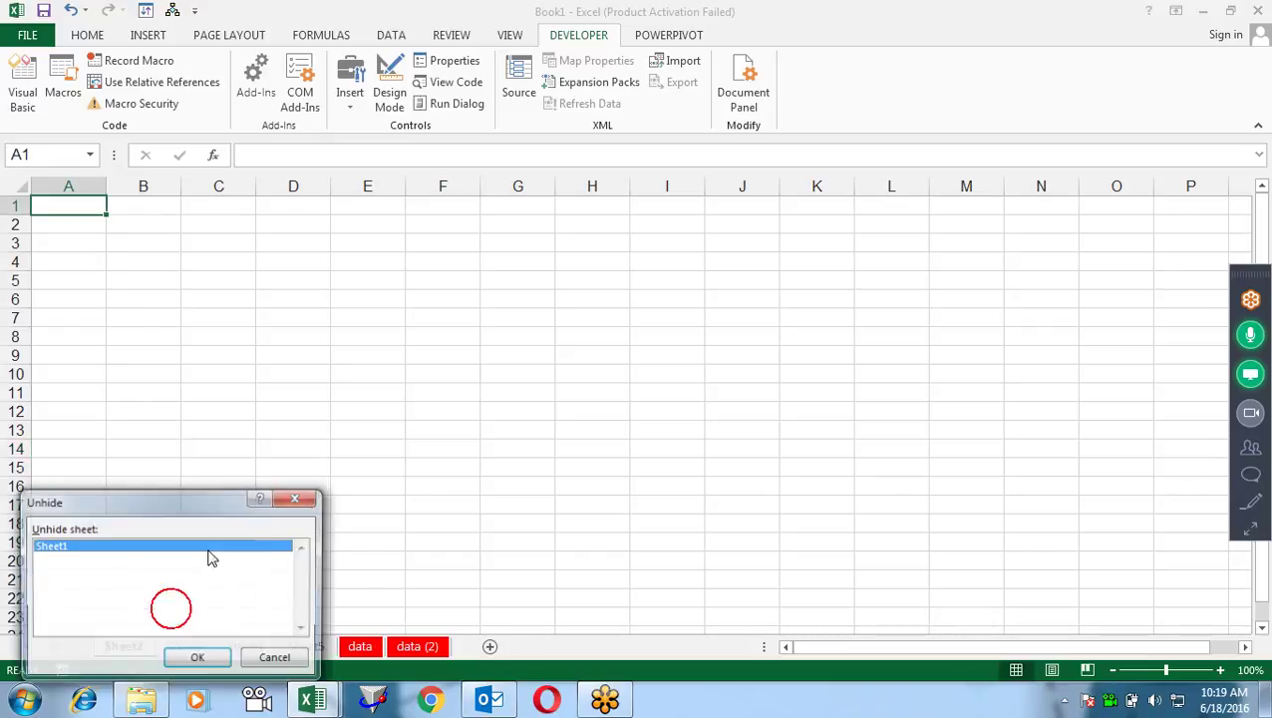
{"action": "left_click", "coordinate": [199, 659]}
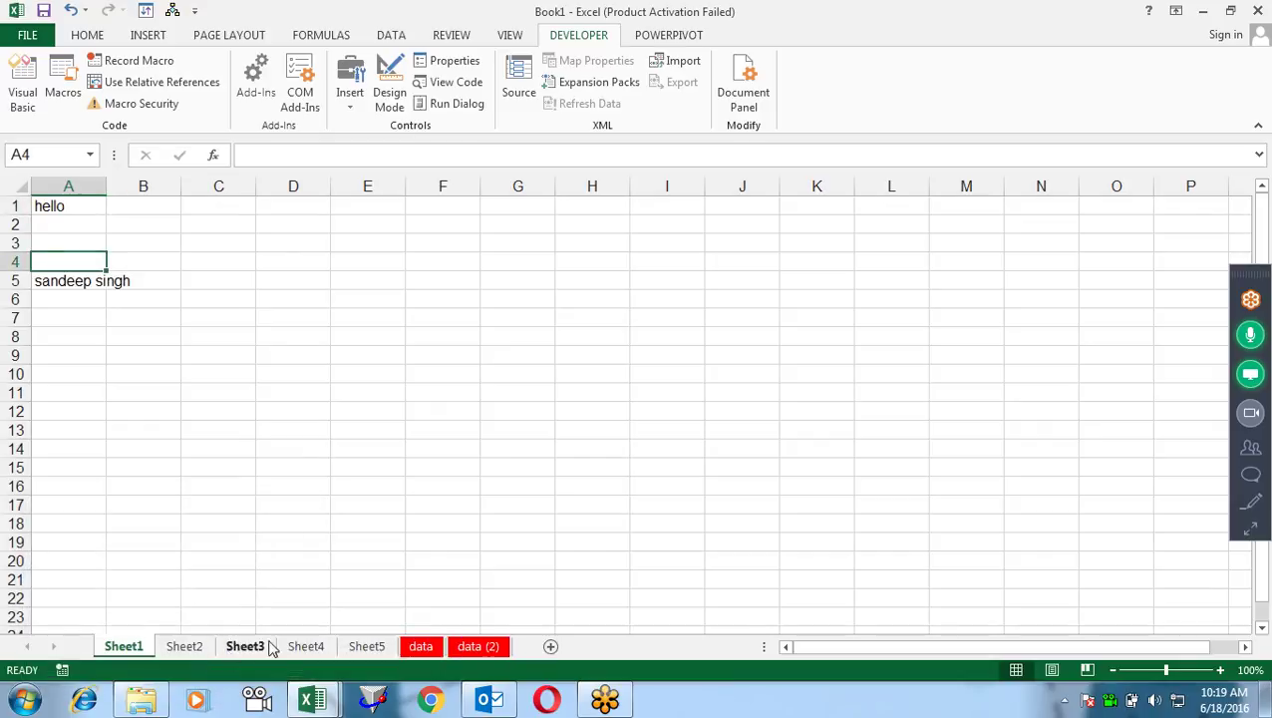
Step: Run the macro on the data sheet to make Sheet1 very hidden, then check the tab menu
{"action": "left_click", "coordinate": [421, 650]}
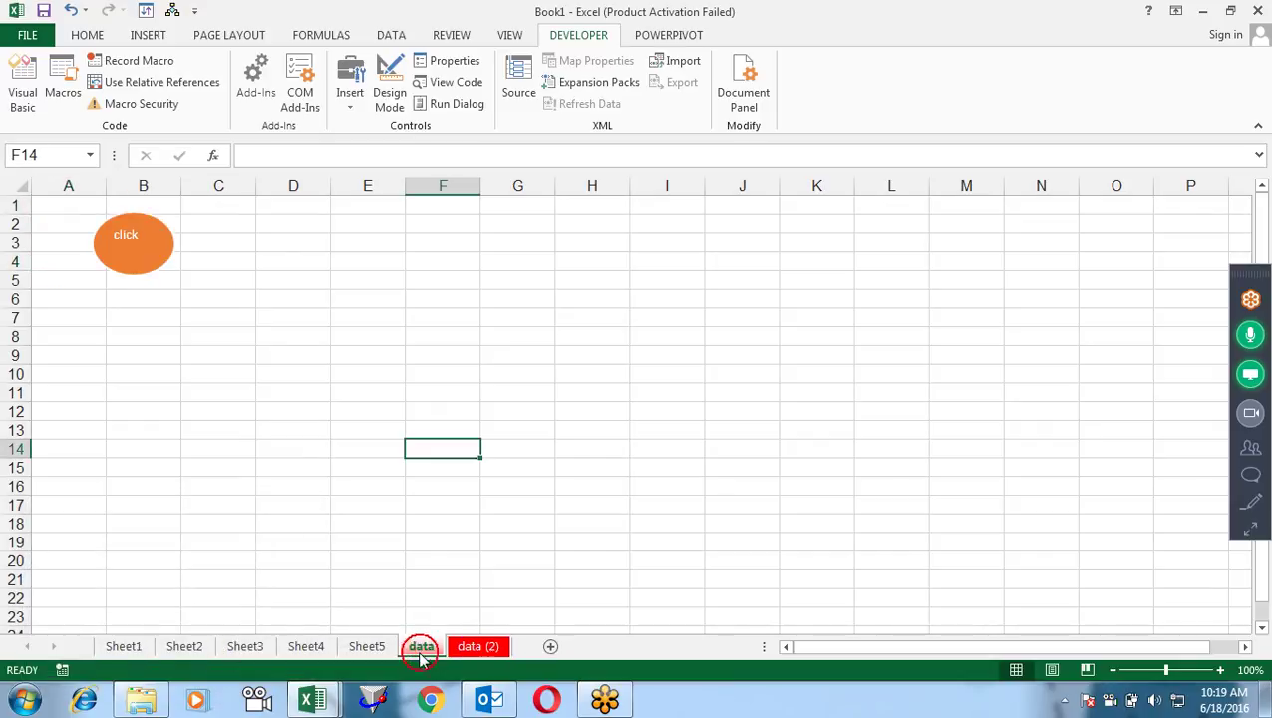
{"action": "left_click", "coordinate": [147, 264]}
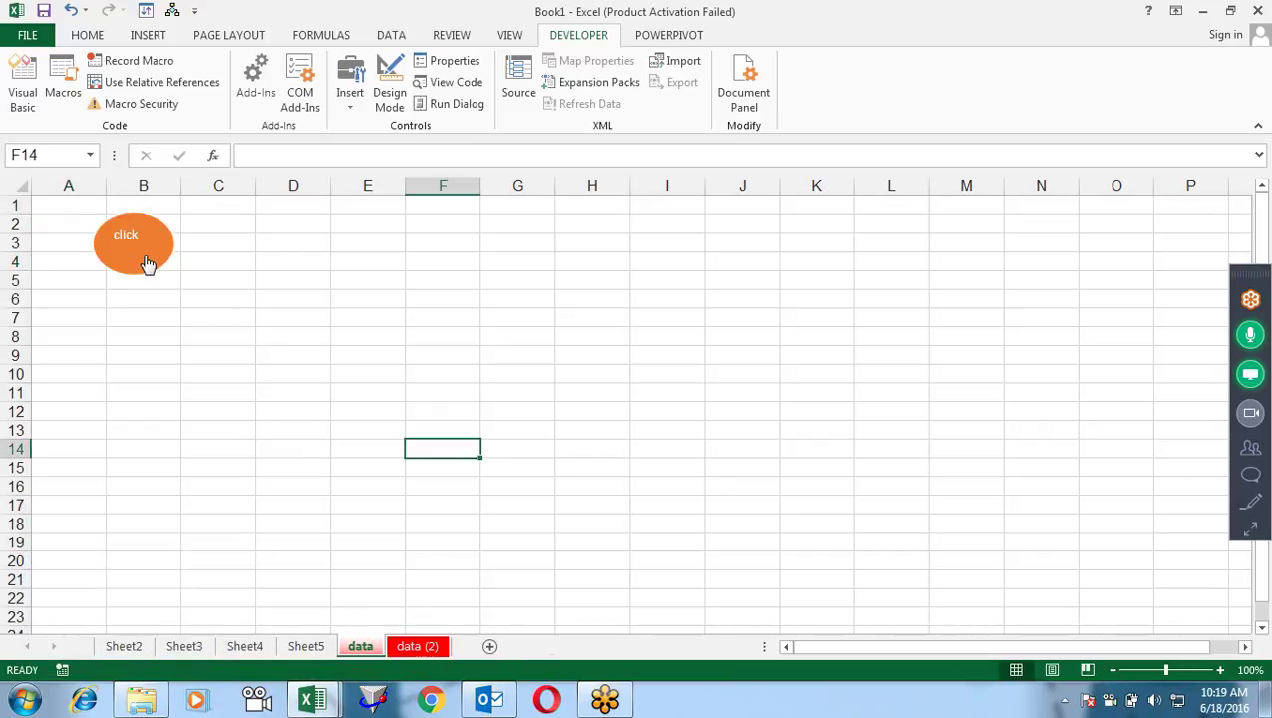
{"action": "right_click", "coordinate": [117, 647]}
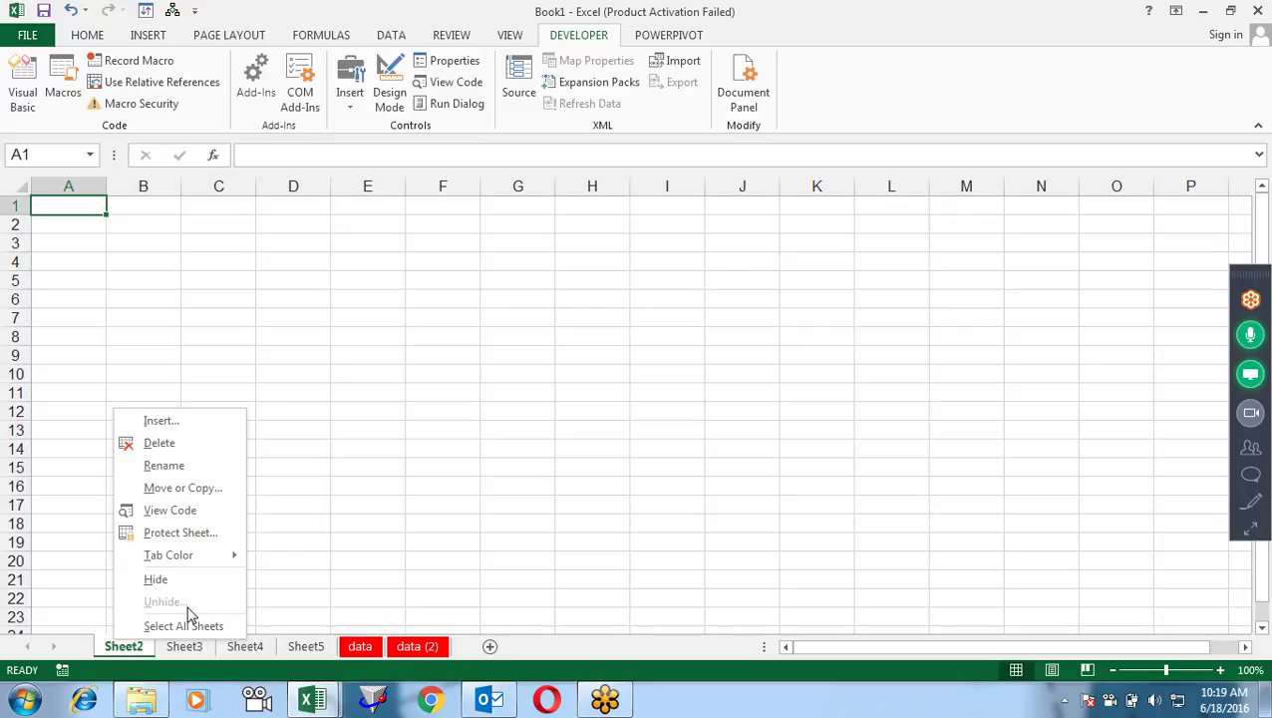
{"action": "key", "text": "alt+F11"}
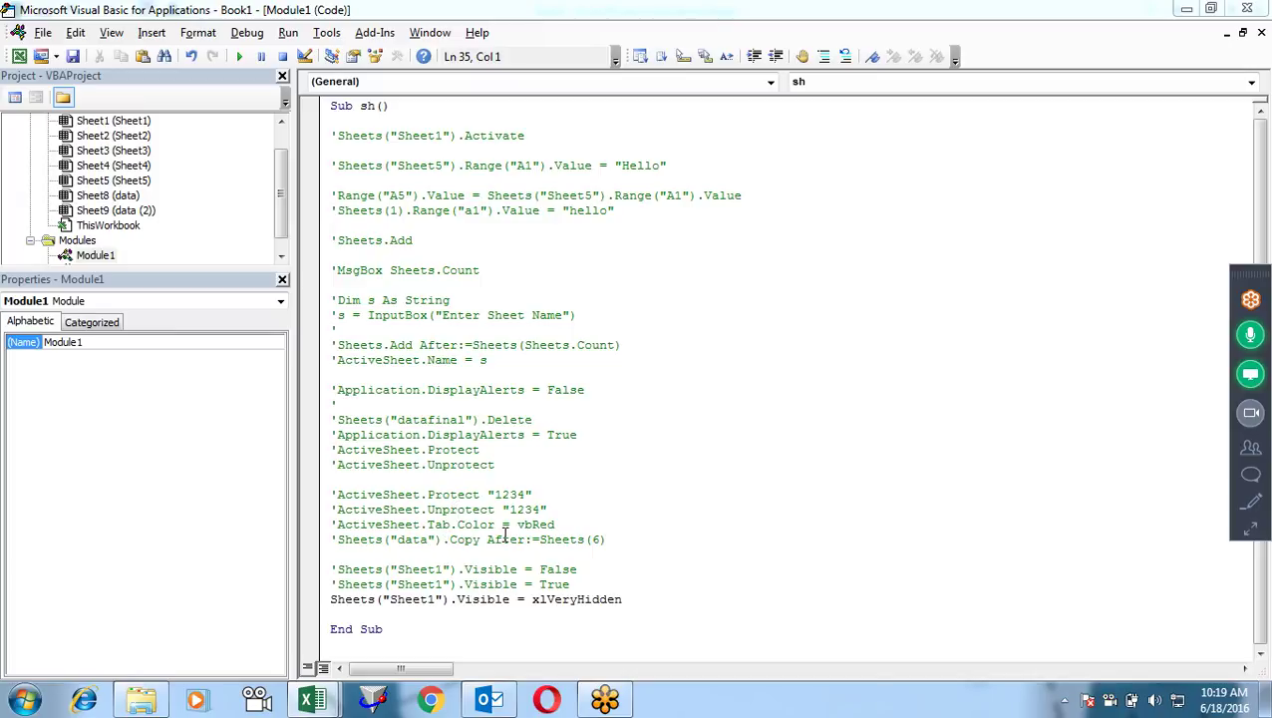
{"action": "left_click", "coordinate": [585, 570]}
{"action": "left_click_drag", "start_coordinate": [585, 569], "coordinate": [539, 570]}
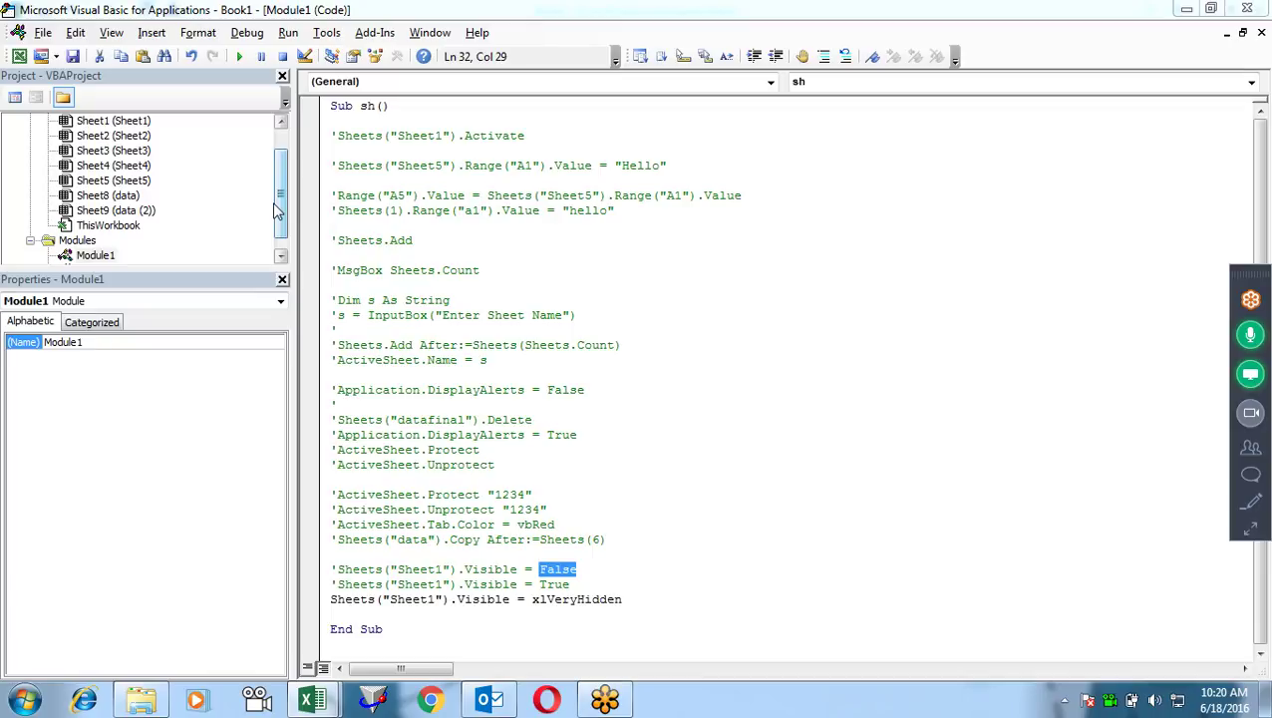
{"action": "left_click_drag", "start_coordinate": [277, 209], "coordinate": [282, 190]}
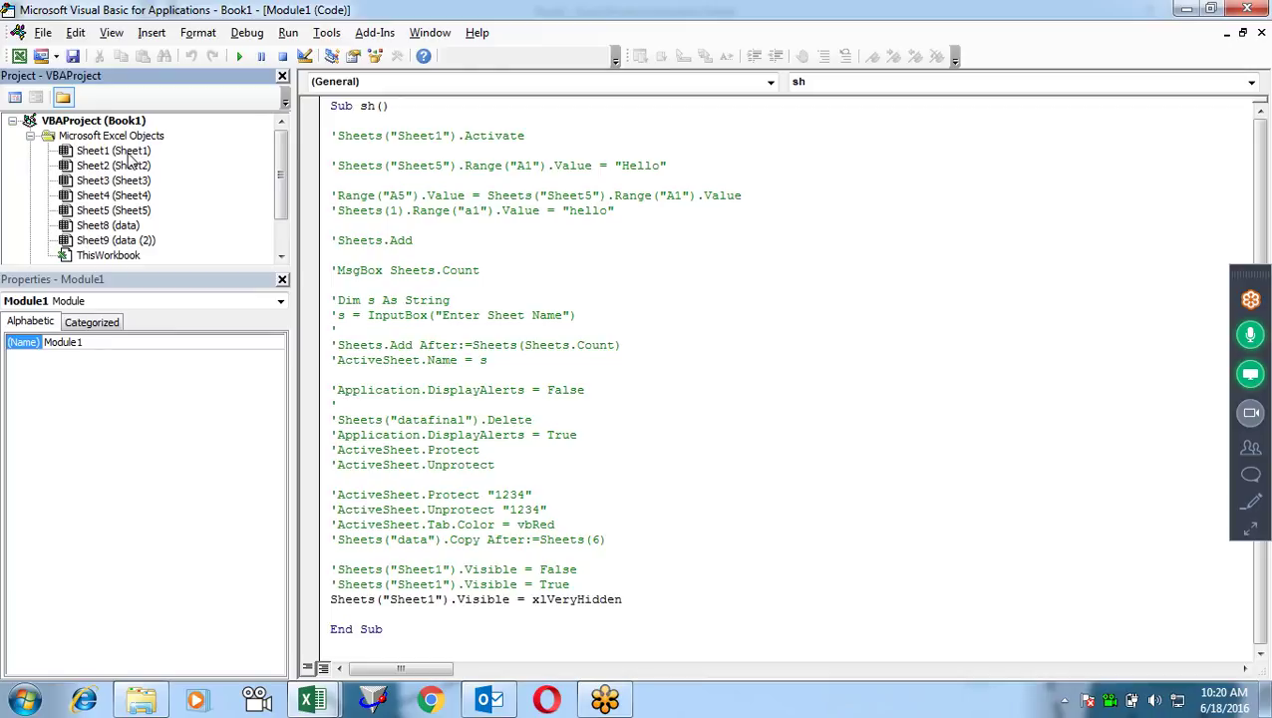
Step: Open Sheet1's object in the Project Explorer and browse its properties
{"action": "double_click", "coordinate": [124, 152]}
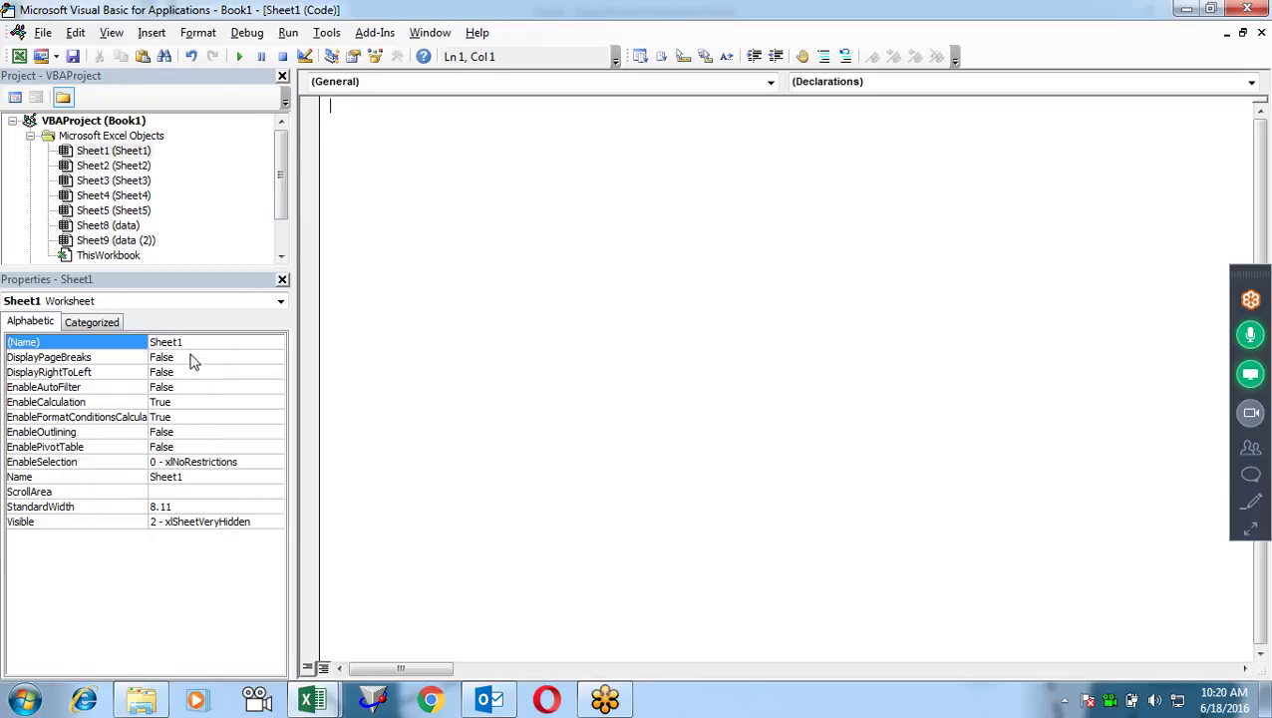
{"action": "left_click", "coordinate": [191, 357]}
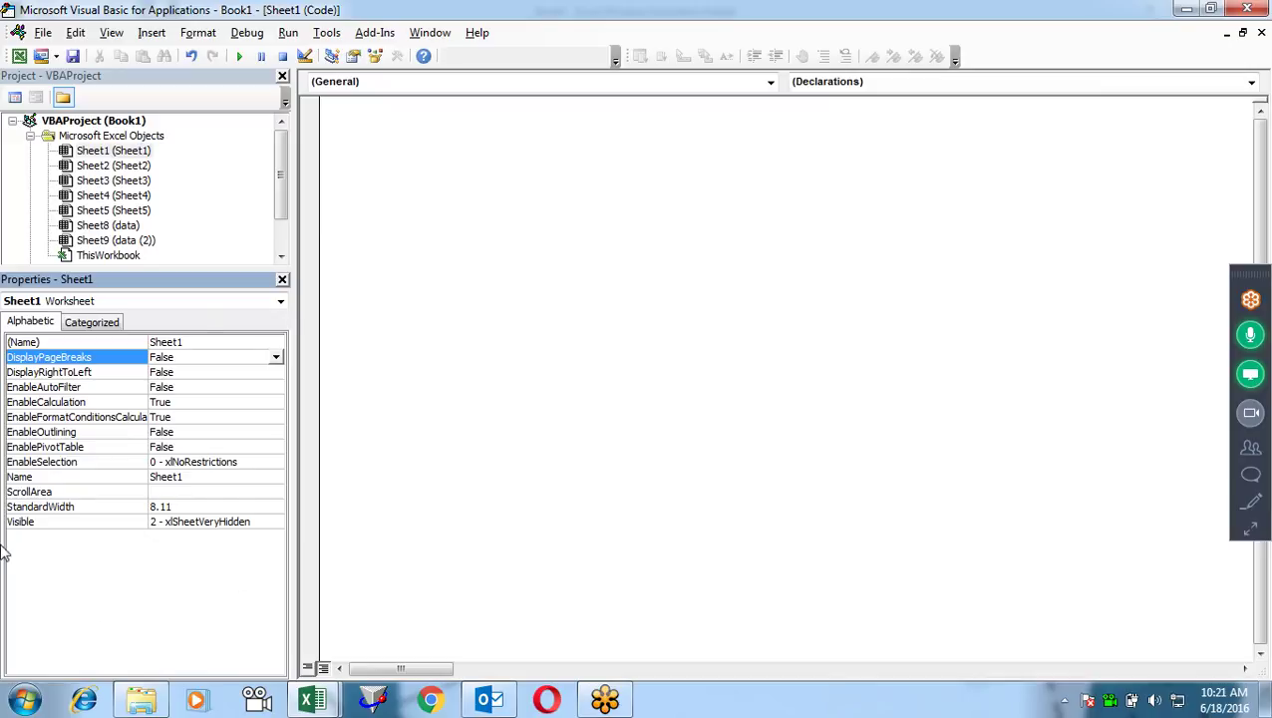
{"action": "left_click", "coordinate": [452, 301]}
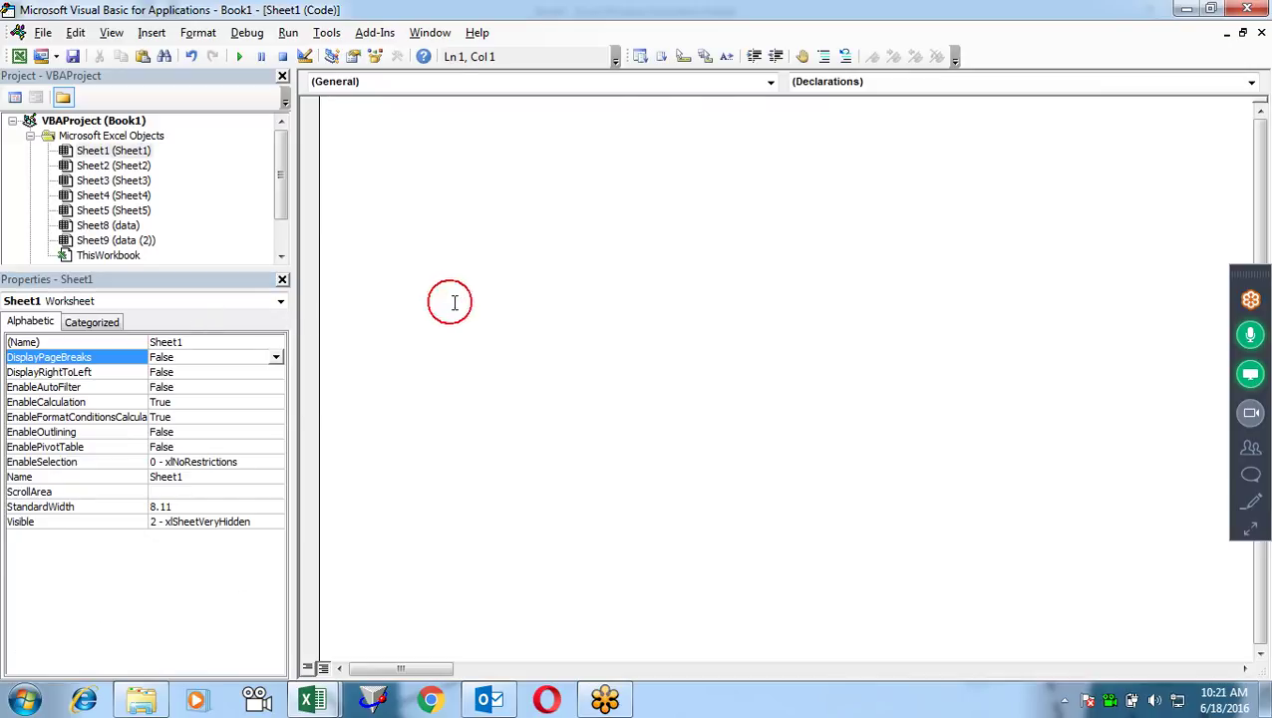
{"action": "key", "text": "alt+F11"}
{"action": "key", "text": "alt+F11"}
Step: Check that Sheet1's Visible property is 2 - xlSheetVeryHidden, leaving it unchanged
{"action": "left_click", "coordinate": [65, 521]}
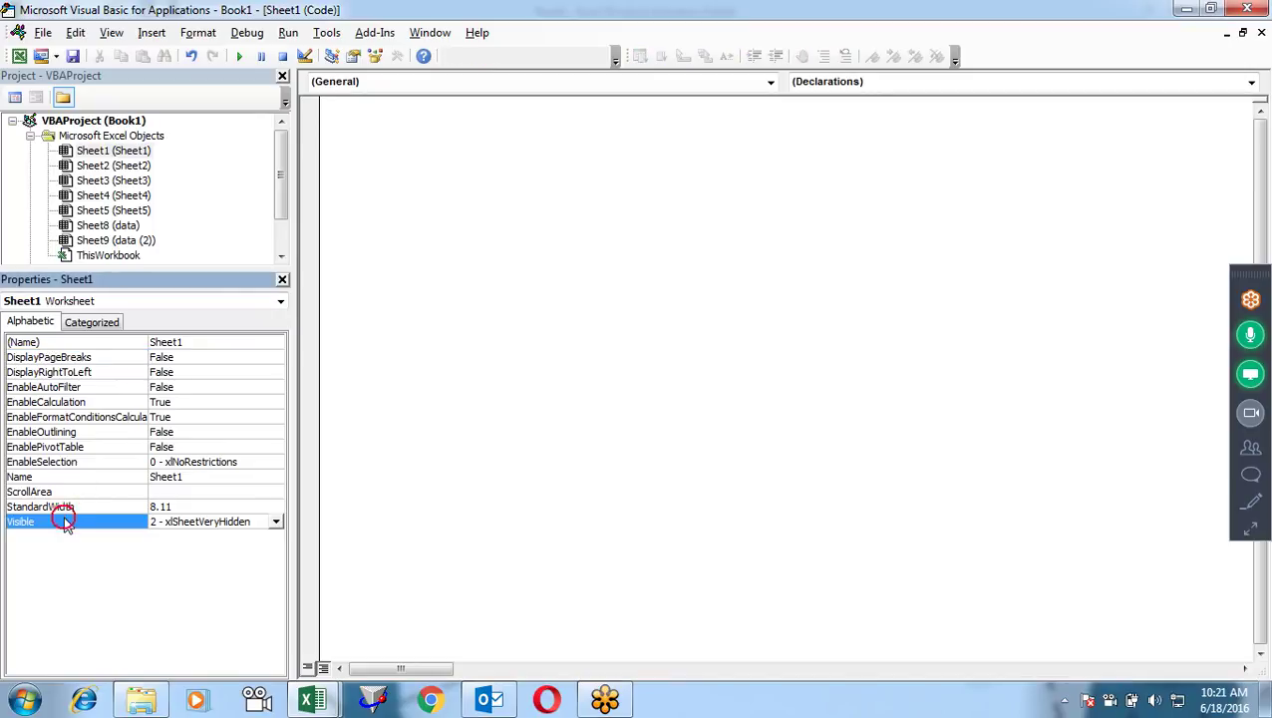
{"action": "left_click", "coordinate": [277, 523]}
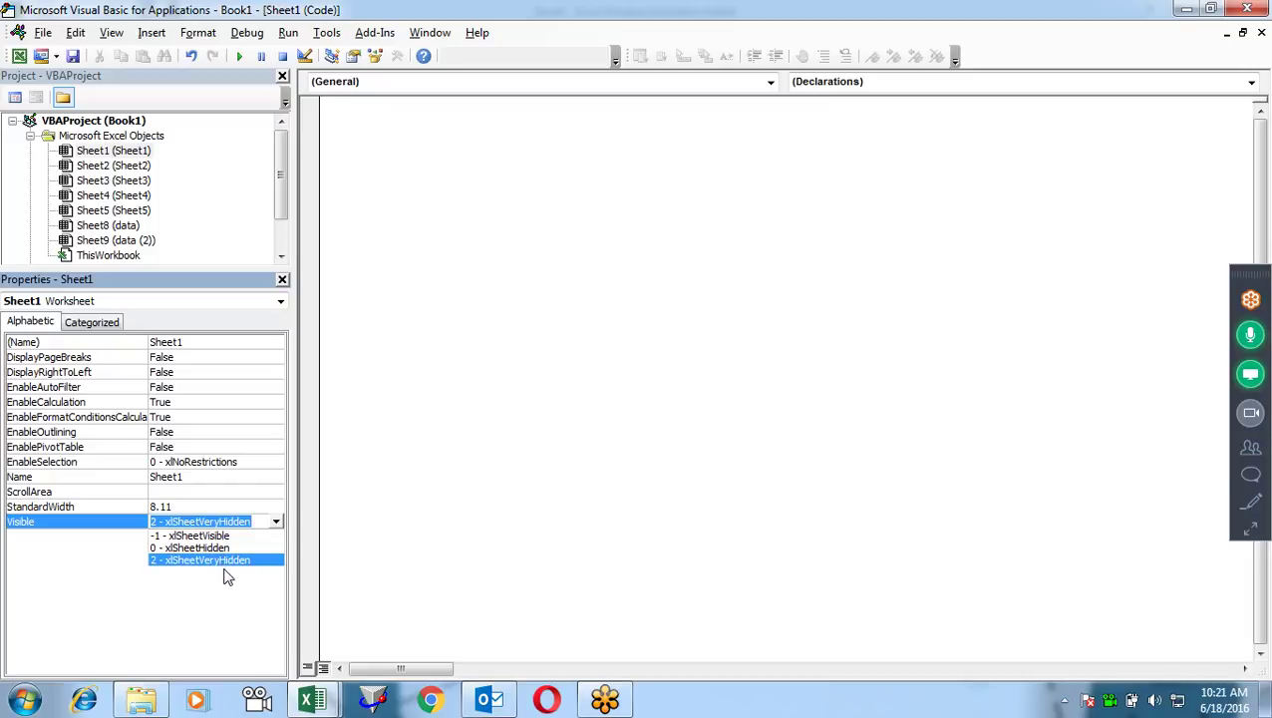
{"action": "left_click", "coordinate": [235, 585]}
{"action": "key", "text": "alt+F11"}
{"action": "key", "text": "alt+F11"}
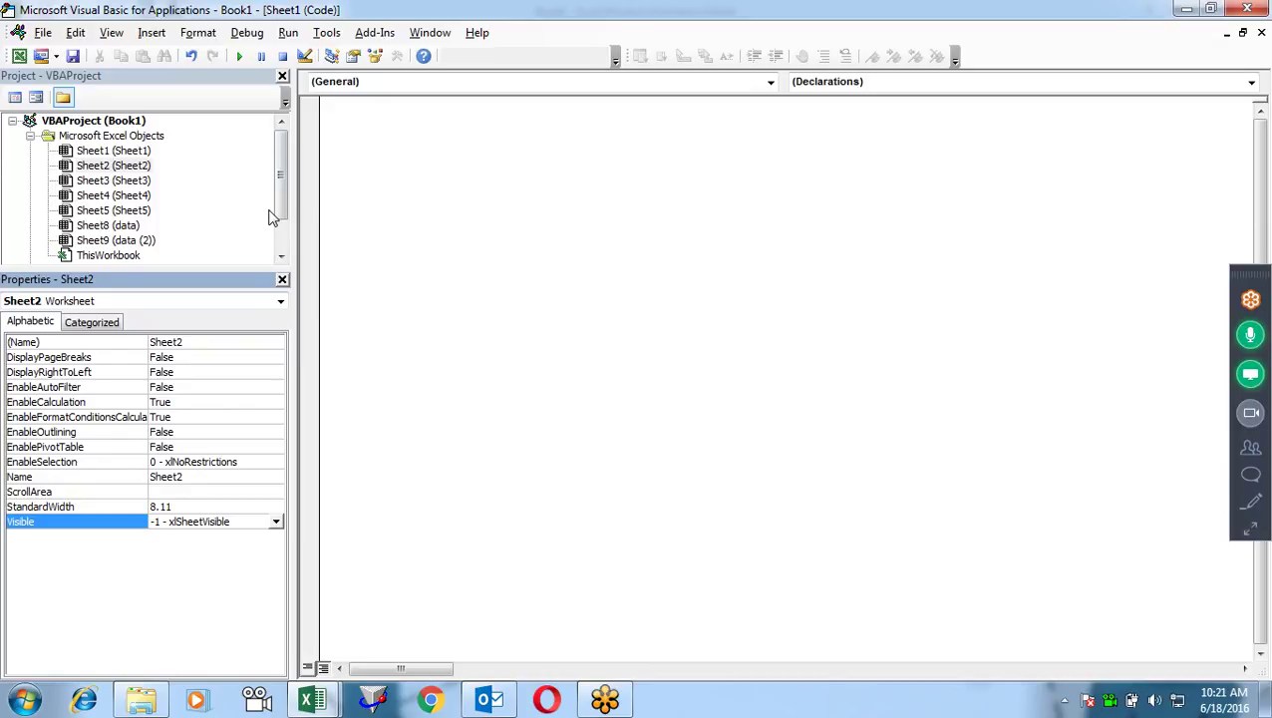
{"action": "left_click_drag", "start_coordinate": [280, 174], "coordinate": [280, 199]}
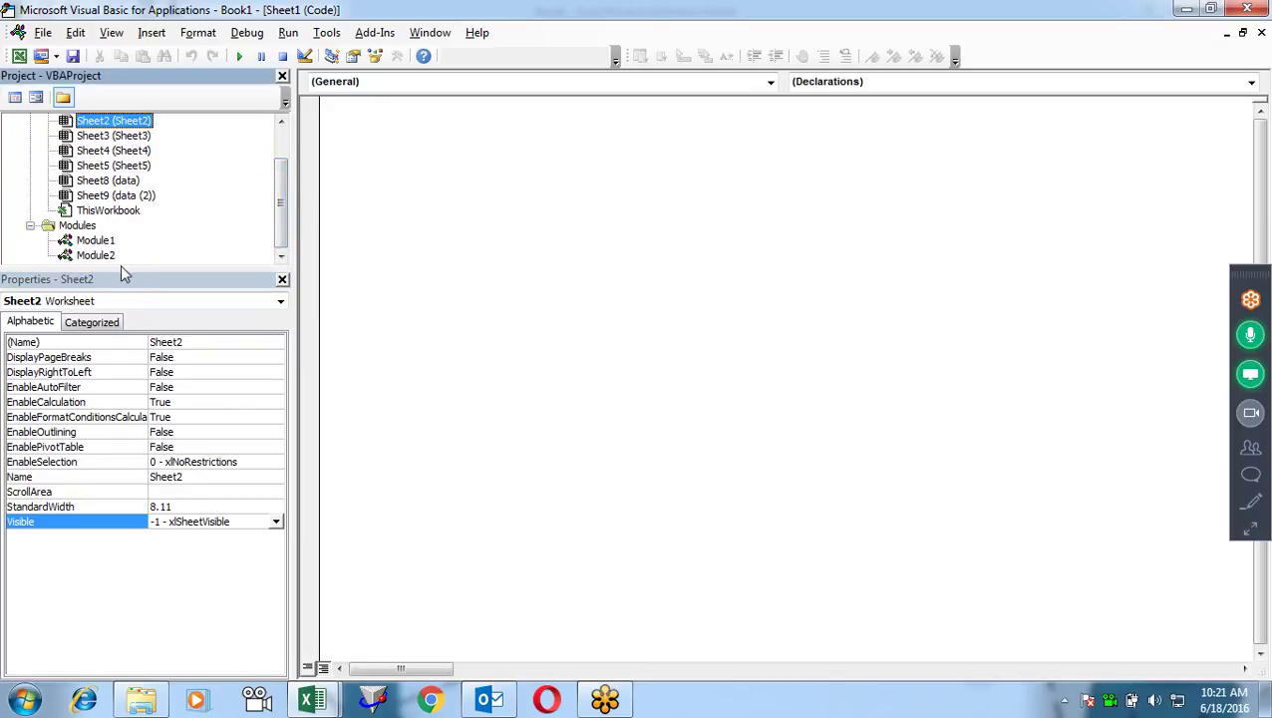
Step: In Module1, comment out the xlVeryHidden line and uncomment Sheets("Sheet1").Visible = True
{"action": "double_click", "coordinate": [101, 243]}
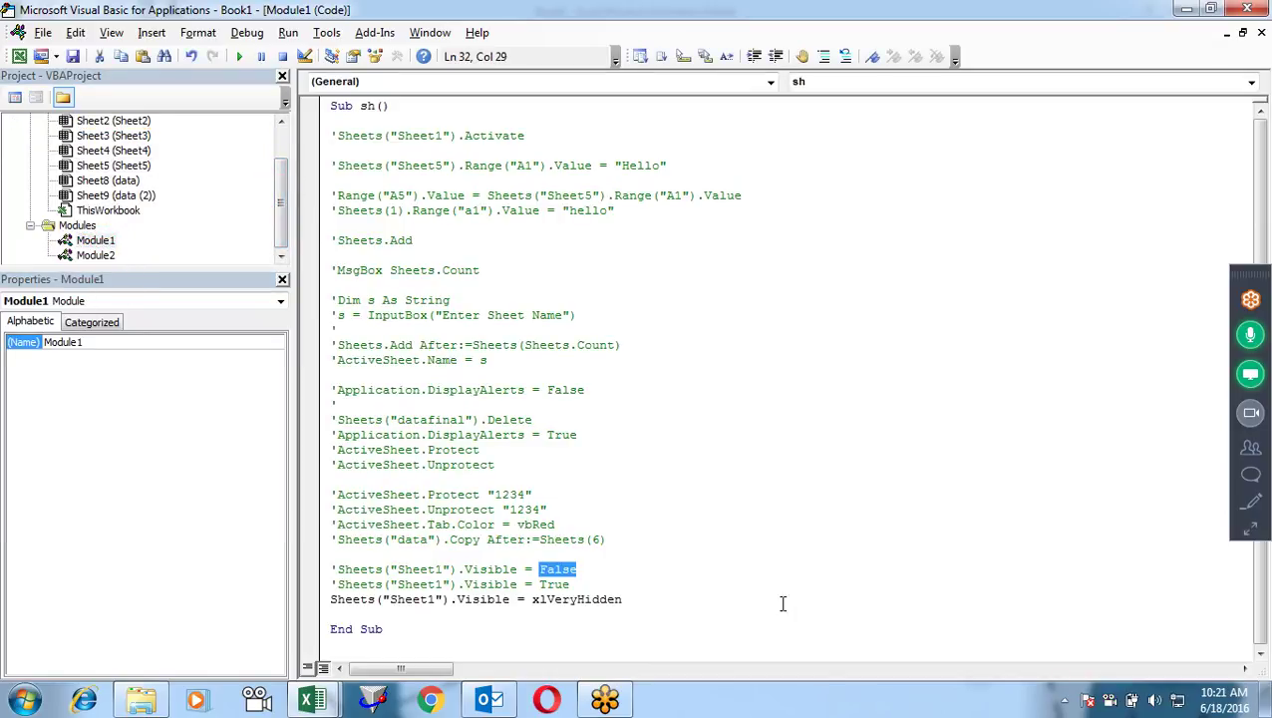
{"action": "left_click", "coordinate": [682, 600]}
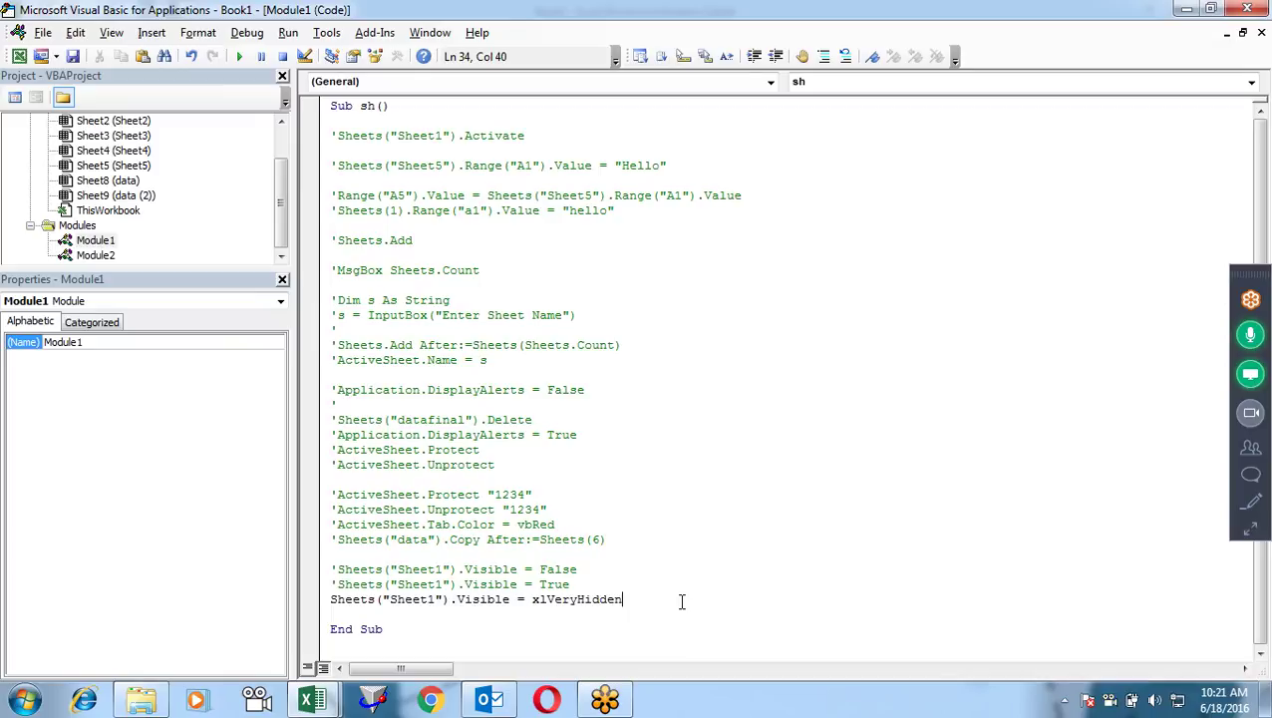
{"action": "key", "text": "Left"}
{"action": "key", "text": "Left"}
{"action": "key", "text": "Left"}
{"action": "key", "text": "Left"}
{"action": "key", "text": "Left"}
{"action": "key", "text": "Left"}
{"action": "key", "text": "Left"}
{"action": "key", "text": "Left"}
{"action": "key", "text": "Left"}
{"action": "key", "text": "Left"}
{"action": "type", "text": "'"}
{"action": "key", "text": "Up"}
{"action": "key", "text": "BackSpace"}
{"action": "key", "text": "Down"}
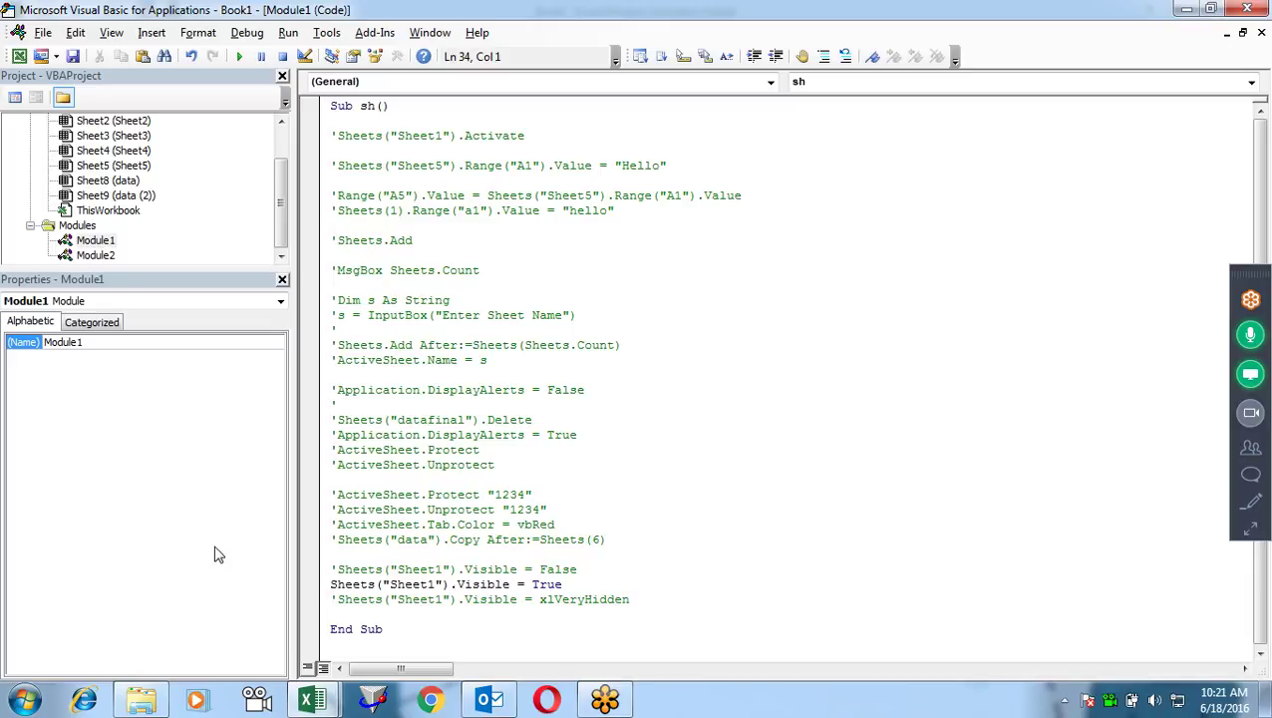
{"action": "key", "text": "alt+F11"}
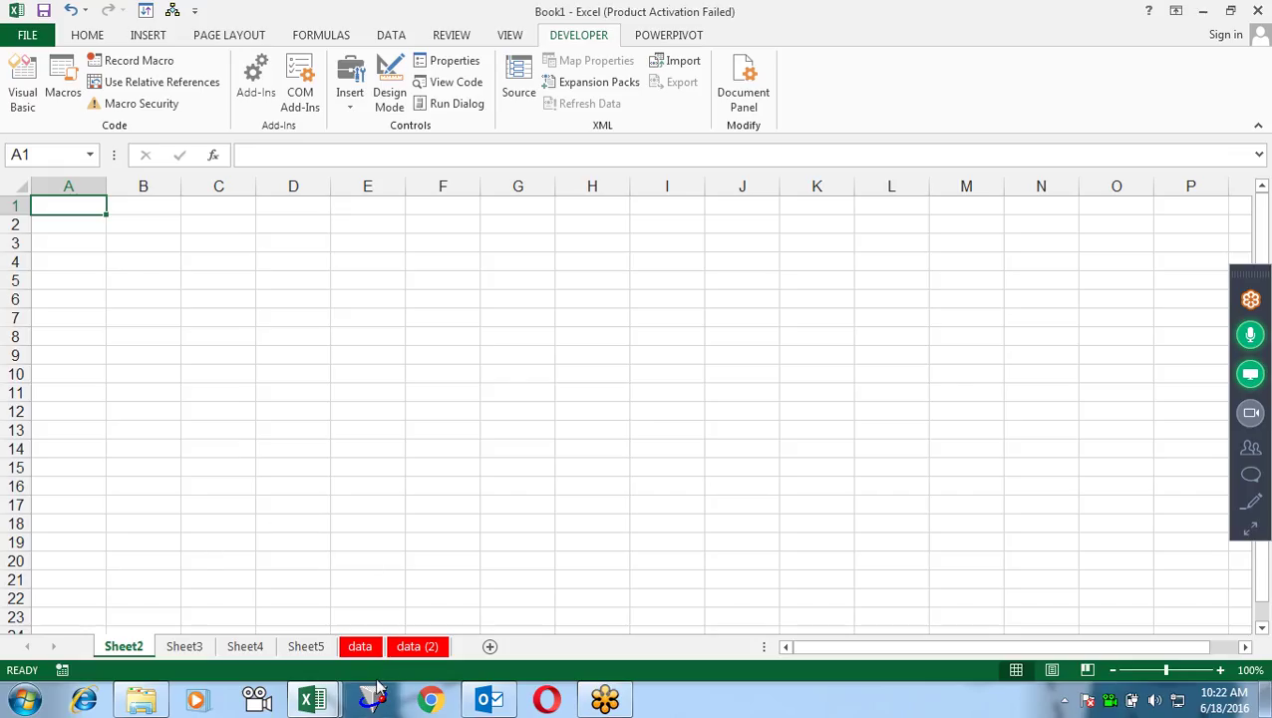
Step: Run the macro from the orange shape on the data sheet to restore Sheet1's tab
{"action": "left_click", "coordinate": [361, 648]}
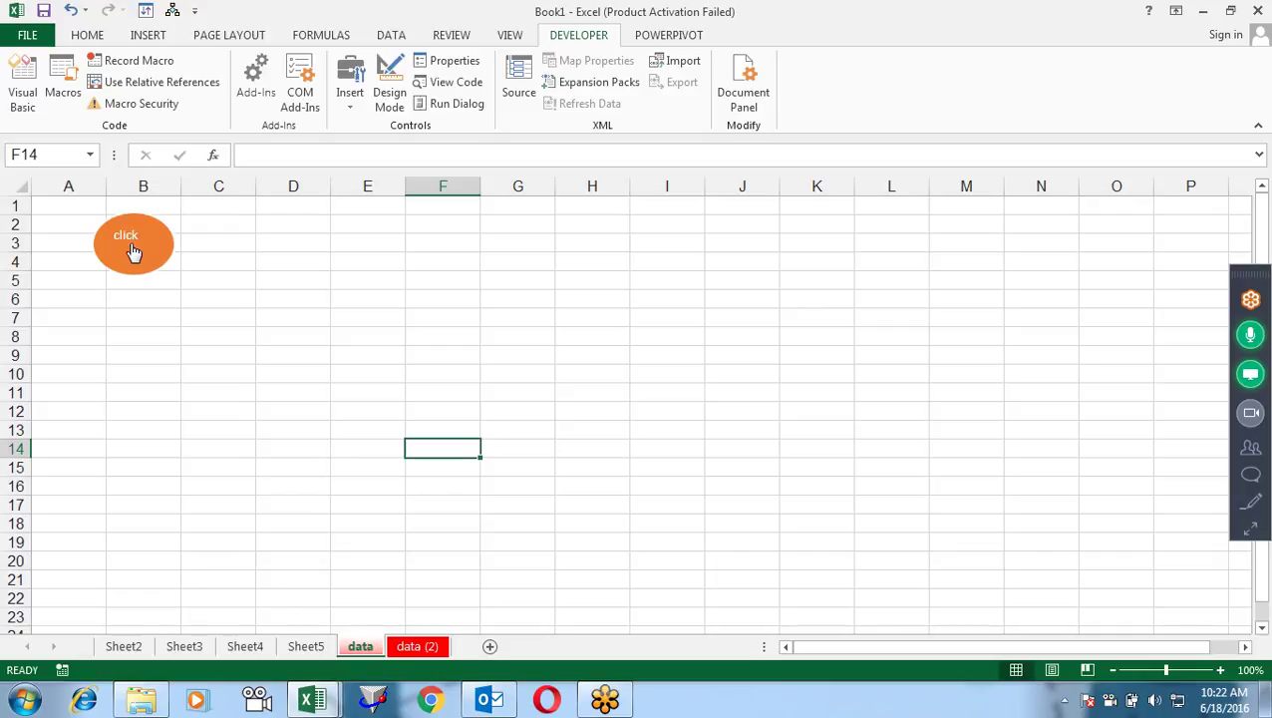
{"action": "left_click", "coordinate": [133, 249]}
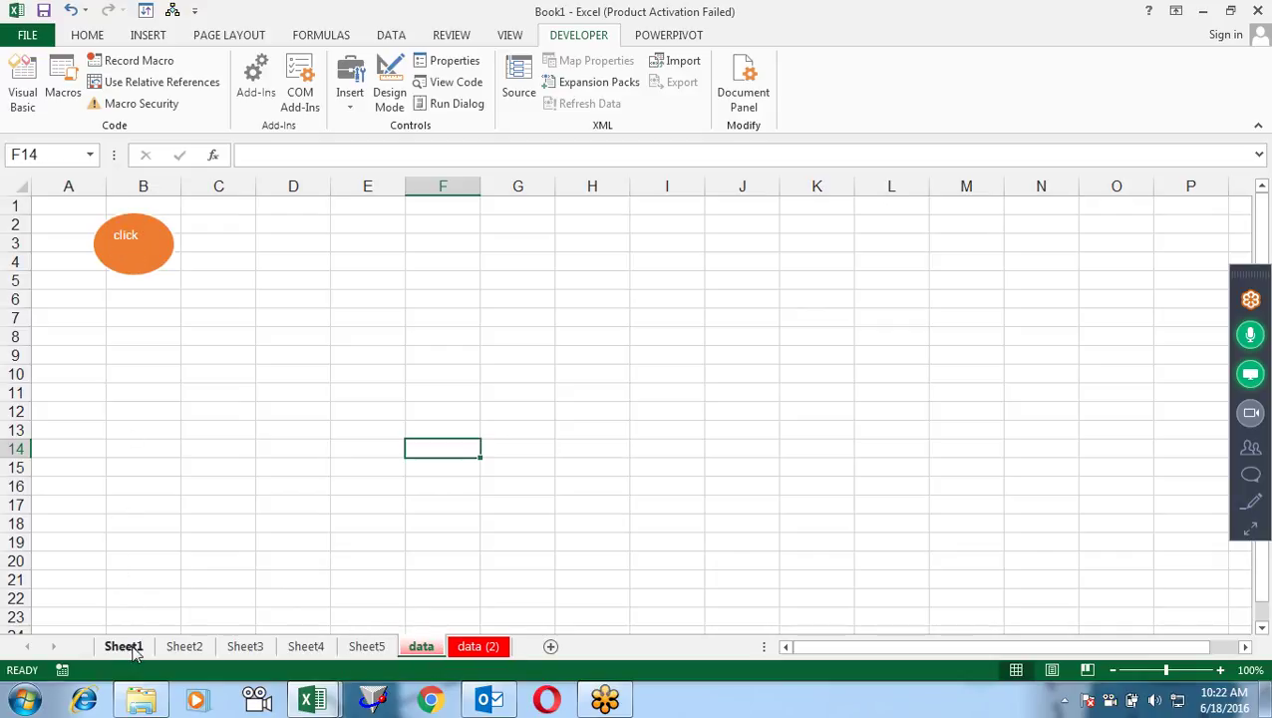
{"action": "key", "text": "alt+F11"}
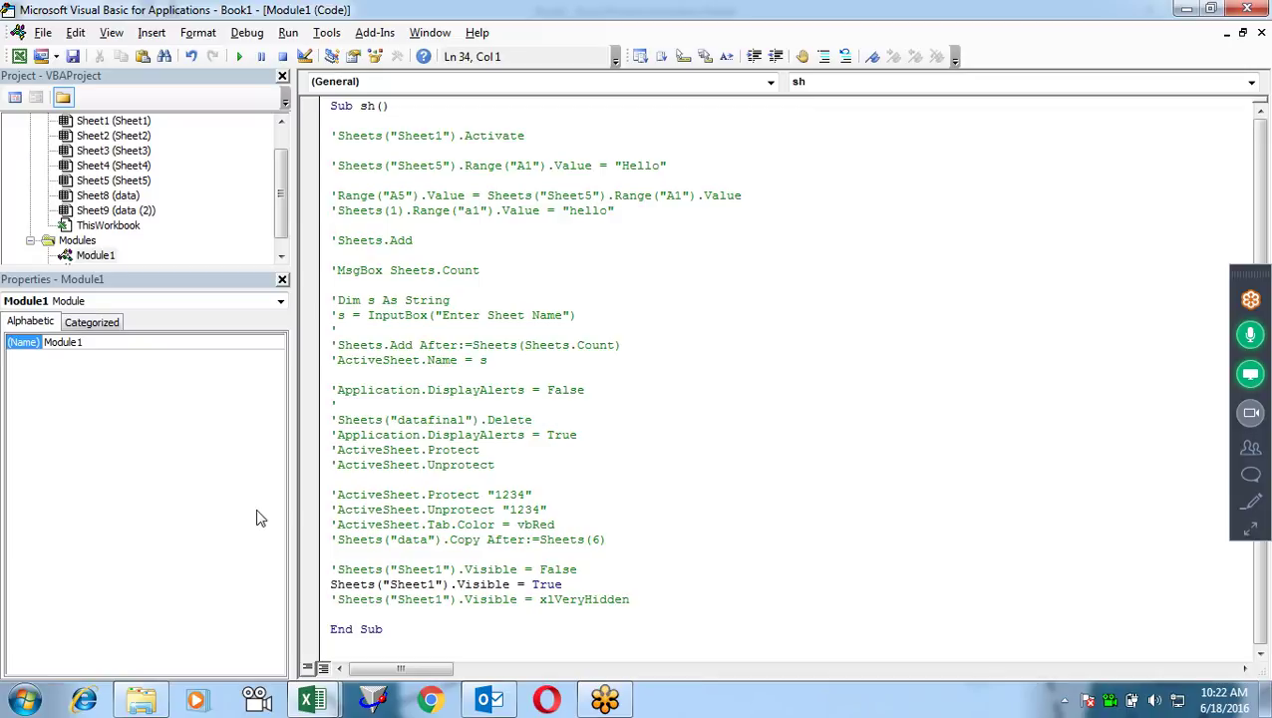
Step: Comment out the Sheets("Sheet1").Visible = True line with an apostrophe and review the macro code
{"action": "type", "text": "'"}
{"action": "key", "text": "Down"}
{"action": "key", "text": "Up"}
{"action": "key", "text": "Up"}
{"action": "key", "text": "Up"}
{"action": "key", "text": "Up"}
{"action": "key", "text": "Up"}
{"action": "key", "text": "Up"}
{"action": "key", "text": "Up"}
{"action": "key", "text": "Up"}
{"action": "key", "text": "Up"}
{"action": "key", "text": "Up"}
{"action": "key", "text": "Up"}
{"action": "key", "text": "Up"}
{"action": "key", "text": "Up"}
{"action": "key", "text": "Up"}
{"action": "key", "text": "Up"}
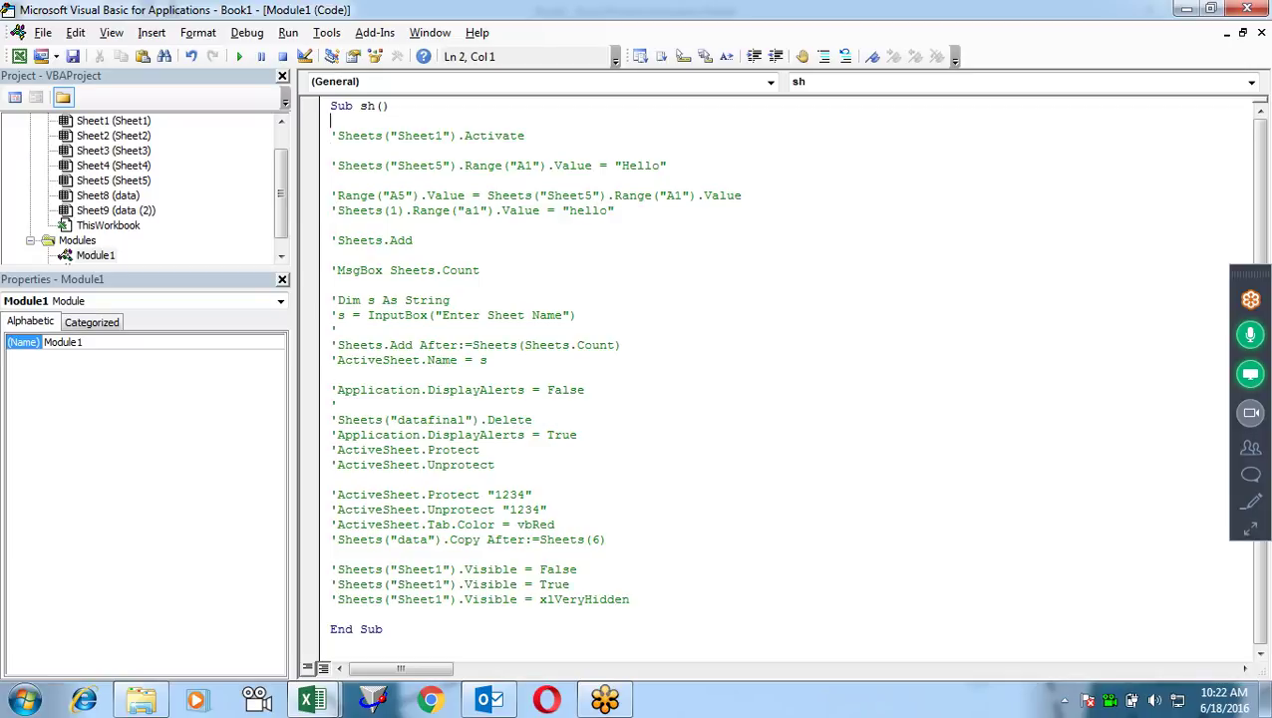
{"action": "key", "text": "Down"}
{"action": "key", "text": "Down"}
{"action": "key", "text": "Down"}
{"action": "key", "text": "Down"}
{"action": "key", "text": "Down"}
{"action": "key", "text": "Down"}
{"action": "key", "text": "Down"}
{"action": "key", "text": "Down"}
{"action": "key", "text": "Down"}
{"action": "key", "text": "Down"}
Step: Close the VBA editor and Excel, choosing to save the workbook's changes
{"action": "left_click", "coordinate": [1245, 9]}
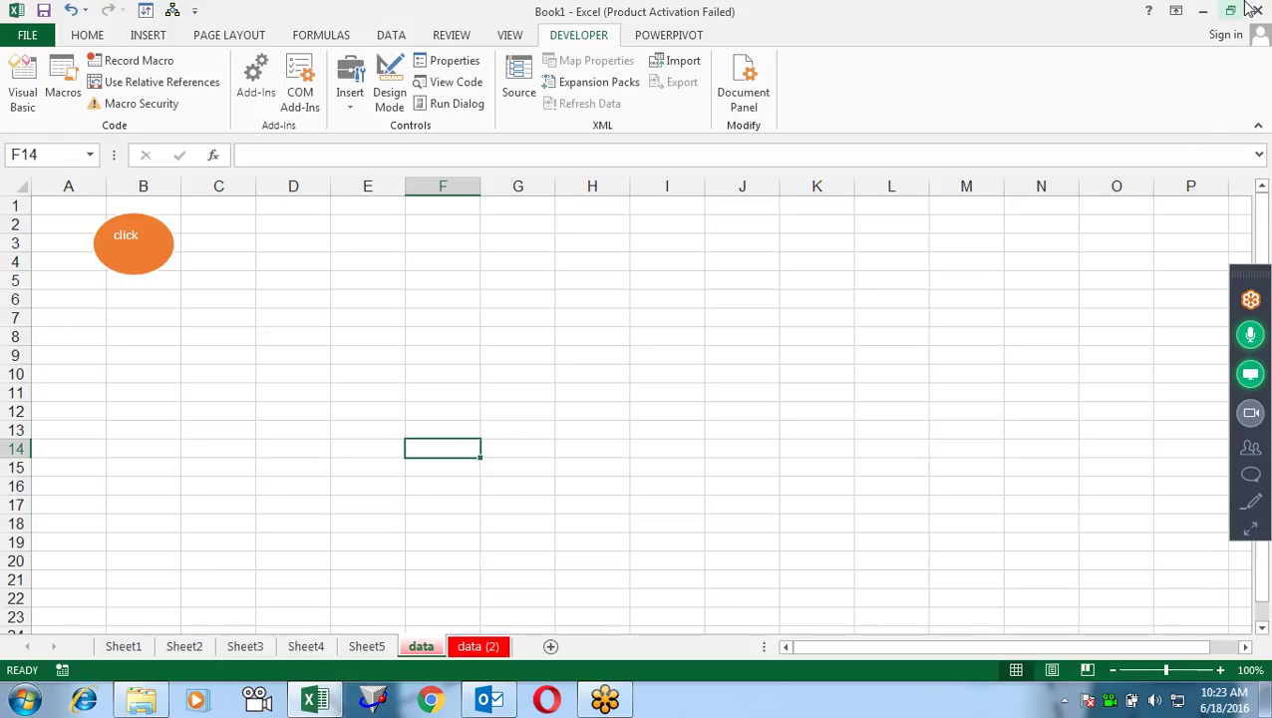
{"action": "left_click", "coordinate": [1255, 10]}
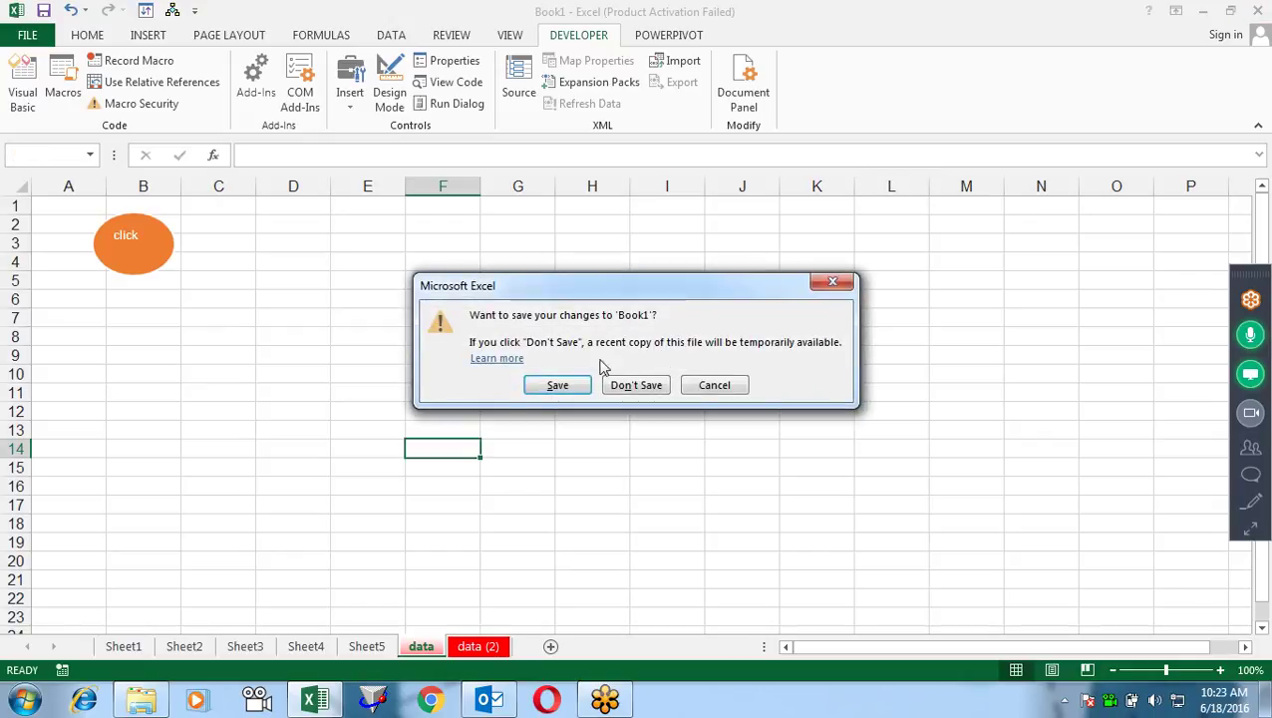
{"action": "left_click", "coordinate": [555, 386]}
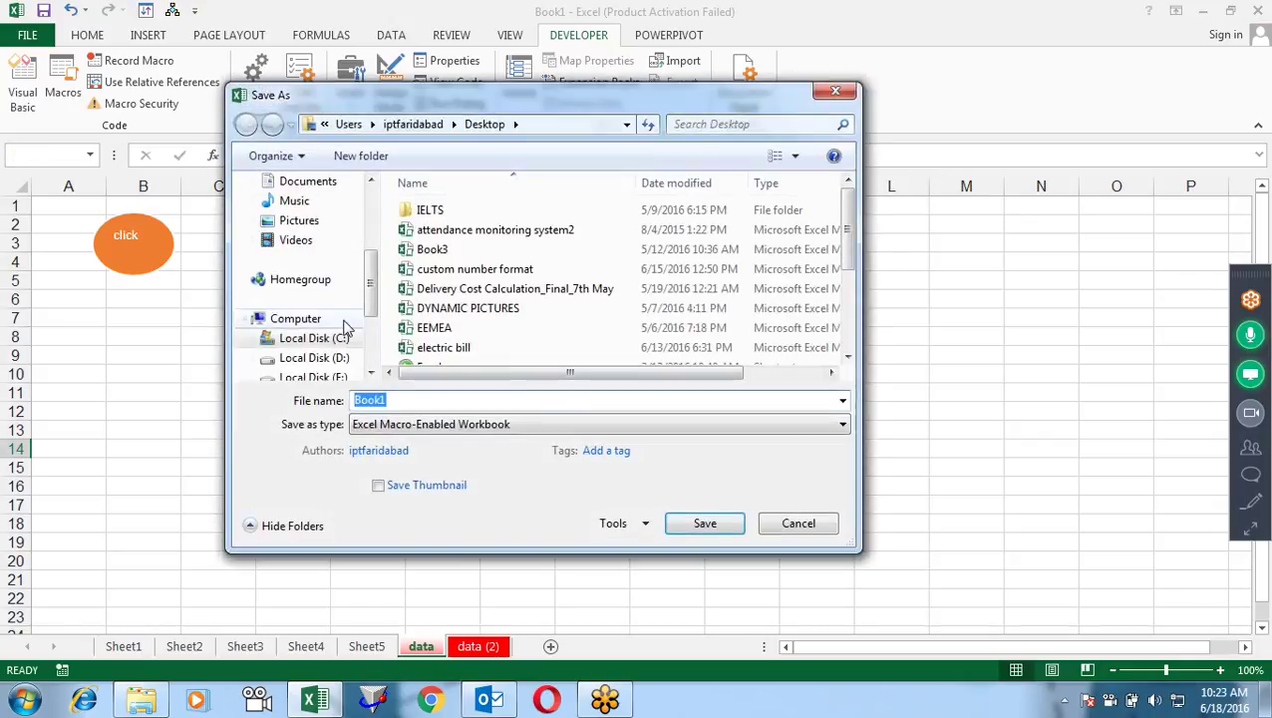
Step: Save the workbook to the Desktop as the macro-enabled file 'Sheet Object'
{"action": "left_click_drag", "start_coordinate": [369, 304], "coordinate": [377, 219]}
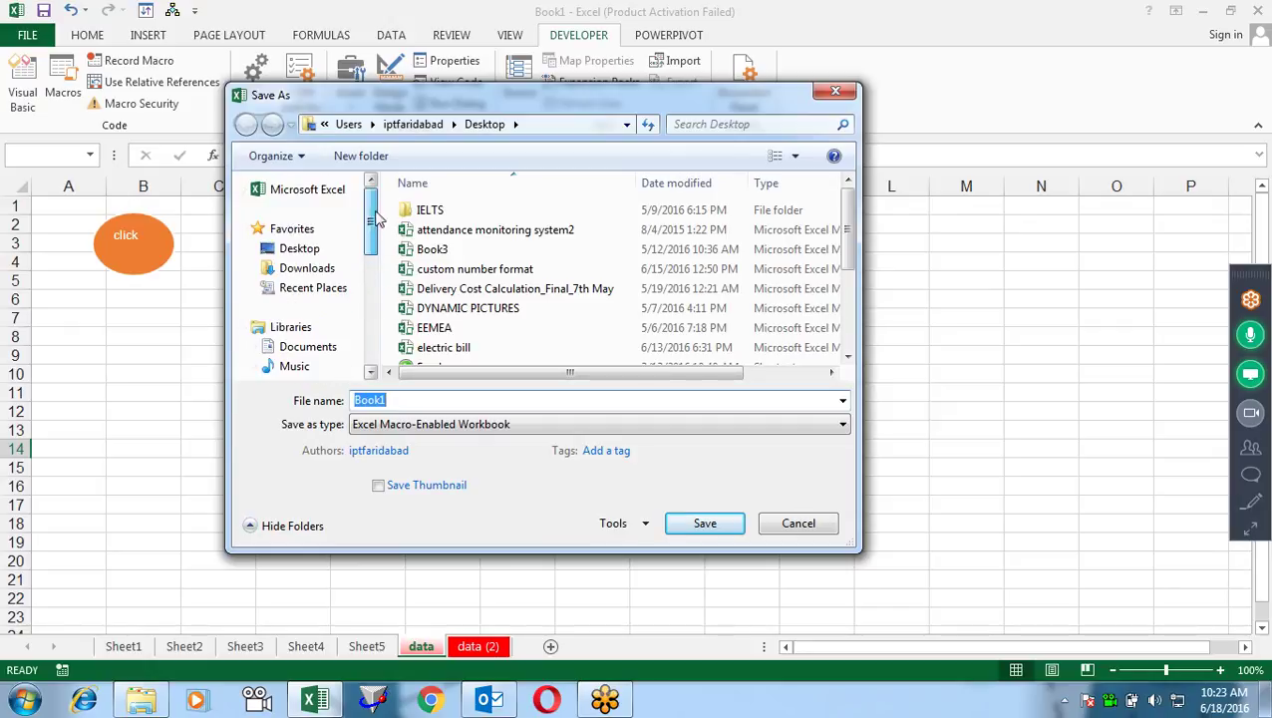
{"action": "left_click", "coordinate": [299, 249]}
{"action": "double_click", "coordinate": [401, 400]}
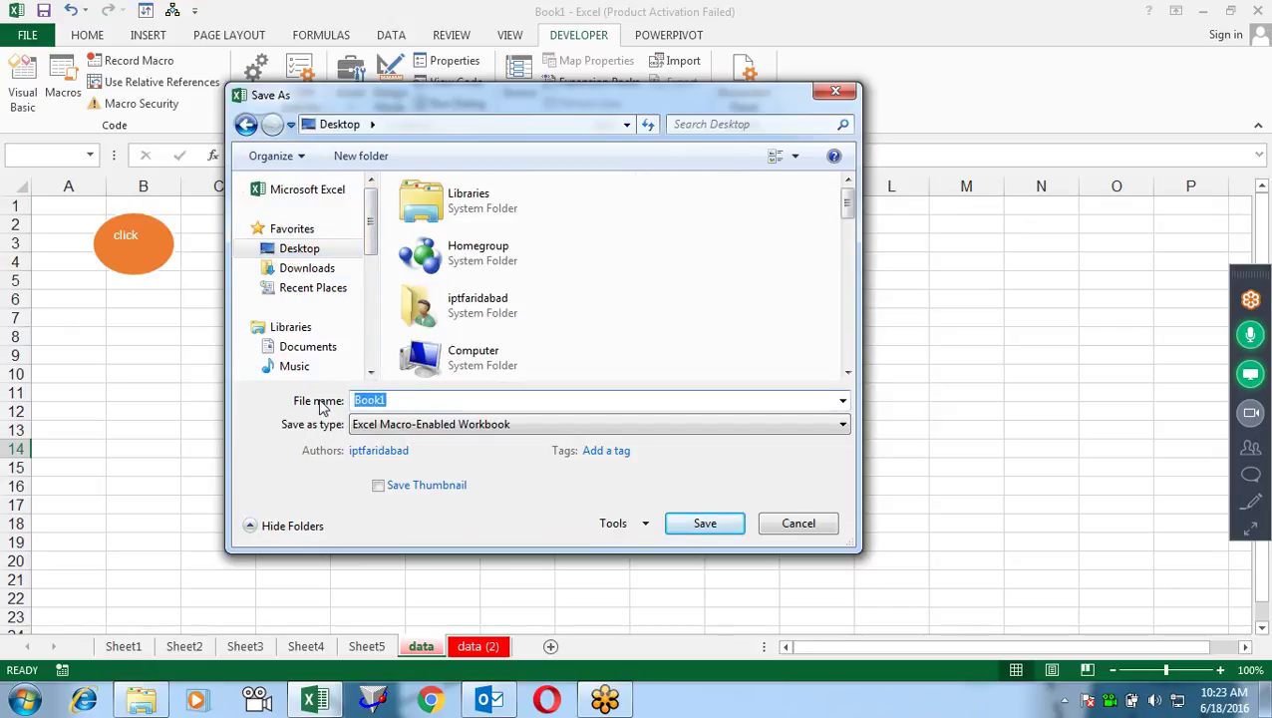
{"action": "type", "text": "Sheet "}
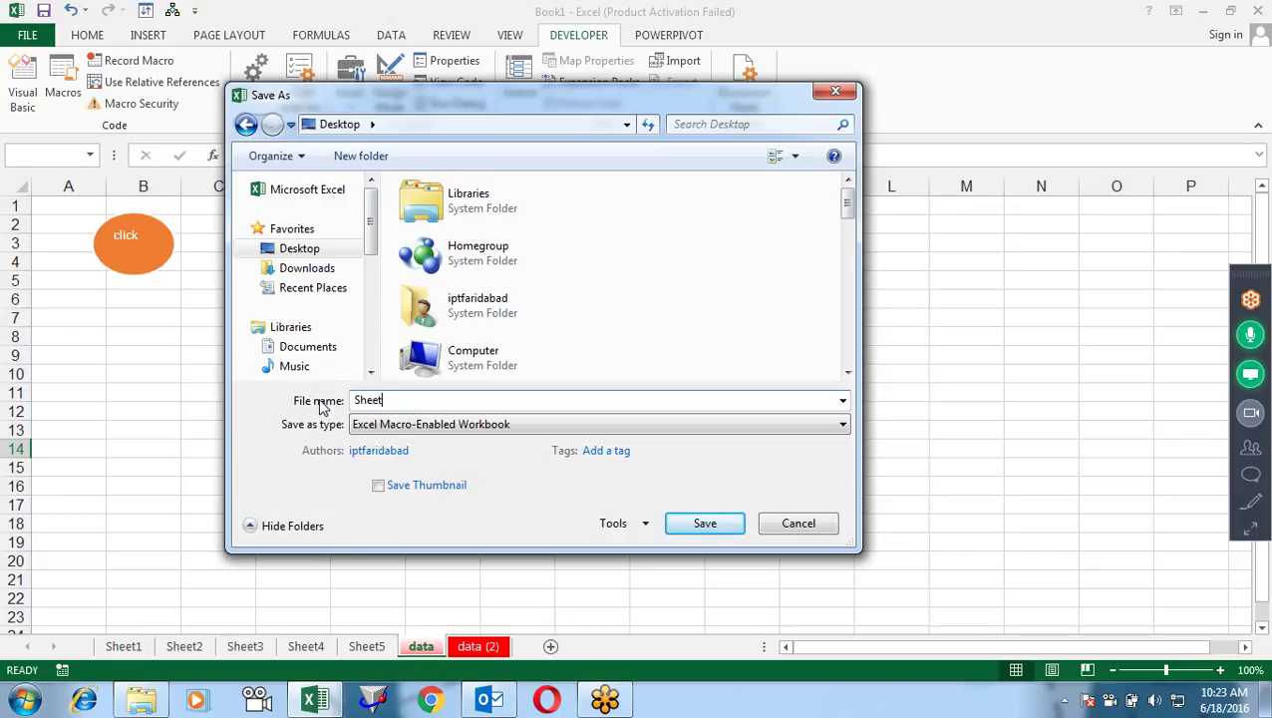
{"action": "type", "text": "Object"}
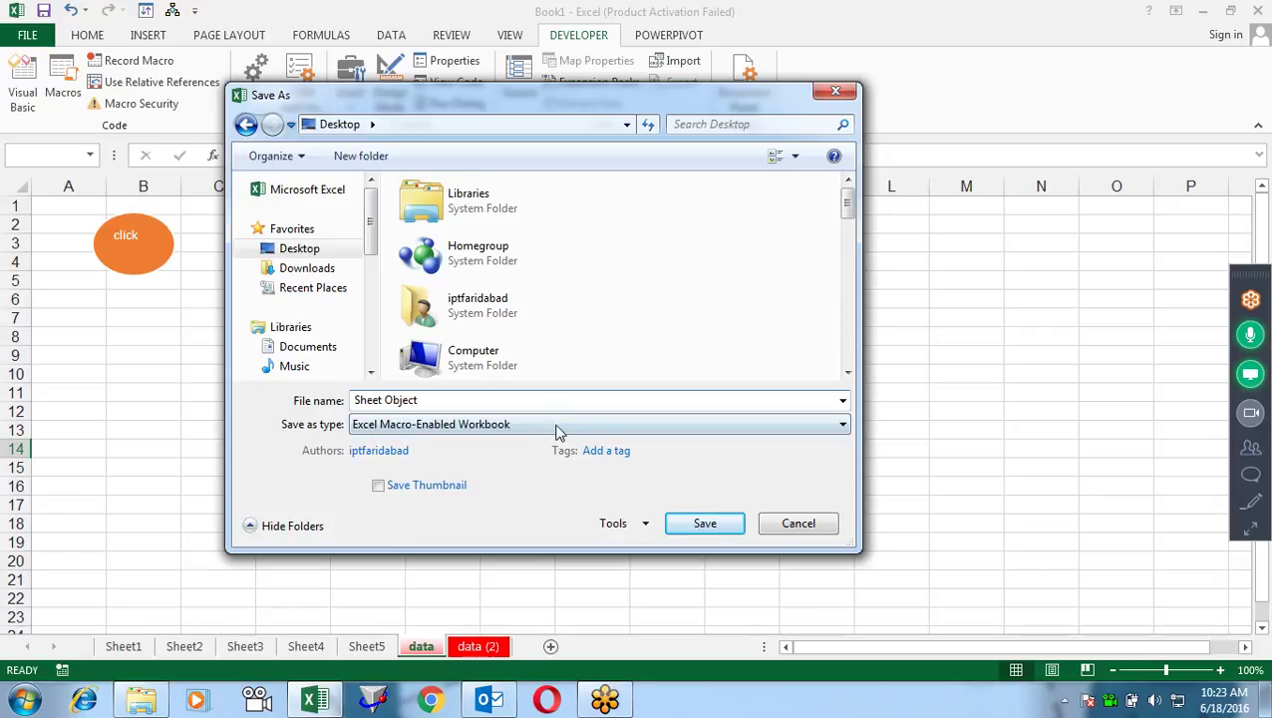
{"action": "left_click", "coordinate": [706, 526]}
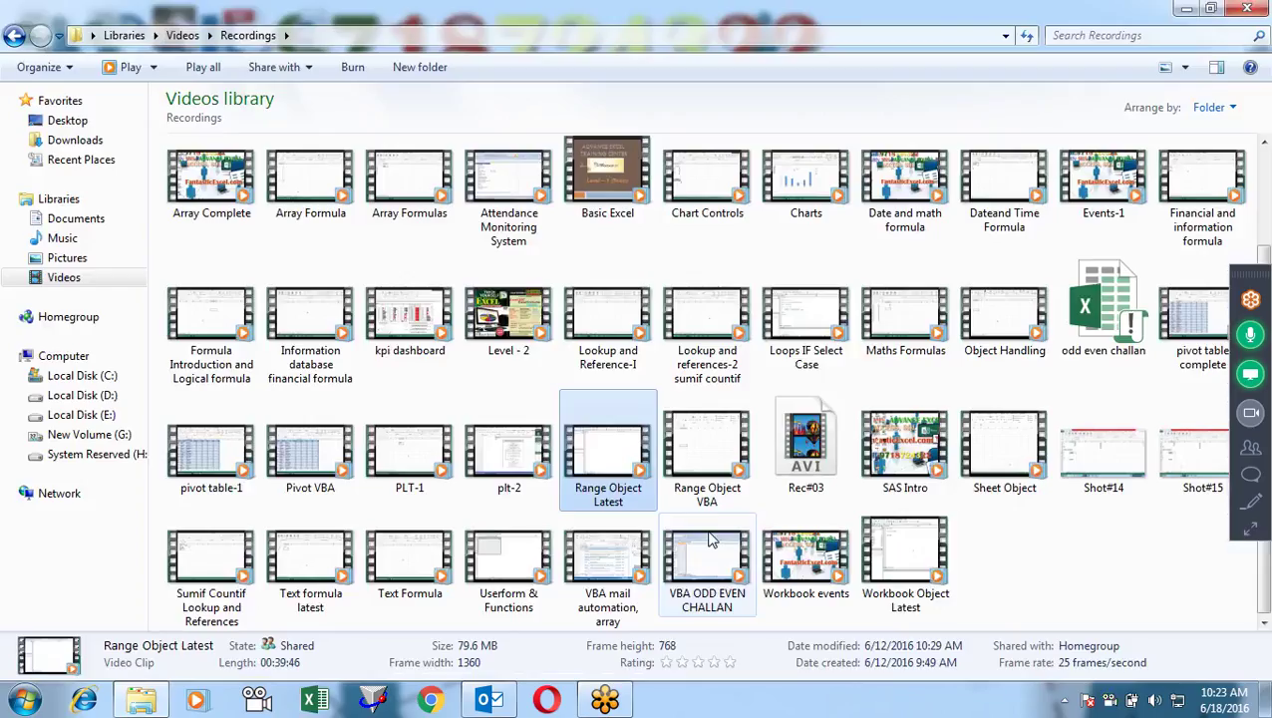